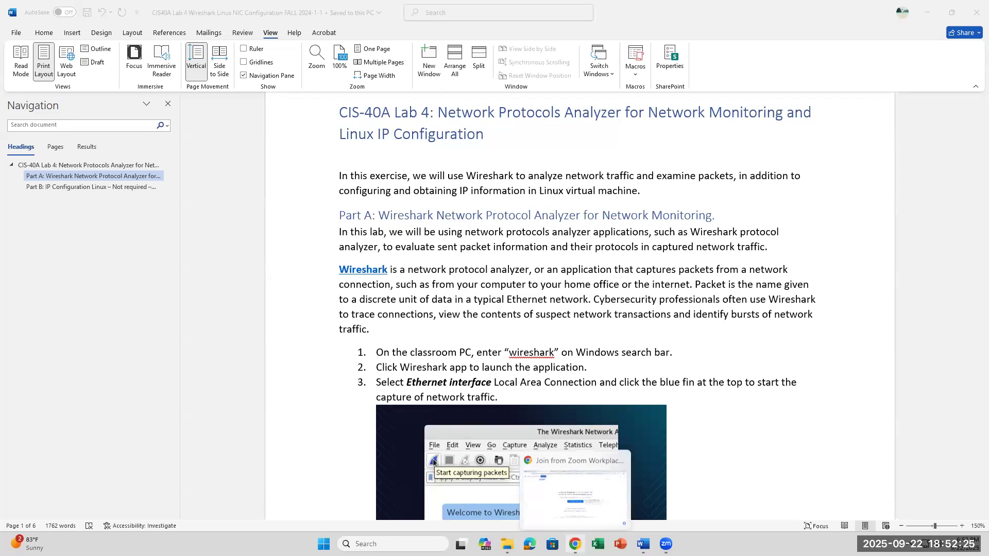
# Switch to Chrome and look over the Wireshark website's home page.
pyautogui.click(574, 544)
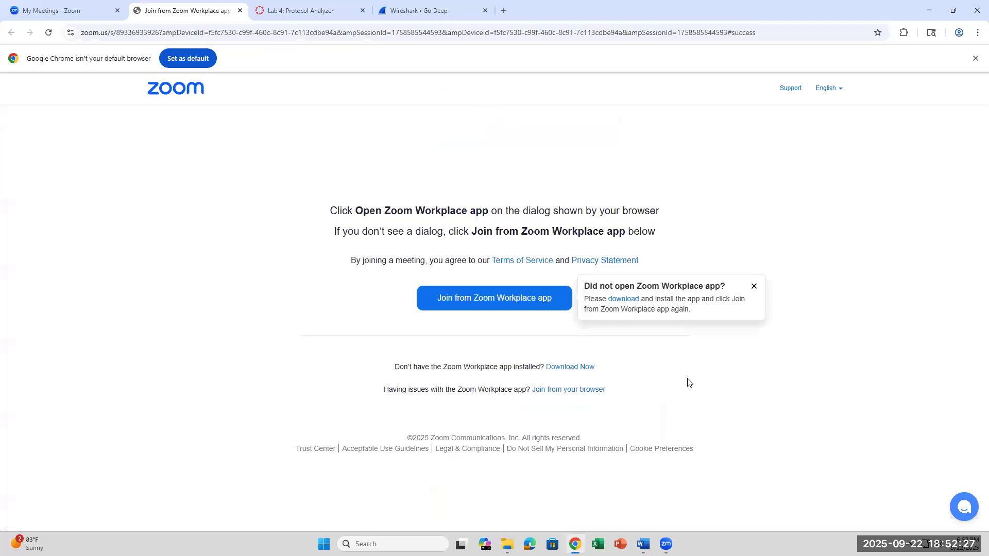
pyautogui.scroll(-1, 597, 349)
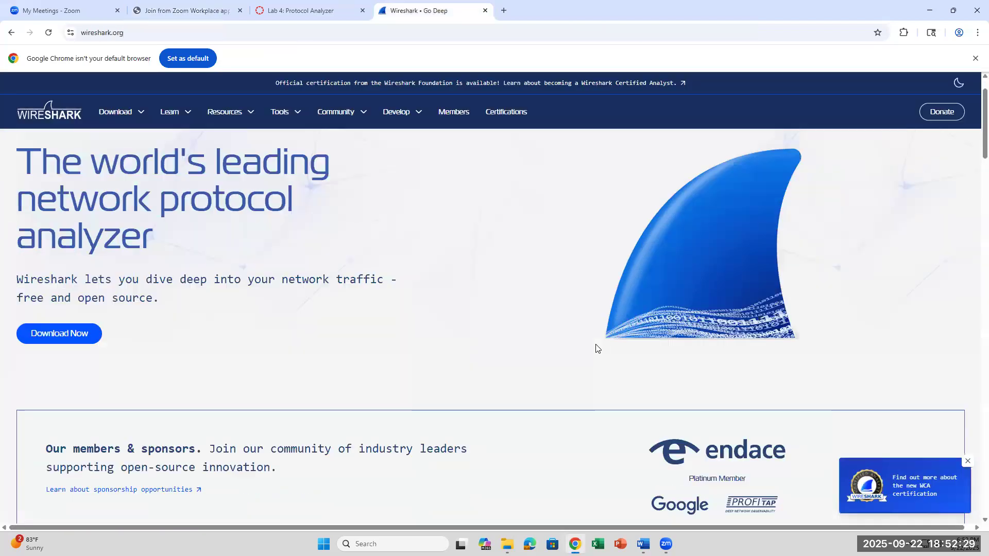
pyautogui.scroll(1, 598, 349)
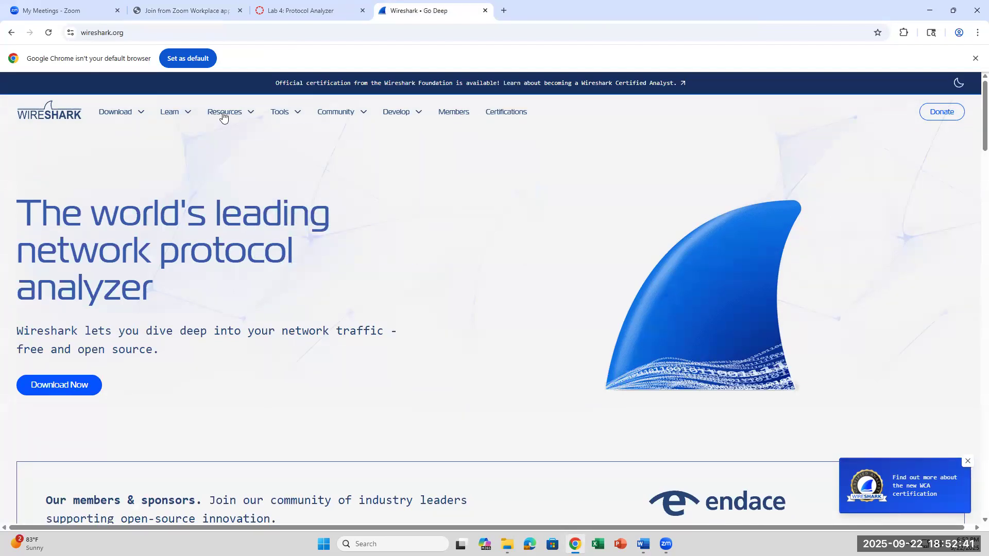
pyautogui.moveTo(225, 117)
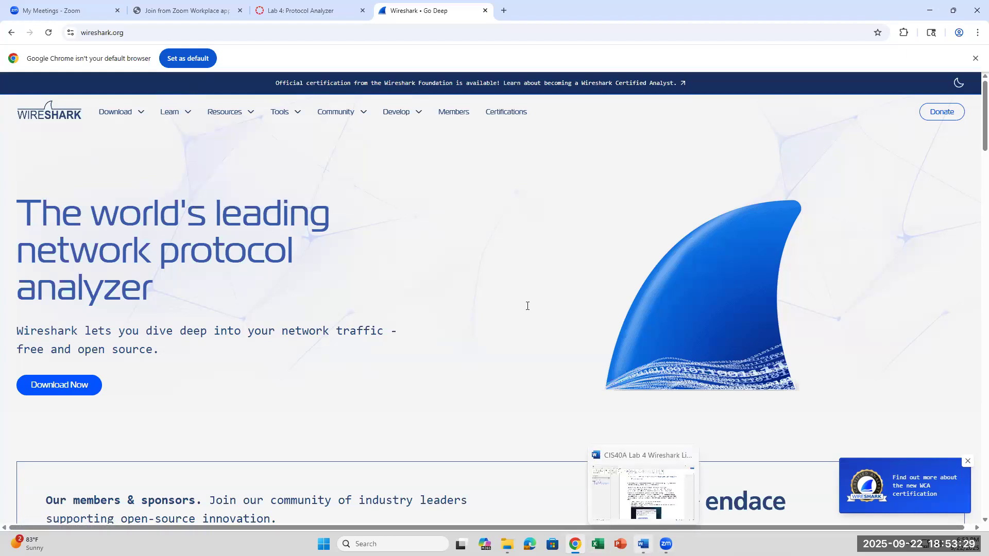
# Return to the lab steps in Word, then find "wireshark" through Windows search and launch the app.
pyautogui.hotkey('alt', 'Tab')
pyautogui.scroll(-3, 528, 305)
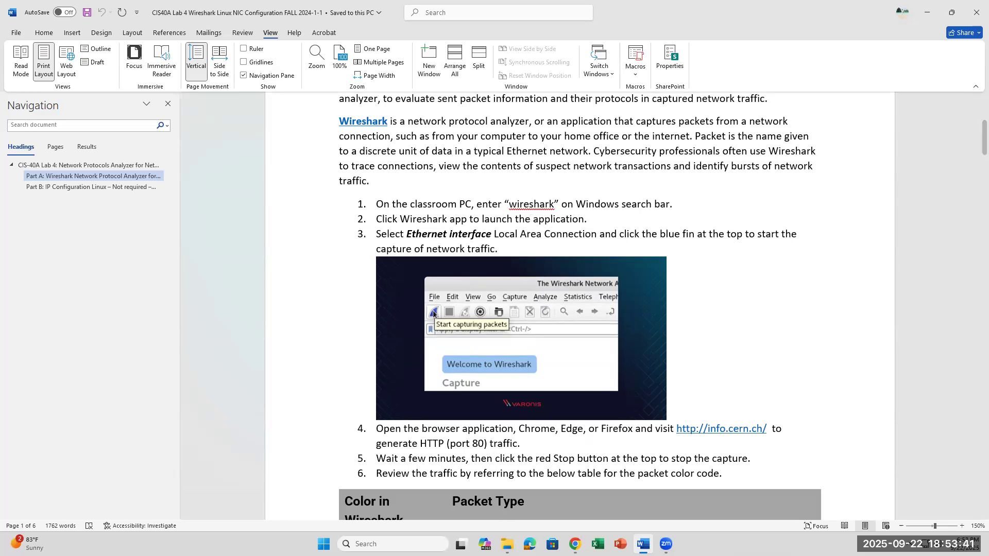
pyautogui.click(393, 544)
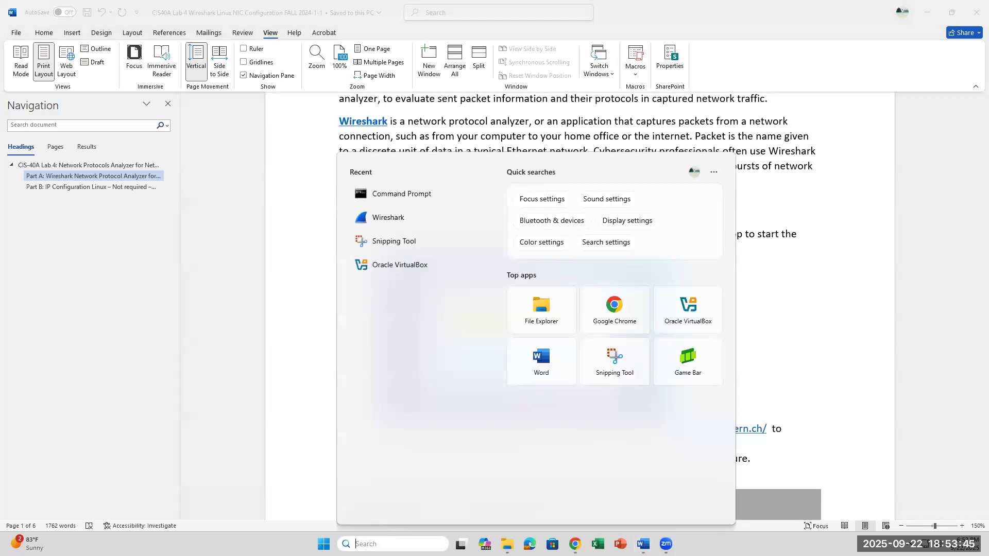
pyautogui.write('wireshark')
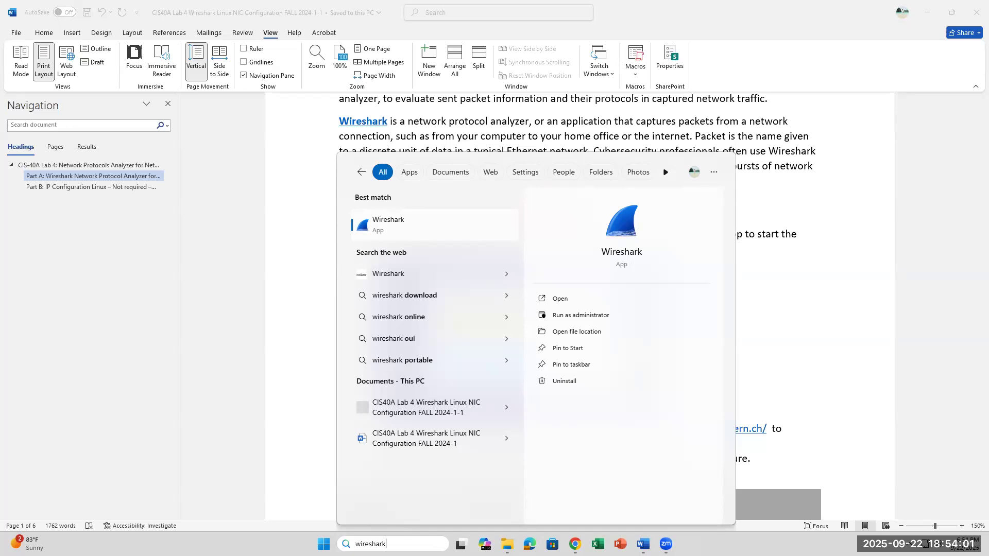
pyautogui.click(427, 225)
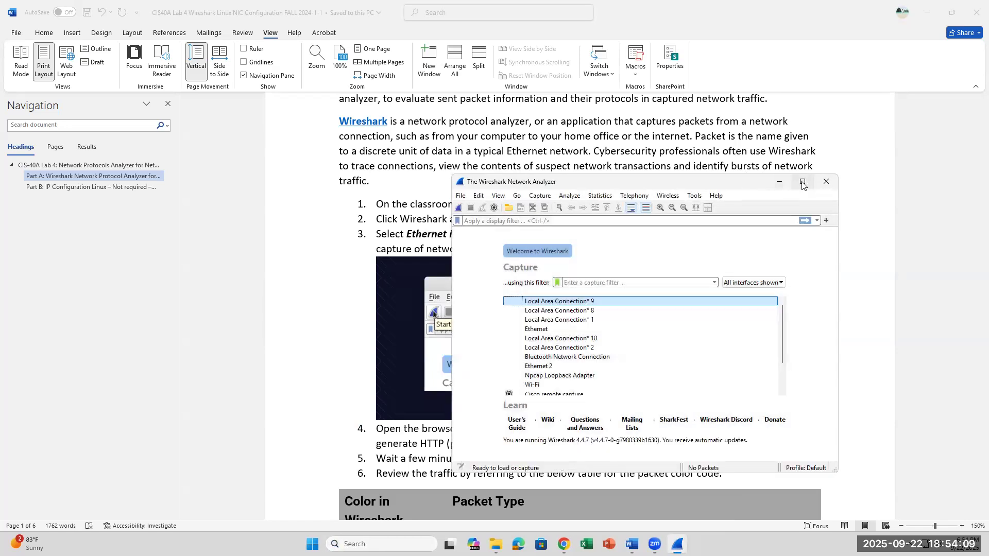
# Dismiss the Wireshark software update offer and start capturing packets on the Ethernet interface in a maximized window.
pyautogui.moveTo(802, 185)
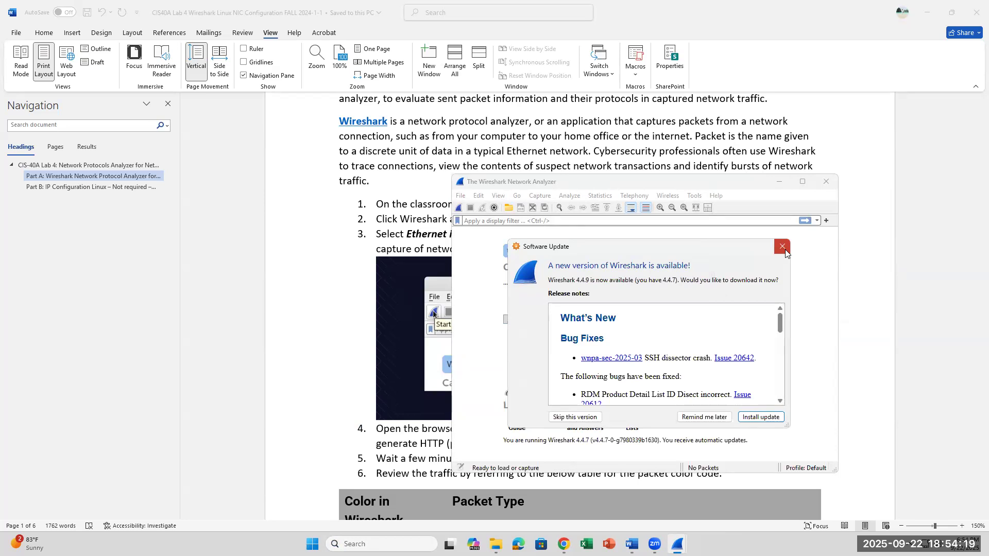
pyautogui.click(784, 249)
pyautogui.click(801, 183)
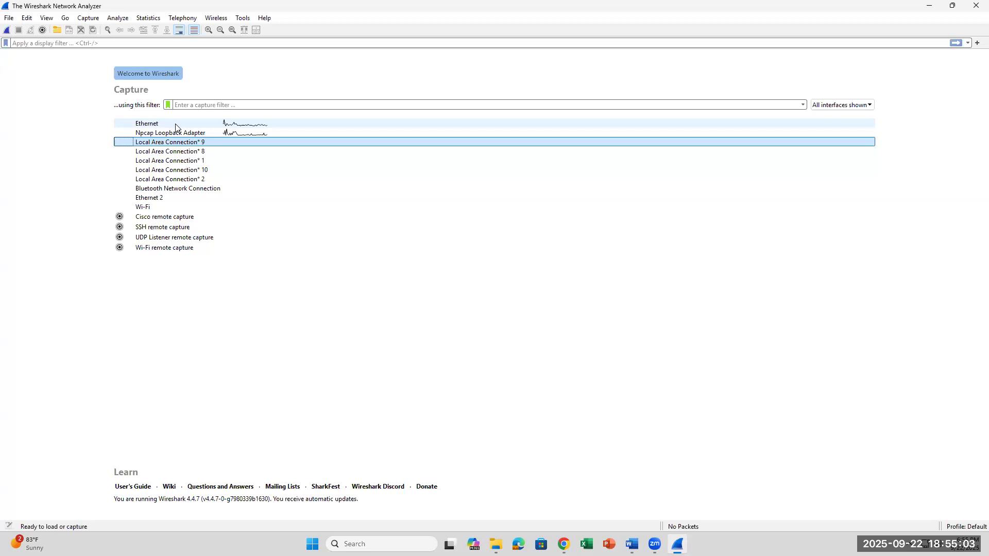
pyautogui.click(170, 125)
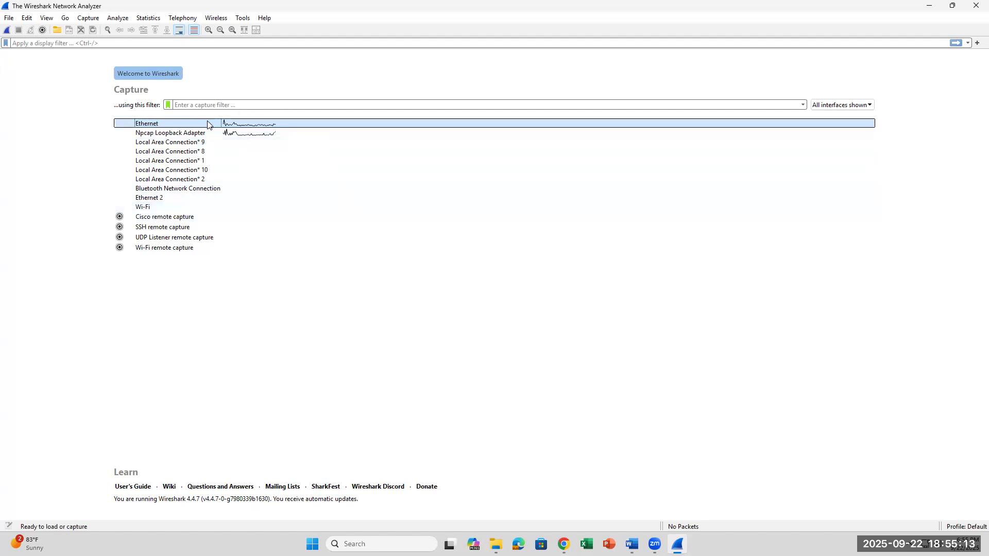
pyautogui.moveTo(208, 125)
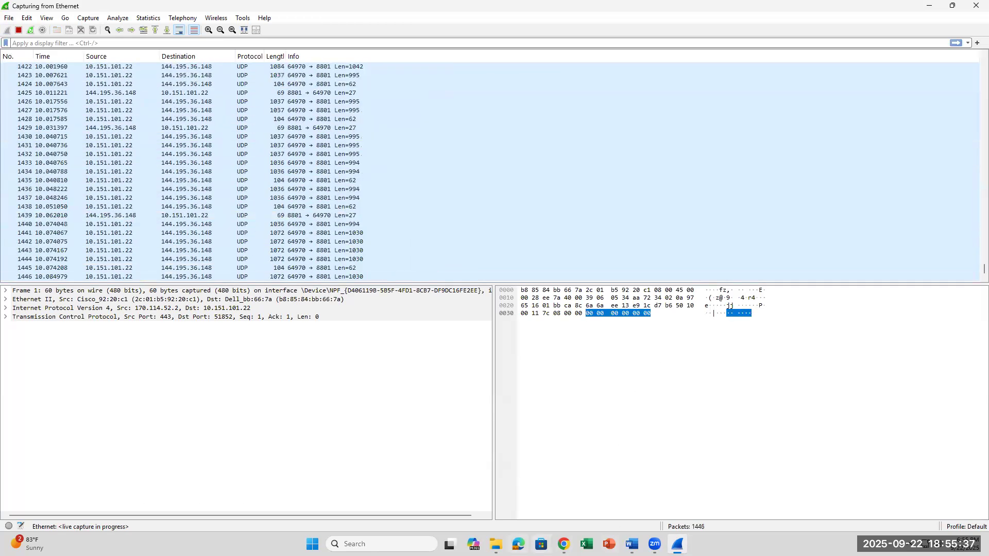
pyautogui.click(563, 543)
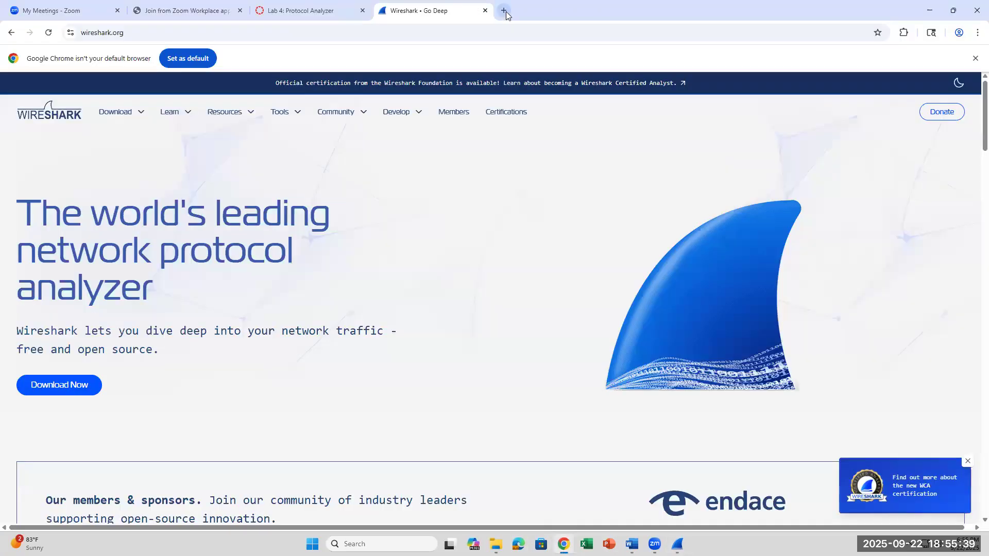
pyautogui.hotkey('ctrl', 't')
pyautogui.click(632, 543)
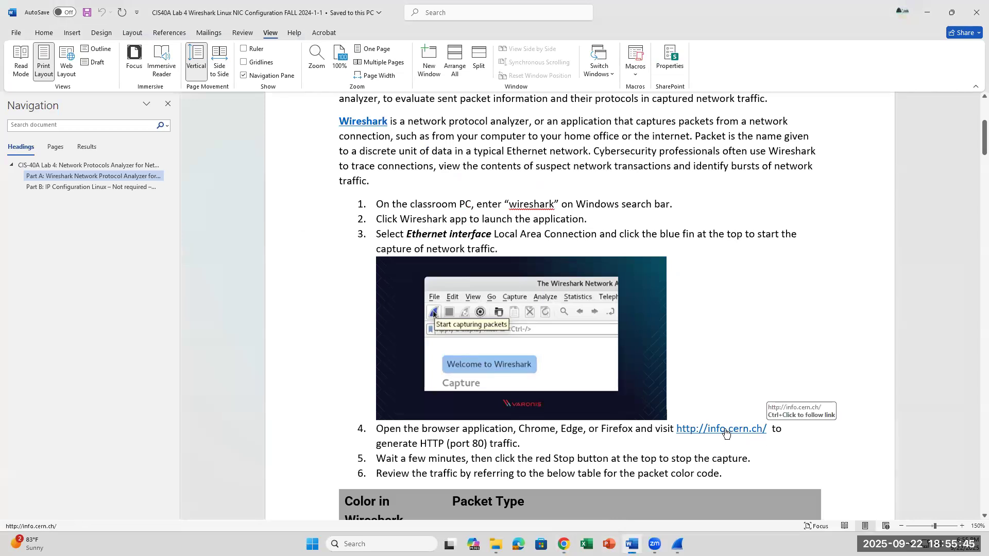
pyautogui.keyDown('ctrl'); pyautogui.click(726, 431); pyautogui.keyUp('ctrl')
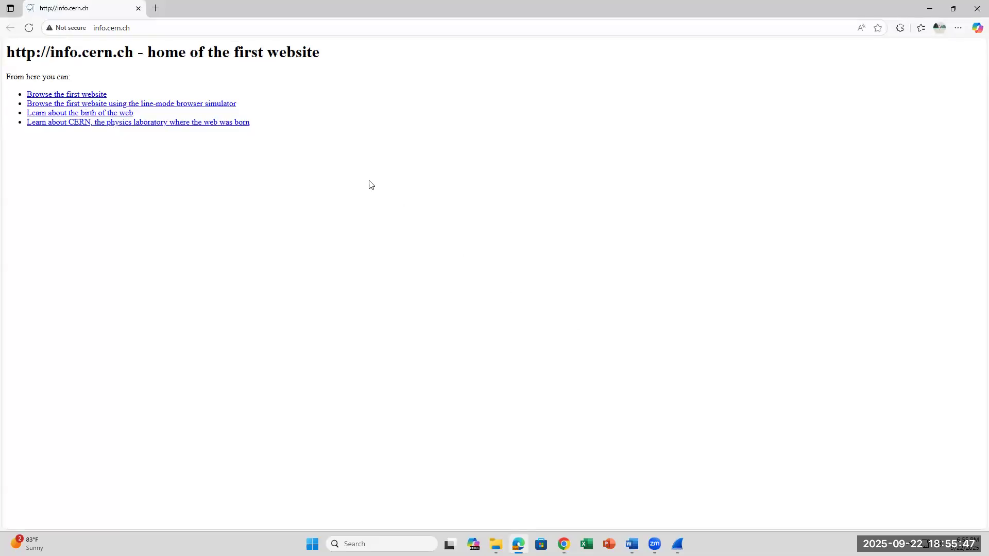
# Check the info.cern.ch web address and reload the page to generate more HTTP traffic.
pyautogui.click(127, 27)
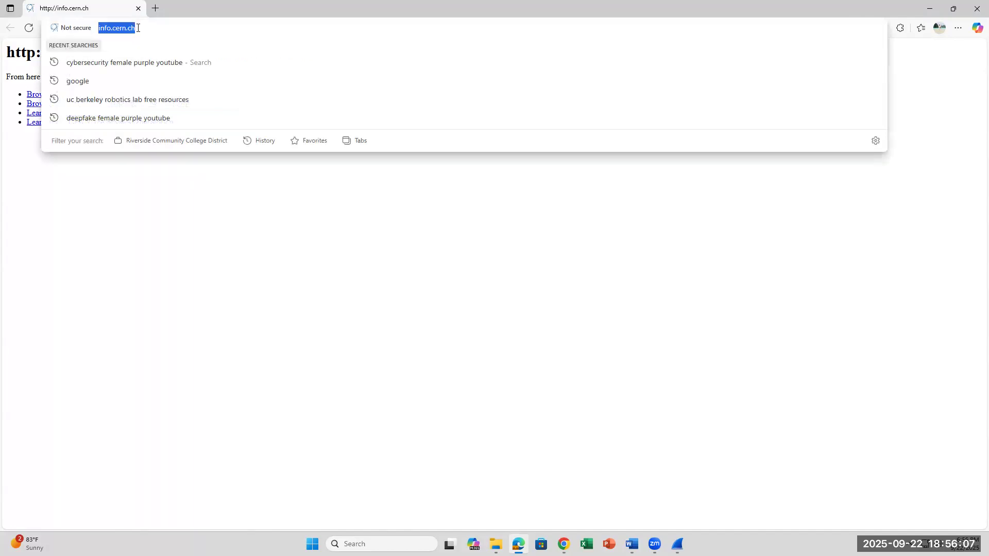
pyautogui.click(230, 293)
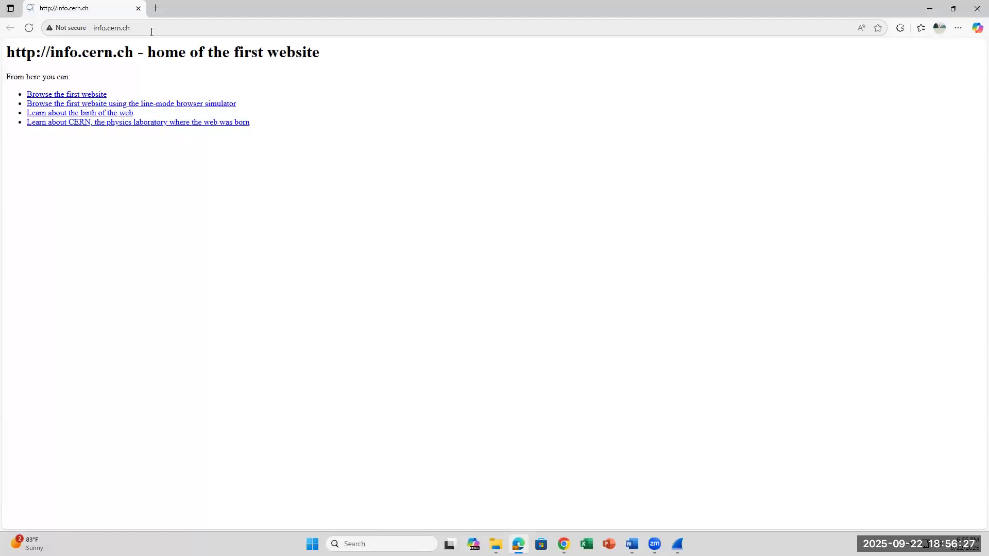
pyautogui.moveTo(678, 545)
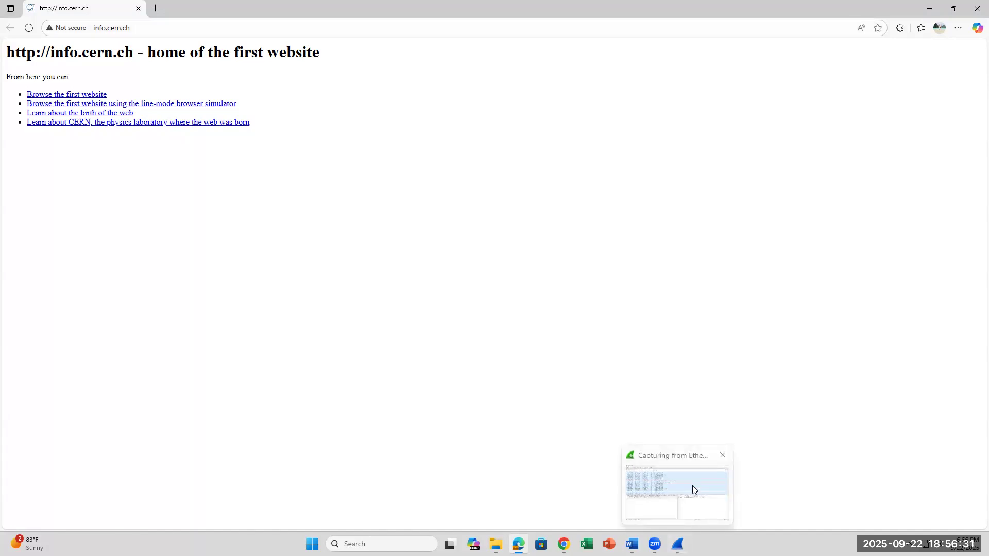
pyautogui.click(28, 26)
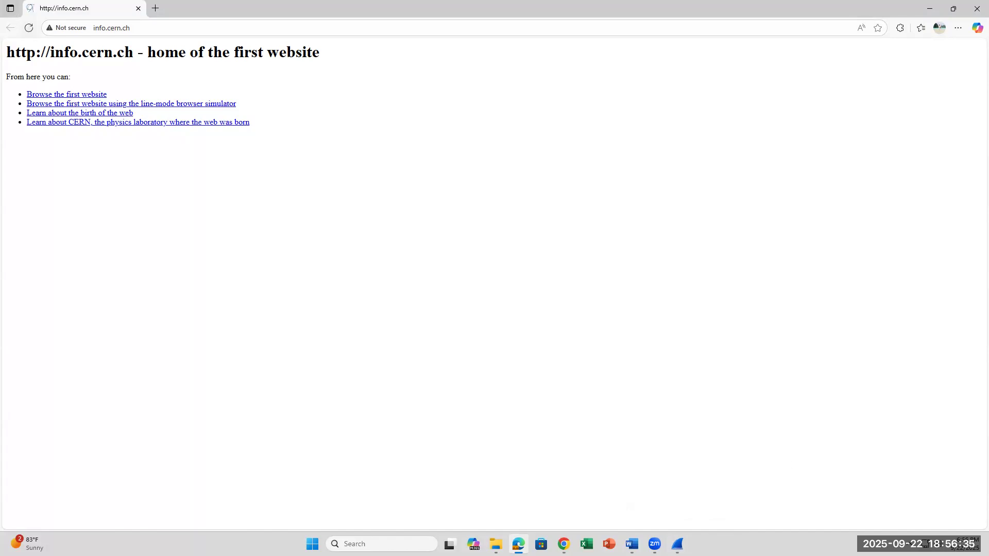
# Switch to Wireshark and stop the Ethernet packet capture.
pyautogui.hotkey('alt', 'Tab')
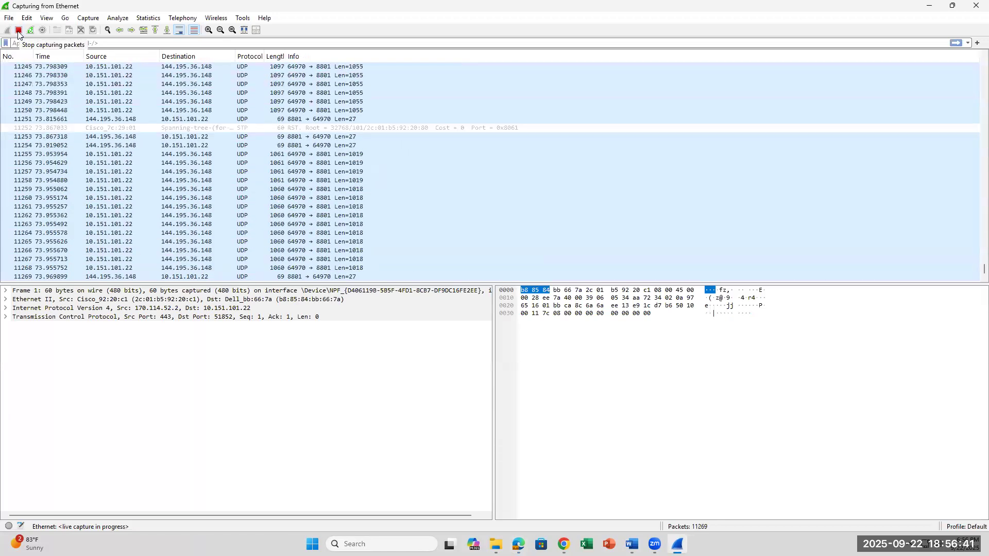
pyautogui.click(18, 31)
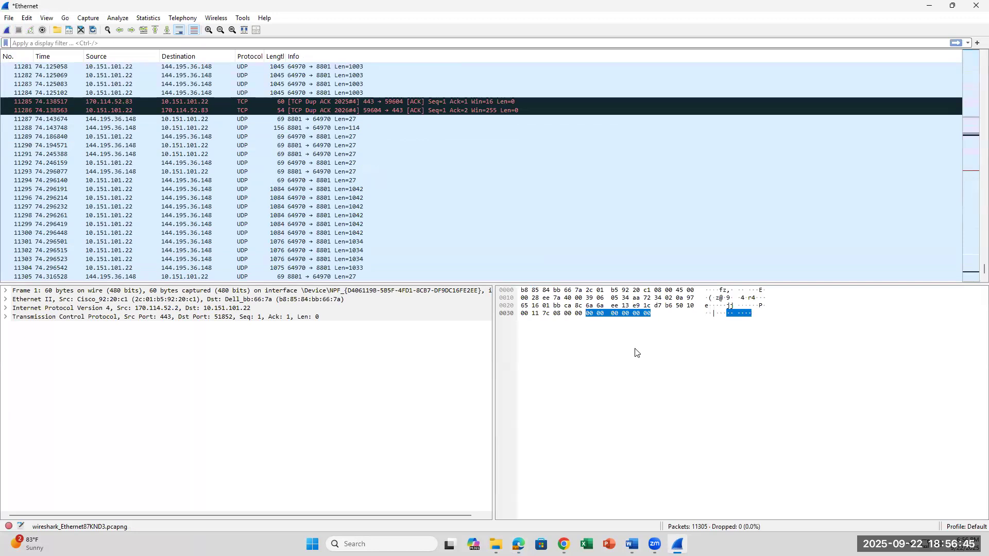
# Switch to the Word lab document and review the table matching Wireshark colors to packet types.
pyautogui.click(631, 544)
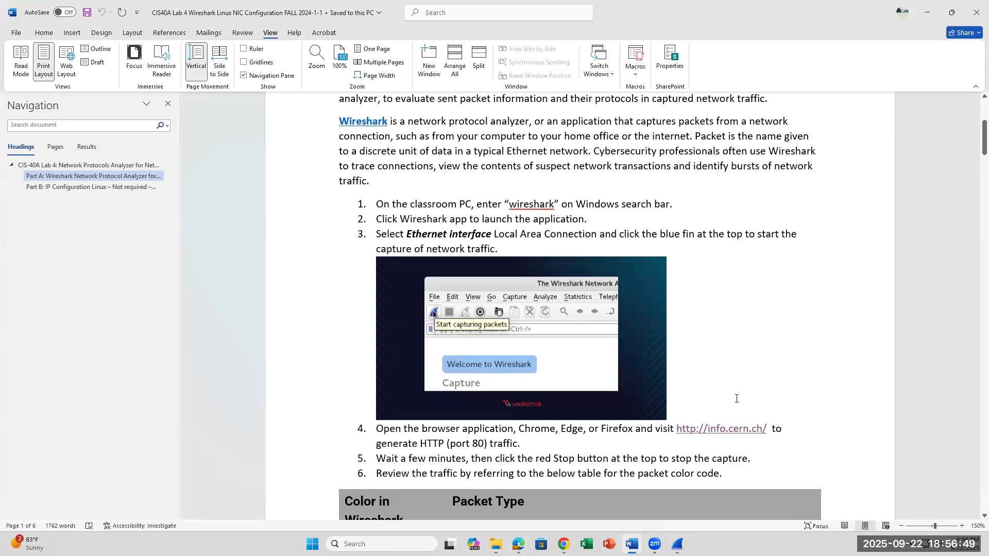
pyautogui.scroll(-1, 736, 398)
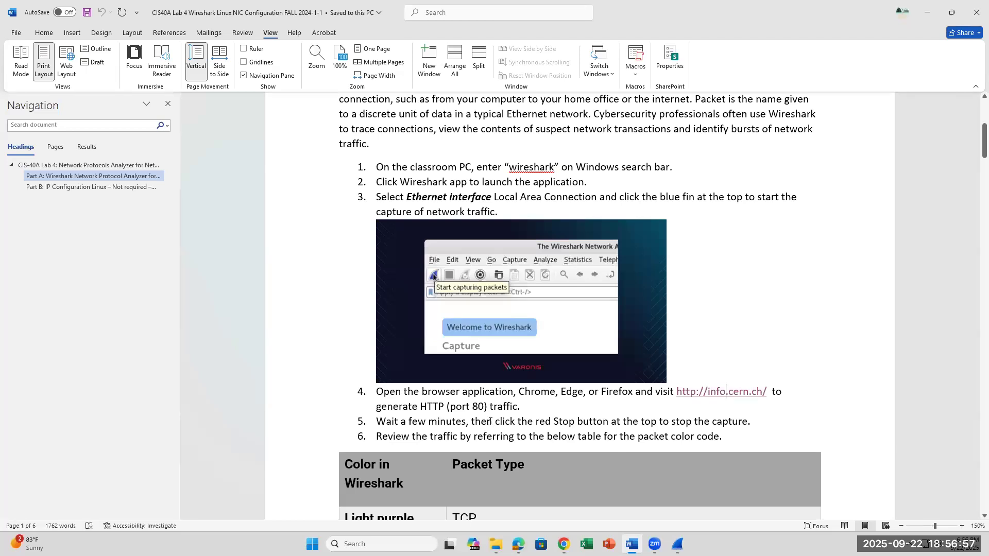
pyautogui.scroll(-3, 643, 423)
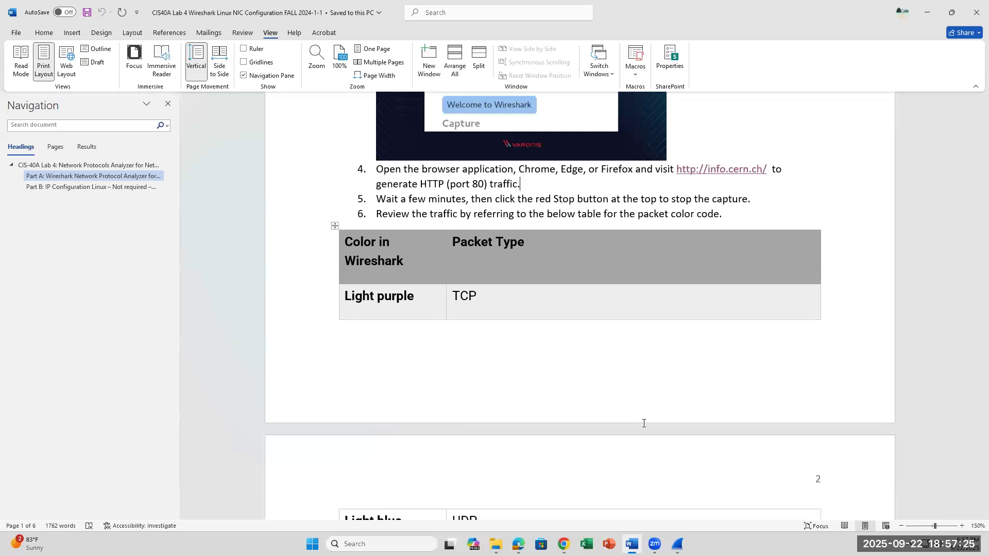
pyautogui.scroll(-1, 620, 437)
pyautogui.scroll(-1, 620, 437)
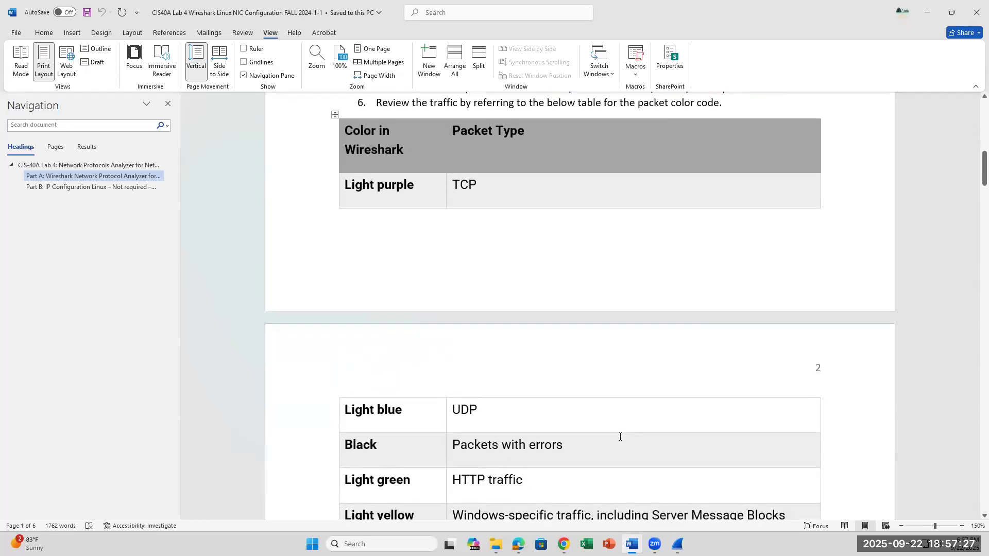
pyautogui.scroll(1, 620, 437)
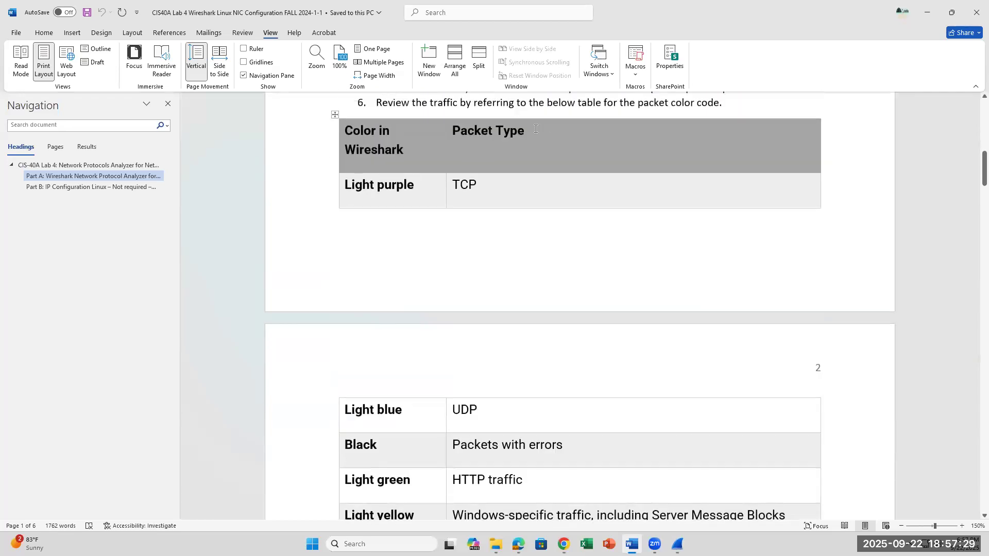
pyautogui.moveTo(485, 190); pyautogui.dragTo(441, 189)
pyautogui.click(487, 187)
pyautogui.click(420, 387)
pyautogui.scroll(-1, 419, 389)
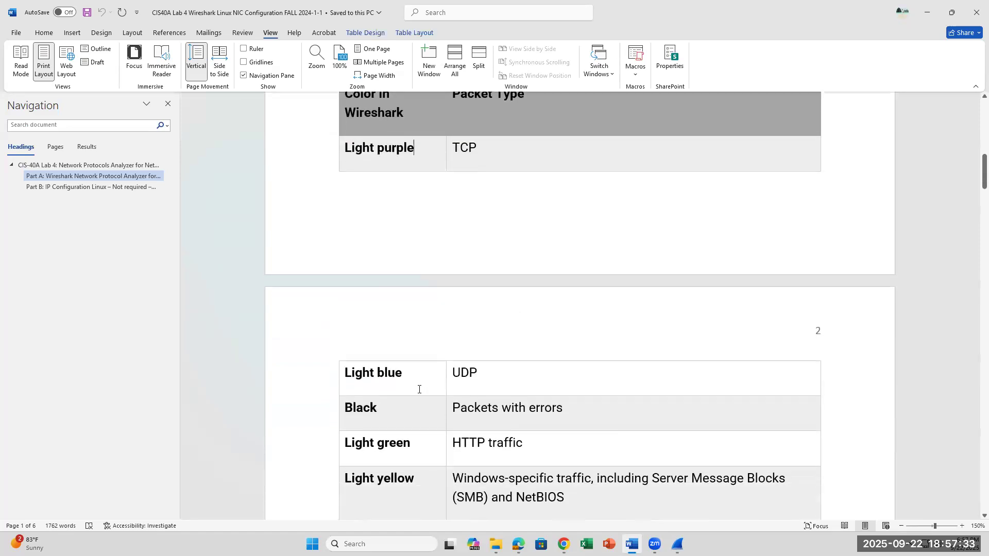
pyautogui.click(509, 372)
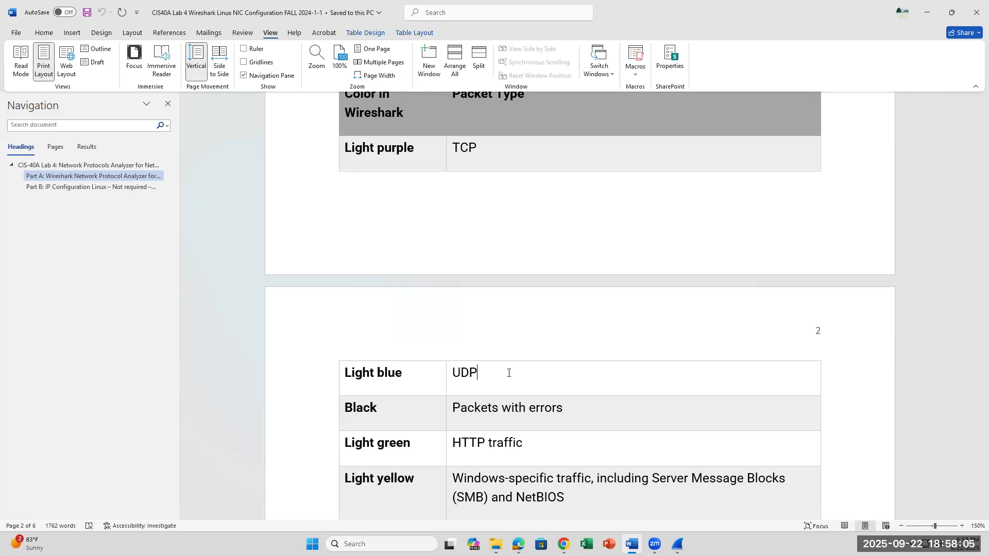
pyautogui.scroll(-4, 509, 373)
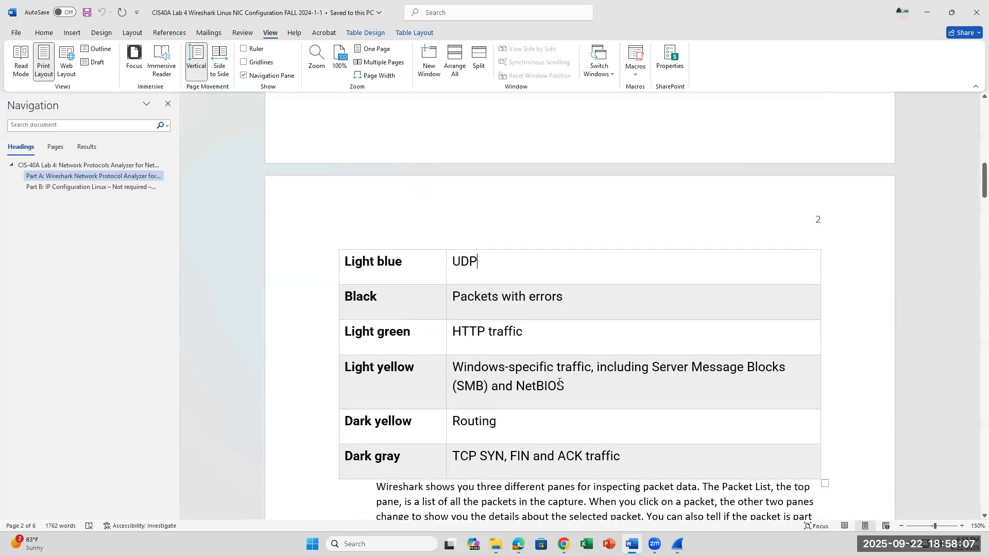
pyautogui.click(569, 386)
# Read the lab's descriptions of the Wireshark panes and packet list columns, from No. through Info.
pyautogui.scroll(-1, 658, 427)
pyautogui.scroll(-4, 657, 428)
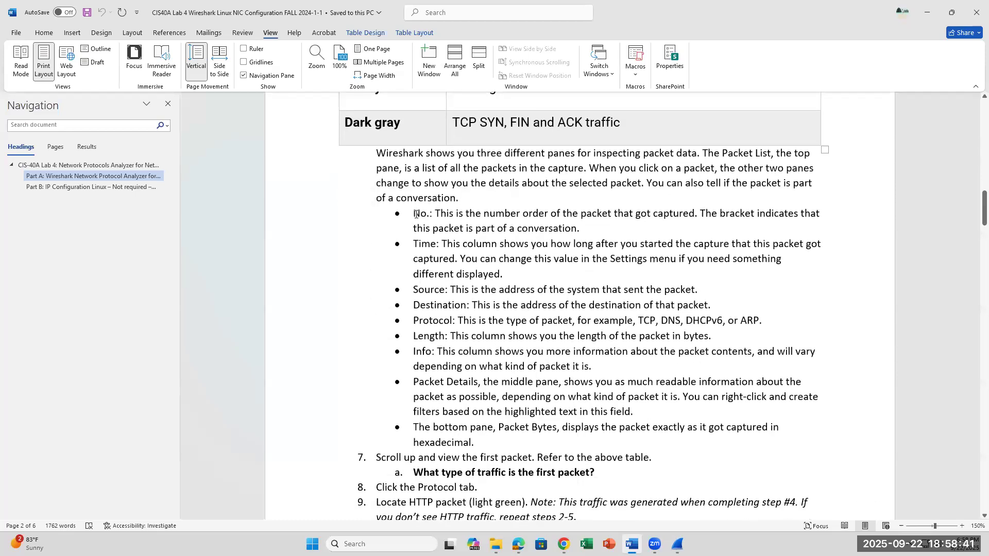
pyautogui.click(414, 214)
pyautogui.click(459, 215)
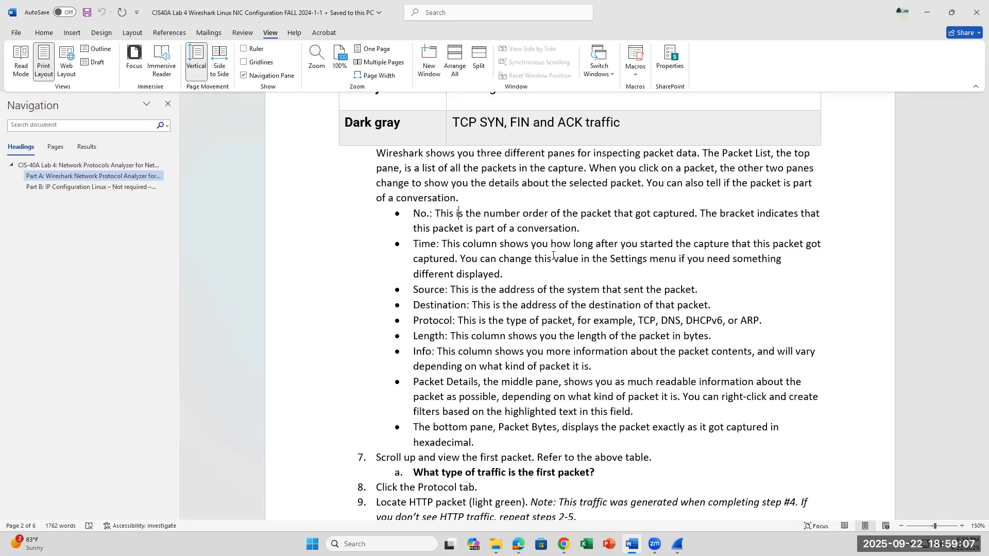
pyautogui.click(446, 292)
pyautogui.click(470, 308)
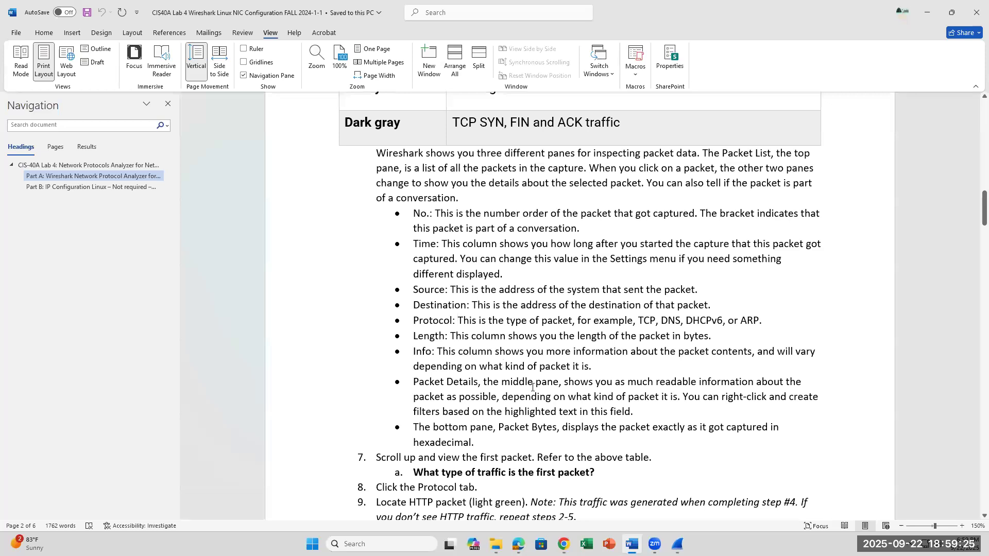
# Switch to Wireshark and go to the first packet in the captured list to examine its traffic type.
pyautogui.click(677, 544)
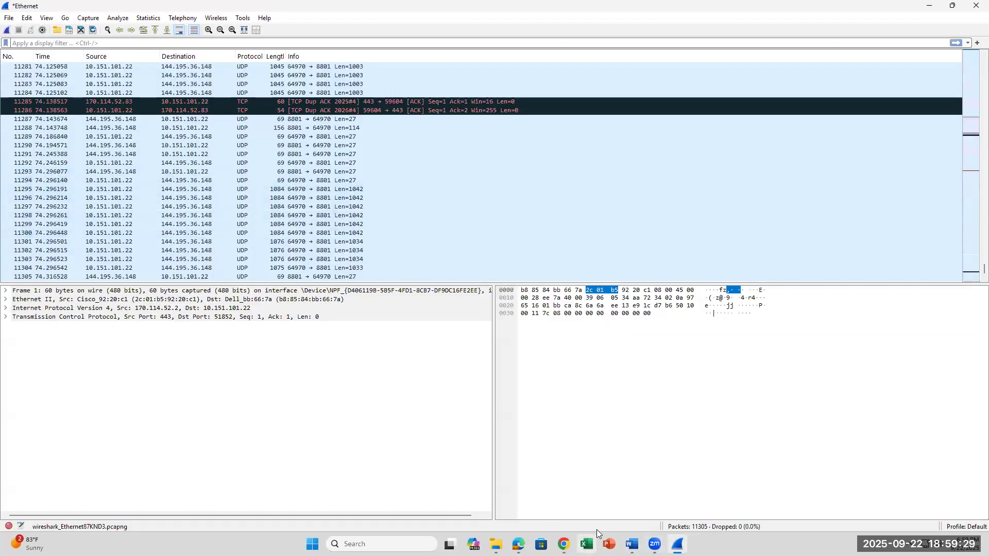
pyautogui.click(678, 544)
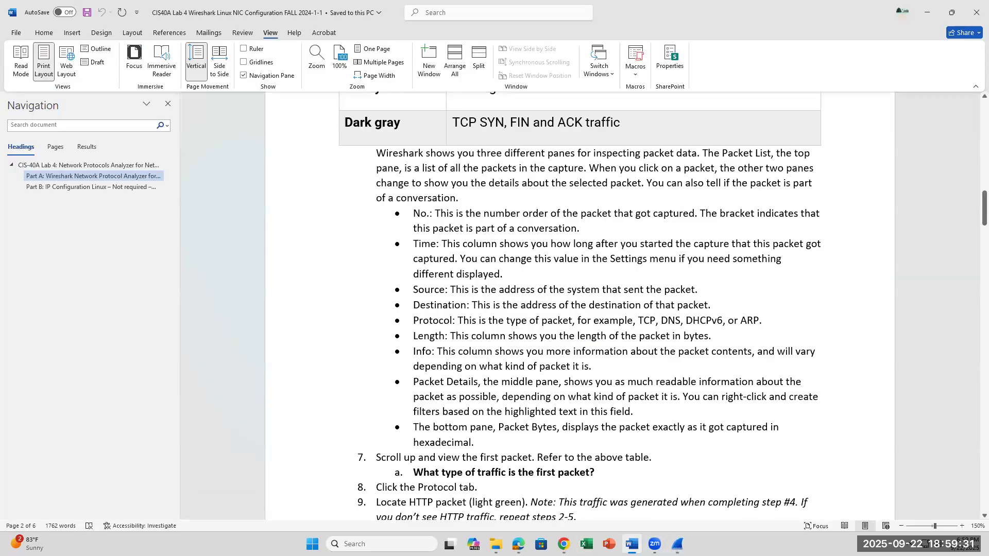
pyautogui.hotkey('alt', 'Tab')
pyautogui.scroll(3, 459, 223)
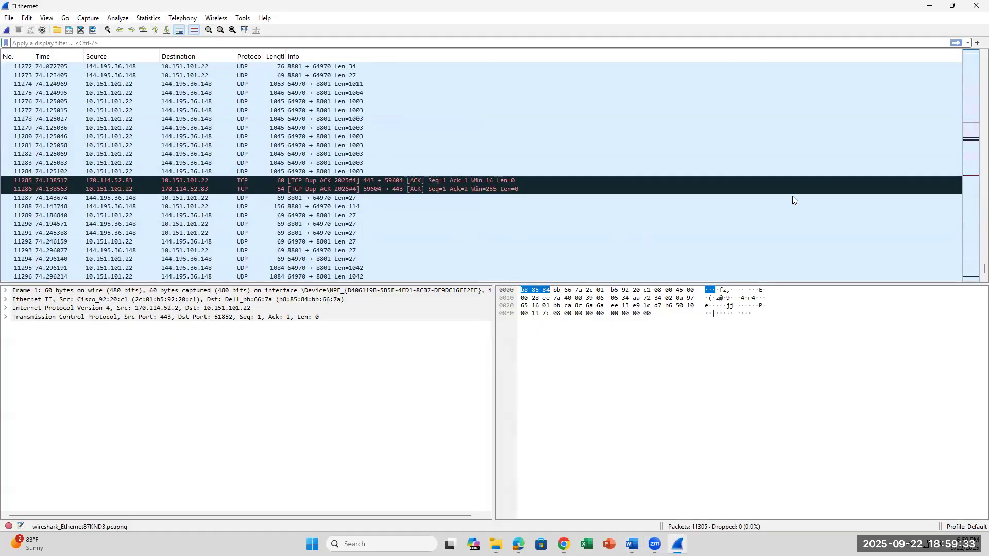
pyautogui.scroll(3, 792, 196)
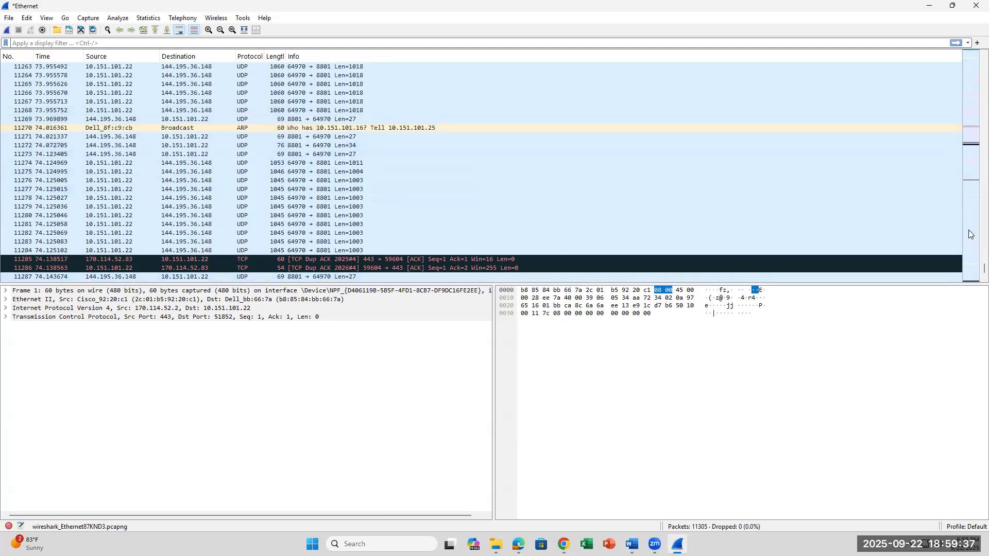
pyautogui.moveTo(984, 269); pyautogui.dragTo(985, 63)
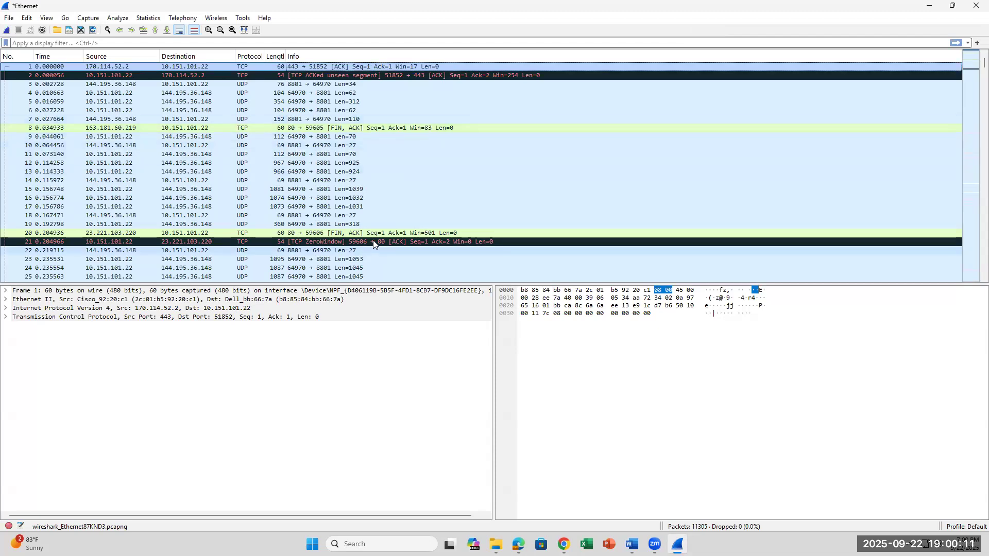
# Open the first captured packet in its own window, inspect its bytes, and close the window.
pyautogui.doubleClick(197, 69)
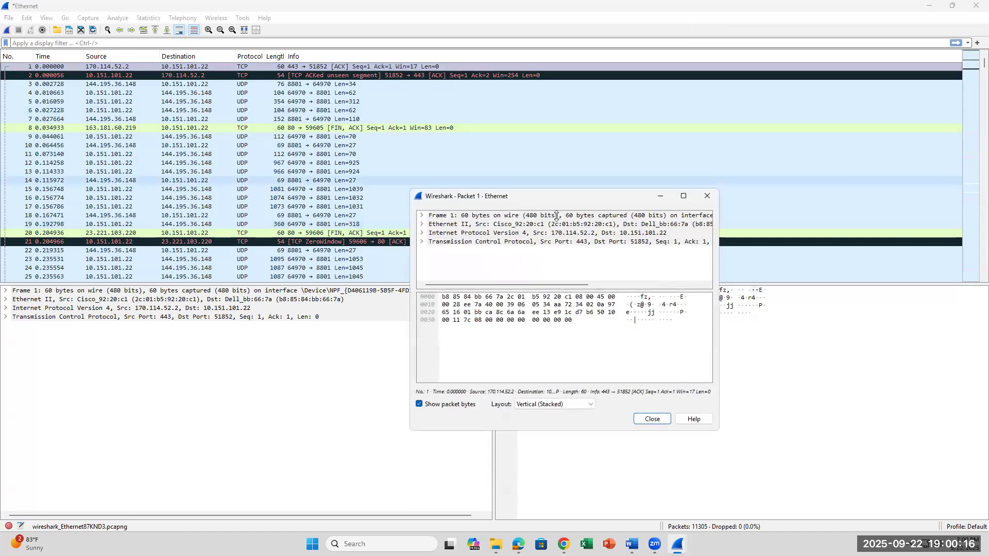
pyautogui.click(708, 196)
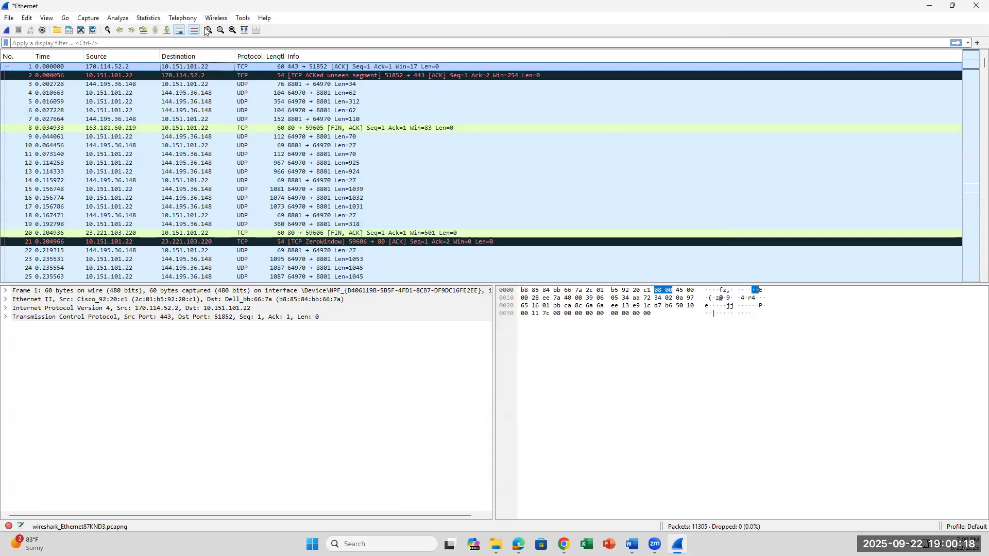
pyautogui.doubleClick(196, 71)
pyautogui.click(662, 321)
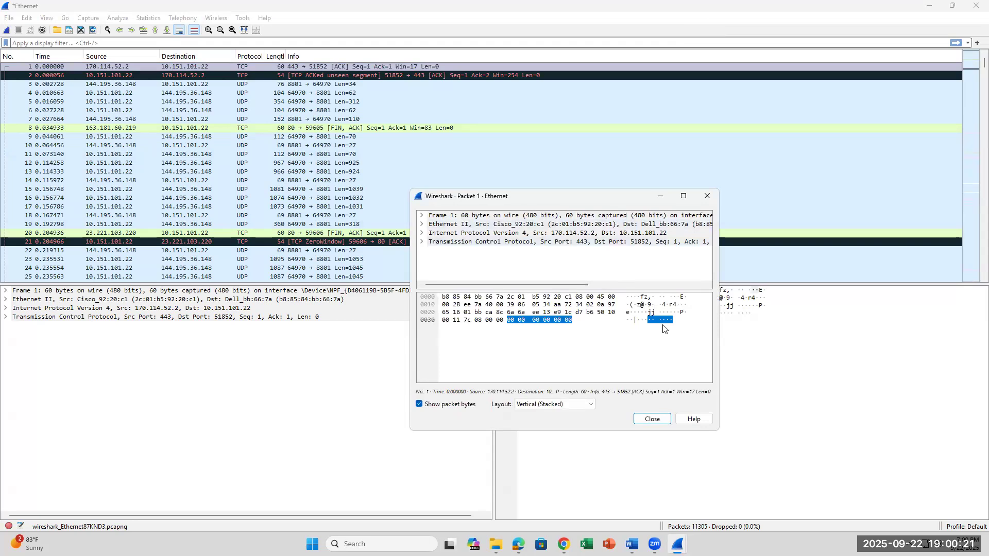
pyautogui.click(662, 330)
pyautogui.click(707, 196)
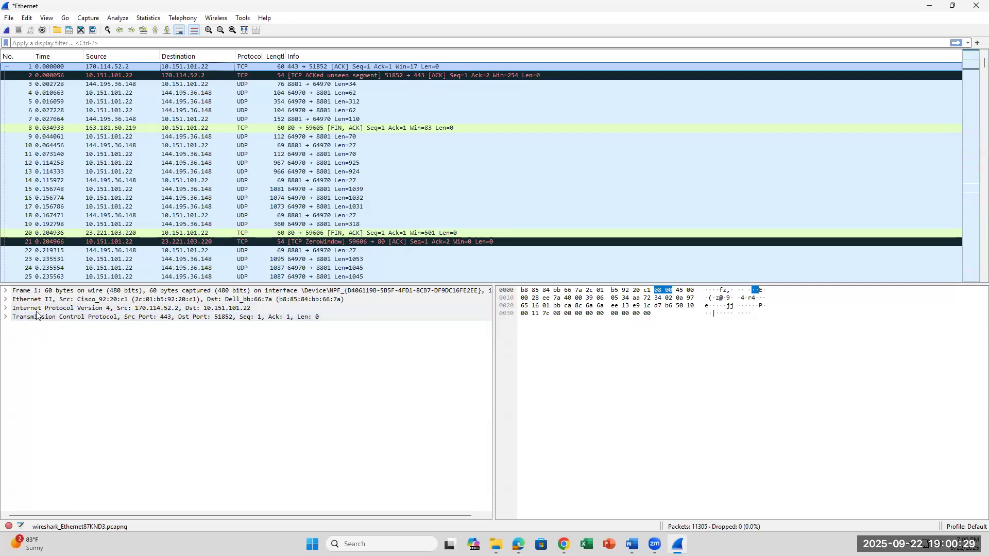
# Expand the Frame 1 details and examine the local Arrival Time and UTC Arrival Time fields.
pyautogui.click(6, 292)
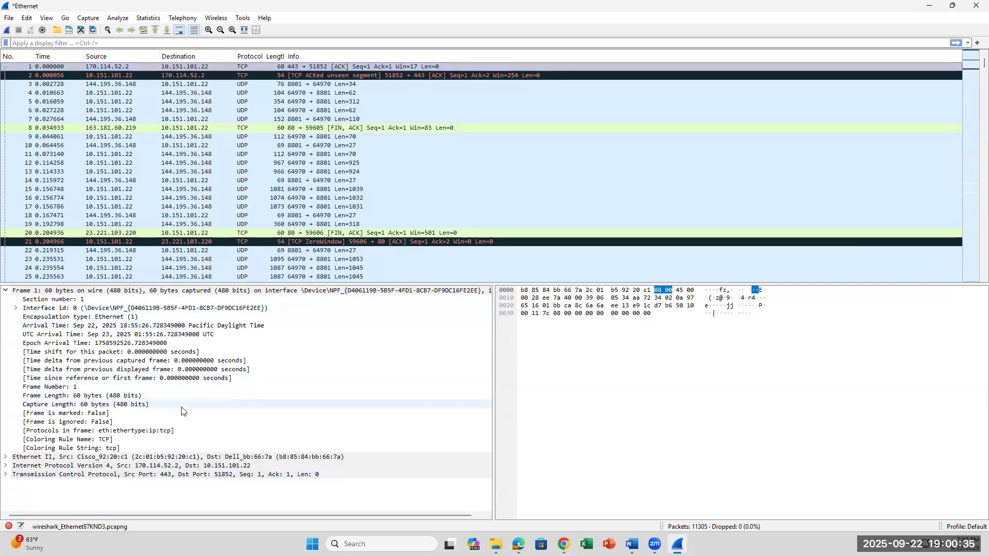
pyautogui.click(157, 327)
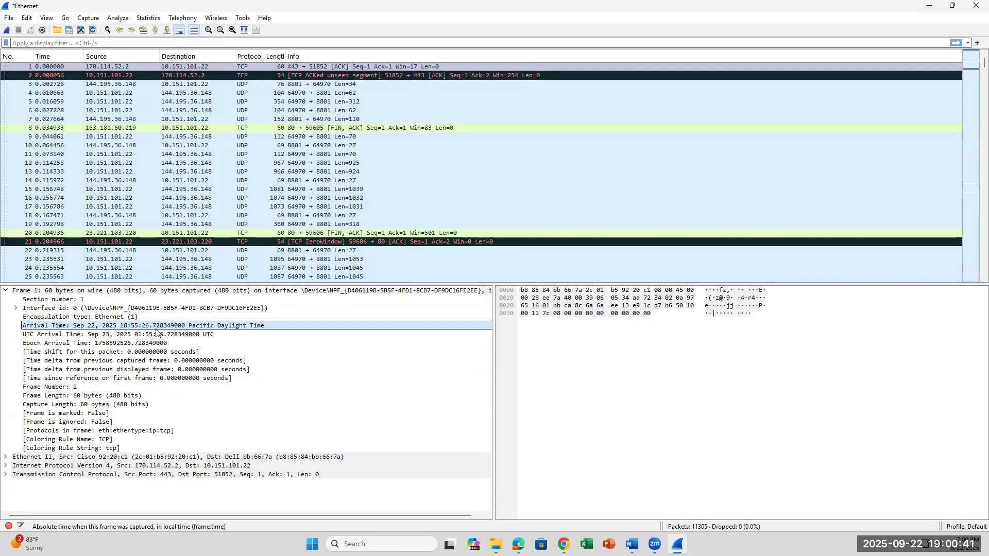
pyautogui.click(118, 337)
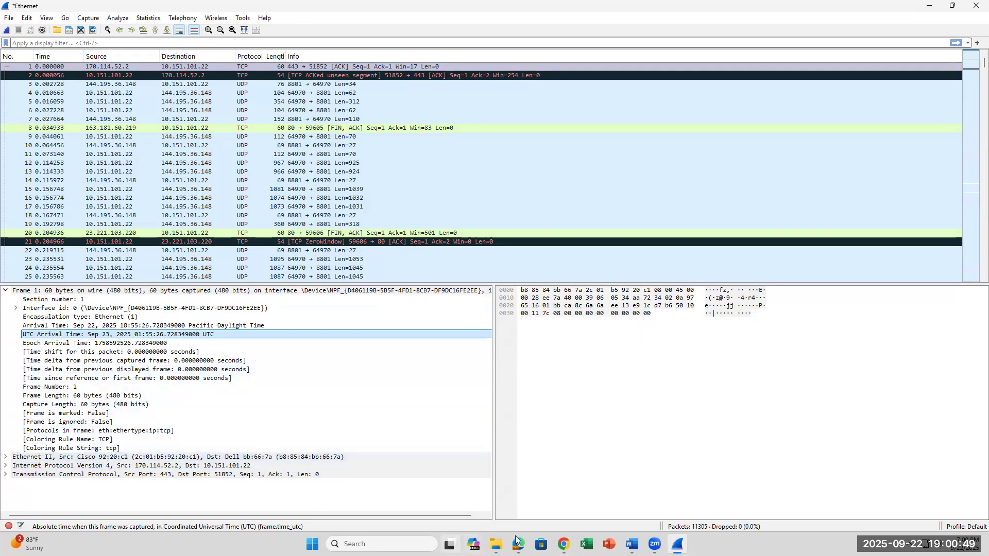
# Check lab question 7 in Word, return to Wireshark, collapse the Frame 1 details and select the first packet.
pyautogui.click(632, 545)
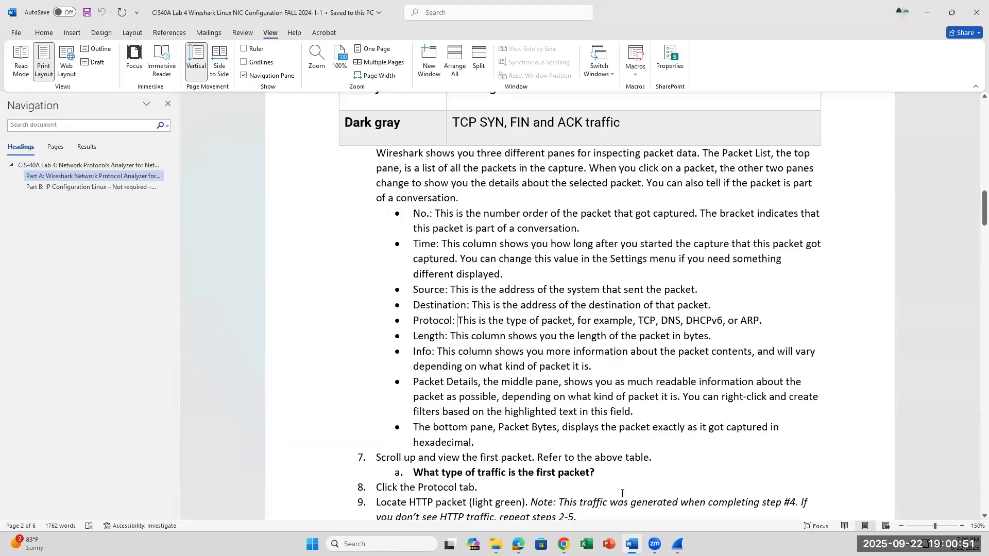
pyautogui.scroll(-3, 621, 493)
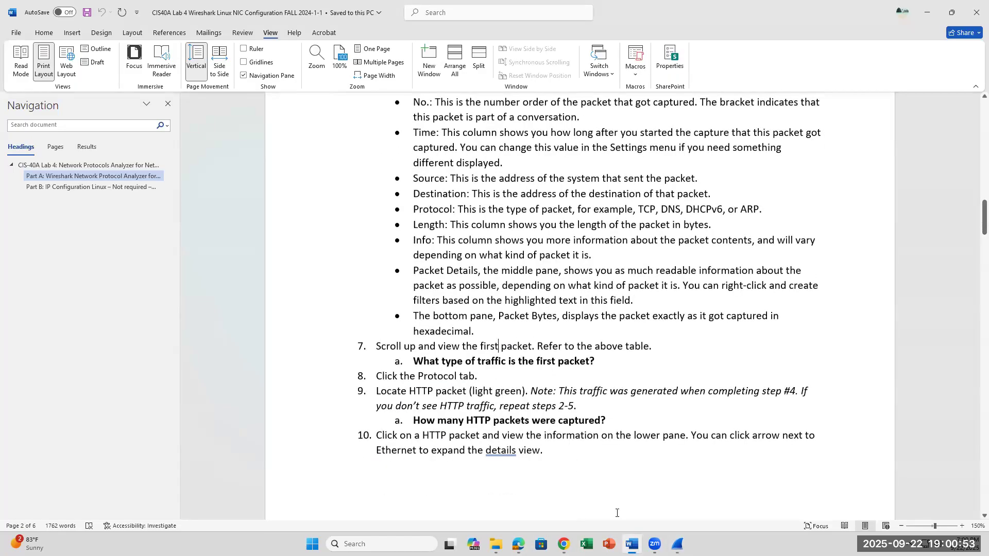
pyautogui.click(678, 544)
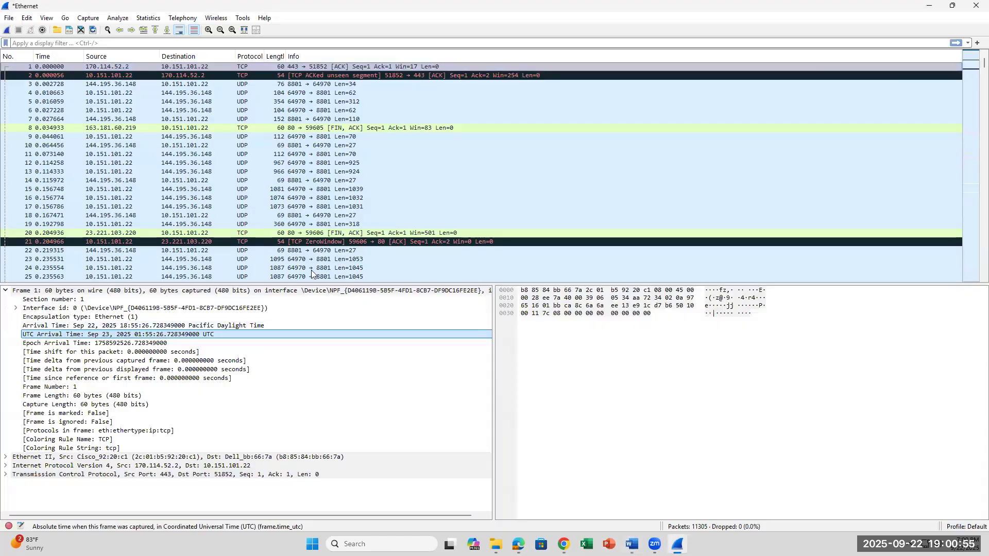
pyautogui.click(6, 291)
pyautogui.click(222, 69)
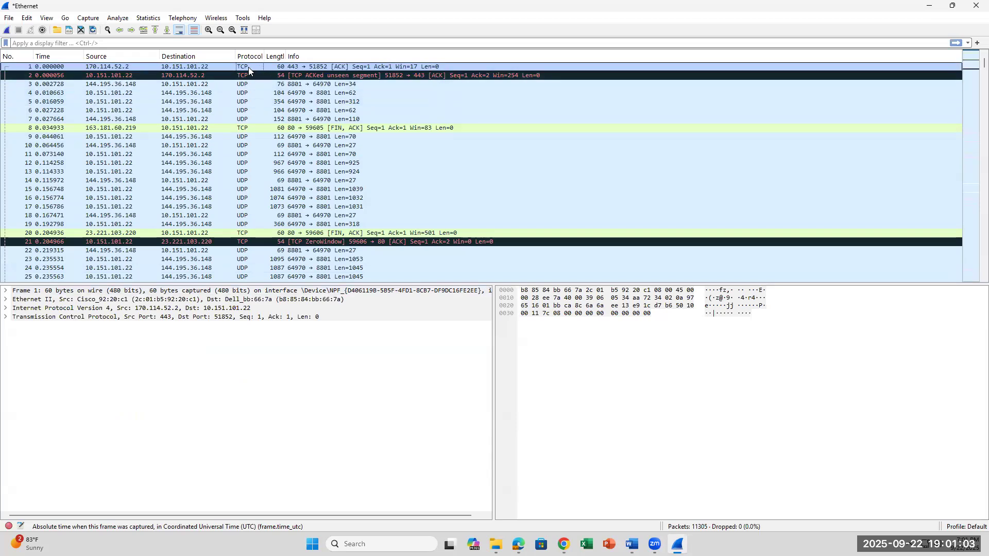
pyautogui.click(215, 66)
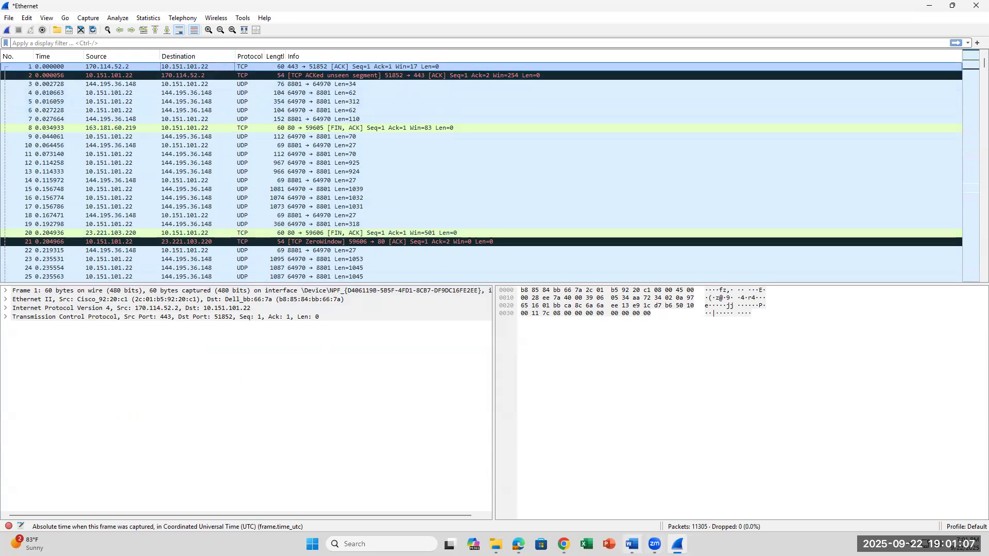
# Compare the dark gray TCP SYN, FIN and ACK entry of the Word color table with the first packet in Wireshark.
pyautogui.hotkey('alt', 'Tab')
pyautogui.press('super+Up')
pyautogui.scroll(5, 561, 347)
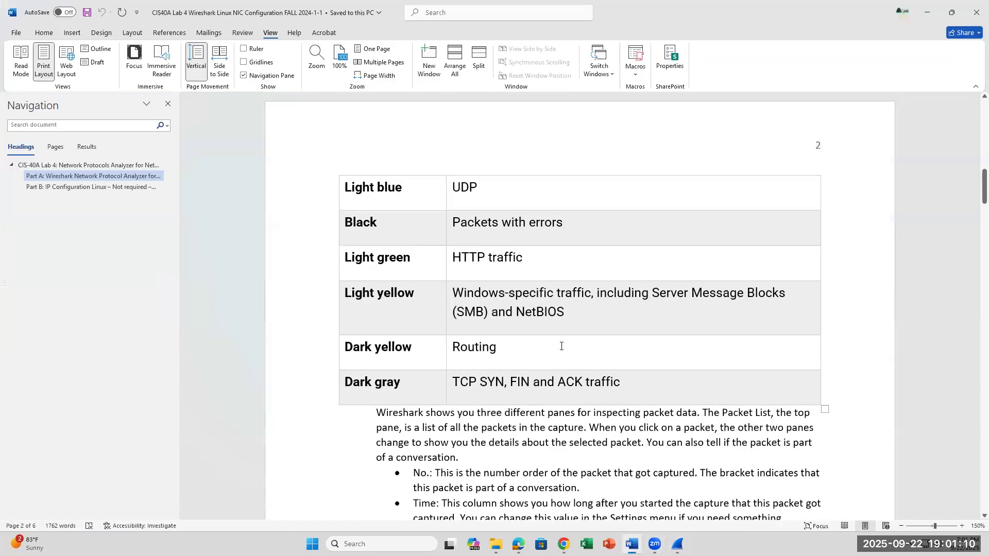
pyautogui.tripleClick(475, 394)
pyautogui.hotkey('alt', 'Tab')
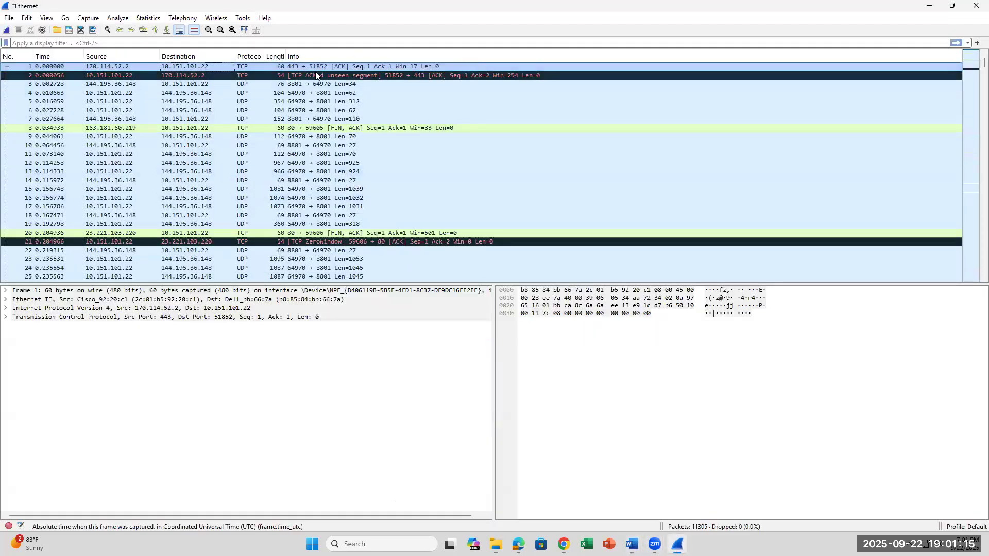
pyautogui.click(317, 69)
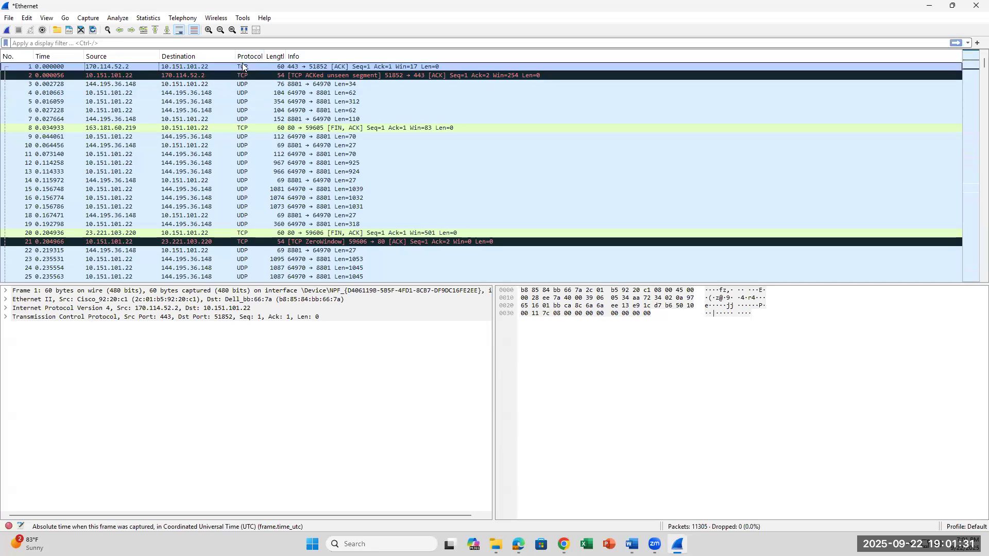
# Switch to Word, answer question 7a on the first packet's traffic type with "TCP packet", and switch to Wireshark.
pyautogui.hotkey('alt', 'Tab')
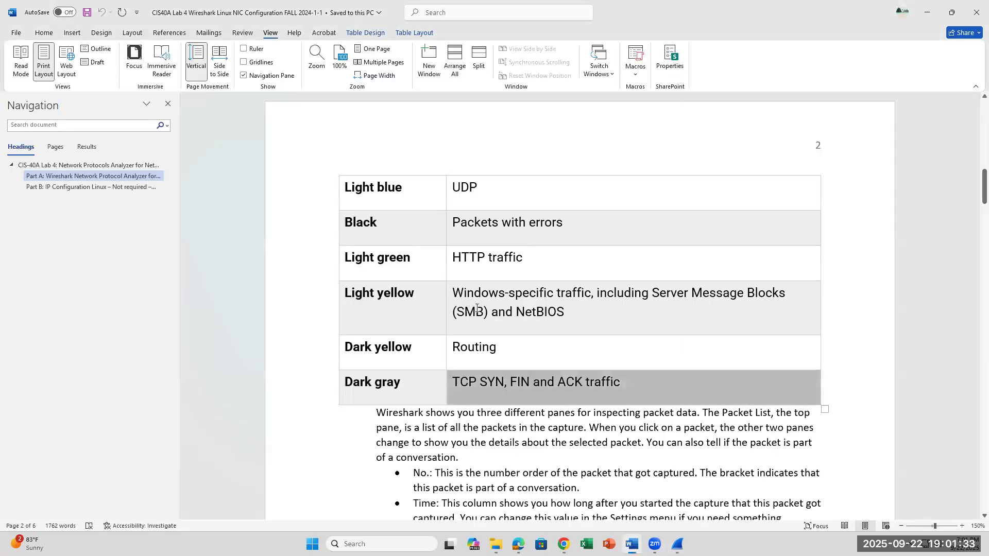
pyautogui.scroll(-5, 467, 430)
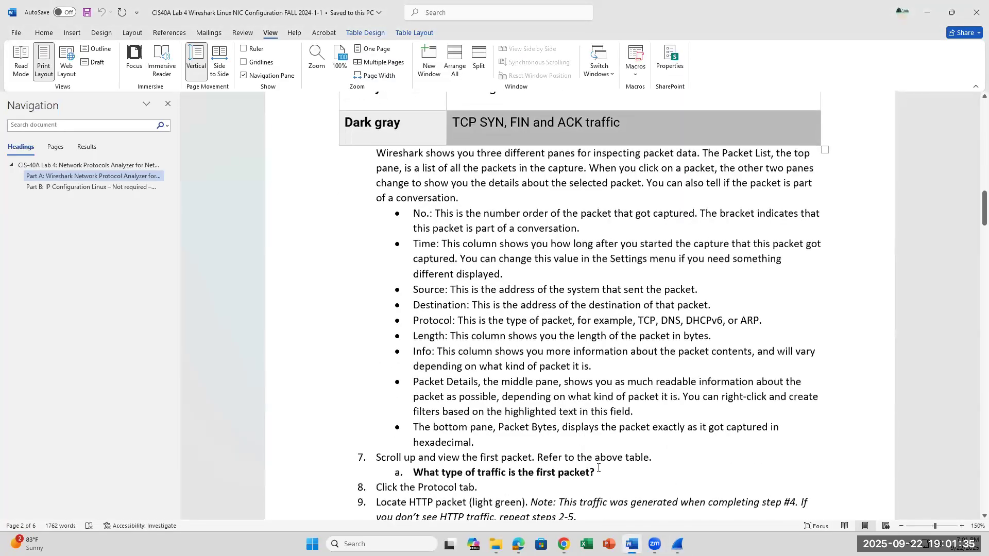
pyautogui.click(608, 468)
pyautogui.write('T')
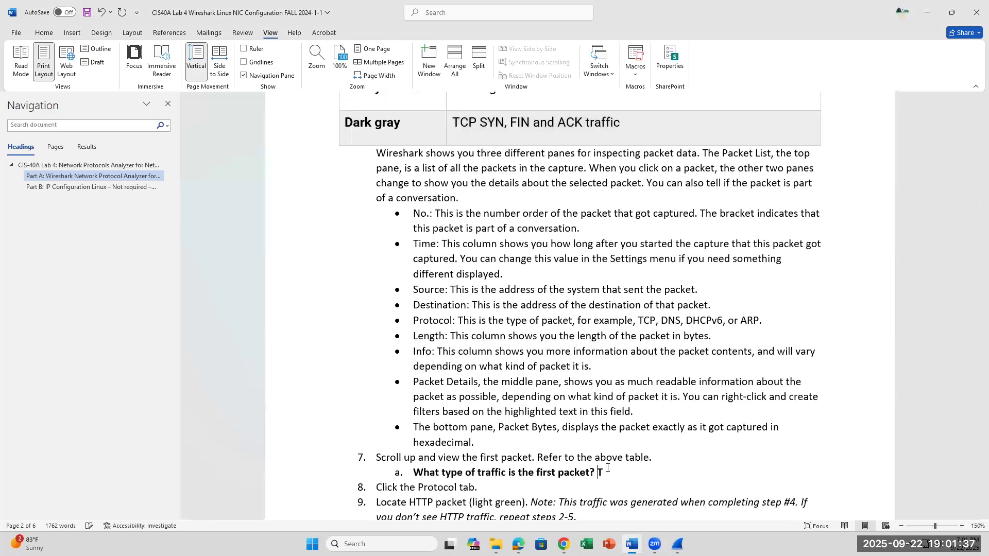
pyautogui.write('CP packet')
pyautogui.click(678, 544)
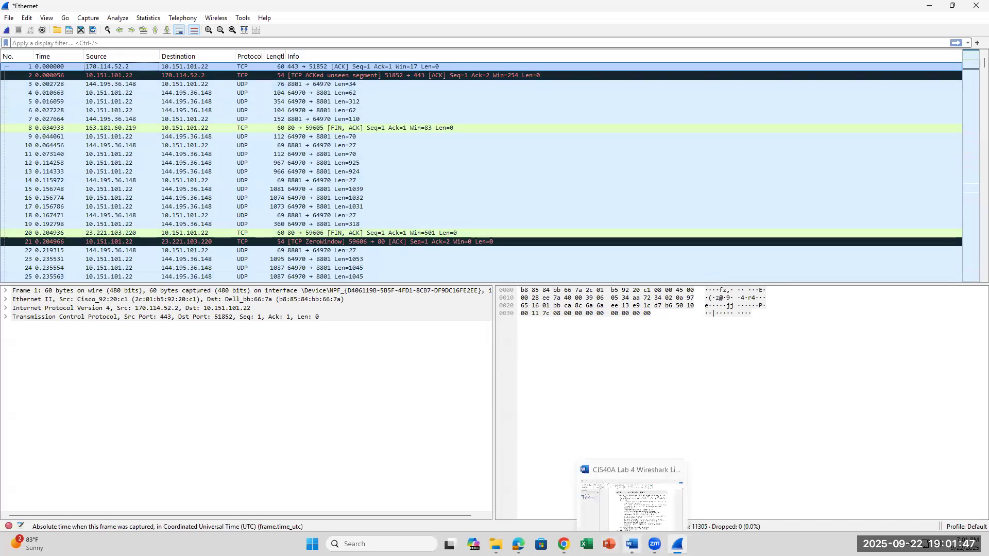
# Switch to Word and delete the answer "TCP packet" after question 7a.
pyautogui.click(632, 544)
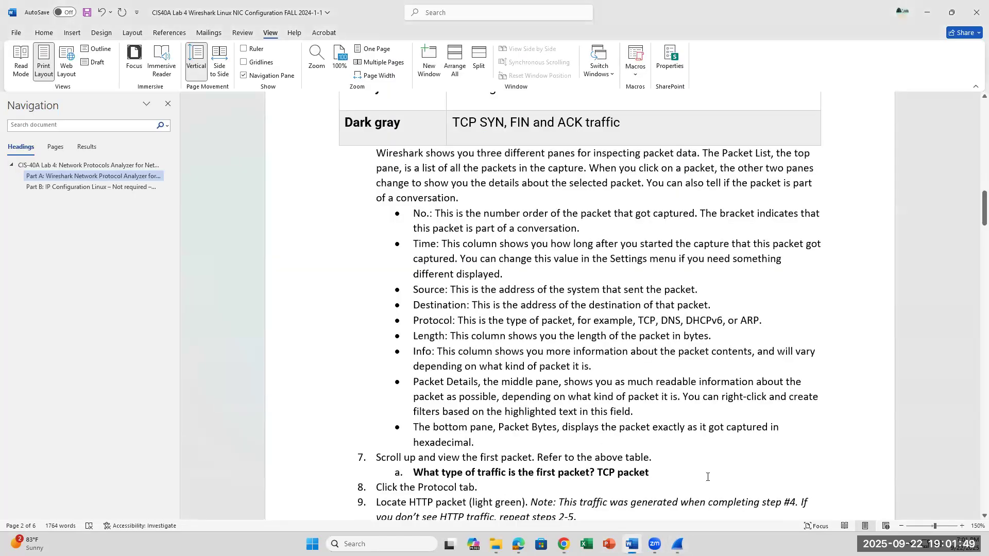
pyautogui.moveTo(650, 472); pyautogui.dragTo(598, 473)
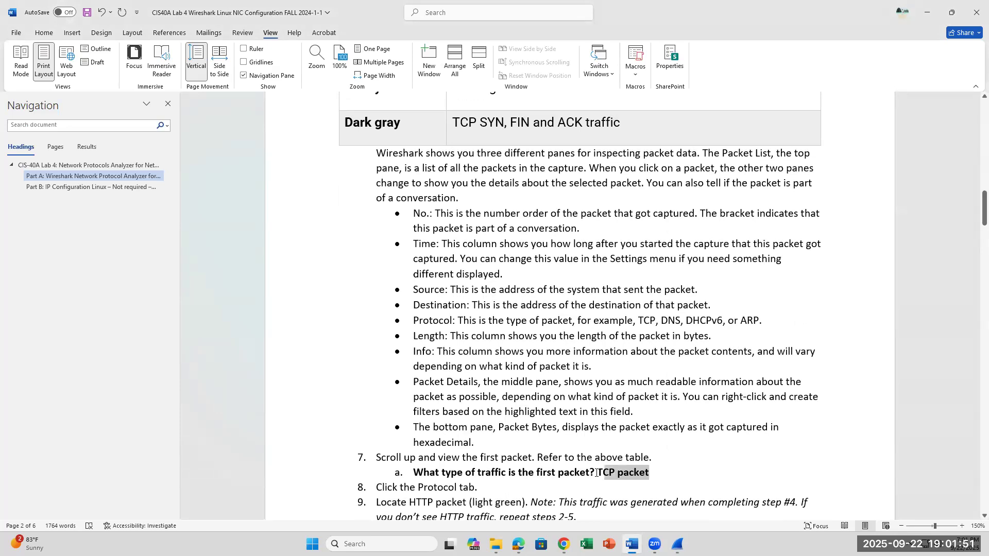
pyautogui.click(671, 475)
pyautogui.press('BackSpace')
pyautogui.press('BackSpace')
pyautogui.press('BackSpace')
pyautogui.press('BackSpace')
pyautogui.press('BackSpace')
pyautogui.press('BackSpace')
pyautogui.press('BackSpace')
pyautogui.press('BackSpace')
pyautogui.press('BackSpace')
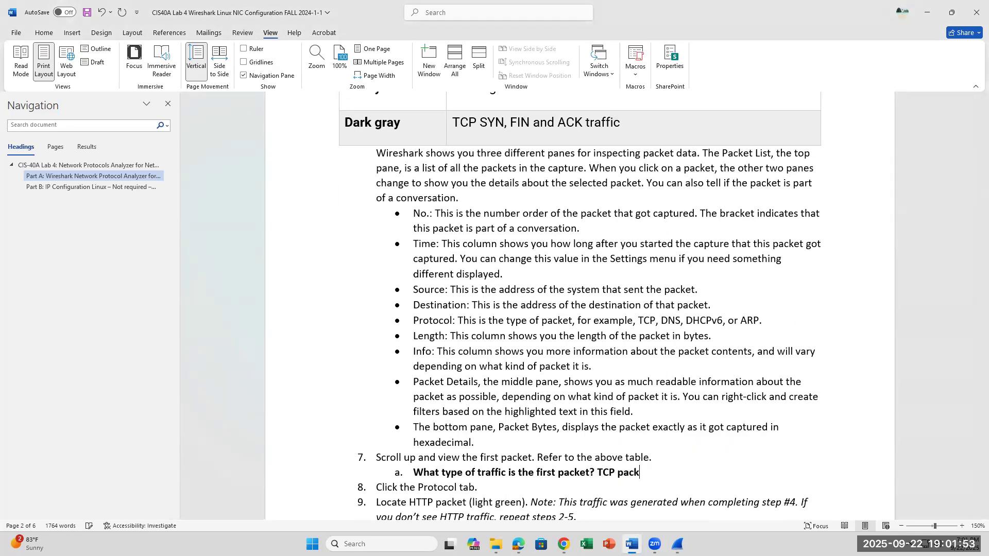
pyautogui.press('BackSpace')
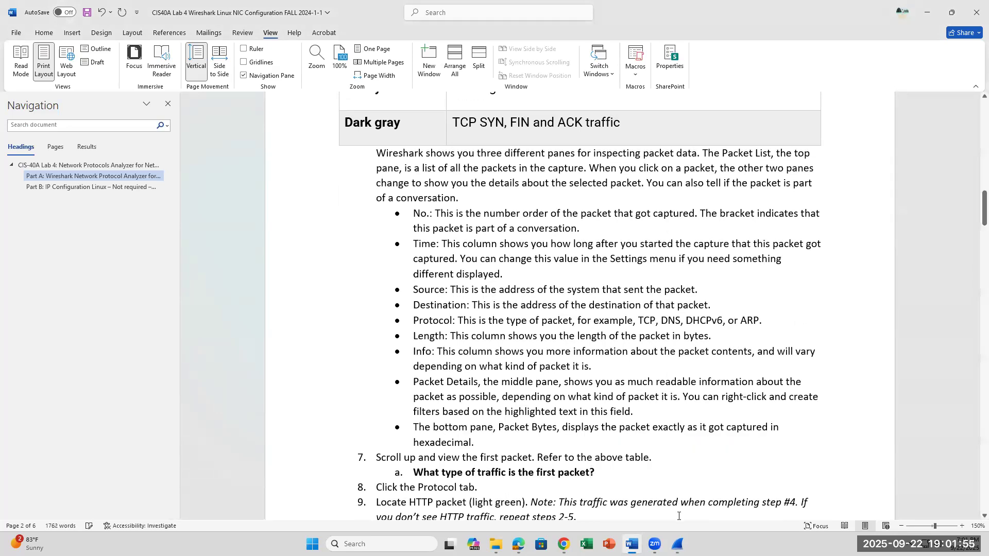
# Switch to Wireshark, try to sort the packet list by Protocol, and check lab steps 8 to 10 in Word.
pyautogui.hotkey('alt', 'Tab')
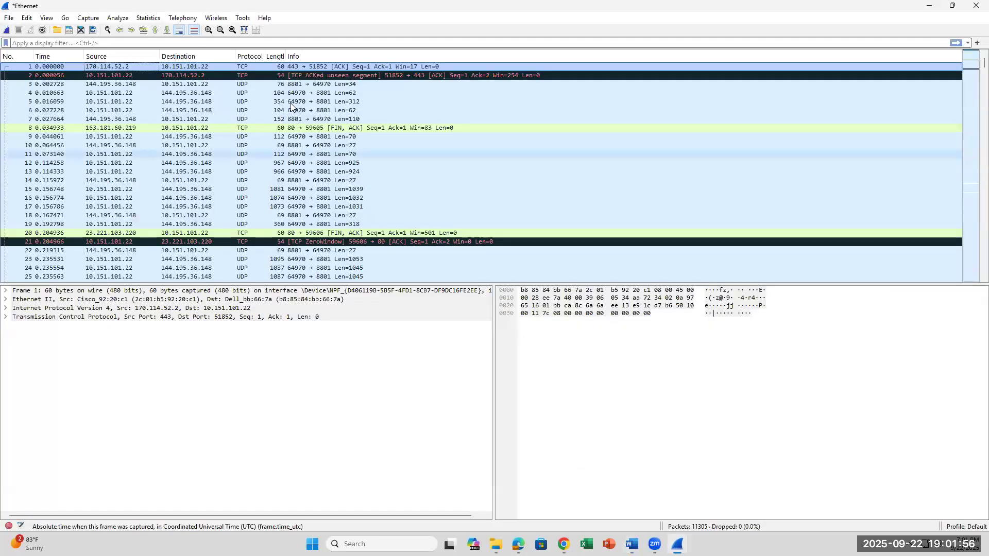
pyautogui.click(250, 57)
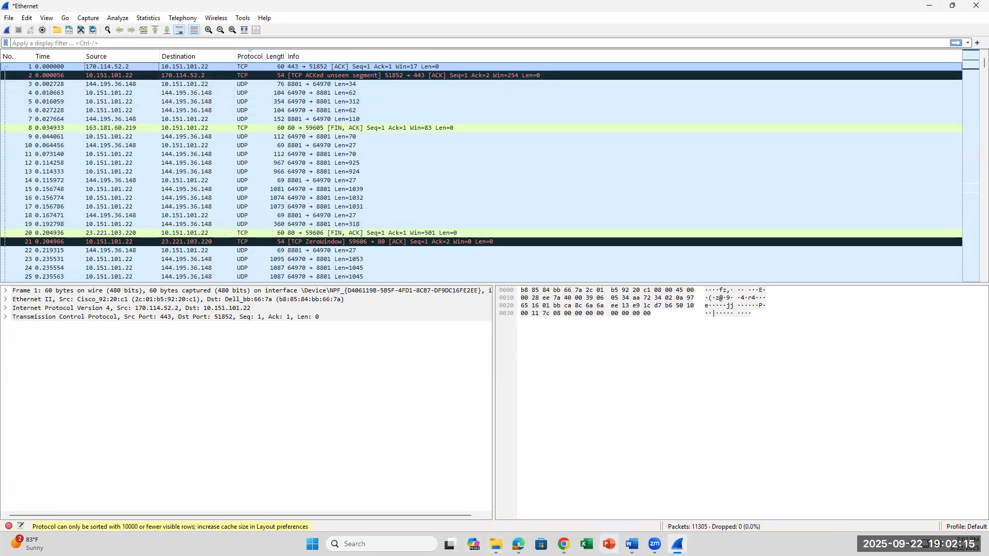
pyautogui.click(632, 544)
pyautogui.scroll(-3, 565, 383)
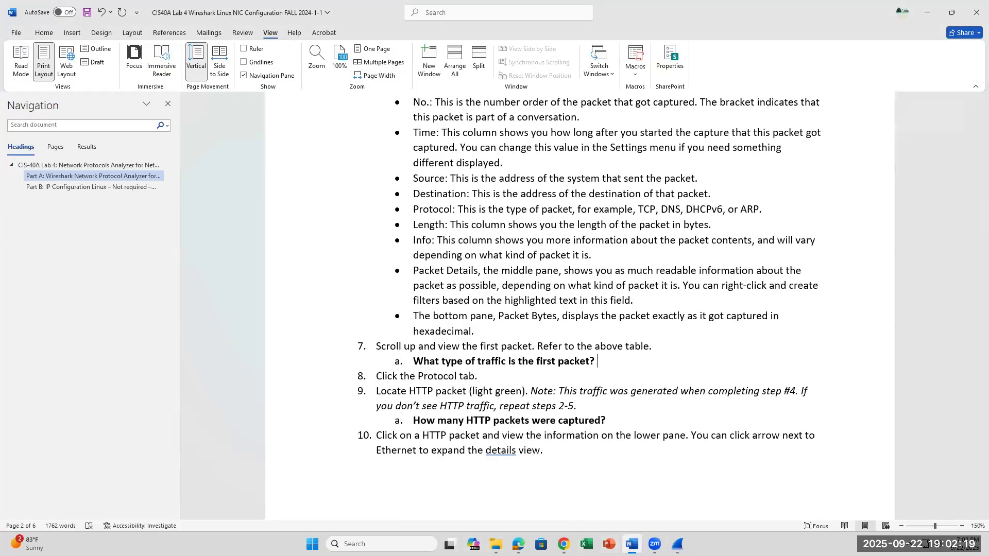
# Switch to Wireshark, apply the display filter http, and select the GET /msdownload packet.
pyautogui.hotkey('alt', 'Tab')
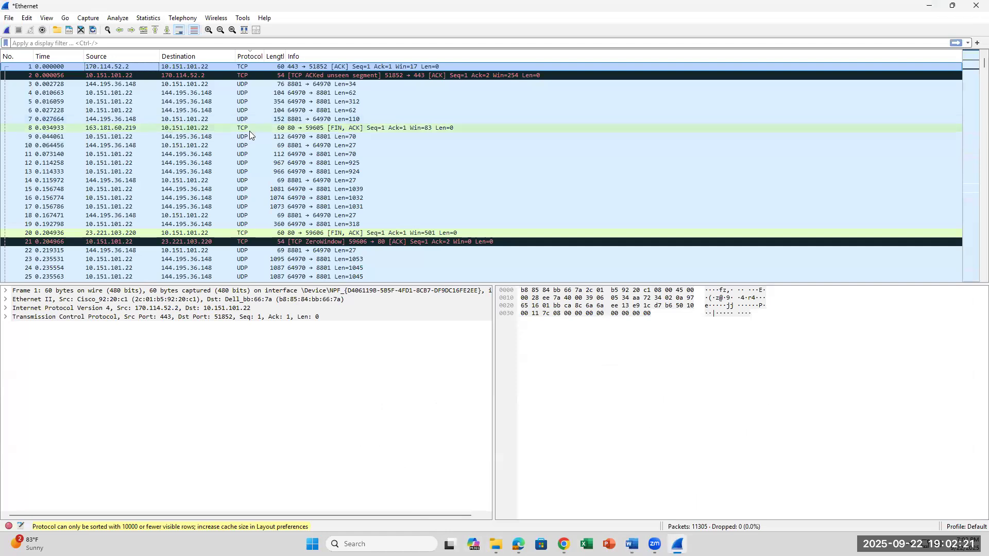
pyautogui.click(148, 45)
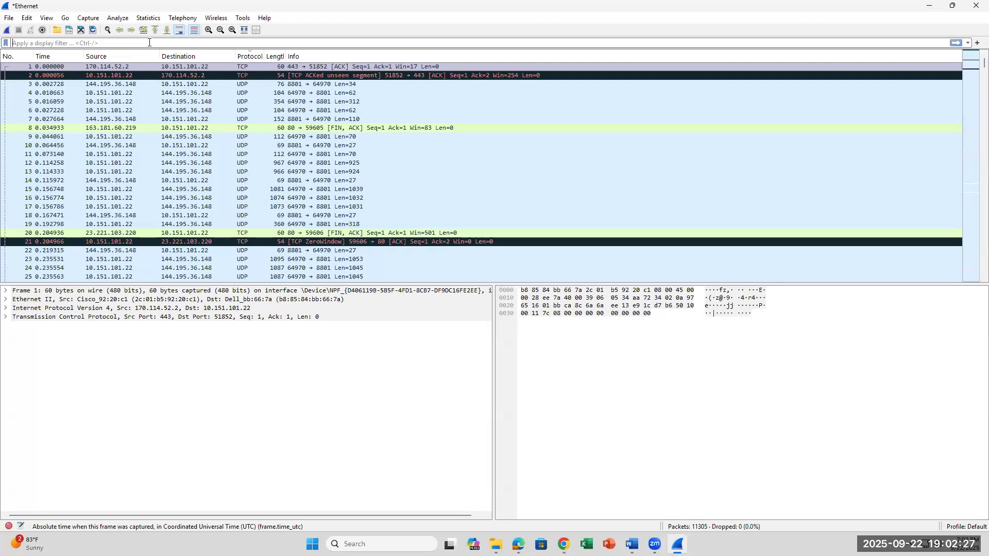
pyautogui.write('http')
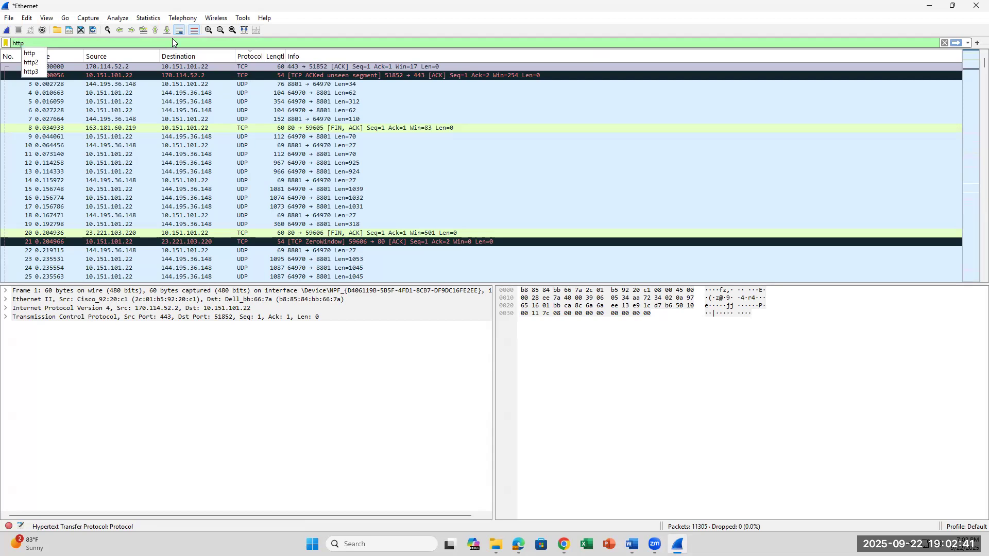
pyautogui.press('Return')
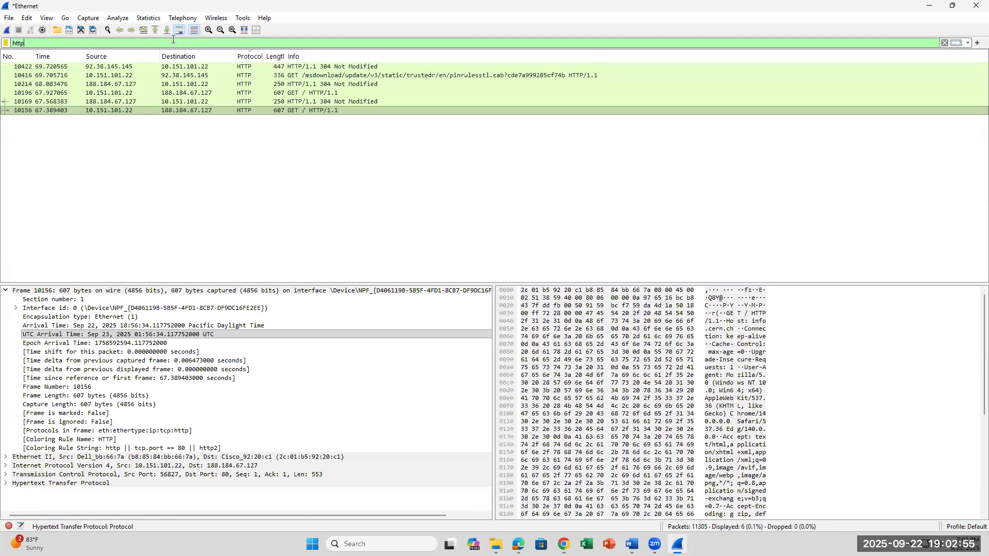
pyautogui.click(274, 76)
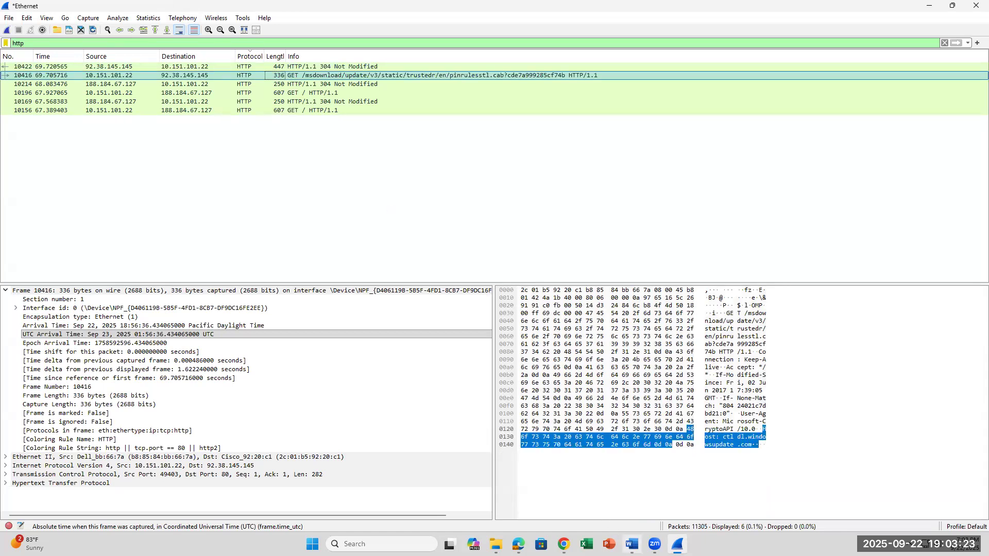
# Check question 9a in Word, switch back to Wireshark, and go through the filtered HTTP packets one by one to count them.
pyautogui.click(632, 544)
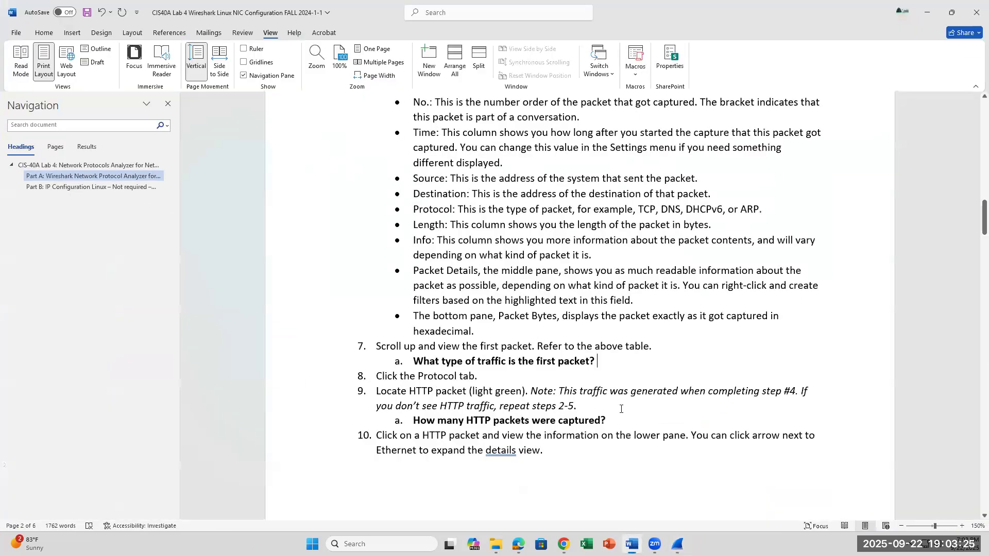
pyautogui.click(677, 543)
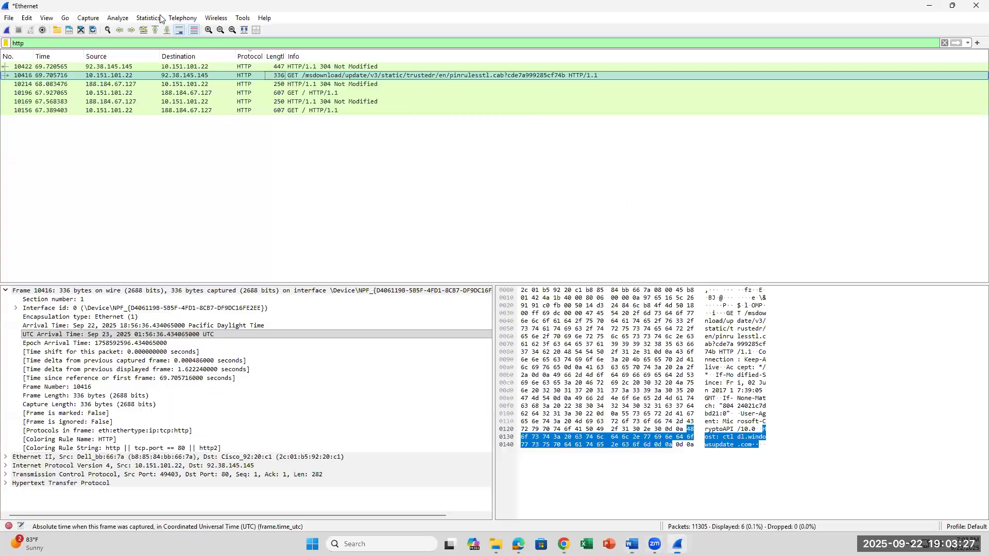
pyautogui.click(173, 84)
pyautogui.press('Down')
pyautogui.press('Down')
pyautogui.press('Down')
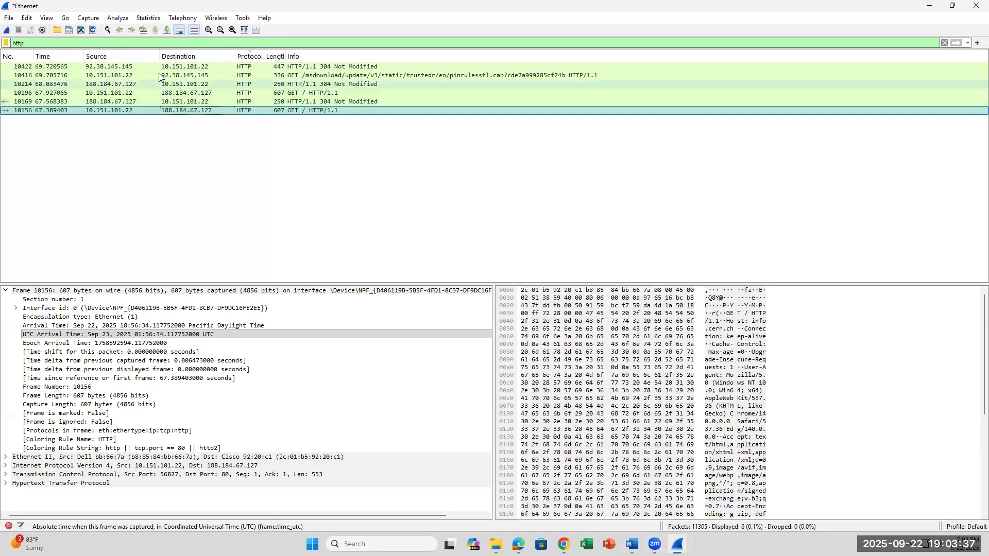
pyautogui.click(296, 75)
pyautogui.click(288, 84)
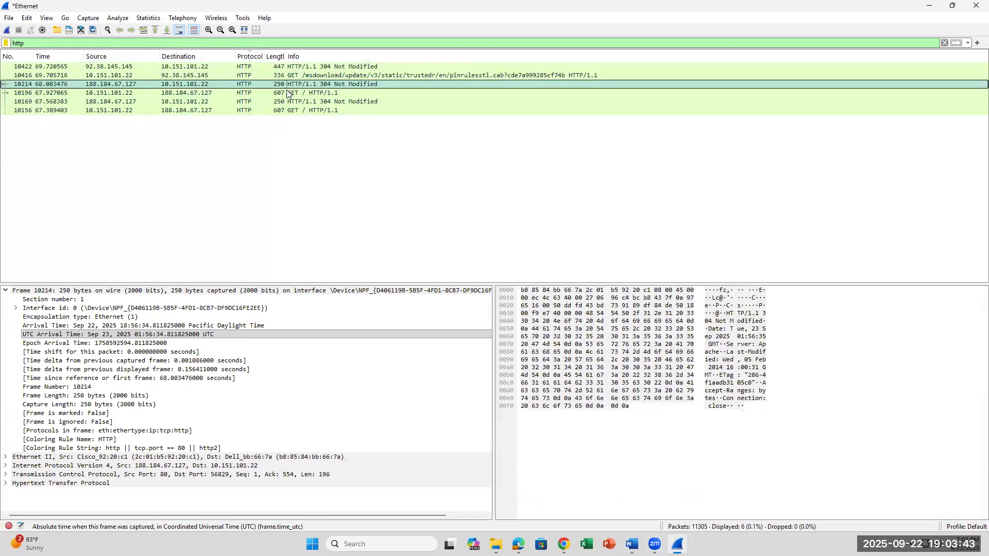
pyautogui.click(283, 94)
pyautogui.click(281, 102)
pyautogui.click(279, 110)
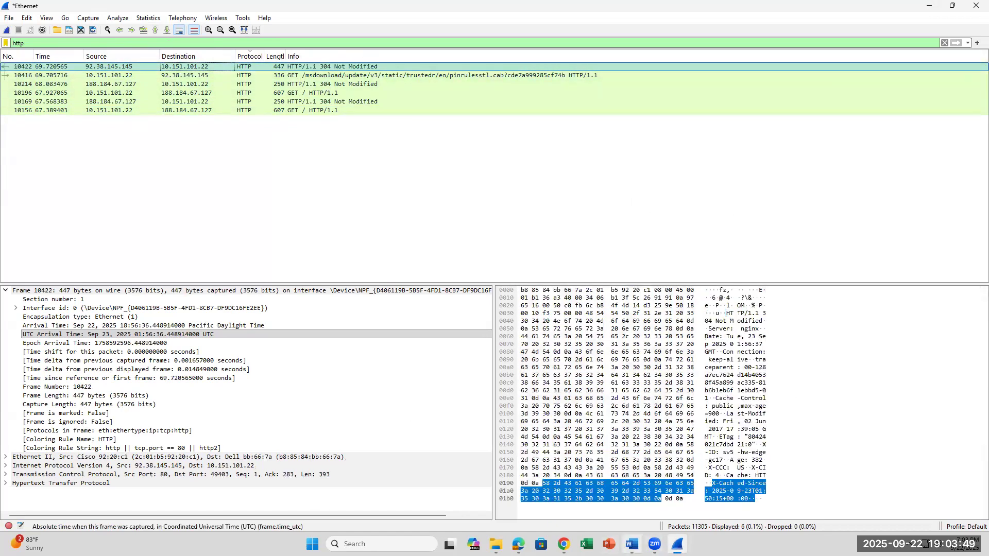
# Switch to Word, read lab steps 10 and 11 with their questions, and switch back to Wireshark.
pyautogui.click(632, 544)
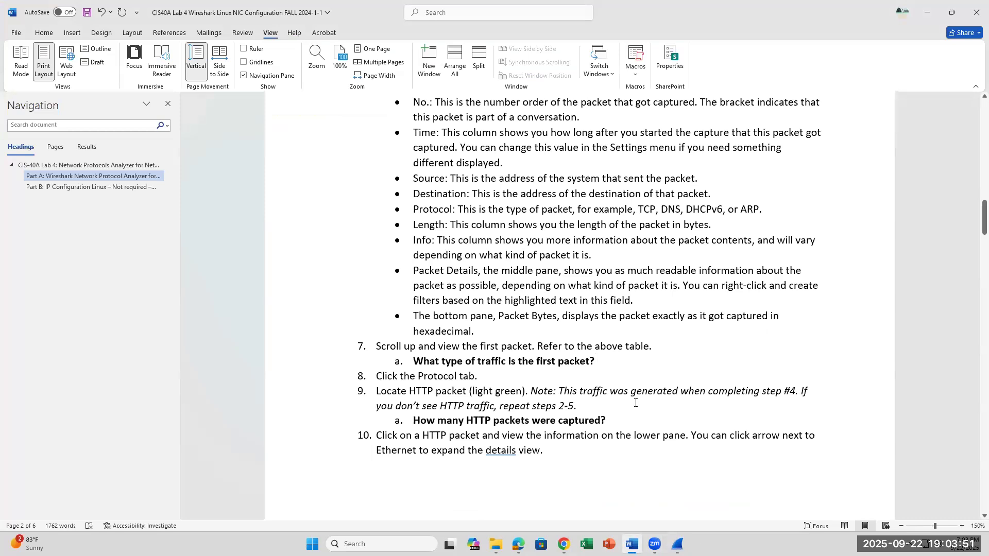
pyautogui.scroll(-5, 627, 425)
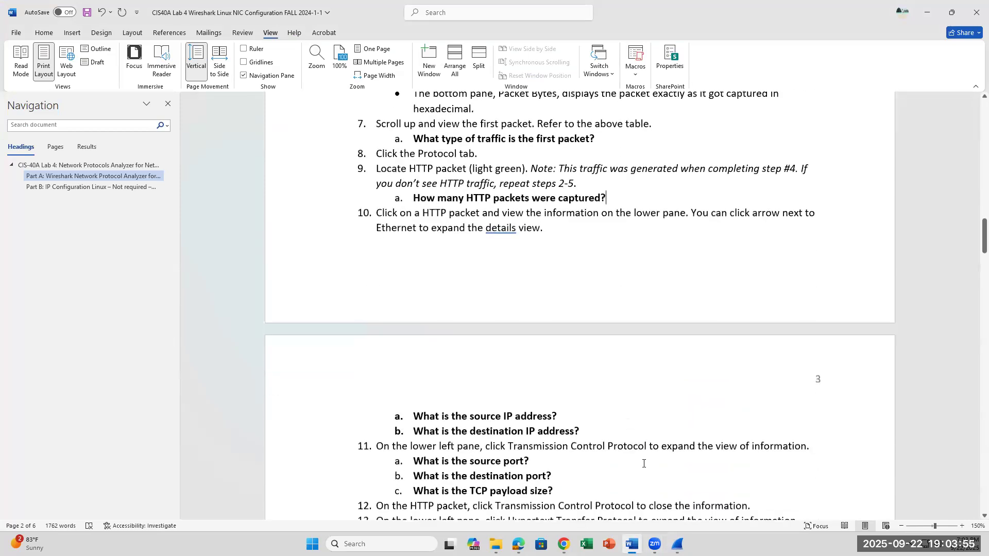
pyautogui.hotkey('alt', 'Tab')
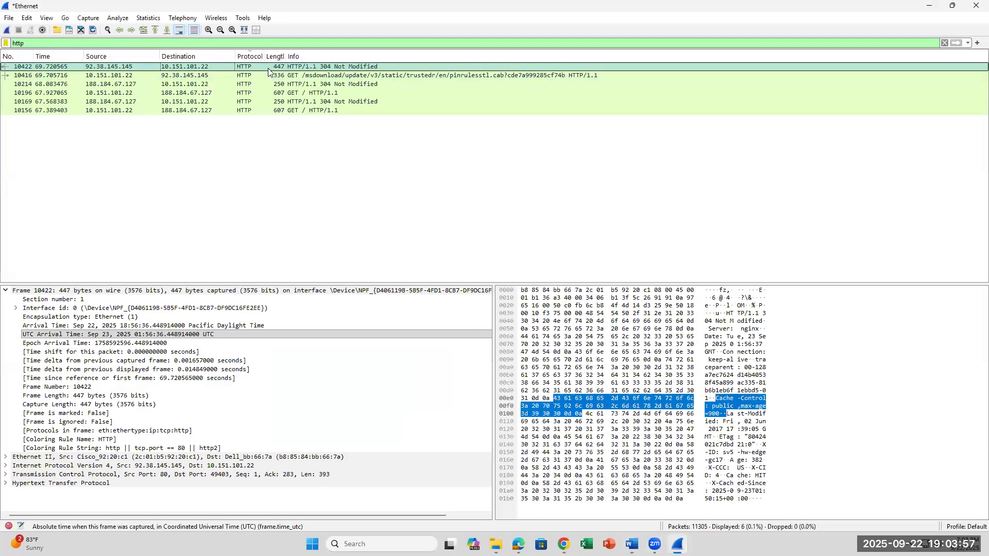
# Open HTTP packet 10422 in its own window, recheck step 10 in Word, and expand the packet's Ethernet II details.
pyautogui.doubleClick(268, 68)
pyautogui.doubleClick(462, 218)
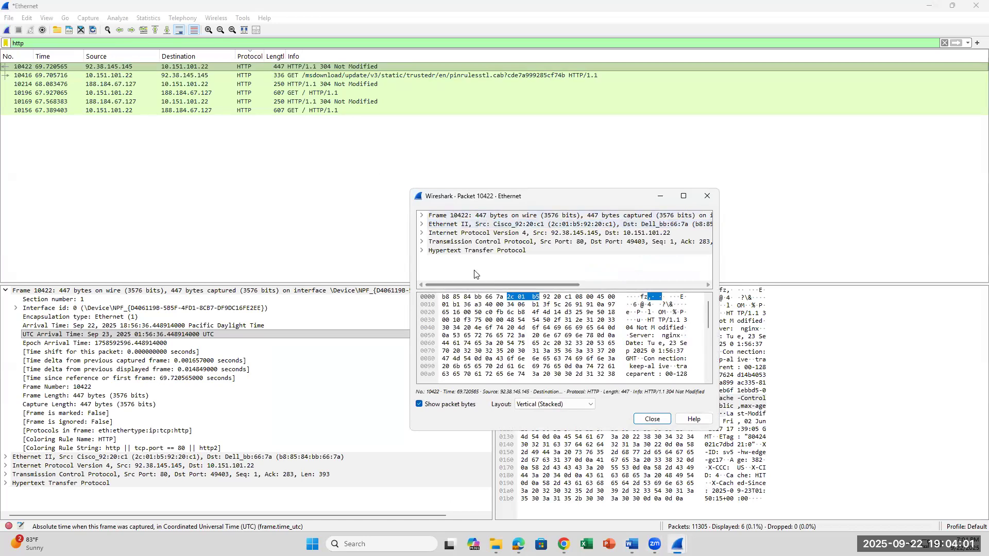
pyautogui.hotkey('alt', 'Tab')
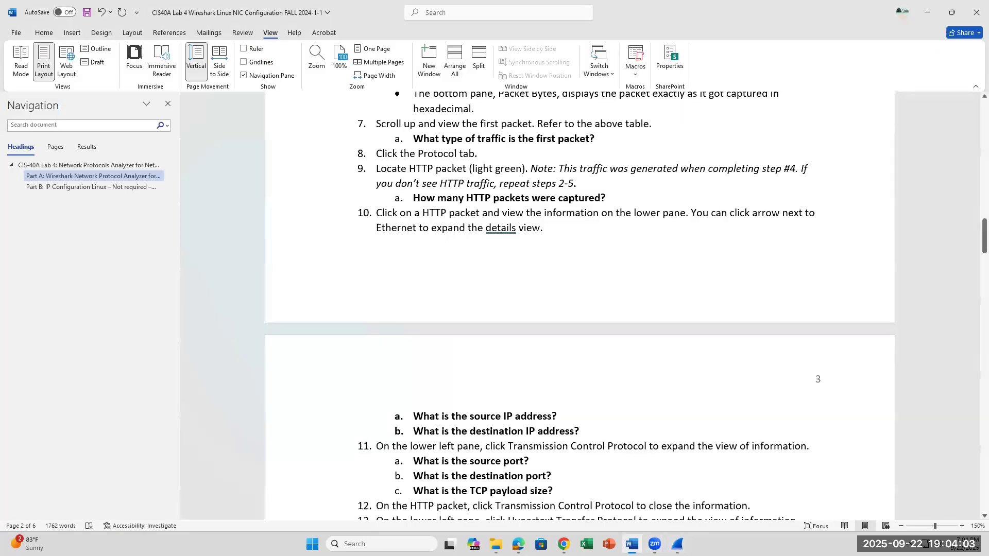
pyautogui.click(632, 544)
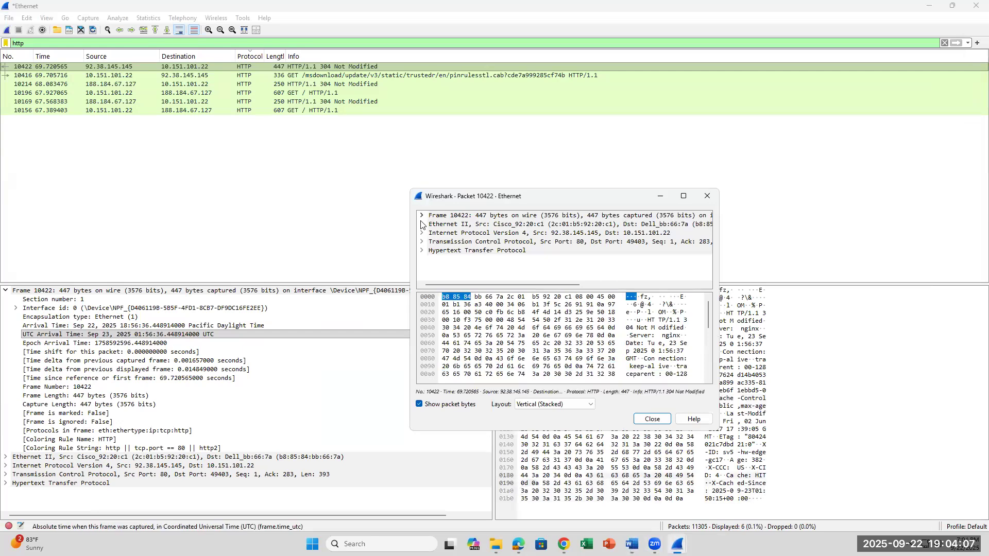
pyautogui.click(421, 224)
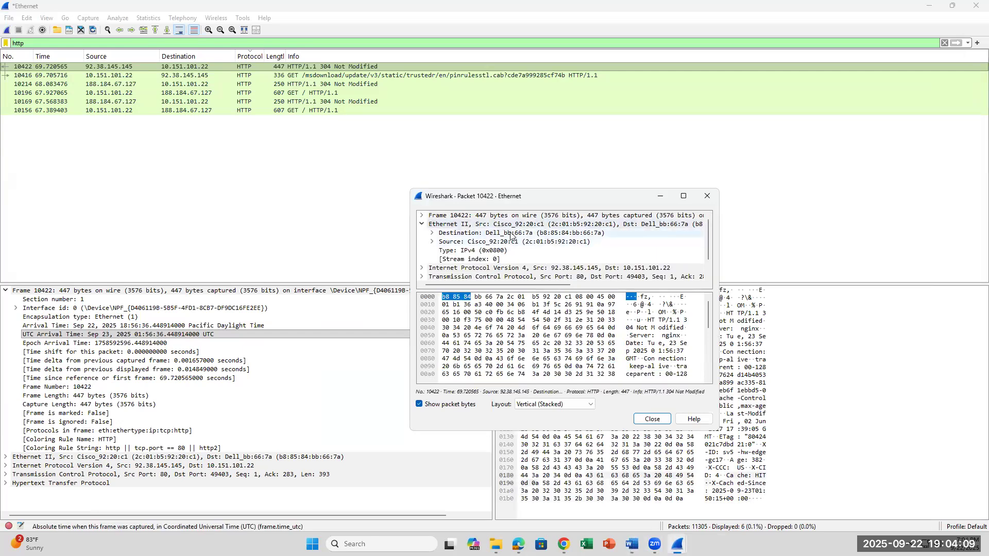
# Examine the Ethernet II source and destination fields of packet 10422 against the step 10 questions in Word.
pyautogui.click(632, 544)
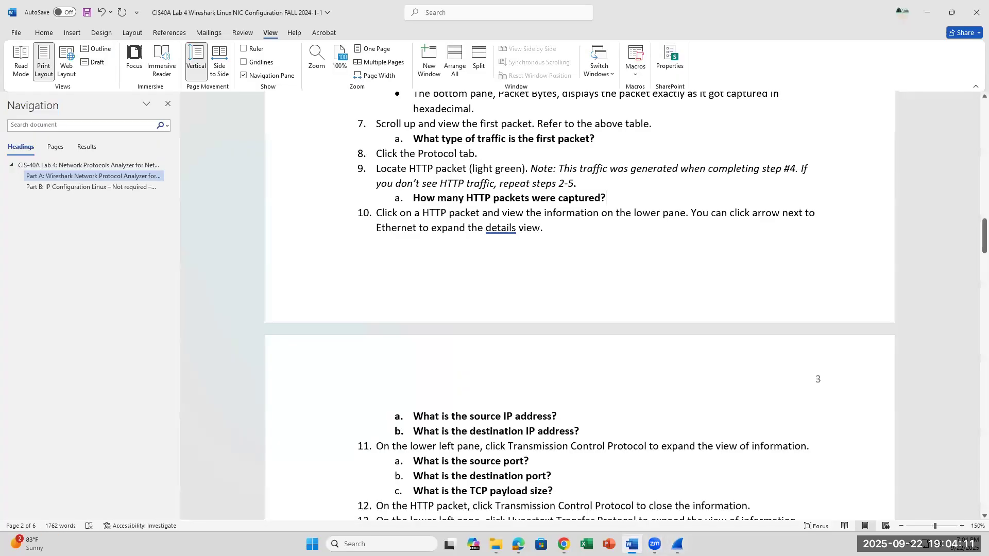
pyautogui.click(632, 544)
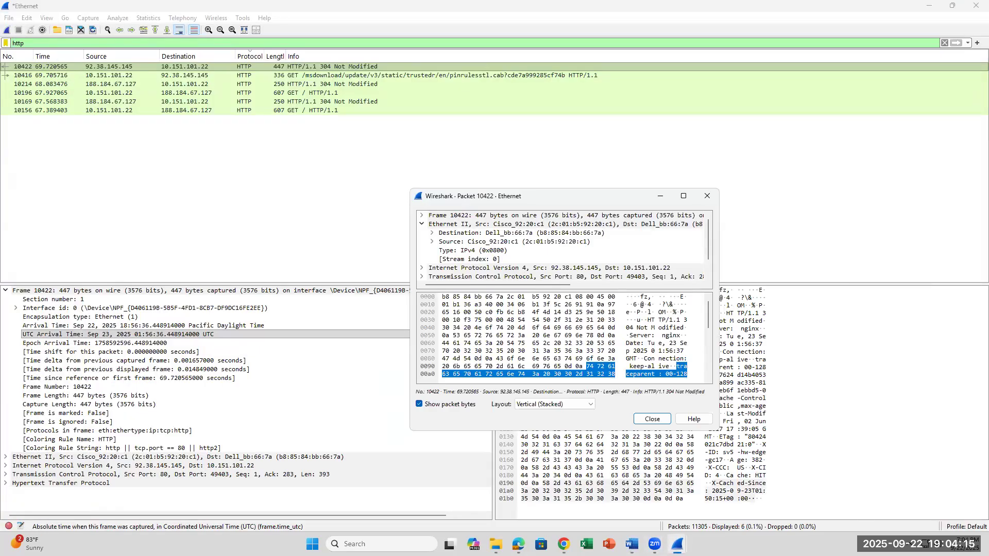
pyautogui.click(459, 244)
pyautogui.click(464, 235)
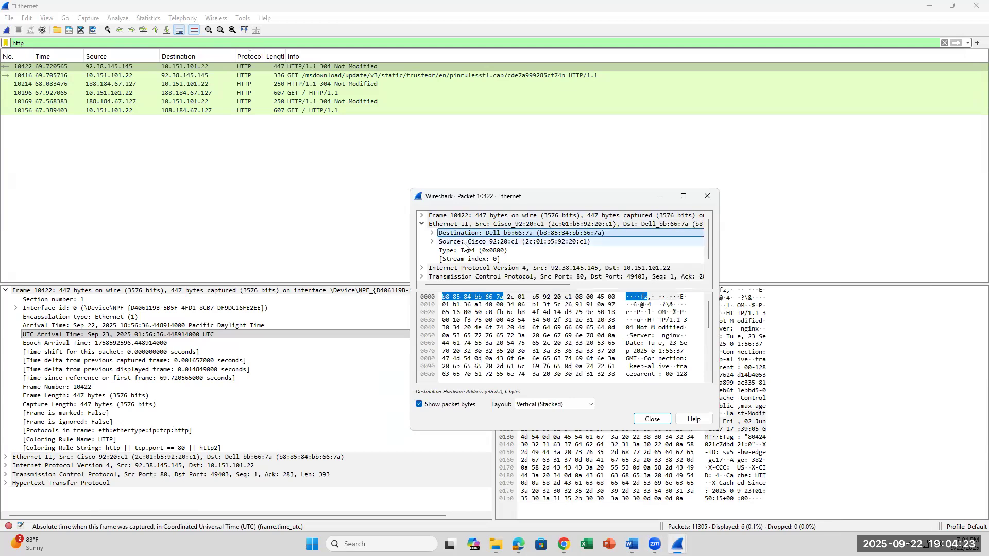
pyautogui.click(464, 243)
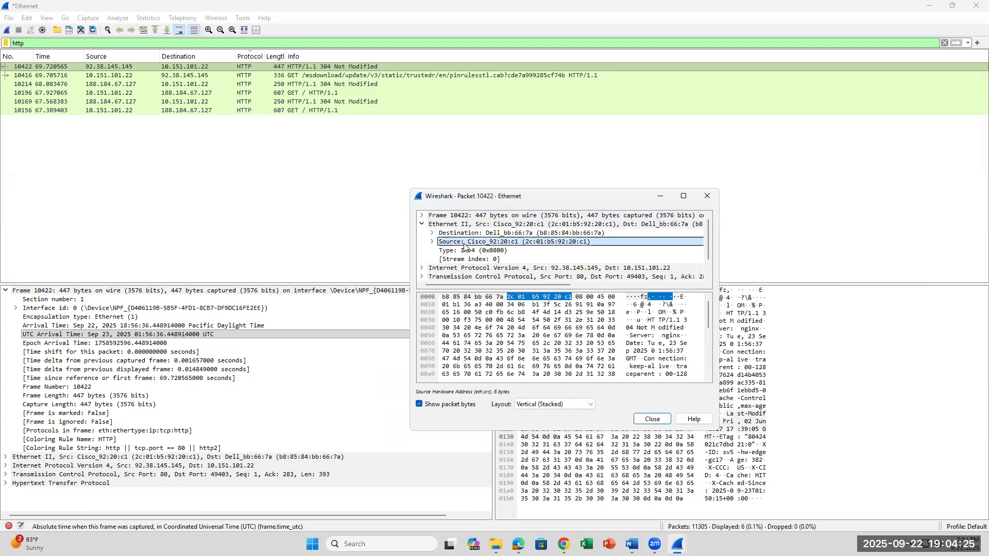
pyautogui.click(469, 235)
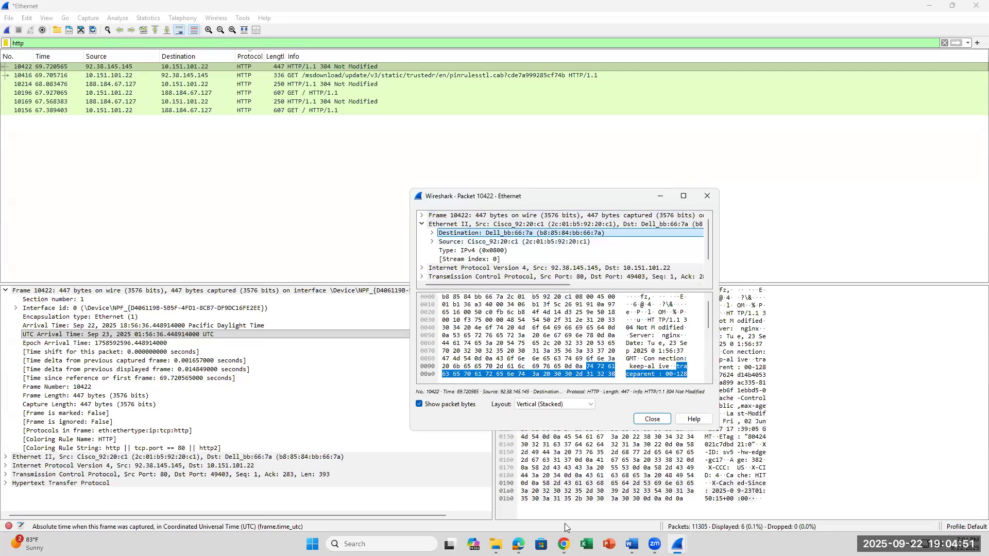
pyautogui.click(632, 544)
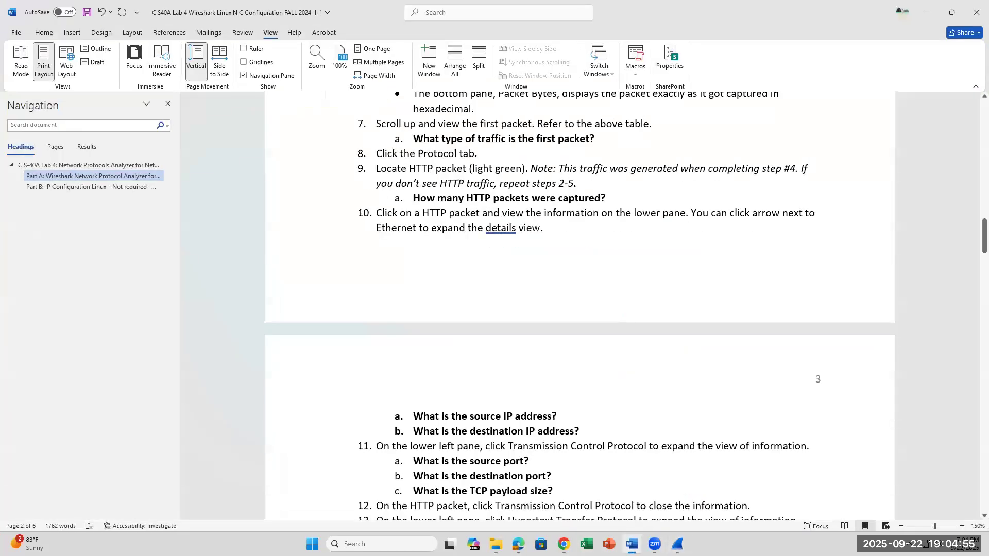
pyautogui.click(632, 545)
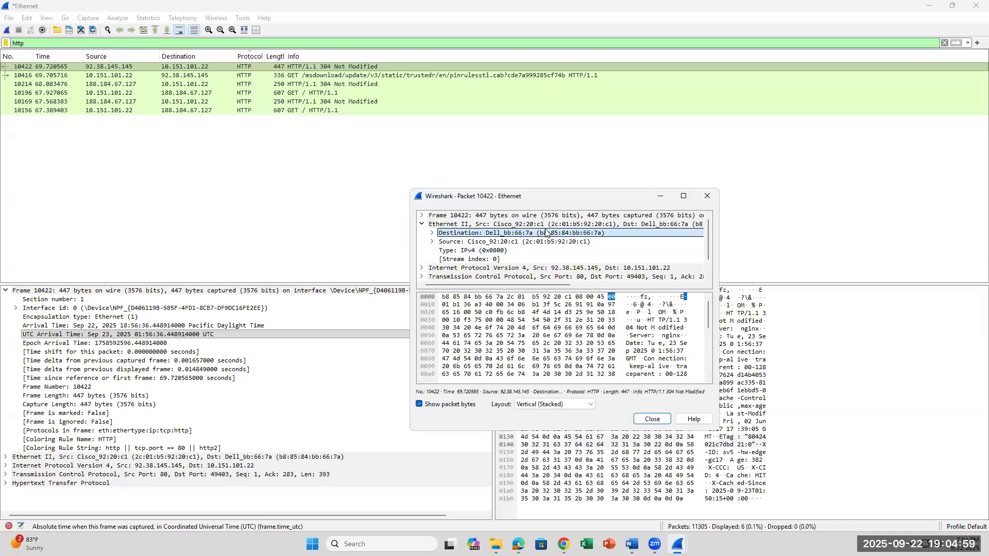
# Check the Ethernet II destination entry, expand Internet Protocol Version 4 in the packet window, and look through its details.
pyautogui.click(197, 67)
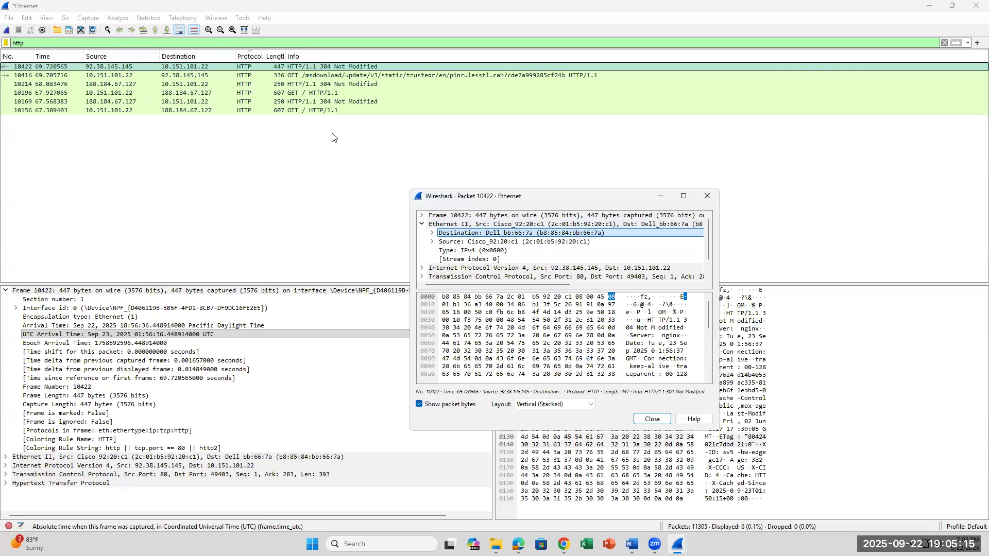
pyautogui.click(432, 234)
pyautogui.click(432, 233)
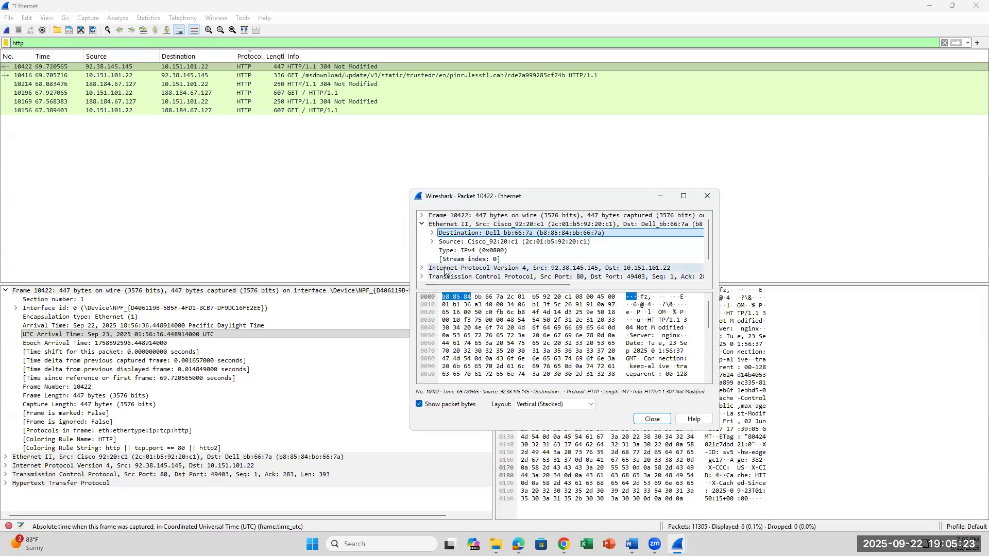
pyautogui.click(421, 267)
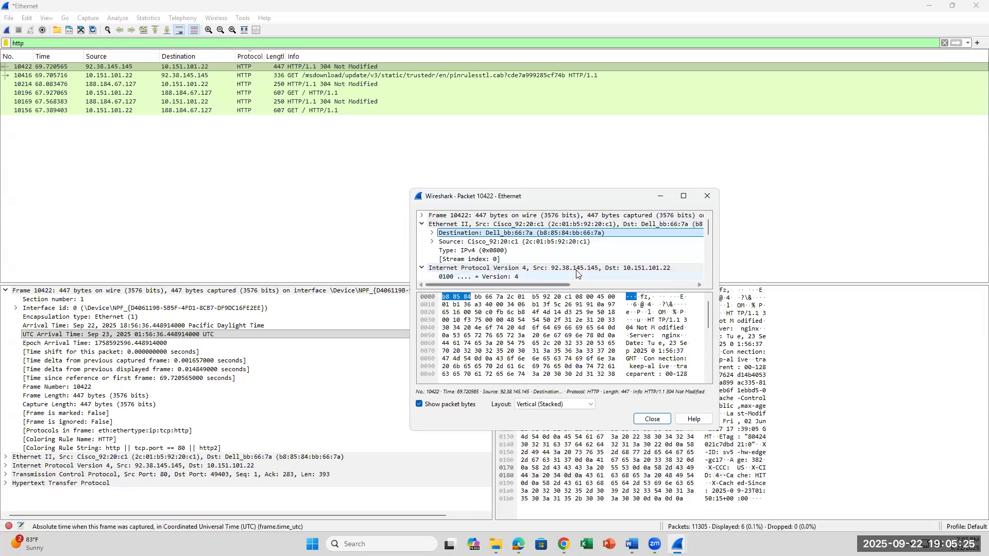
pyautogui.scroll(-1, 556, 254)
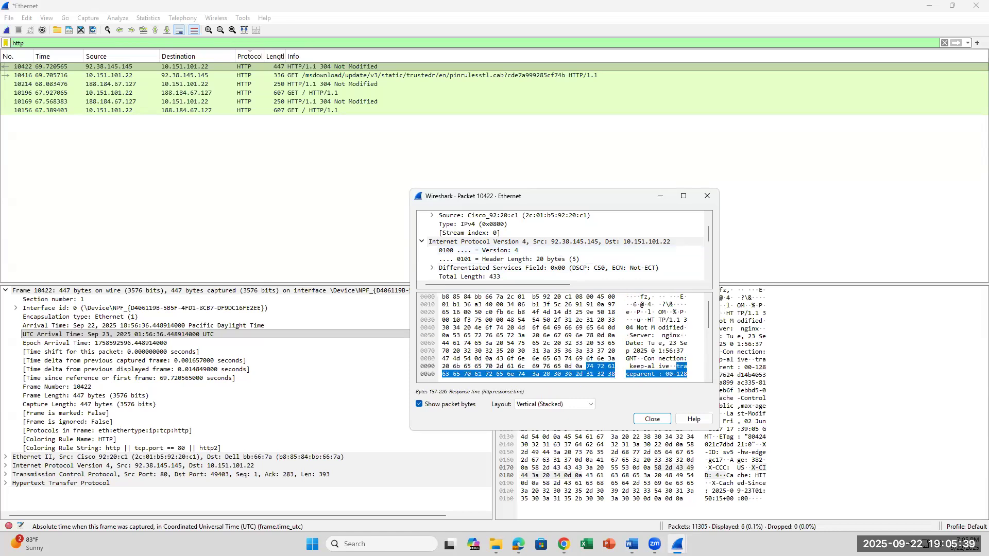
# Switch to Word and insert ", see Internet Protocol" after "lower pane" in lab step 10.
pyautogui.hotkey('alt', 'Tab')
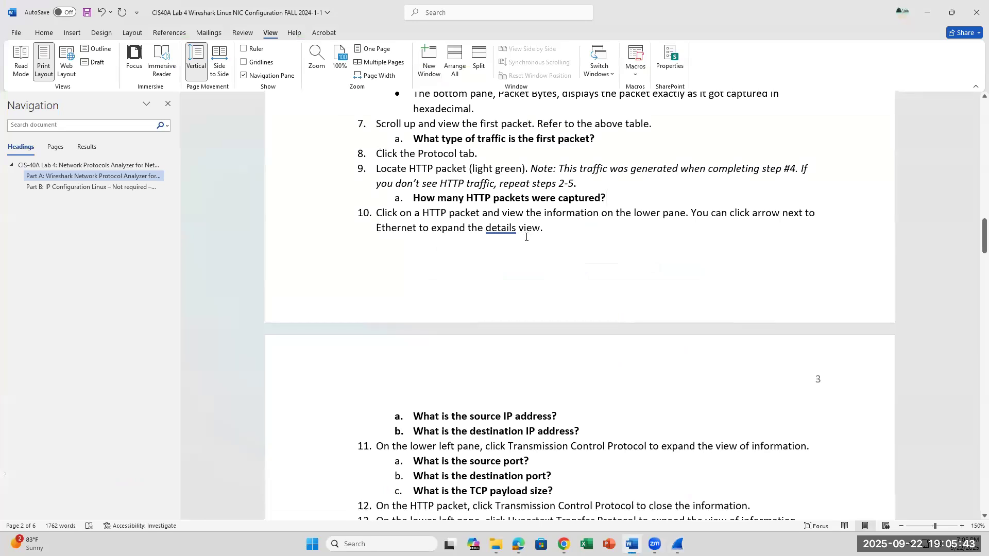
pyautogui.scroll(-3, 526, 237)
pyautogui.scroll(2, 526, 236)
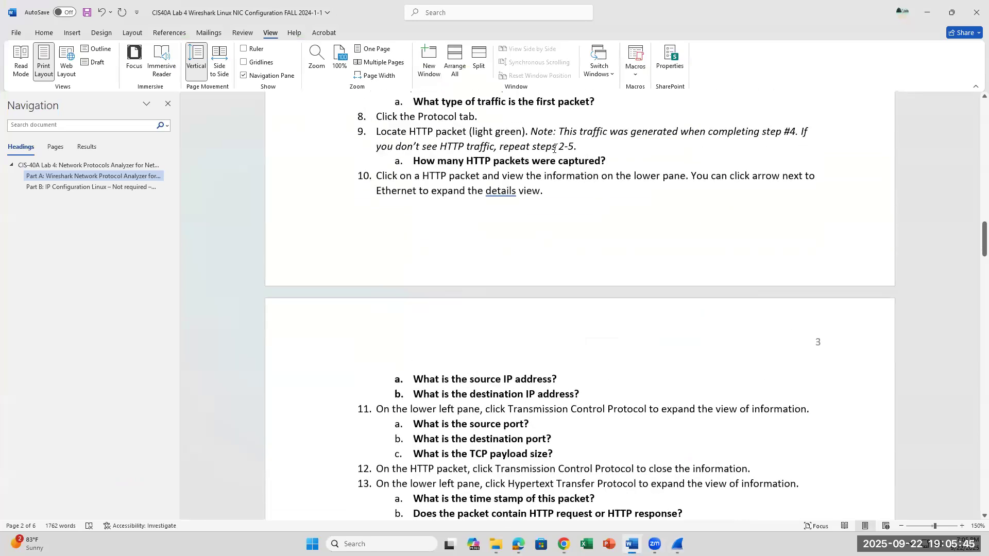
pyautogui.click(686, 175)
pyautogui.write(', see IP')
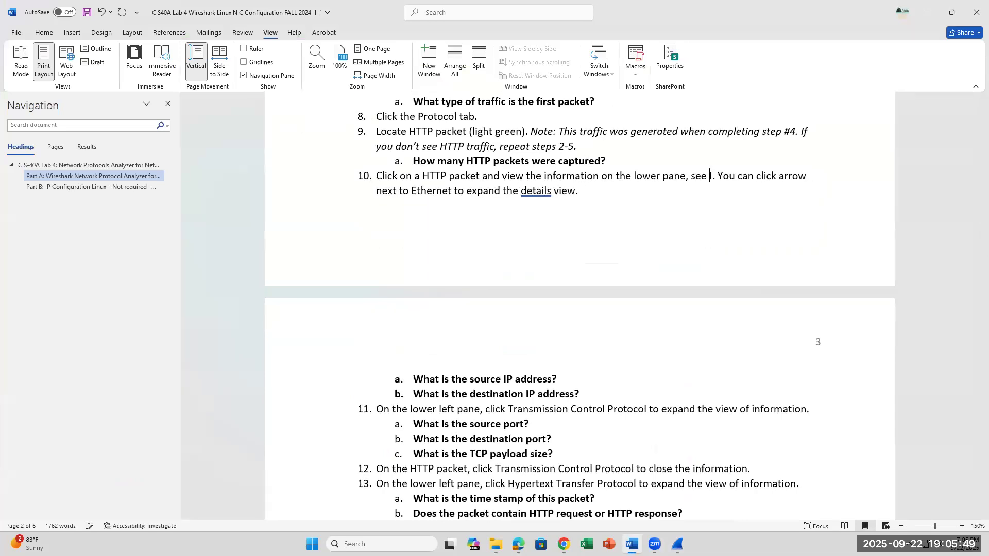
pyautogui.press('BackSpace')
pyautogui.press('BackSpace')
pyautogui.write('nternet Protocol')
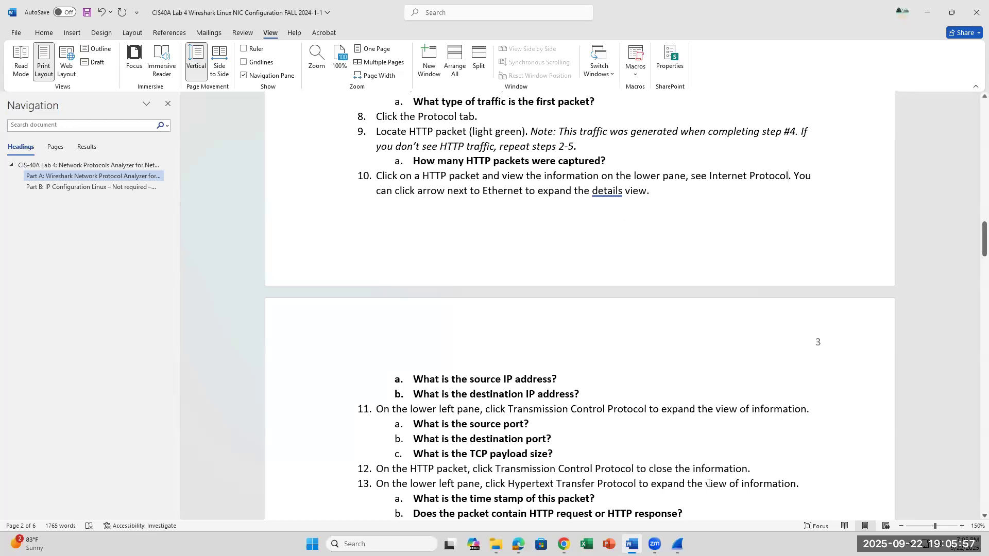
# Read lab step 11 about expanding Transmission Control Protocol and its questions on ports and payload size.
pyautogui.click(584, 393)
pyautogui.scroll(-1, 593, 450)
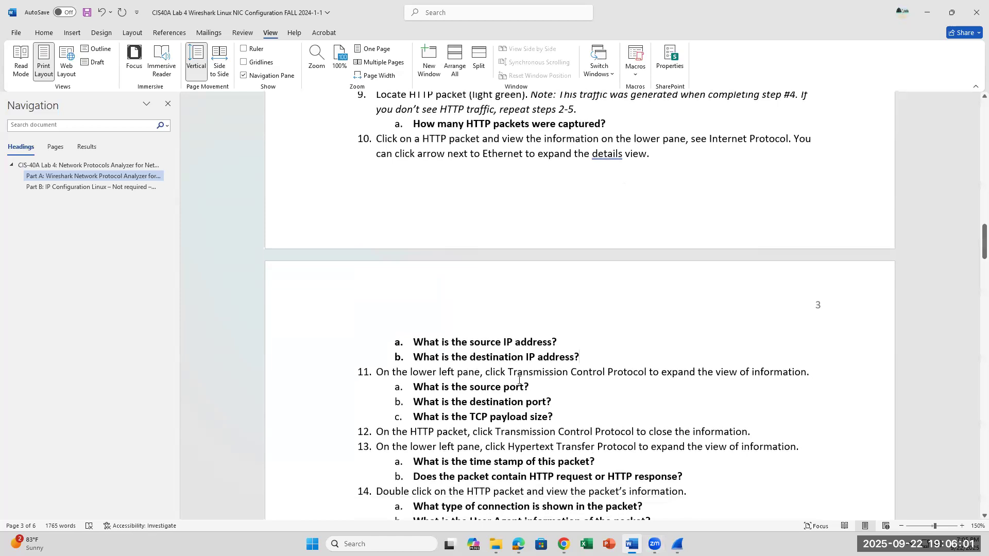
pyautogui.moveTo(519, 373); pyautogui.dragTo(657, 375)
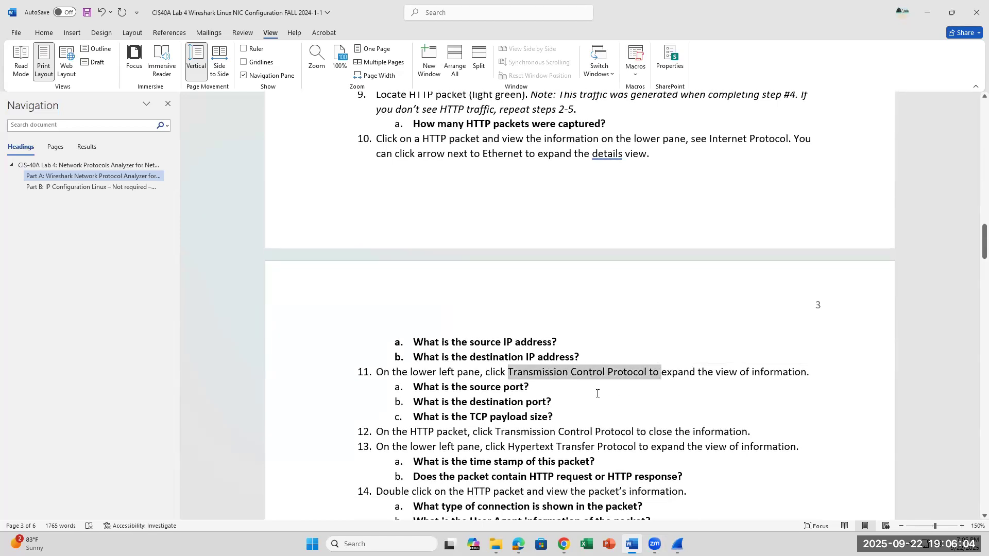
pyautogui.click(622, 362)
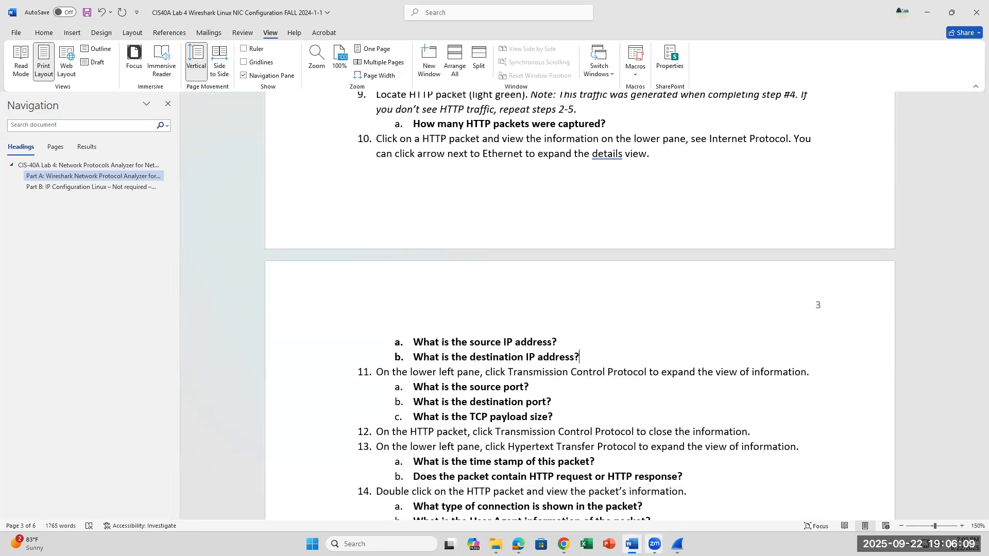
# Switch to the main Wireshark window, collapse packet 10422's Frame details, and expand Transmission Control Protocol.
pyautogui.click(677, 544)
pyautogui.click(639, 478)
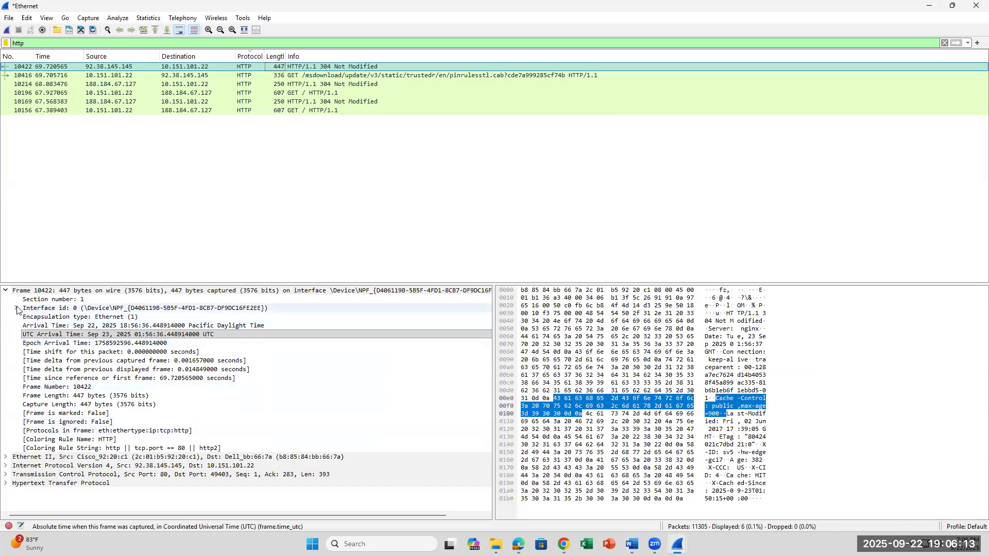
pyautogui.click(5, 291)
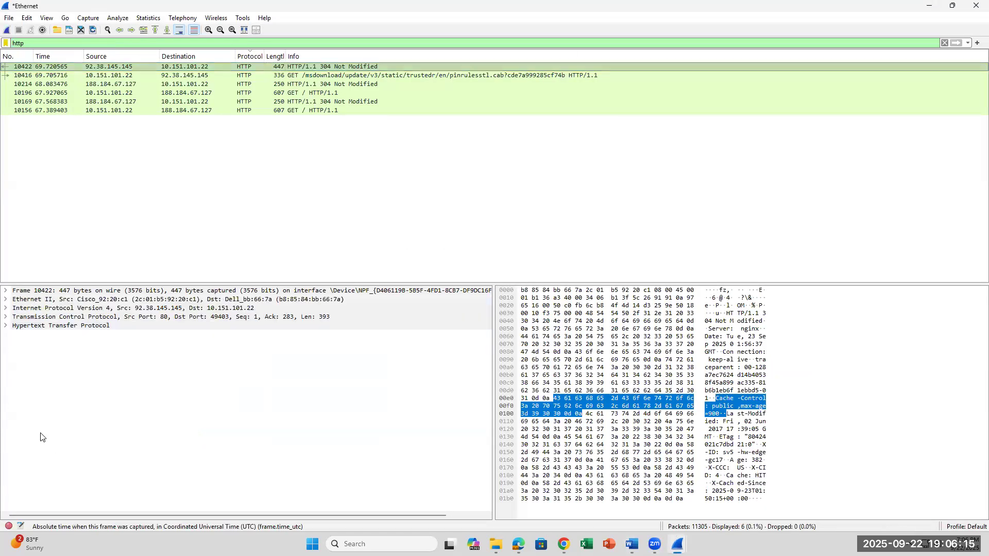
pyautogui.click(6, 317)
pyautogui.click(6, 318)
pyautogui.click(6, 317)
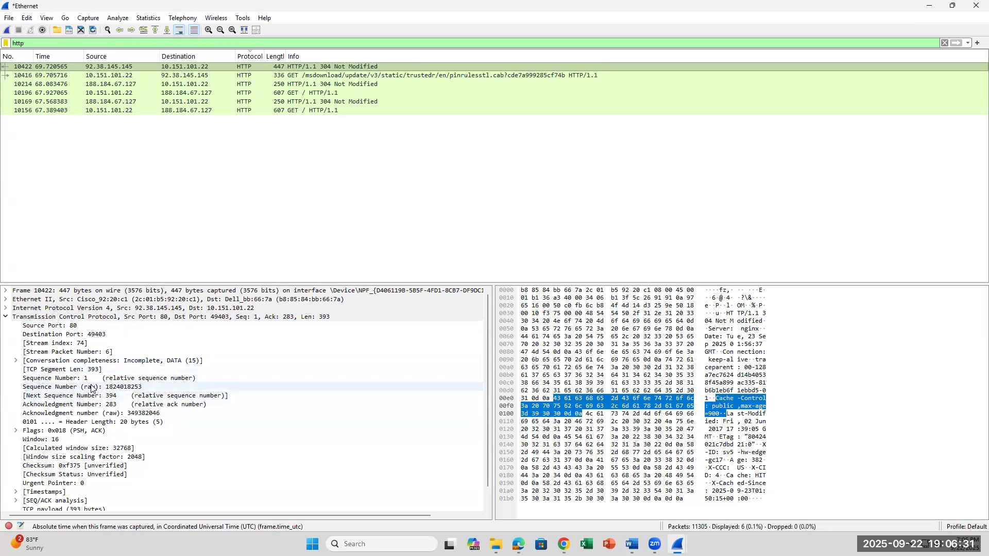
# Examine the source port and destination port fields under Transmission Control Protocol.
pyautogui.click(74, 335)
pyautogui.click(76, 327)
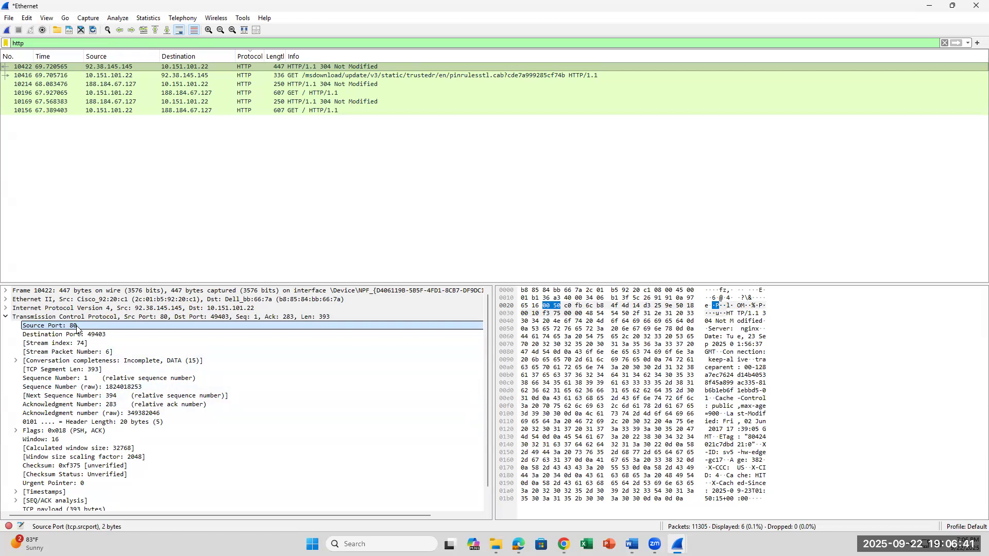
pyautogui.click(82, 335)
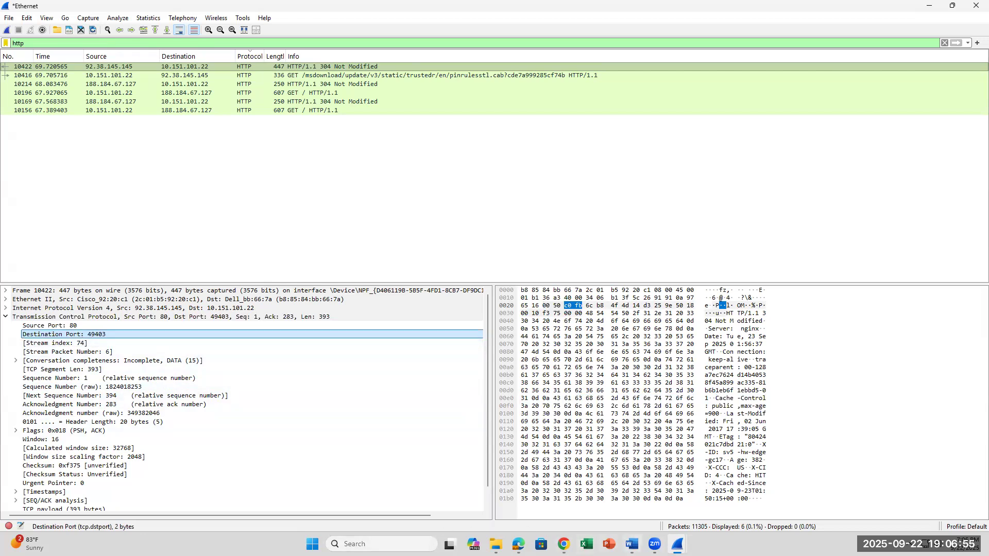
# Check the payload question in lab step 11 in Word, and select packet 10422's TCP payload field in Wireshark.
pyautogui.click(632, 544)
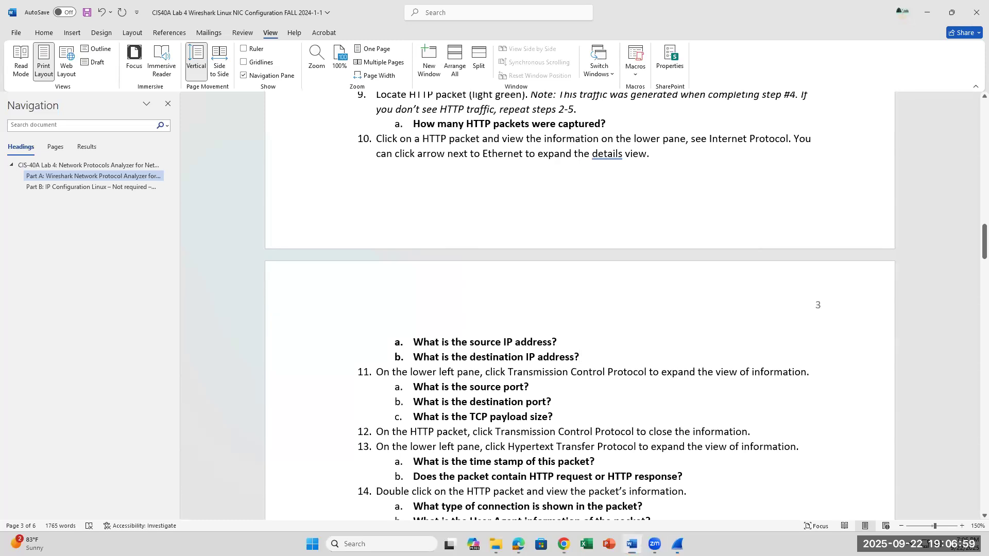
pyautogui.hotkey('alt', 'Tab')
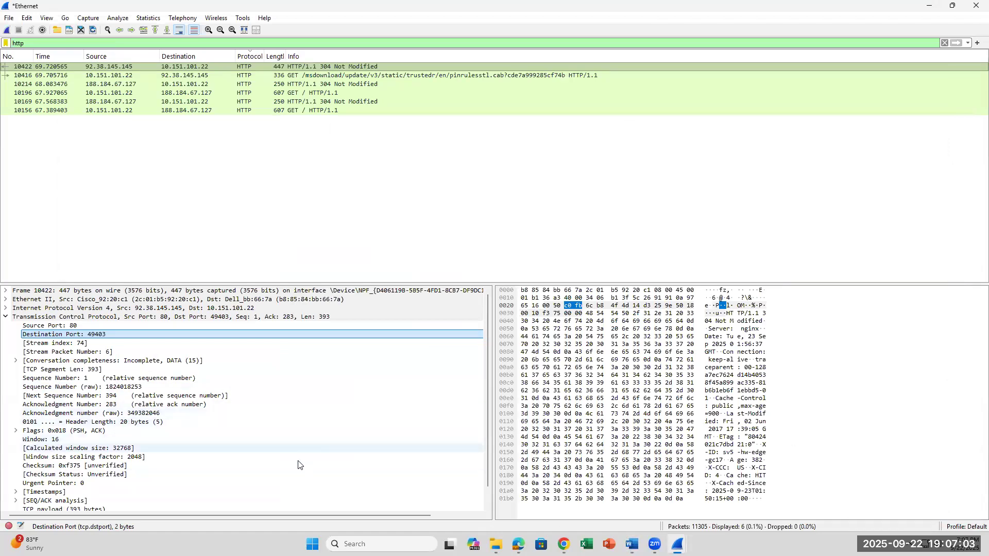
pyautogui.scroll(-1, 286, 486)
pyautogui.click(97, 494)
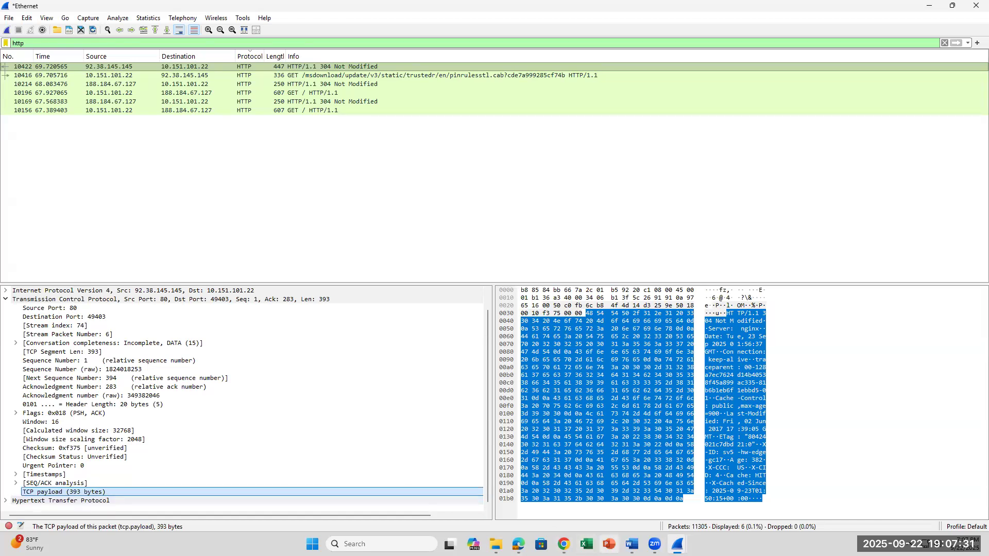
# Read lab steps 12 and 13 in Word, and in Wireshark collapse Transmission Control Protocol and expand Hypertext Transfer Protocol for packet 10422.
pyautogui.click(632, 543)
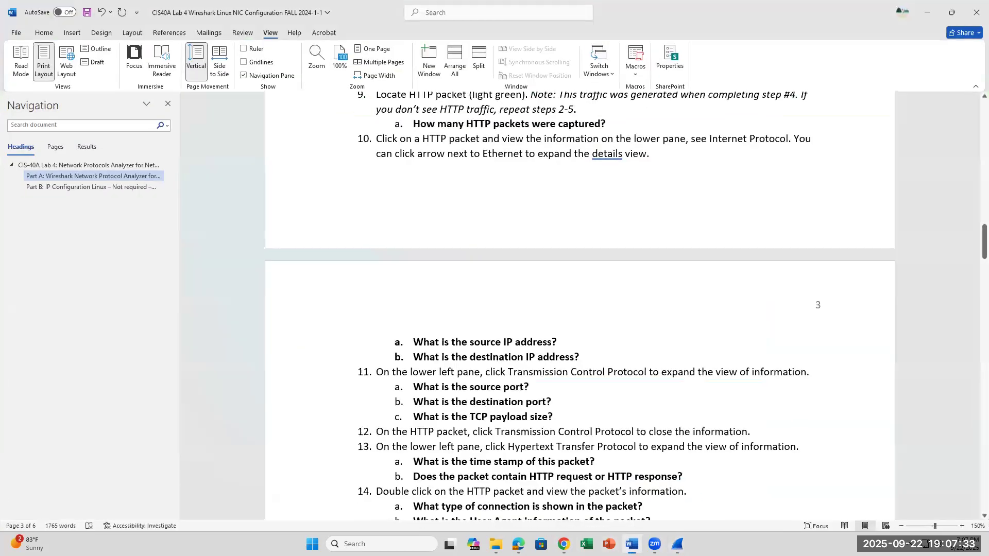
pyautogui.scroll(-1, 608, 473)
pyautogui.scroll(-3, 609, 473)
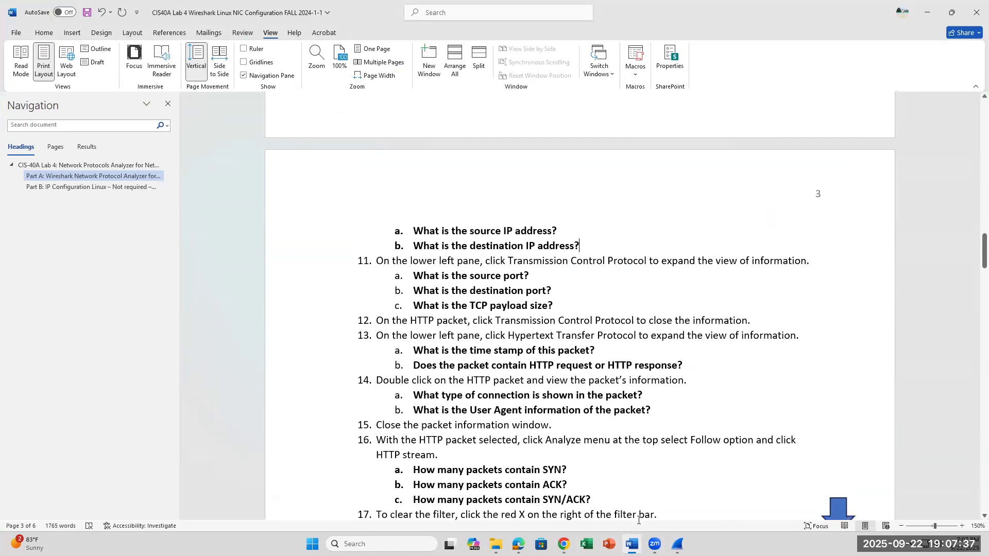
pyautogui.click(677, 544)
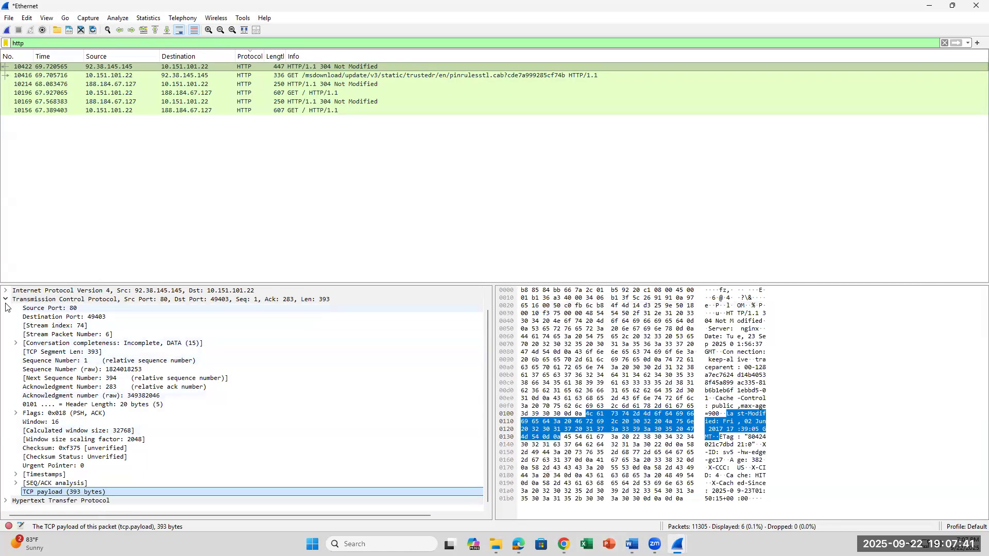
pyautogui.click(5, 299)
pyautogui.click(5, 326)
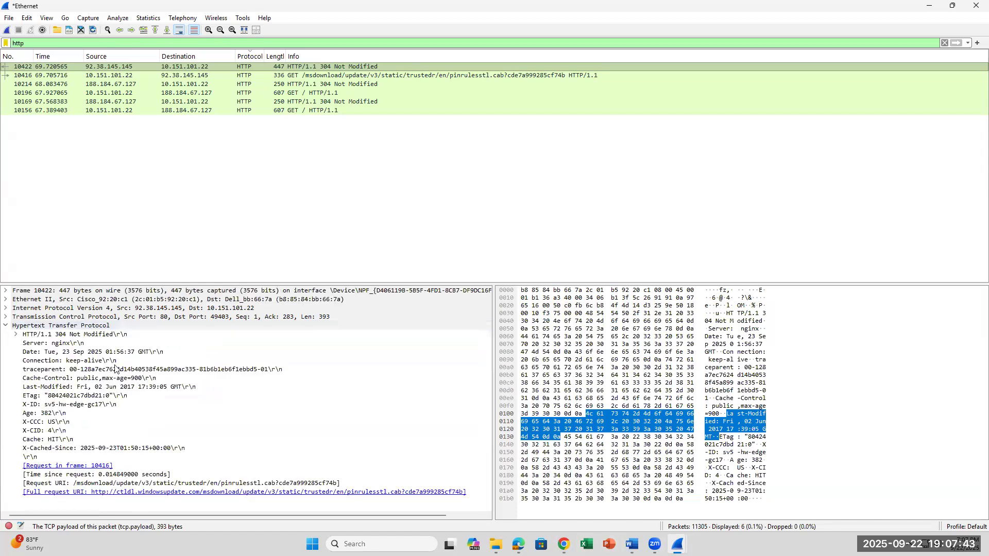
# Examine packet 10422's HTTP Date and Connection fields against the time stamp and request-or-response questions of lab step 13 in Word.
pyautogui.click(115, 354)
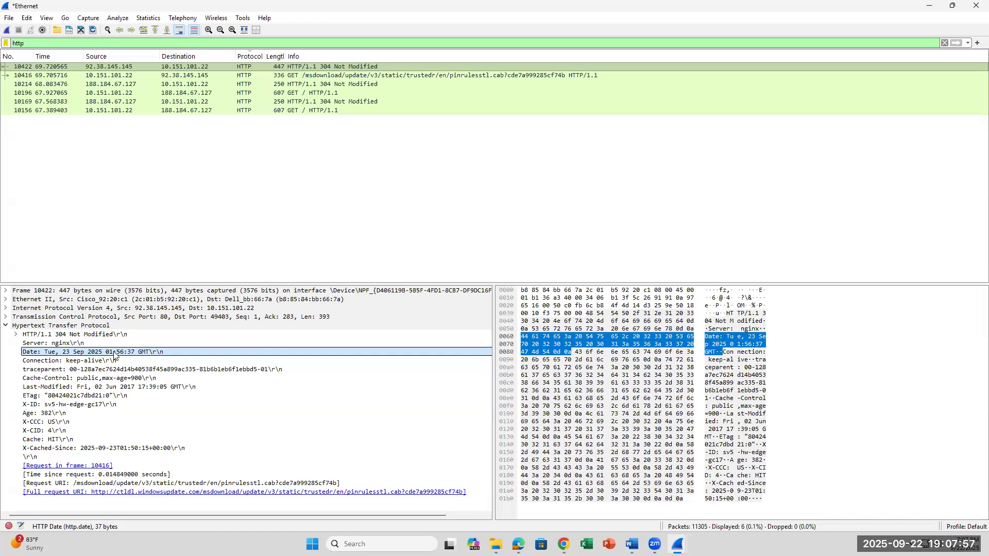
pyautogui.click(106, 361)
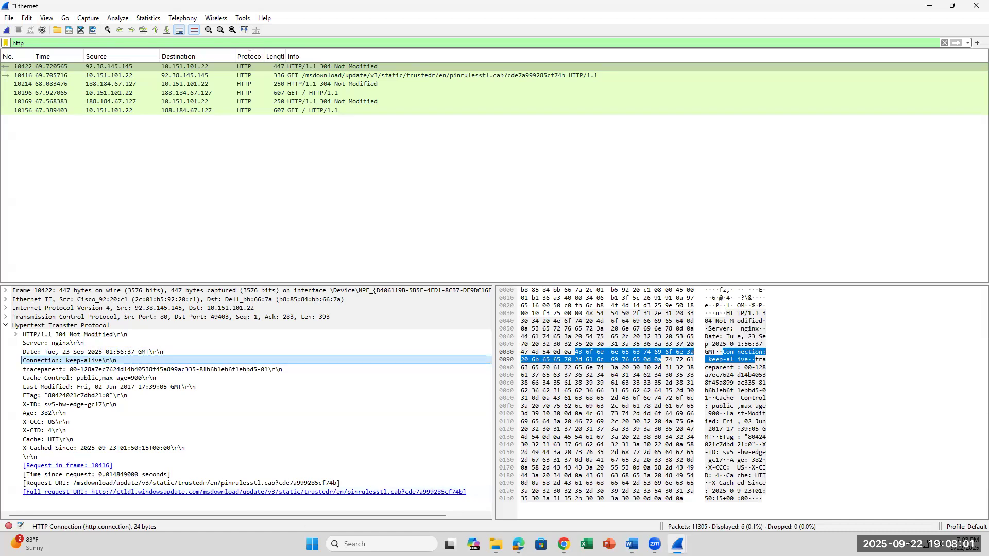
pyautogui.click(632, 544)
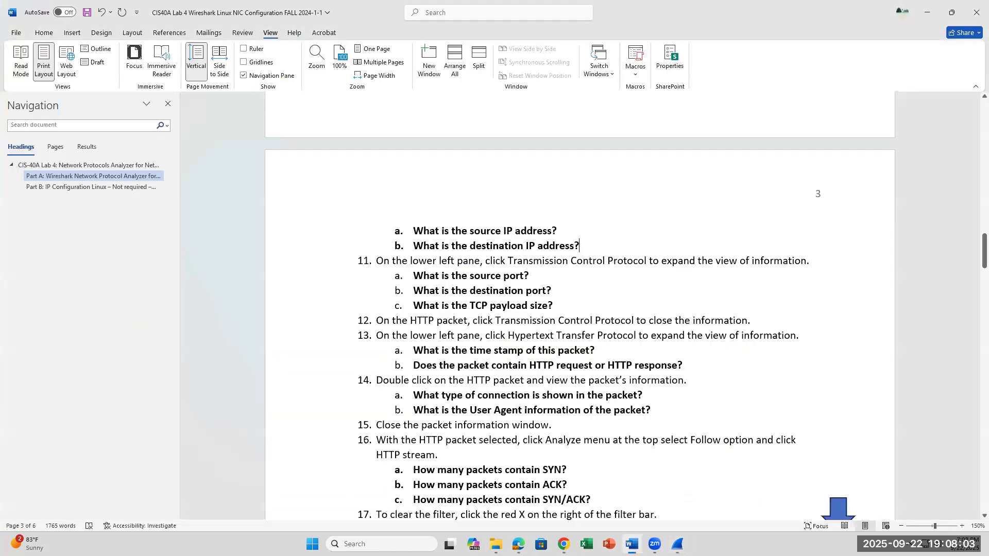
pyautogui.click(632, 545)
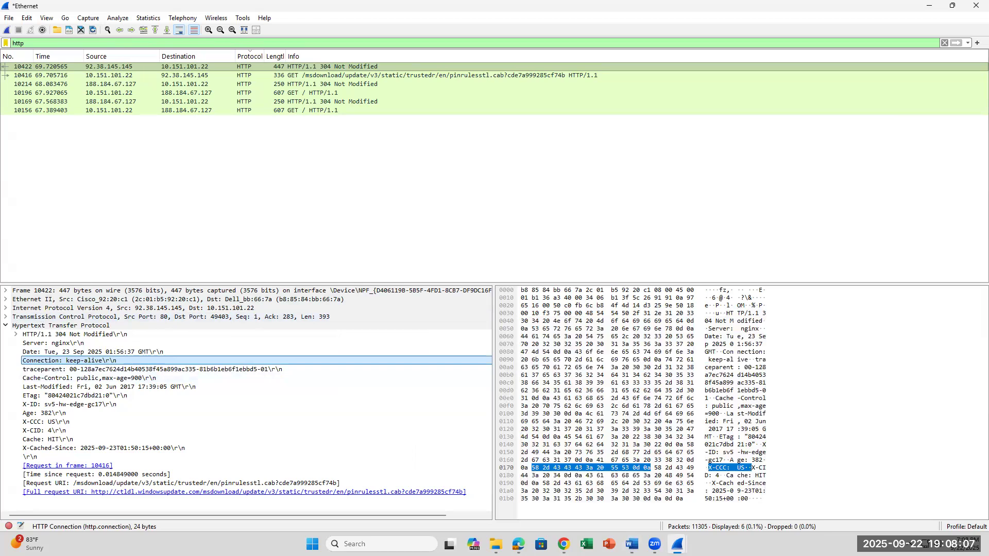
pyautogui.click(6, 325)
pyautogui.click(6, 325)
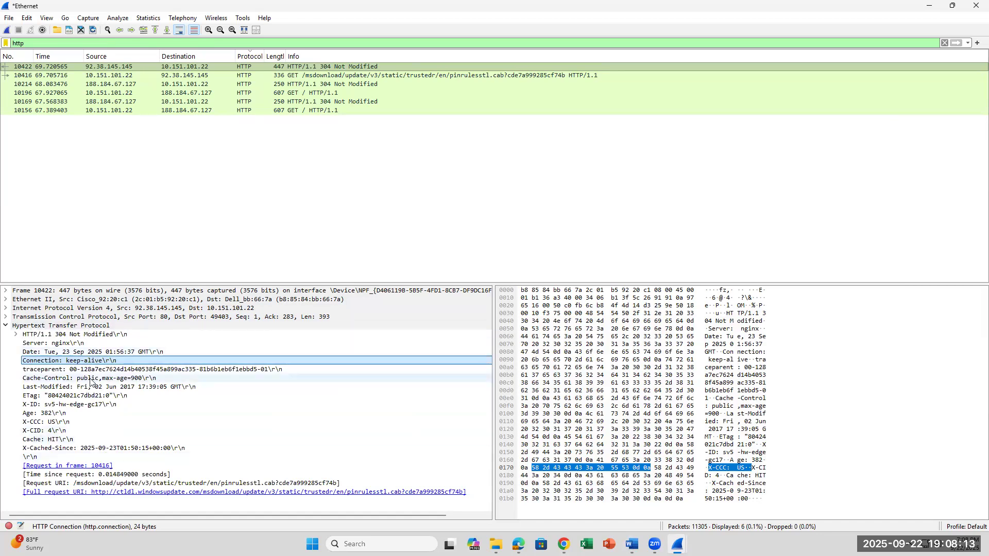
pyautogui.click(632, 544)
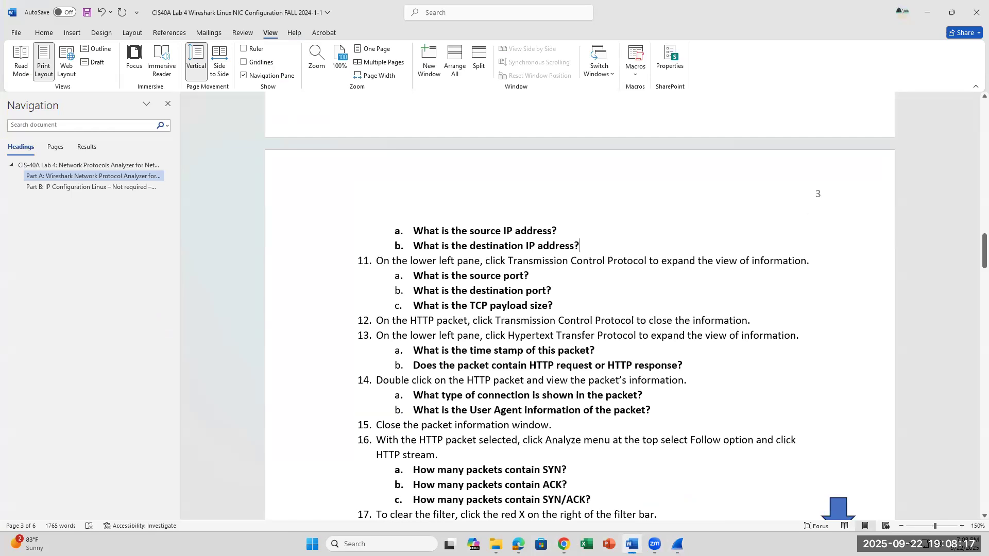
pyautogui.click(632, 544)
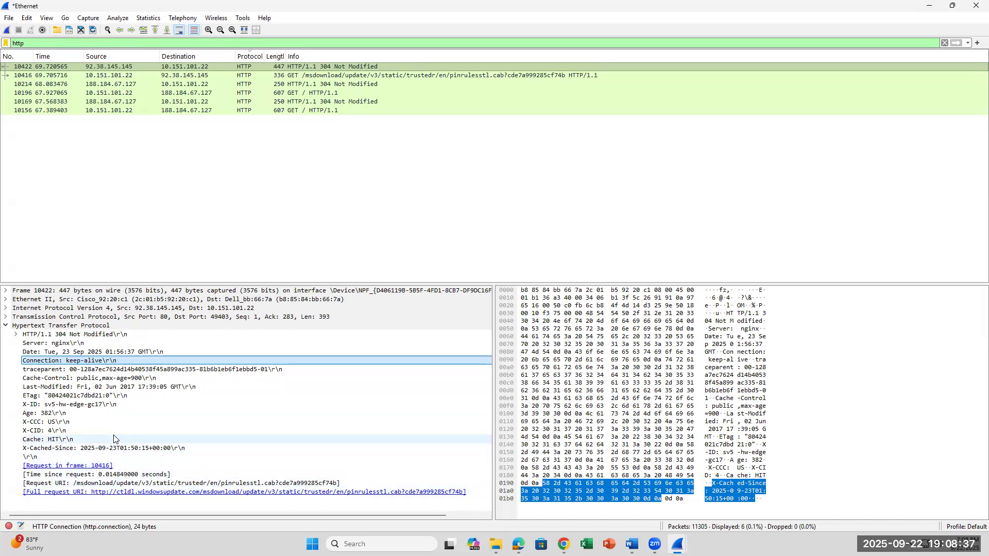
# Compare the Info entries of HTTP packets 10422 and 10416 to tell request from response, ending on packet 10422.
pyautogui.click(27, 68)
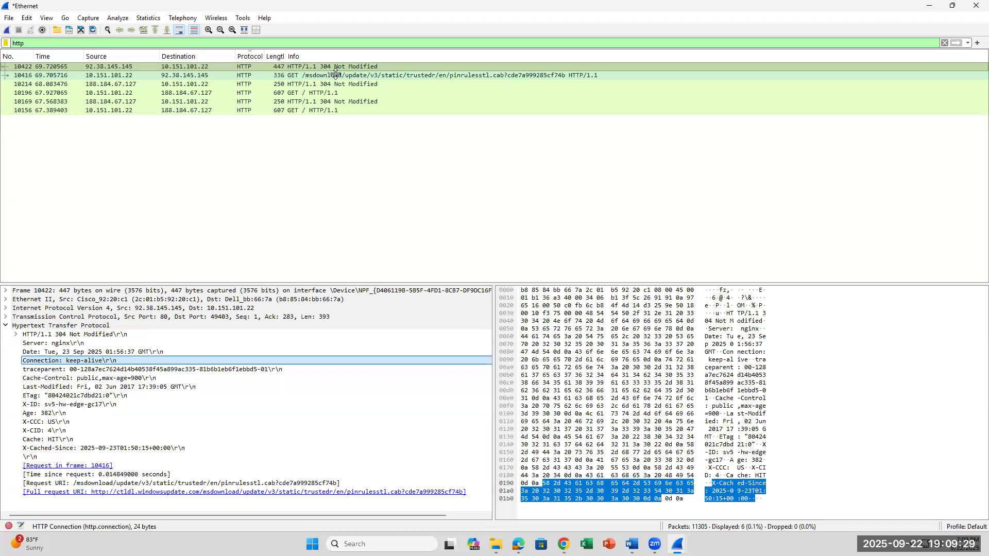
pyautogui.click(332, 75)
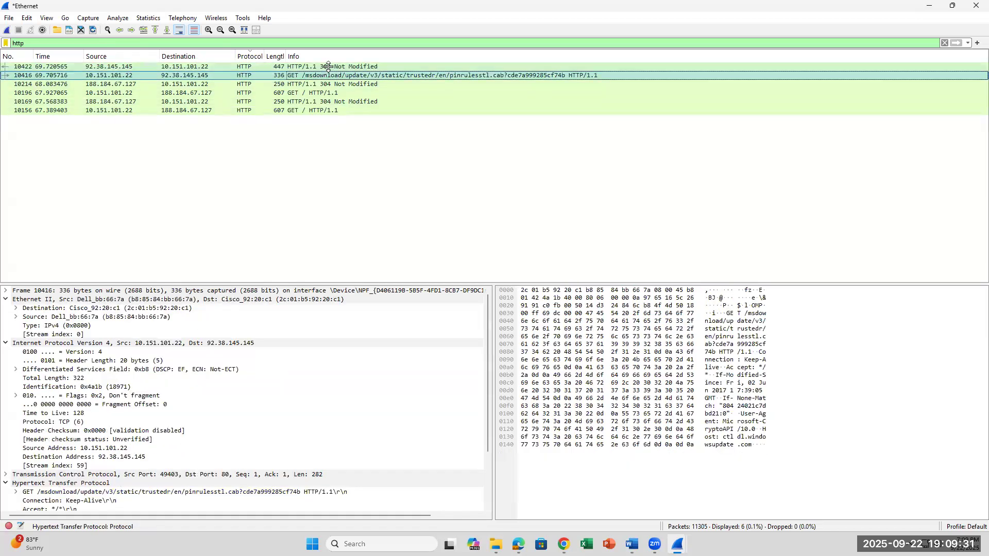
pyautogui.click(328, 67)
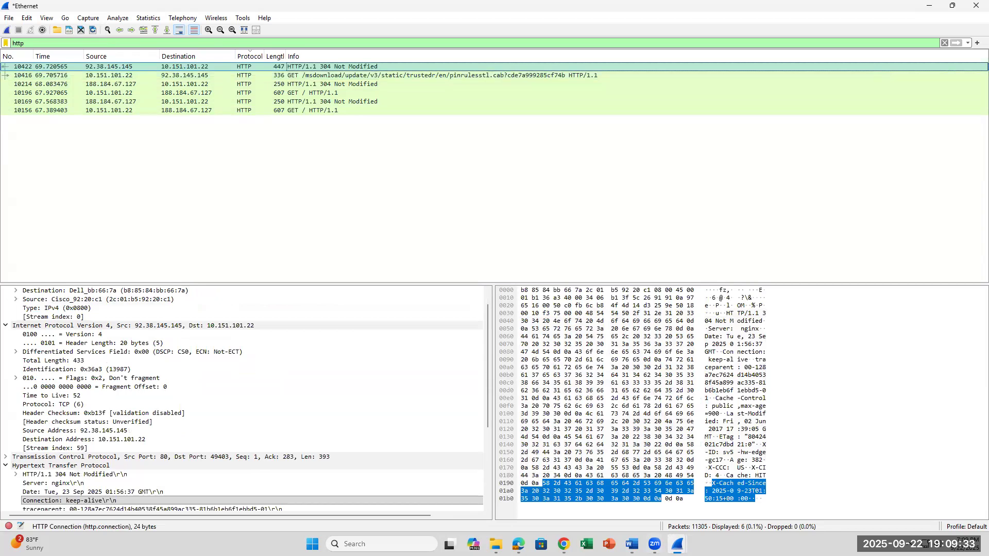
# Recheck lab step 13 in Word, and locate the Date field under Hypertext Transfer Protocol for packet 10422 in Wireshark.
pyautogui.click(632, 544)
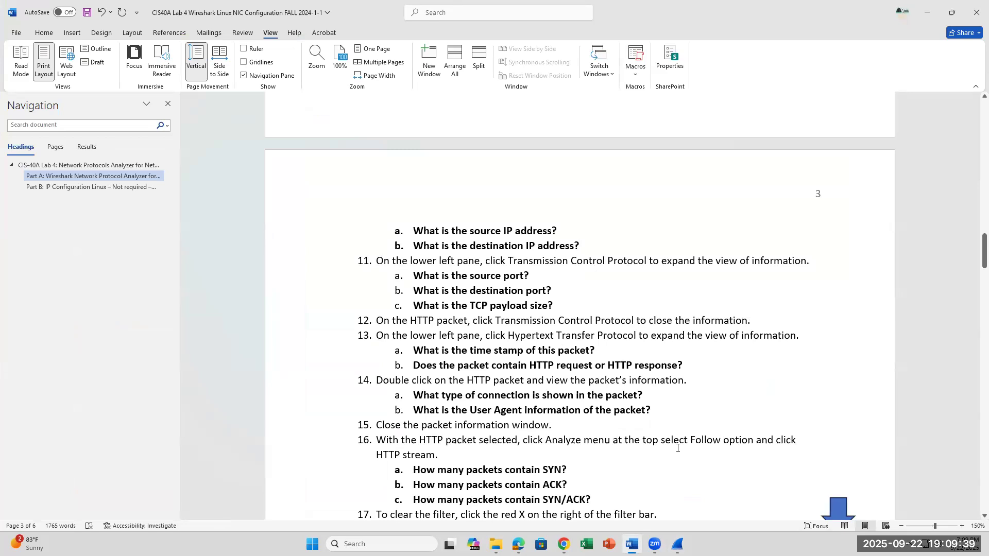
pyautogui.click(677, 544)
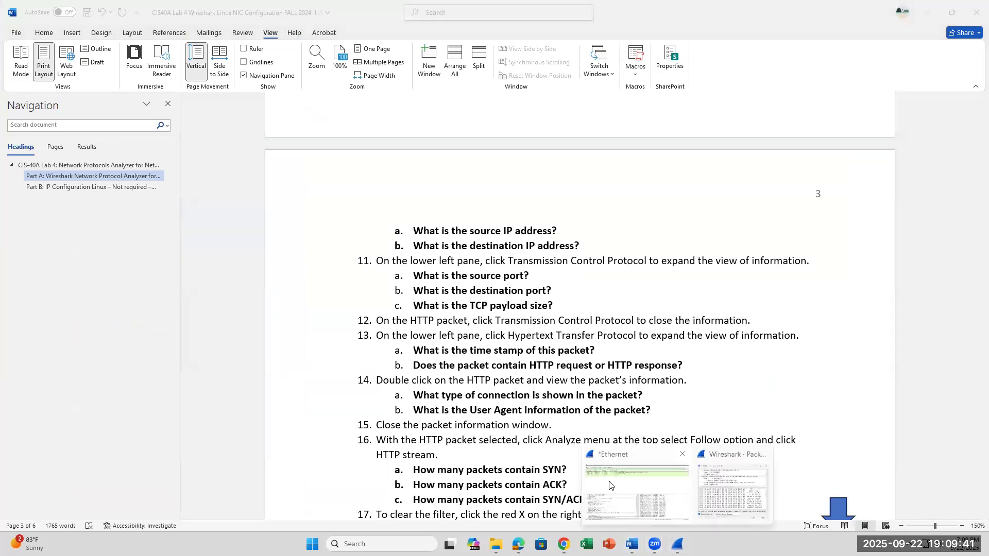
pyautogui.click(658, 489)
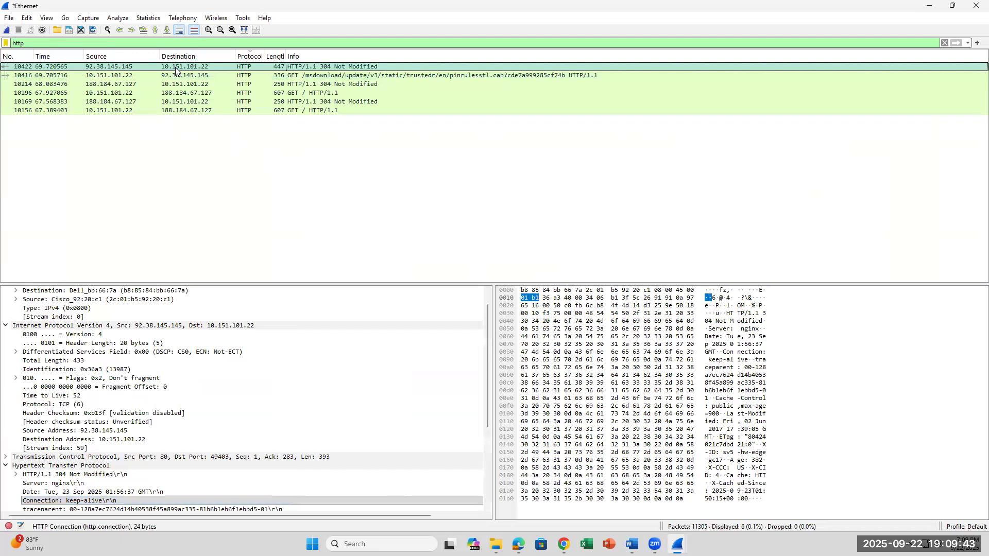
pyautogui.click(7, 466)
pyautogui.click(6, 483)
pyautogui.scroll(-2, 175, 418)
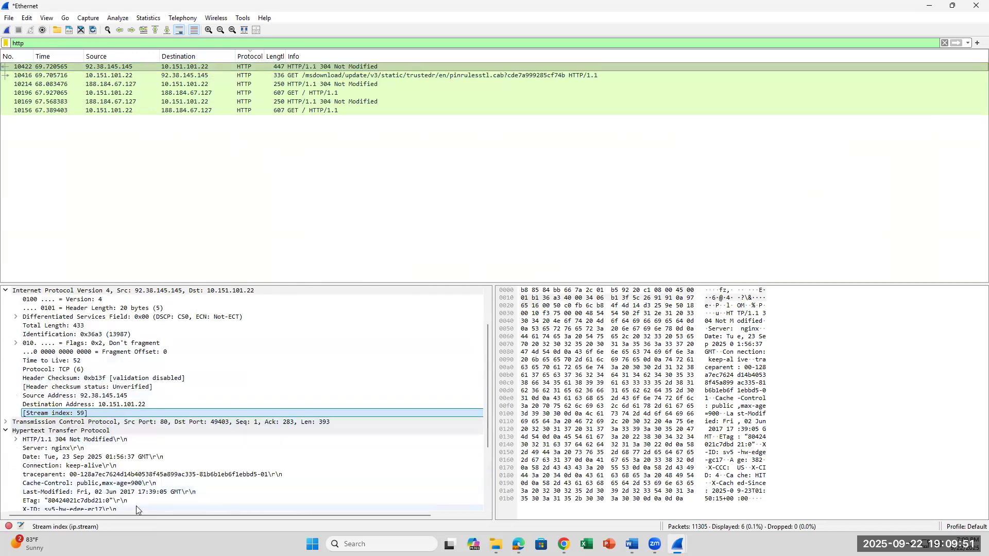
pyautogui.click(135, 457)
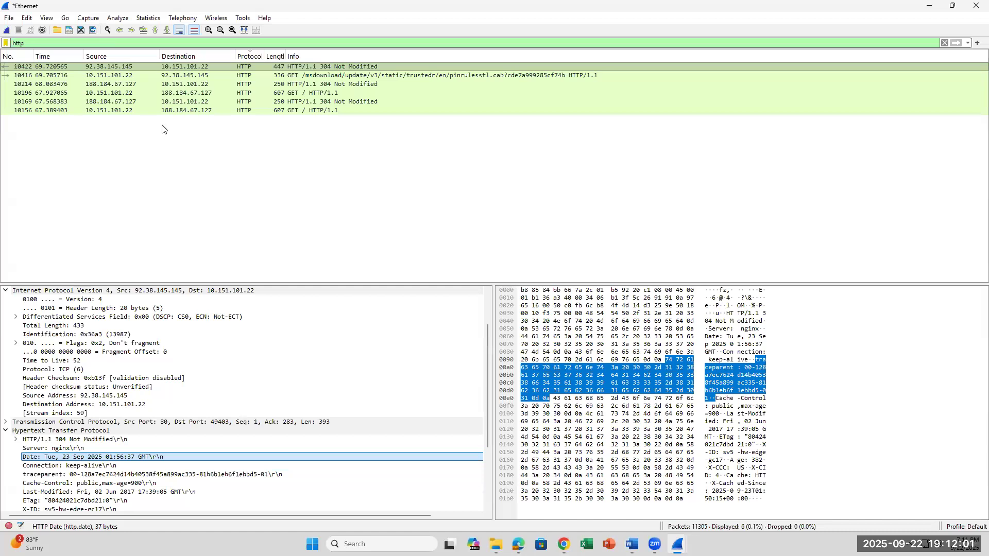
# Inspect the HTTP date fields of packets 10416 and 10214, and reselect packet 10422.
pyautogui.click(282, 77)
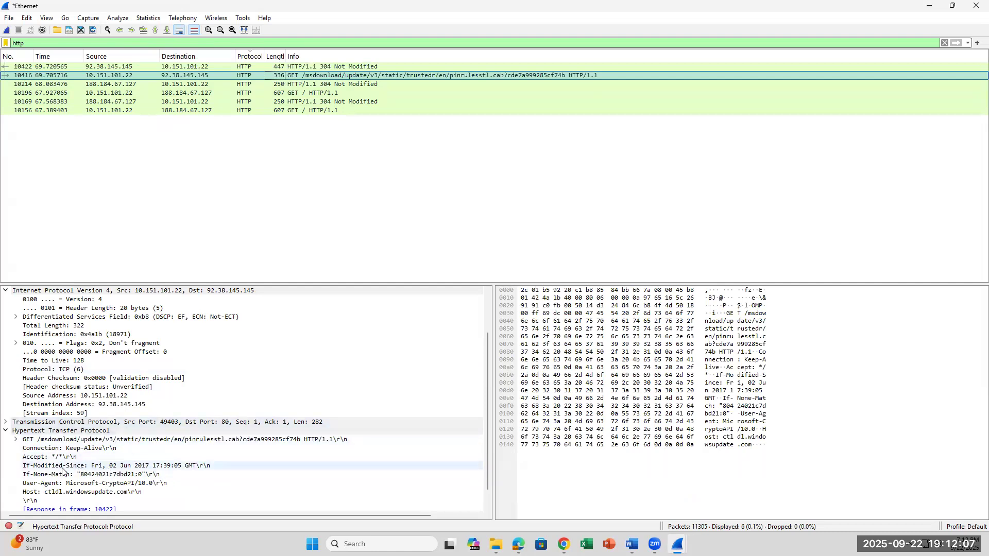
pyautogui.click(134, 464)
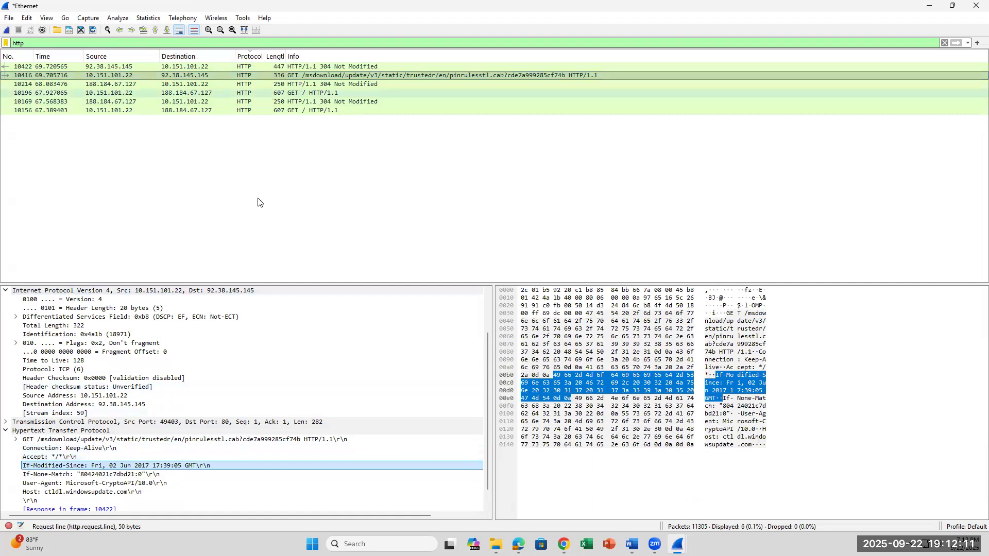
pyautogui.press('Down')
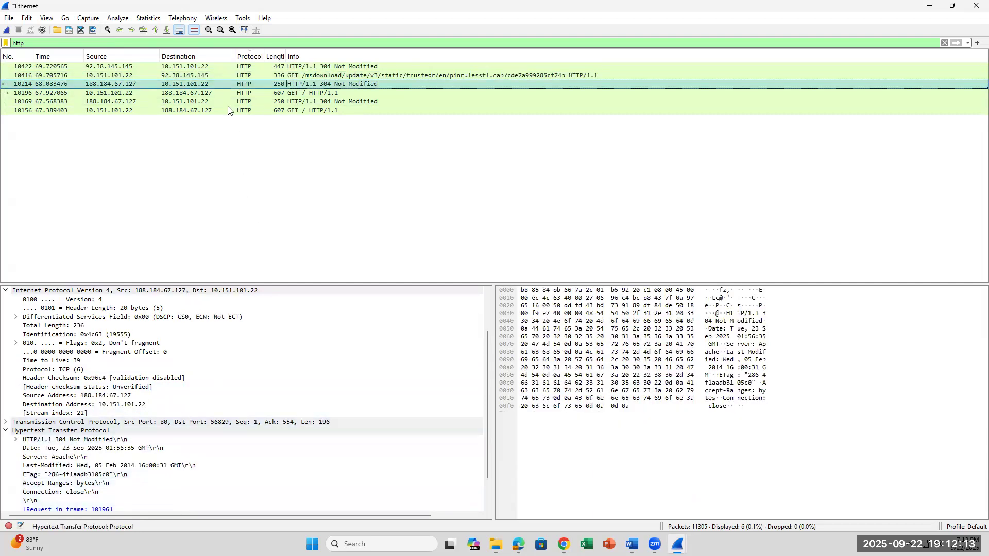
pyautogui.click(219, 65)
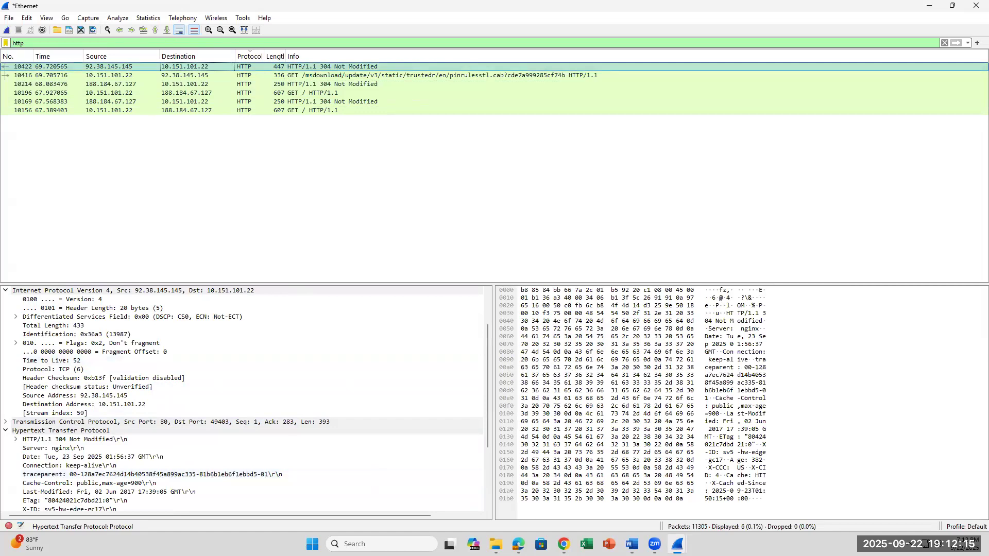
# Switch to Word and read lab step 14 with its questions on connection type and User Agent.
pyautogui.click(631, 544)
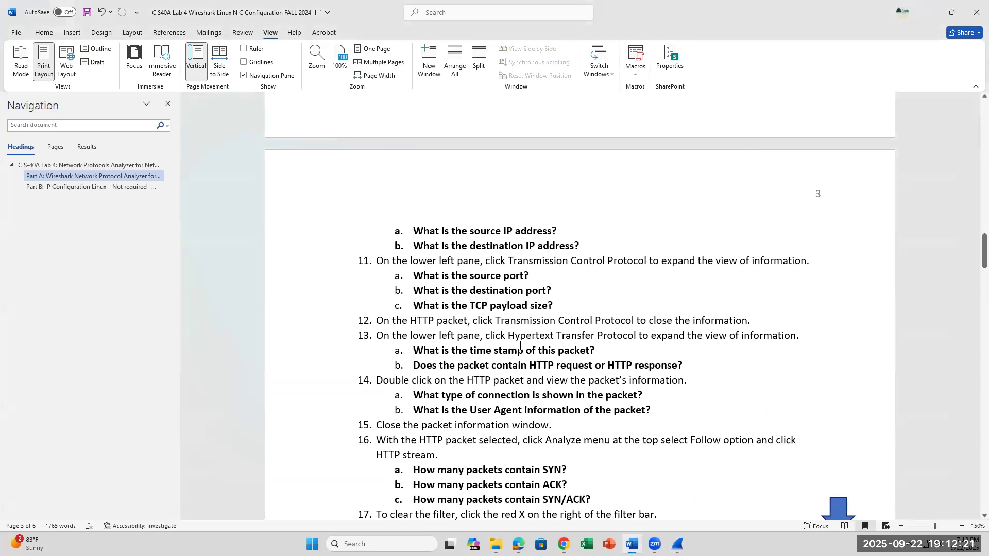
pyautogui.scroll(-2, 520, 346)
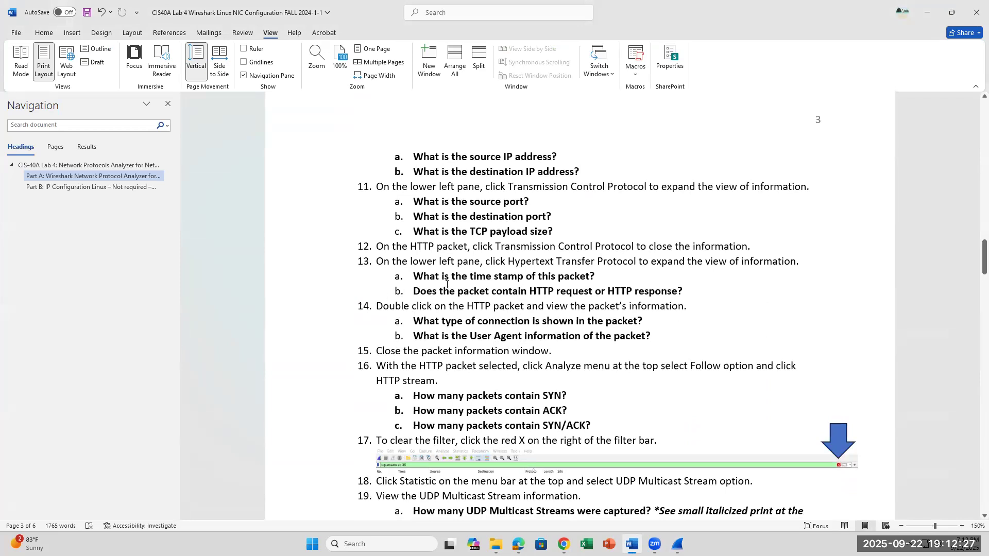
pyautogui.moveTo(382, 308); pyautogui.dragTo(692, 307)
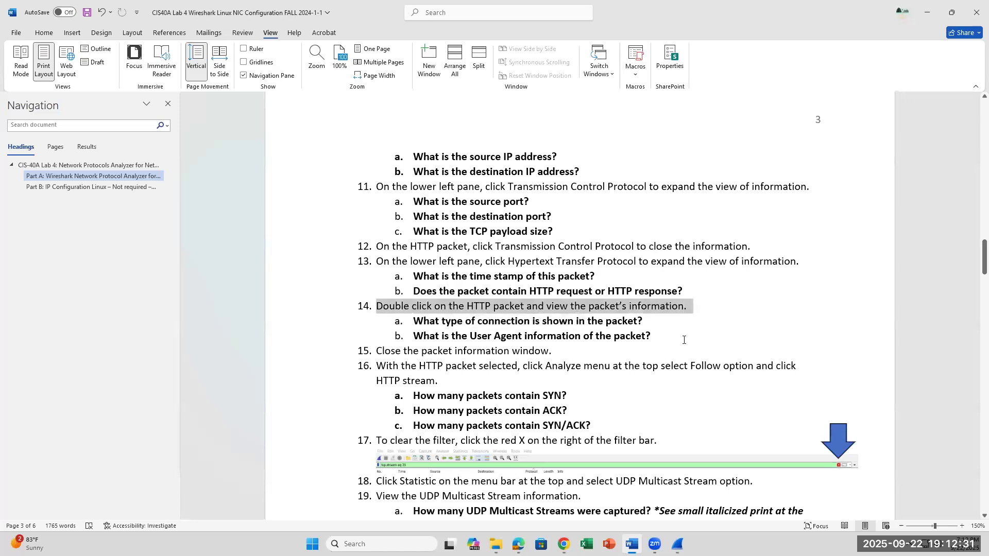
pyautogui.click(671, 326)
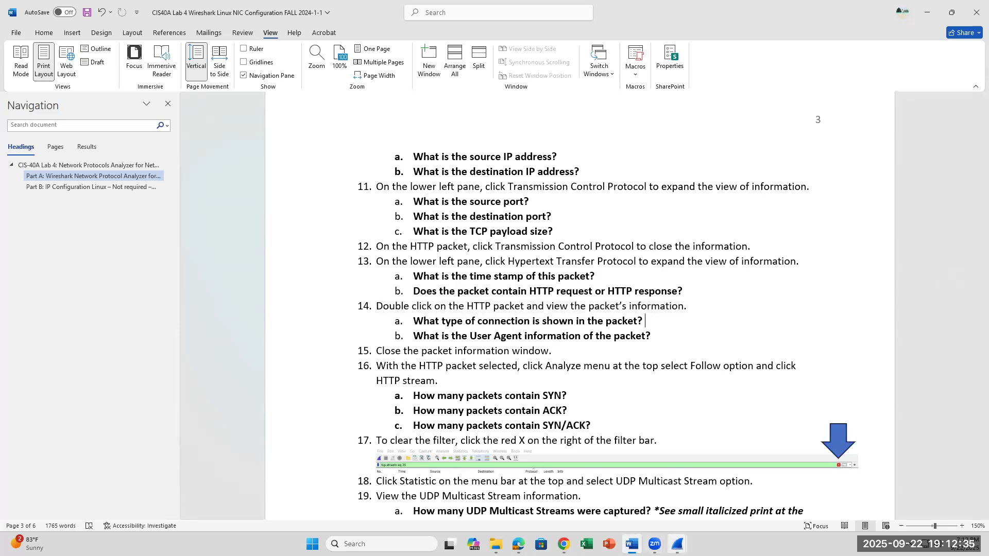
# Switch to the main Wireshark window and look through packet 10422's HTTP fields for the connection type and User Agent.
pyautogui.click(678, 544)
pyautogui.click(654, 510)
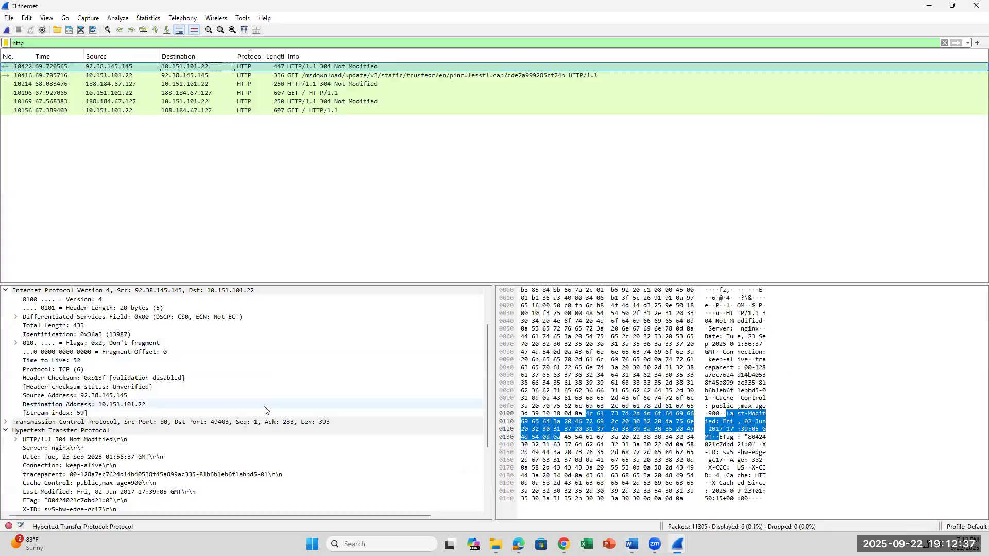
pyautogui.scroll(-2, 266, 410)
pyautogui.scroll(3, 266, 410)
pyautogui.scroll(-5, 266, 410)
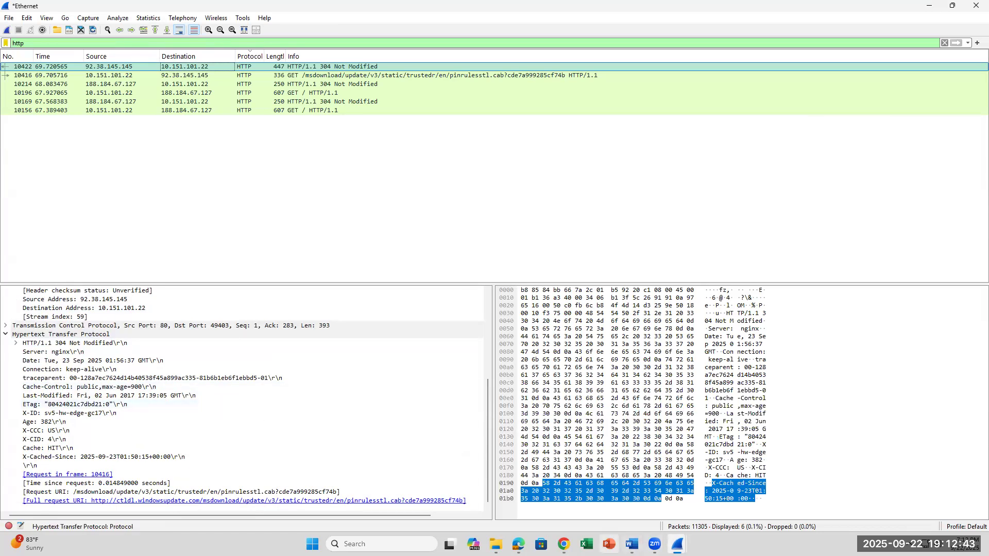
# Recheck lab step 14 in Word, close the separate Wireshark packet window, and return to the main capture window.
pyautogui.click(632, 544)
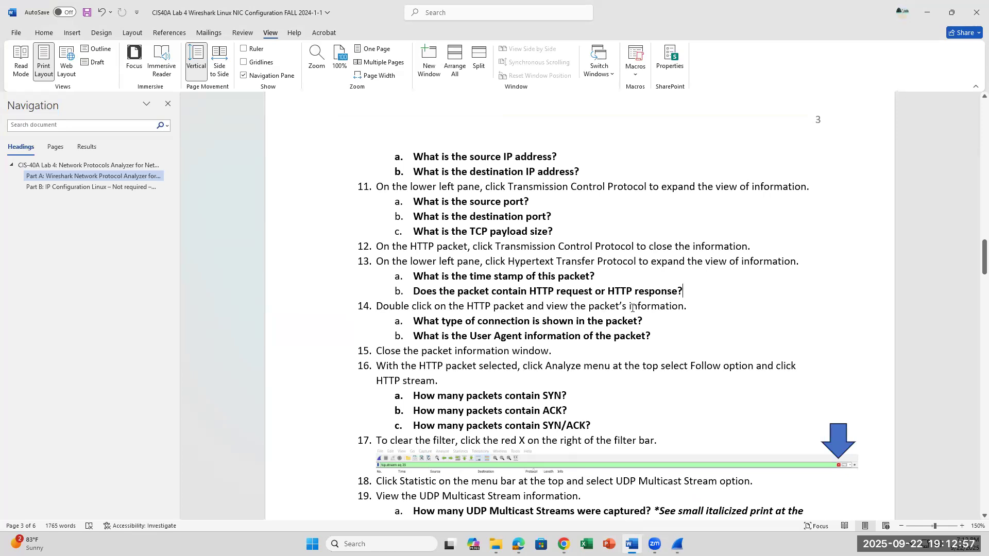
pyautogui.moveTo(680, 540)
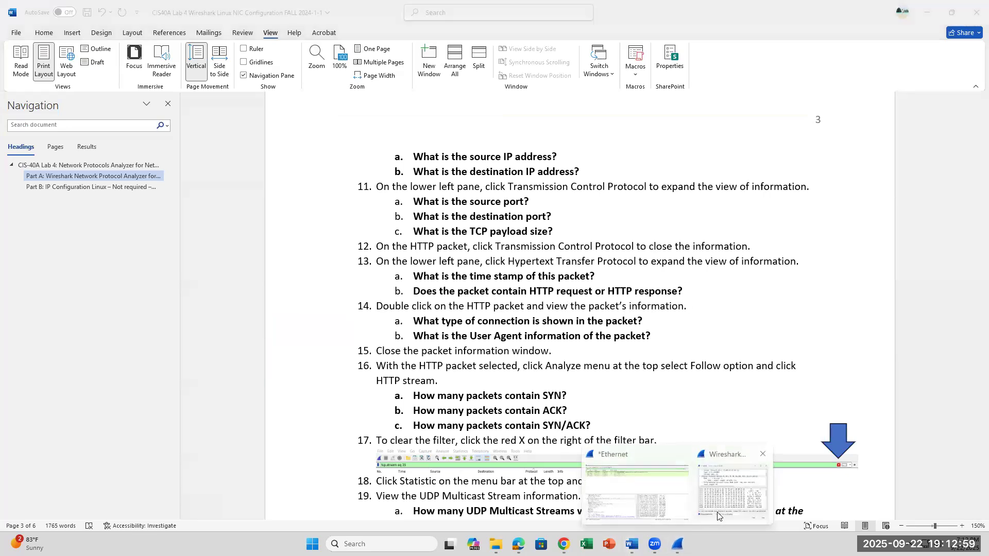
pyautogui.click(729, 502)
pyautogui.click(707, 197)
pyautogui.click(678, 544)
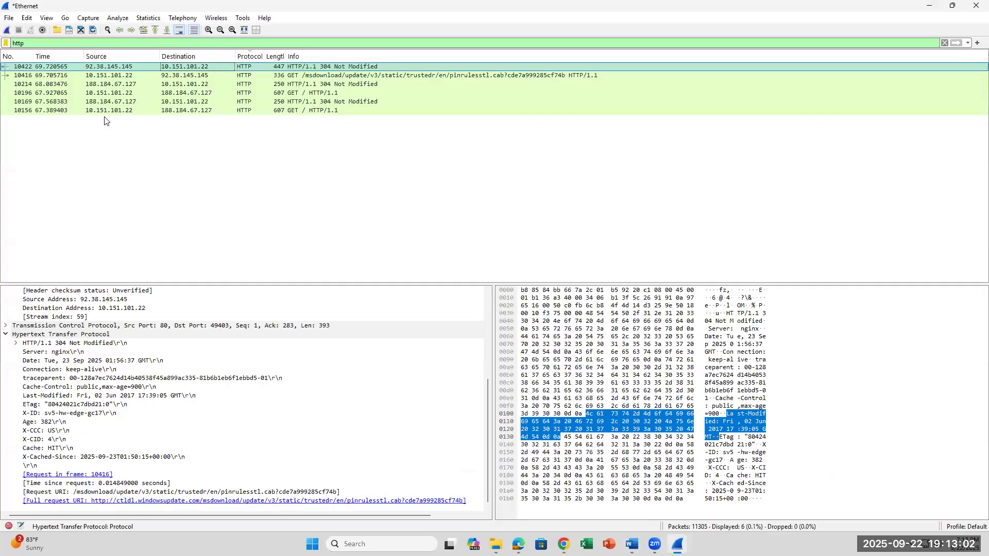
# Open packet 10422 in its own window, collapse its Ethernet II and IPv4 details, and recheck lab step 14 in Word.
pyautogui.doubleClick(132, 67)
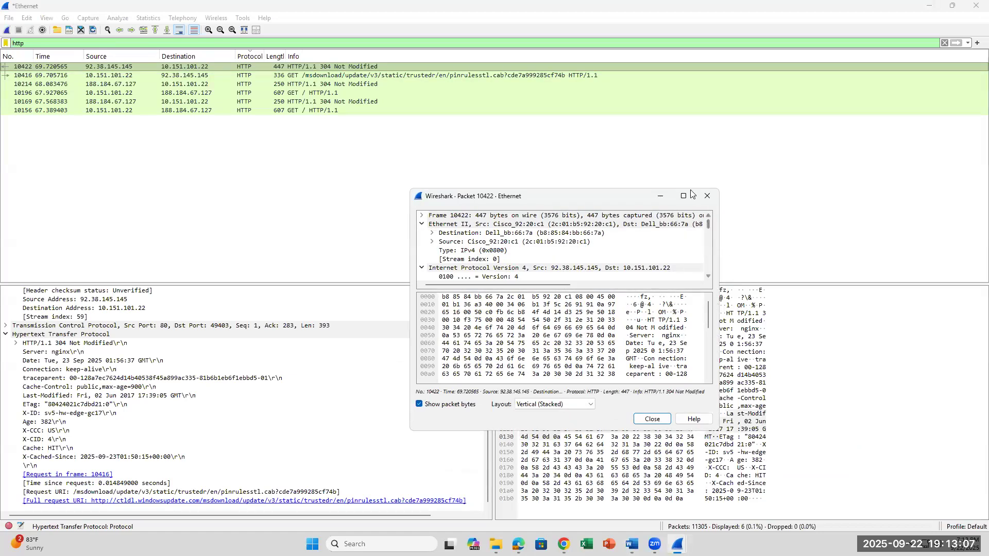
pyautogui.click(421, 224)
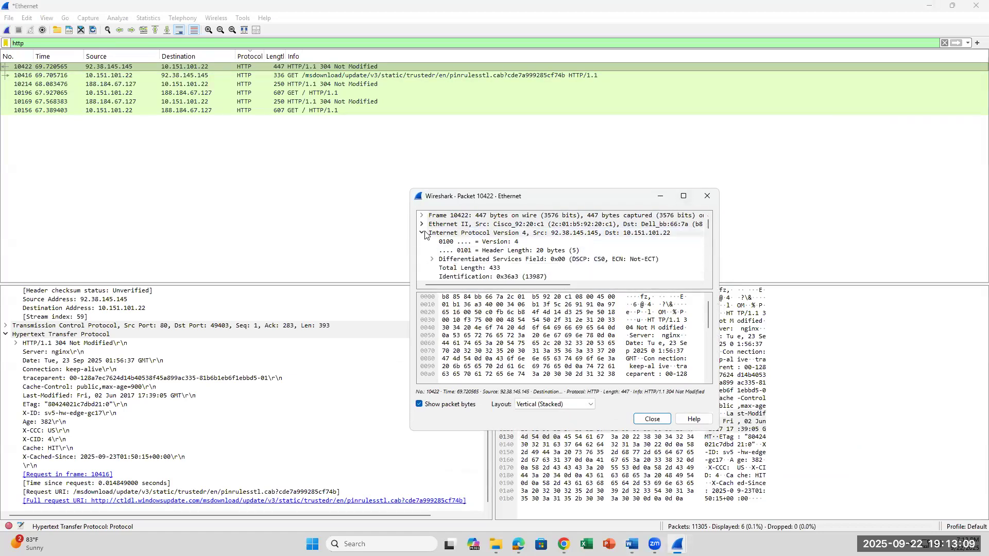
pyautogui.click(421, 233)
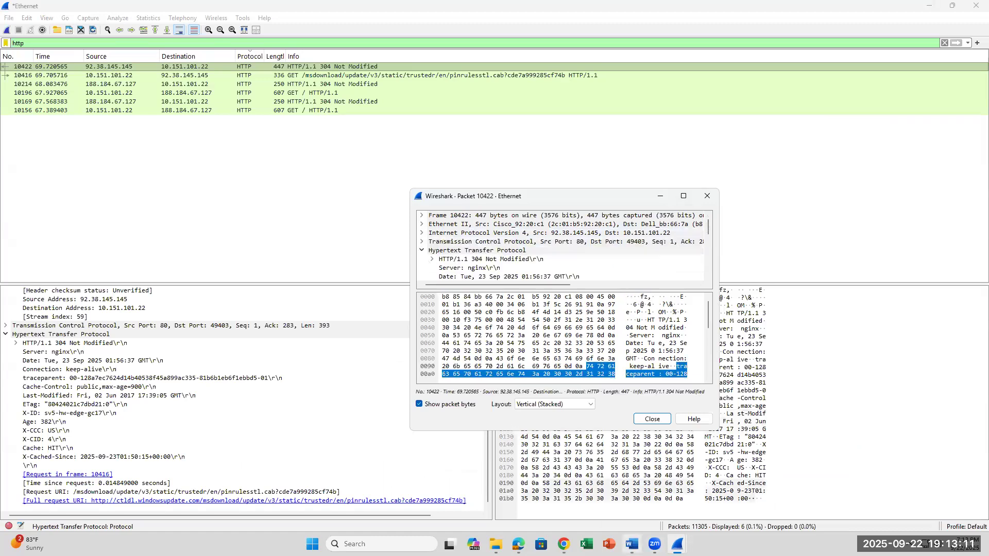
pyautogui.click(632, 544)
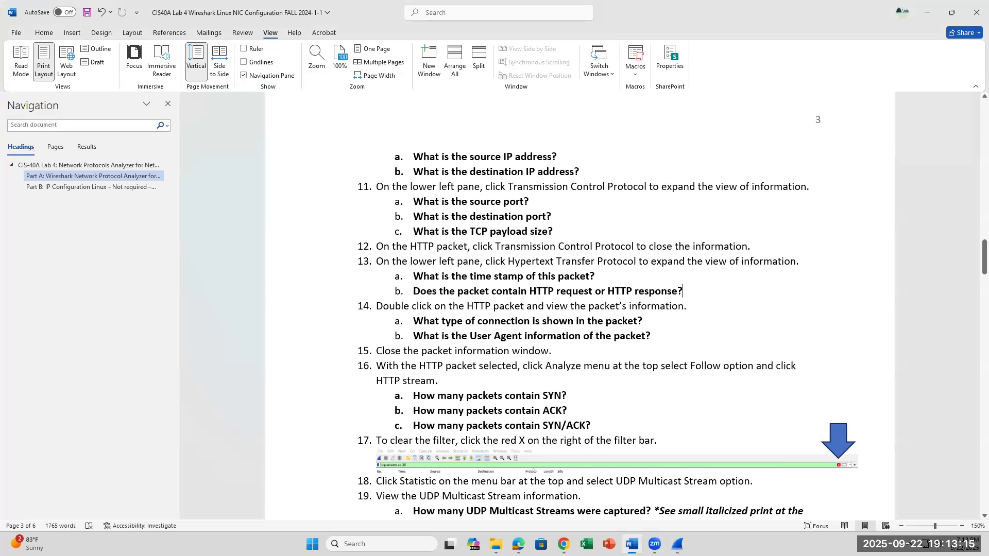
pyautogui.click(677, 543)
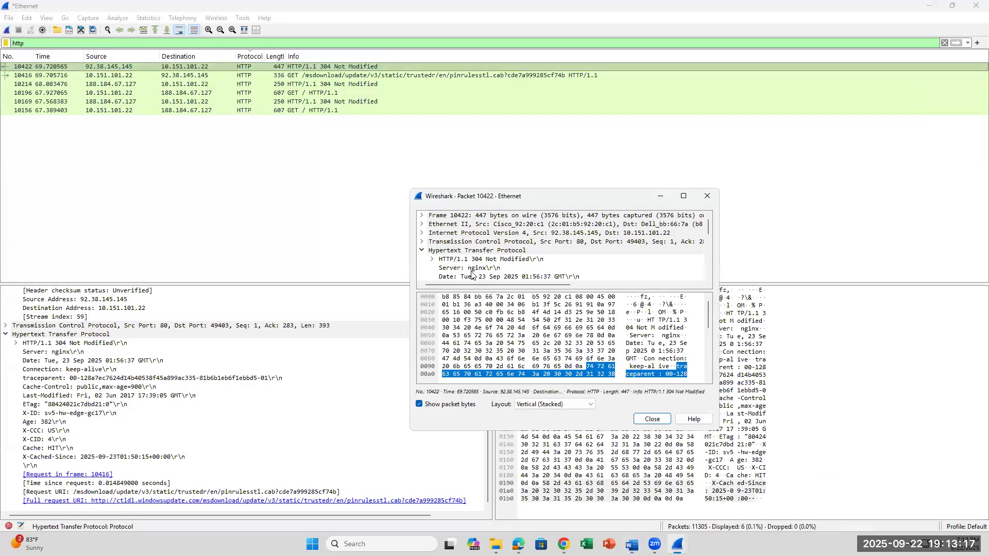
# Maximize the packet 10422 window and inspect the Connection field under Hypertext Transfer Protocol.
pyautogui.scroll(-1, 454, 253)
pyautogui.scroll(-2, 454, 254)
pyautogui.click(683, 199)
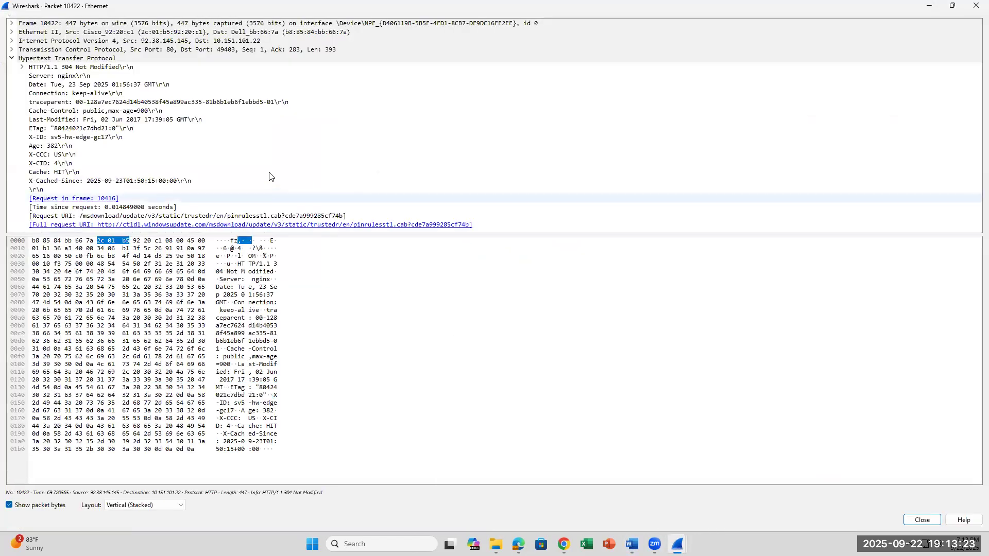
pyautogui.click(121, 93)
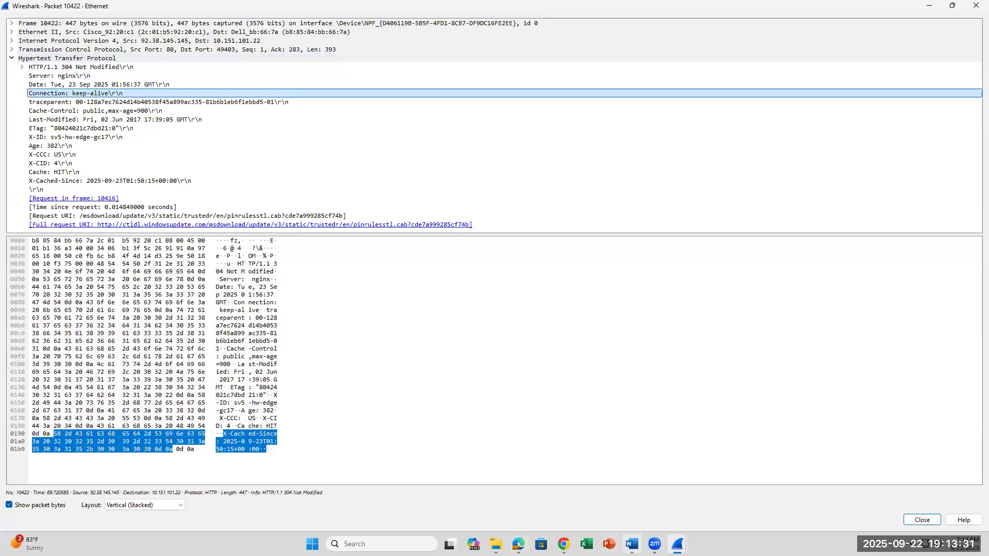
# Highlight "connection is shown" in lab question 14a in Word, and inspect the Server field in the packet 10422 window.
pyautogui.click(632, 544)
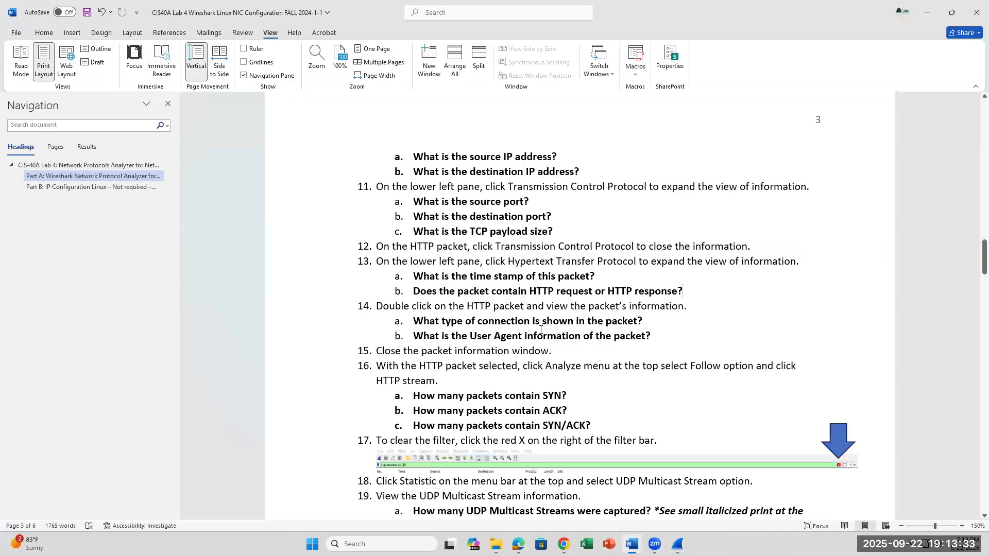
pyautogui.moveTo(480, 322); pyautogui.dragTo(574, 322)
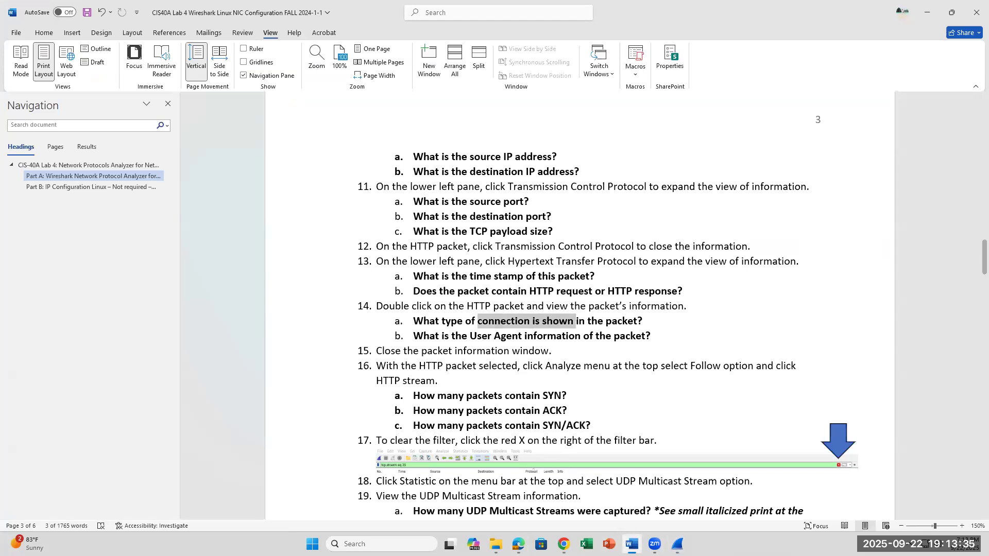
pyautogui.click(677, 543)
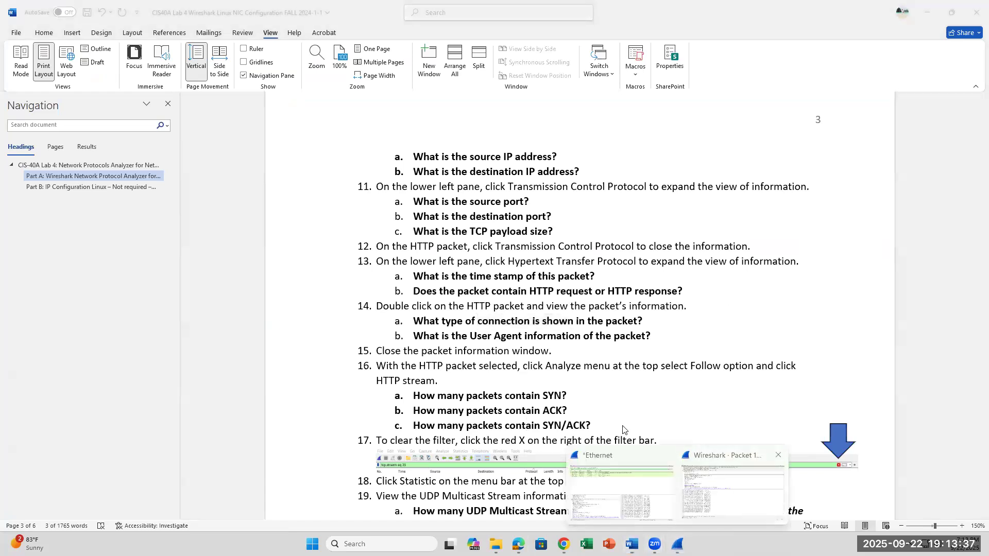
pyautogui.click(701, 510)
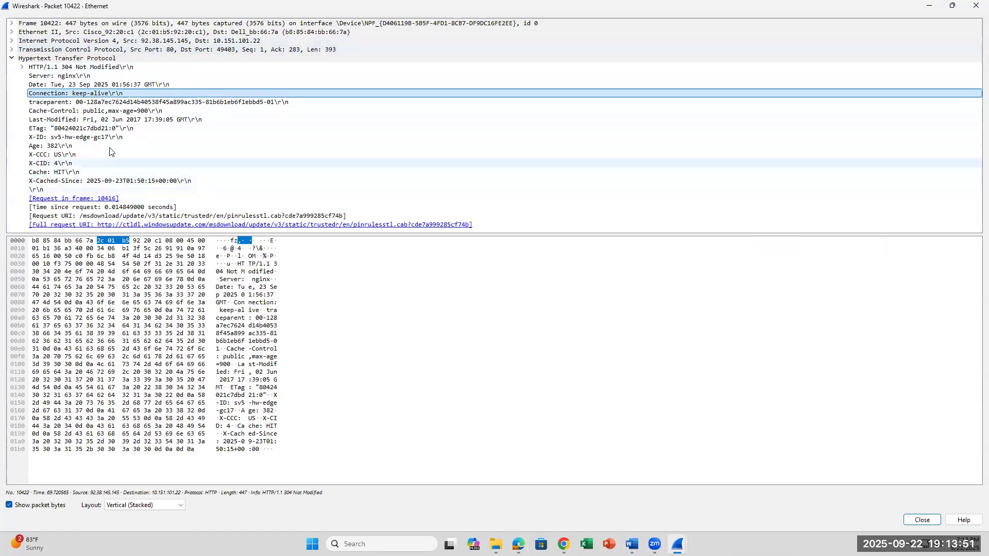
pyautogui.click(101, 77)
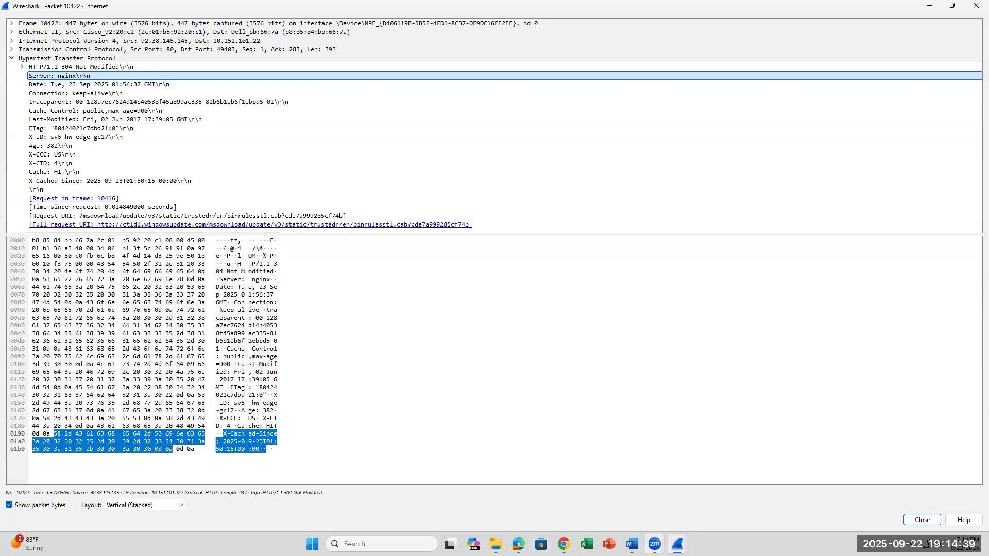
# Highlight the User Agent wording in lab question 14b in Word, recheck packet 10422's Server field, and close the packet window.
pyautogui.click(632, 544)
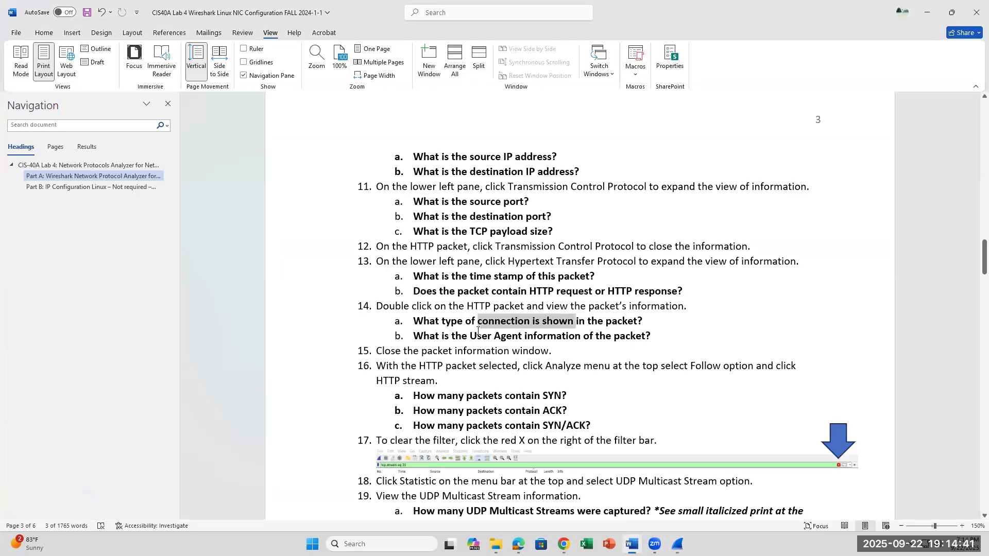
pyautogui.moveTo(467, 337); pyautogui.dragTo(581, 335)
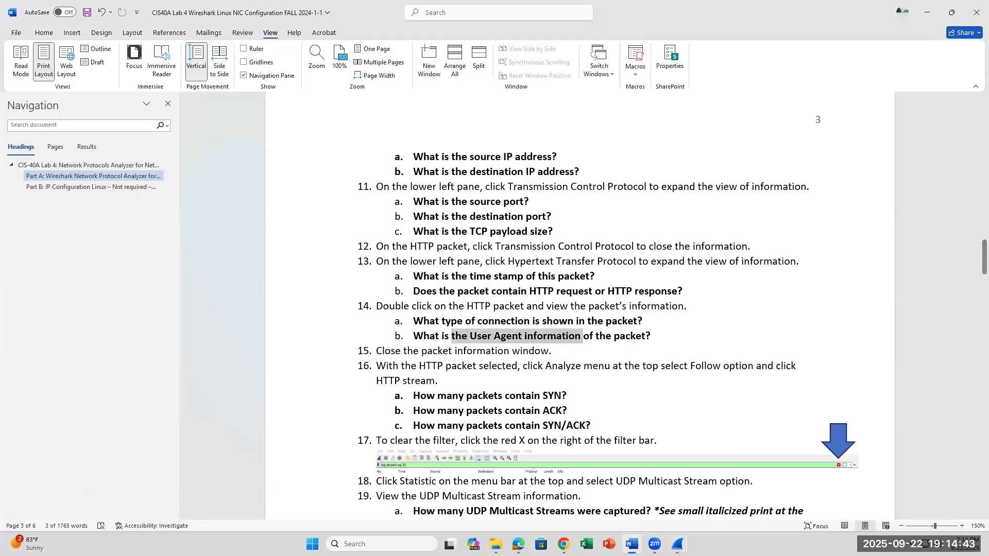
pyautogui.moveTo(677, 544)
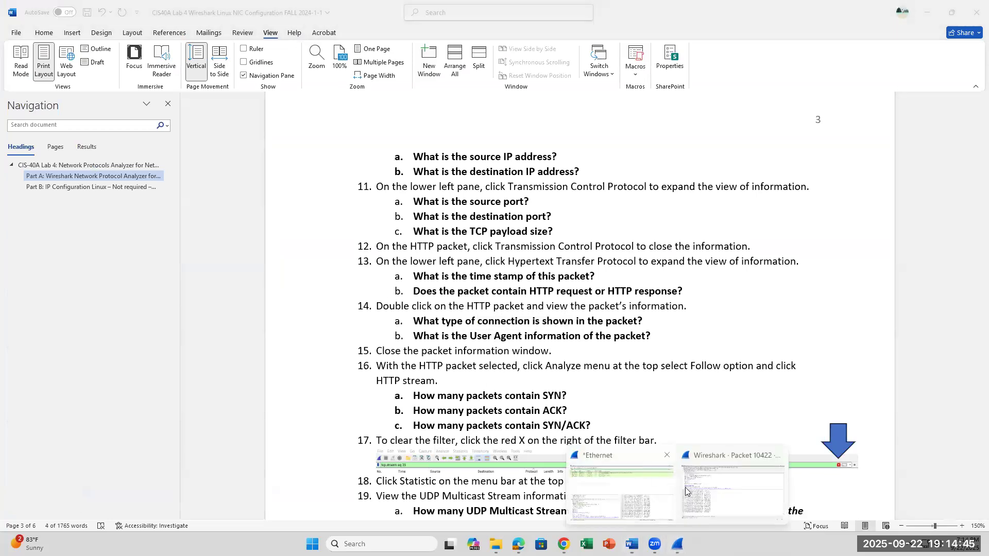
pyautogui.click(707, 494)
pyautogui.click(125, 76)
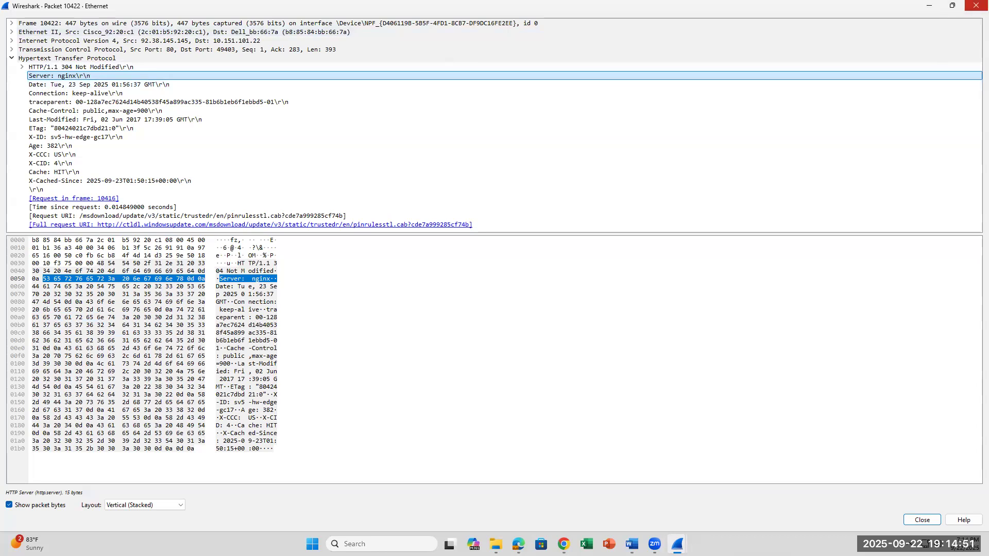
pyautogui.click(974, 8)
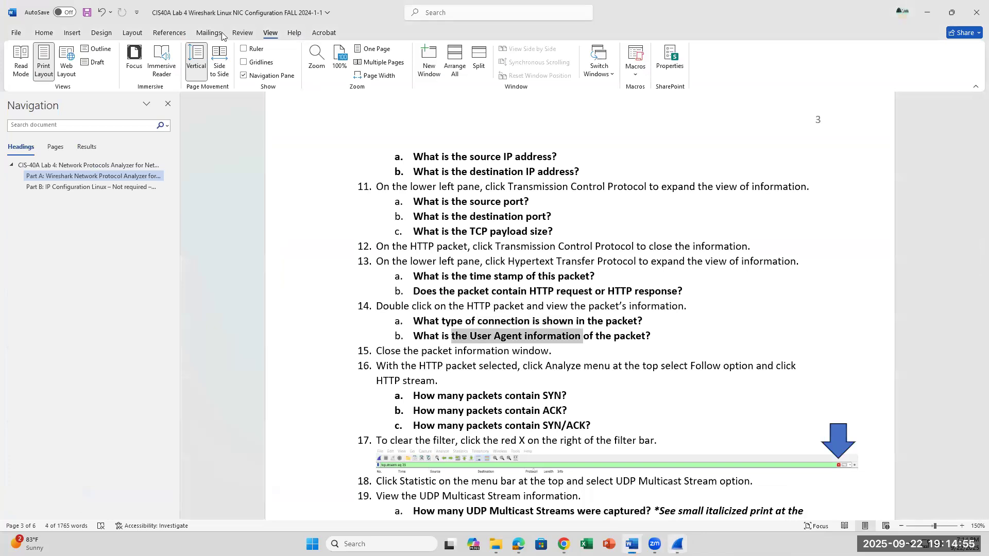
# Open packet 10416 in its own window, inspect its If-None-Match and User-Agent fields, and close the window.
pyautogui.click(677, 545)
pyautogui.doubleClick(198, 75)
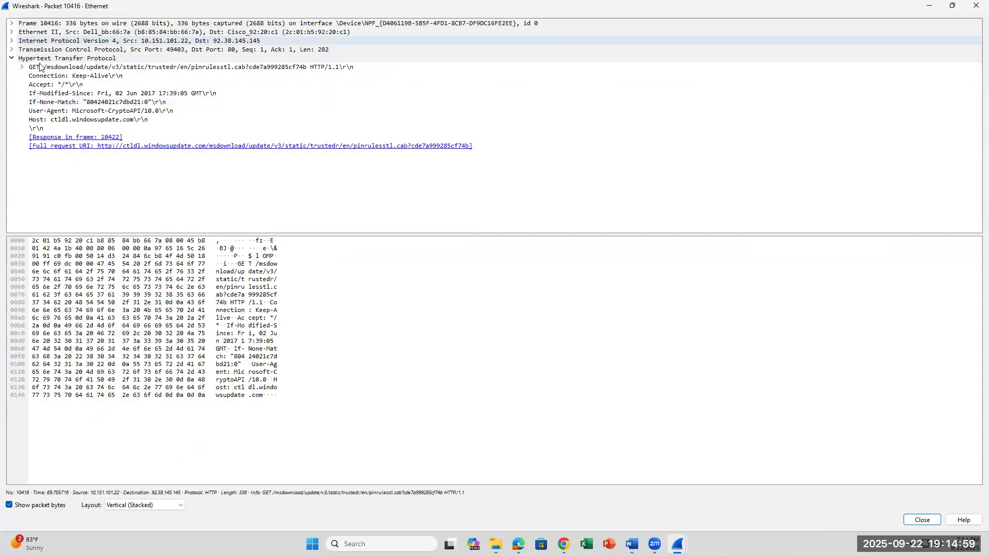
pyautogui.click(44, 105)
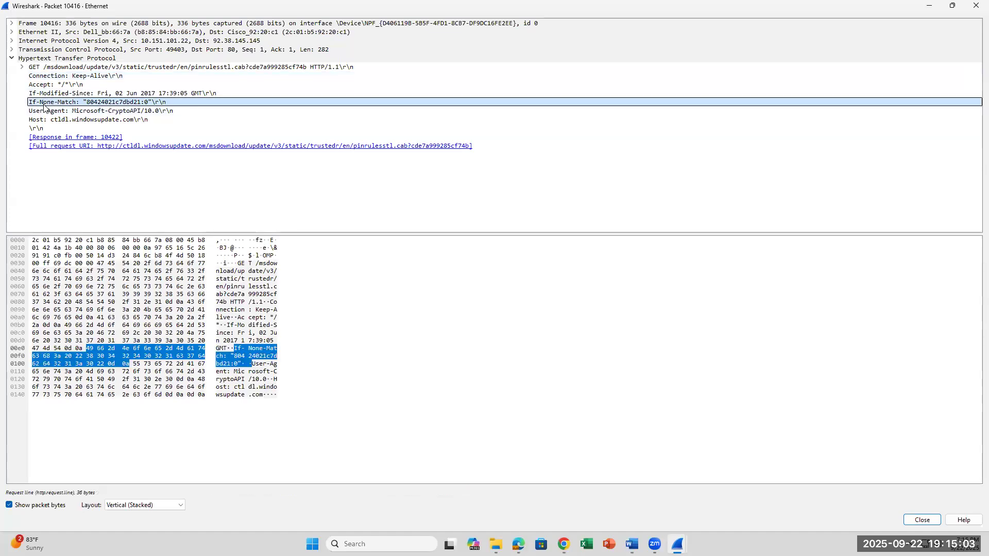
pyautogui.click(49, 111)
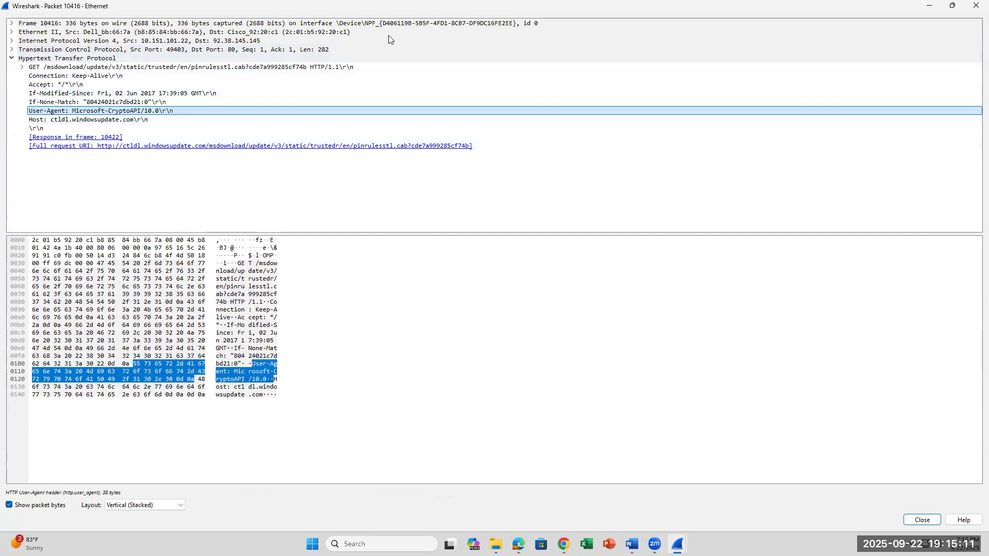
pyautogui.click(937, 13)
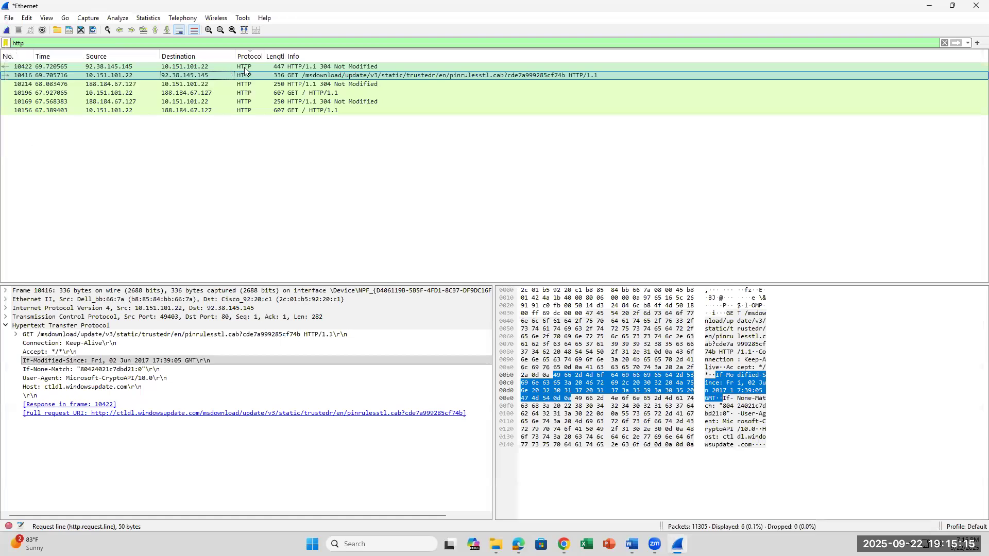
# Reopen packet 10422's window to review its Server field, and switch to Word to read lab steps 15 and 16.
pyautogui.click(229, 67)
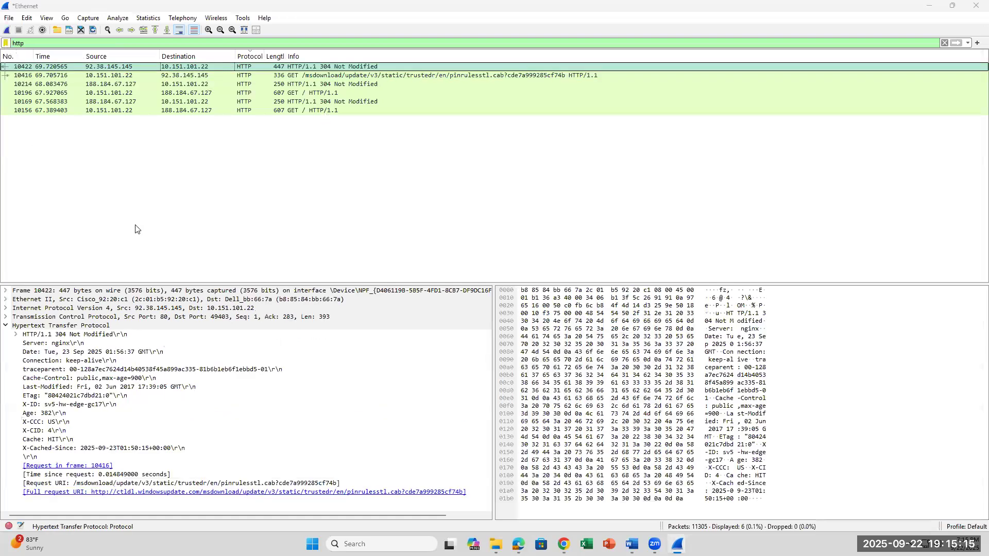
pyautogui.click(68, 77)
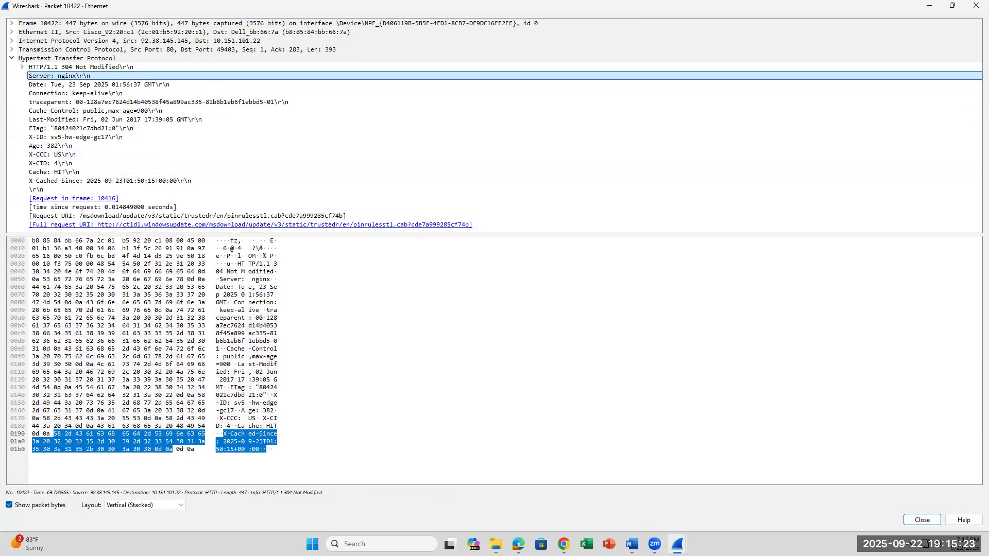
pyautogui.click(632, 544)
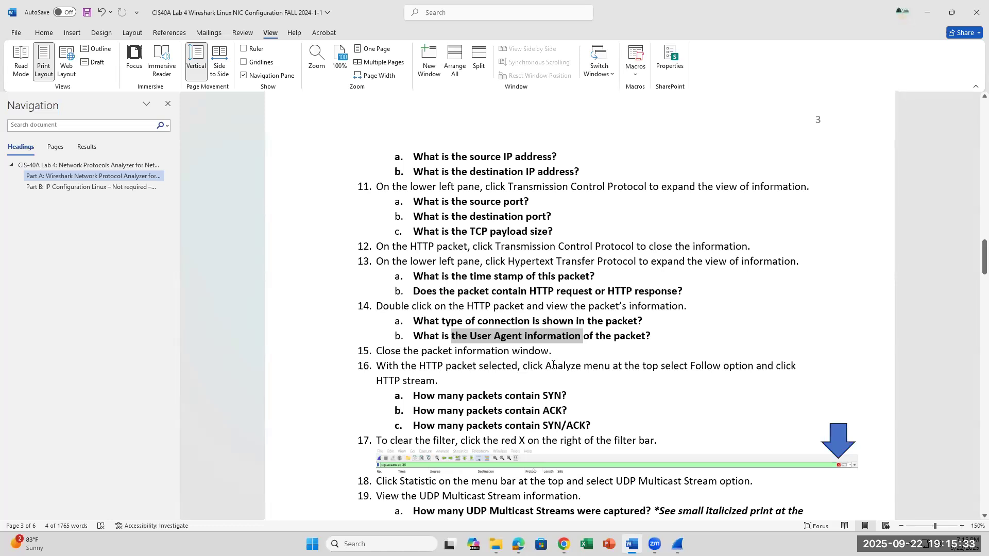
pyautogui.moveTo(567, 397); pyautogui.dragTo(438, 397)
pyautogui.click(642, 429)
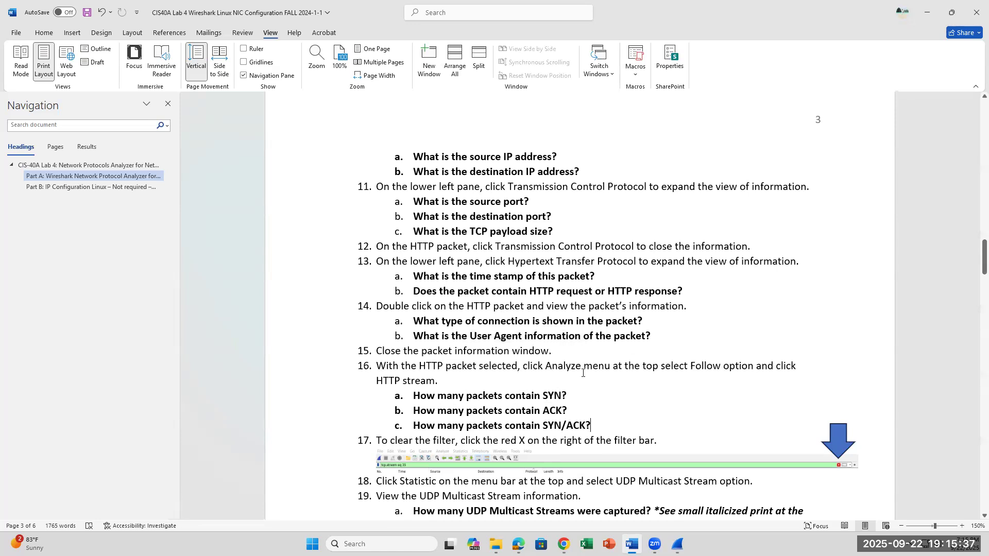
# Close the separate packet 10422 window as lab step 15 asks.
pyautogui.click(677, 544)
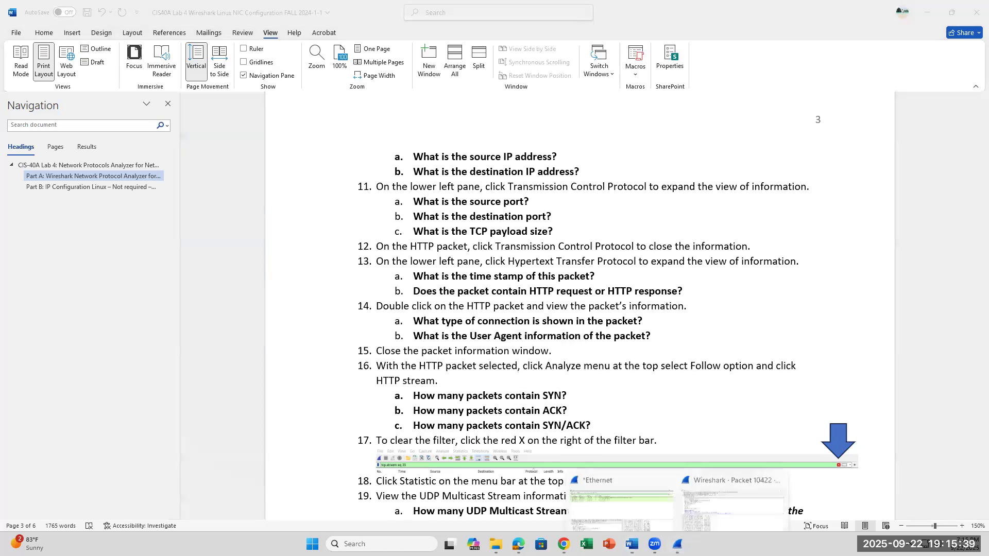
pyautogui.click(716, 492)
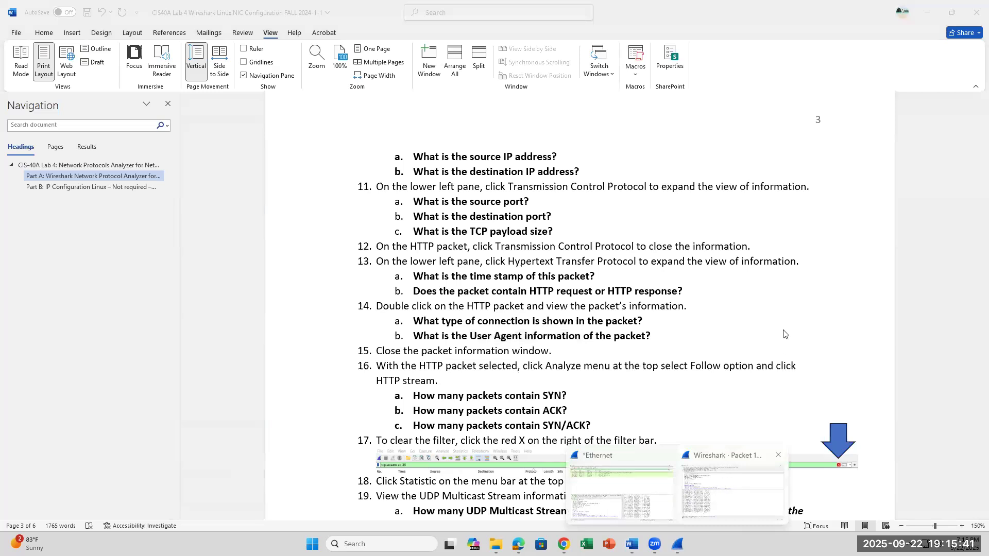
pyautogui.click(977, 5)
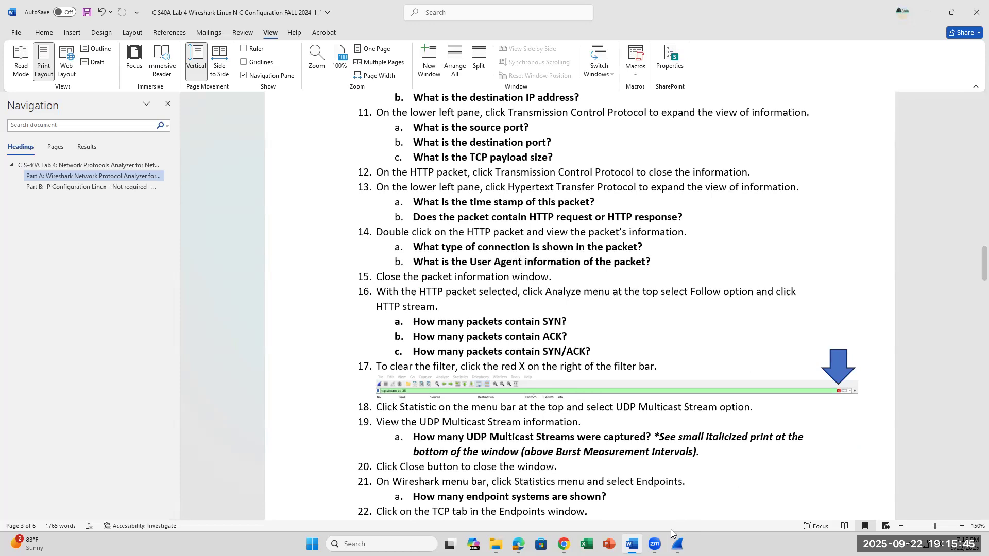
# Return to the main Wireshark window and follow the HTTP stream of packet 10422.
pyautogui.click(677, 545)
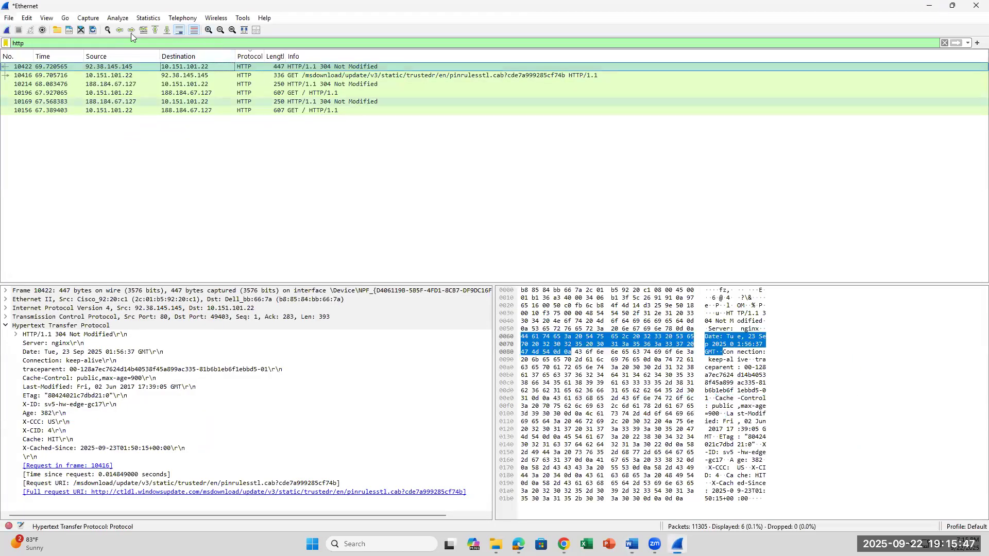
pyautogui.click(120, 18)
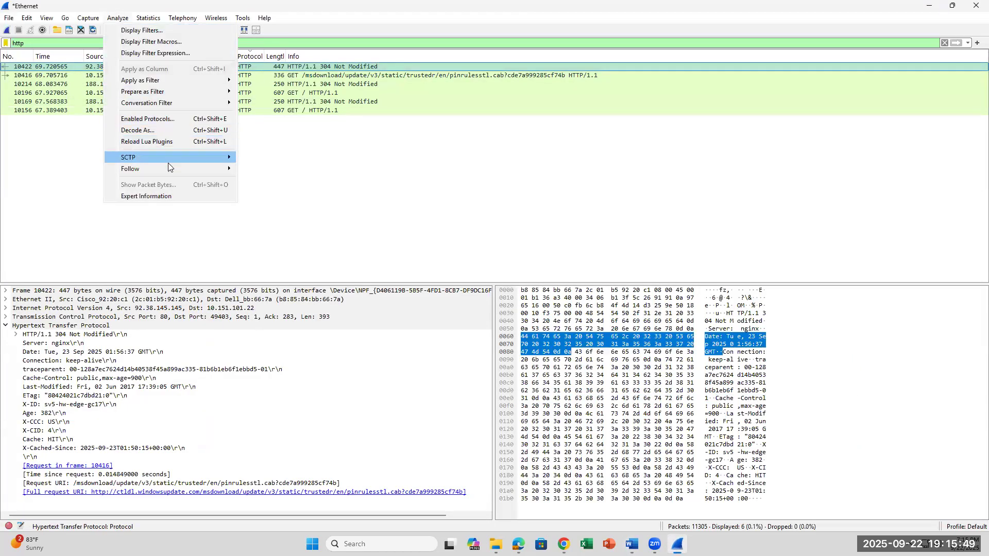
pyautogui.moveTo(167, 172)
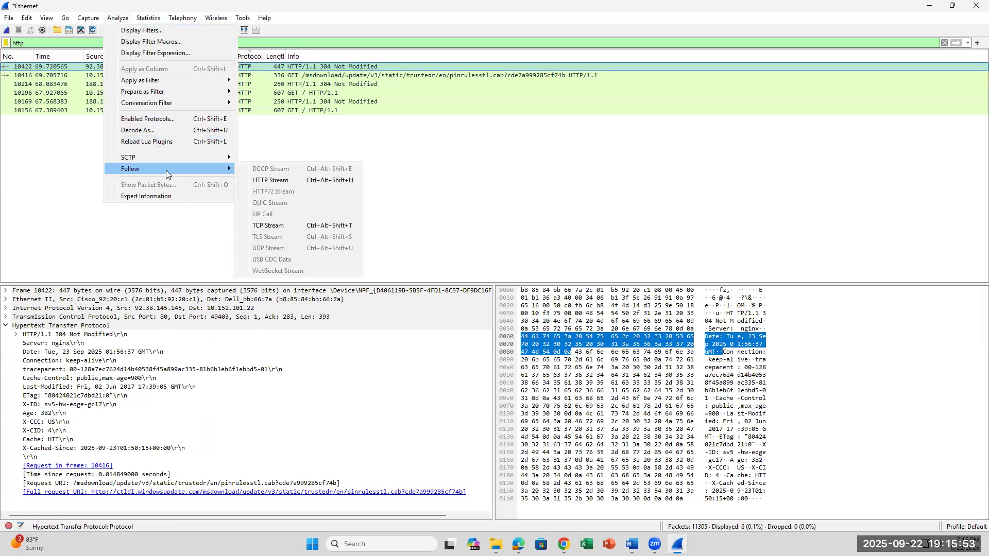
pyautogui.click(258, 181)
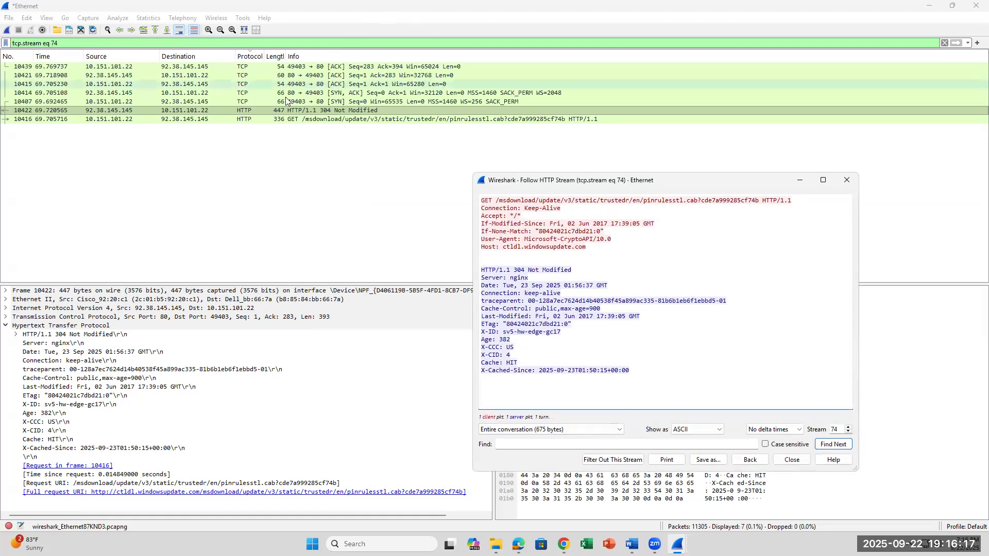
# Reread lab step 16's SYN and ACK questions in Word, and return to the main Wireshark window showing the stream's packets.
pyautogui.click(631, 545)
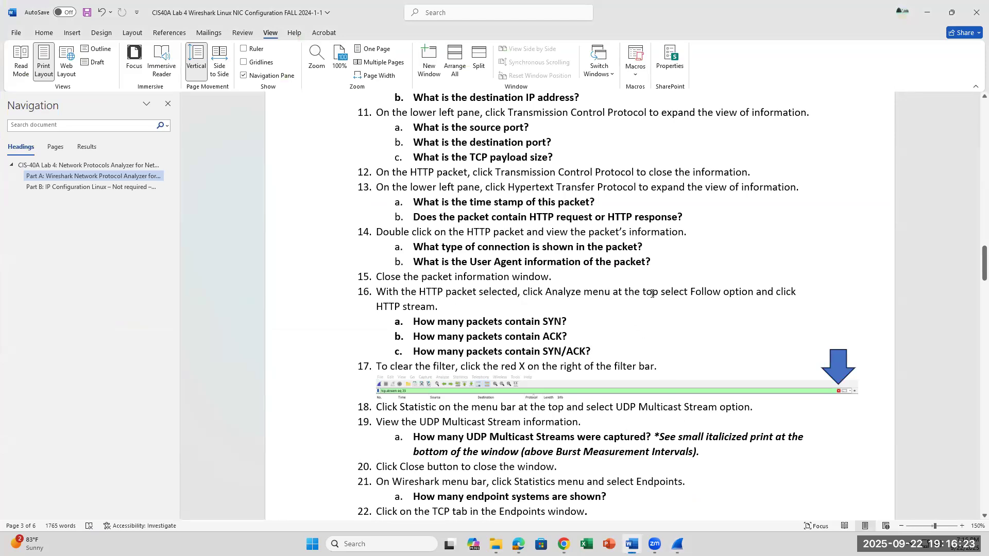
pyautogui.click(593, 319)
pyautogui.moveTo(677, 545)
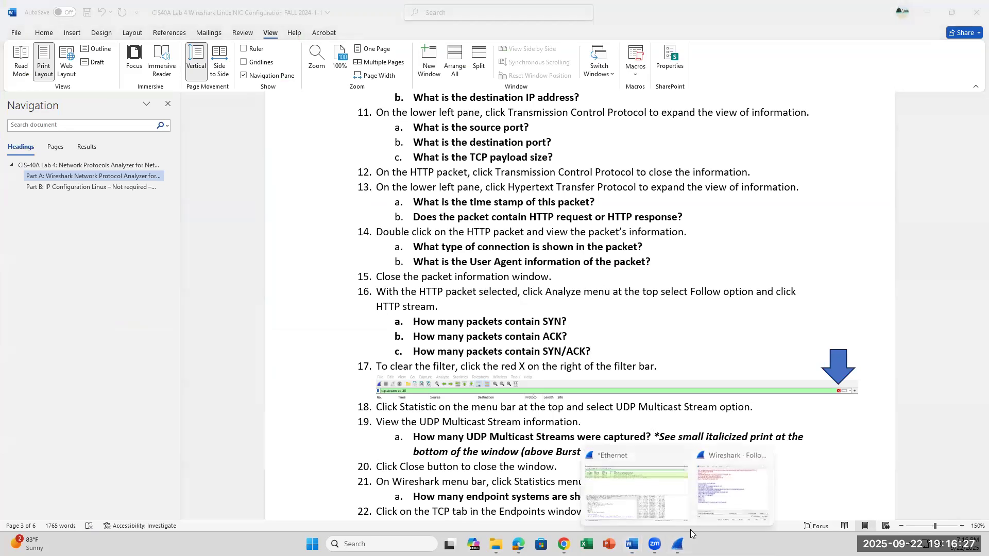
pyautogui.click(668, 479)
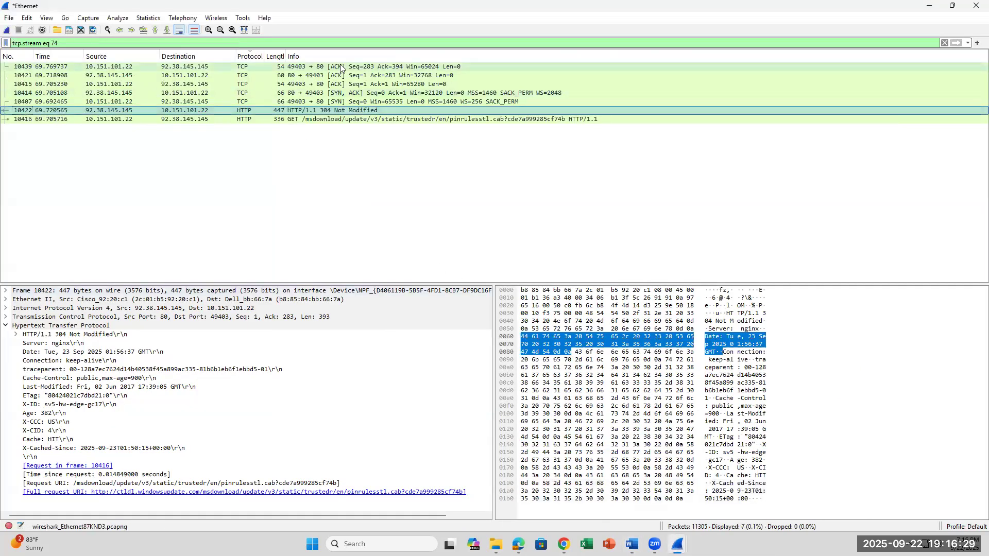
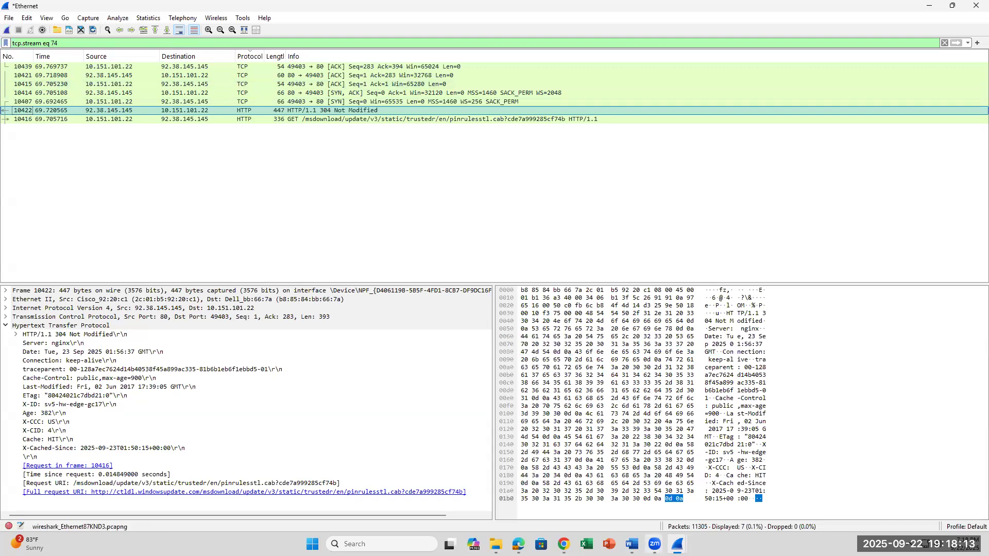
# Read lab step 17 in Word, and clear the tcp.stream eq 74 display filter in the main Wireshark window.
pyautogui.hotkey('alt', 'Tab')
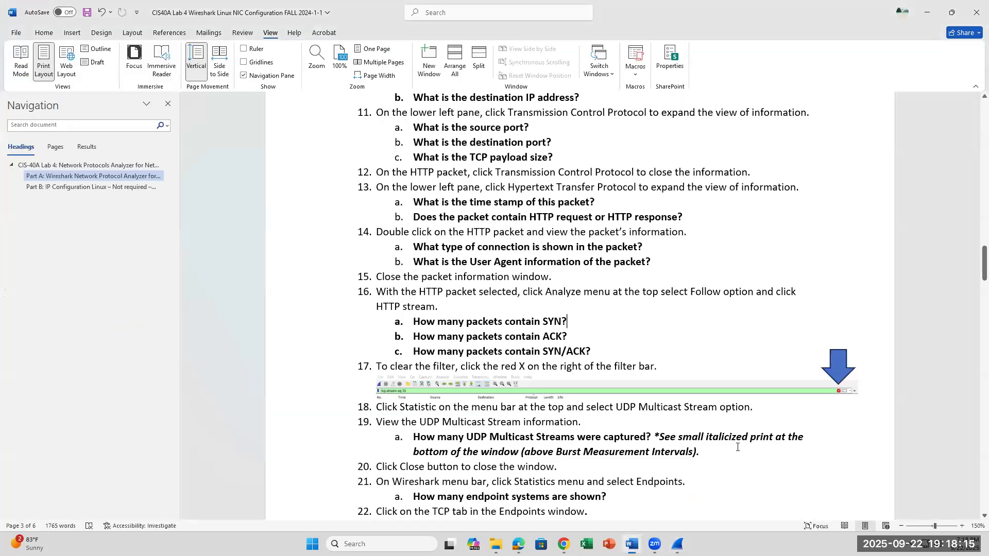
pyautogui.click(616, 348)
pyautogui.click(677, 544)
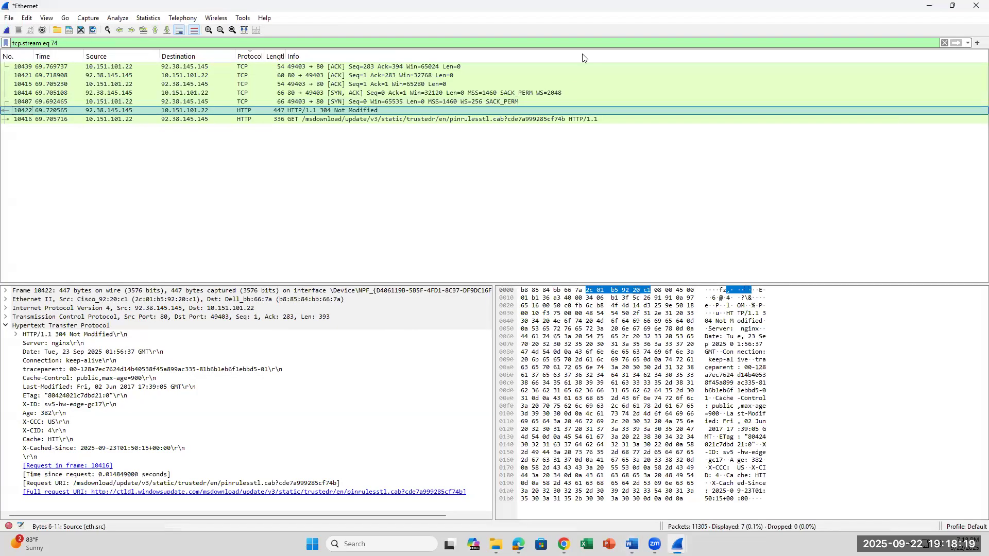
pyautogui.click(944, 43)
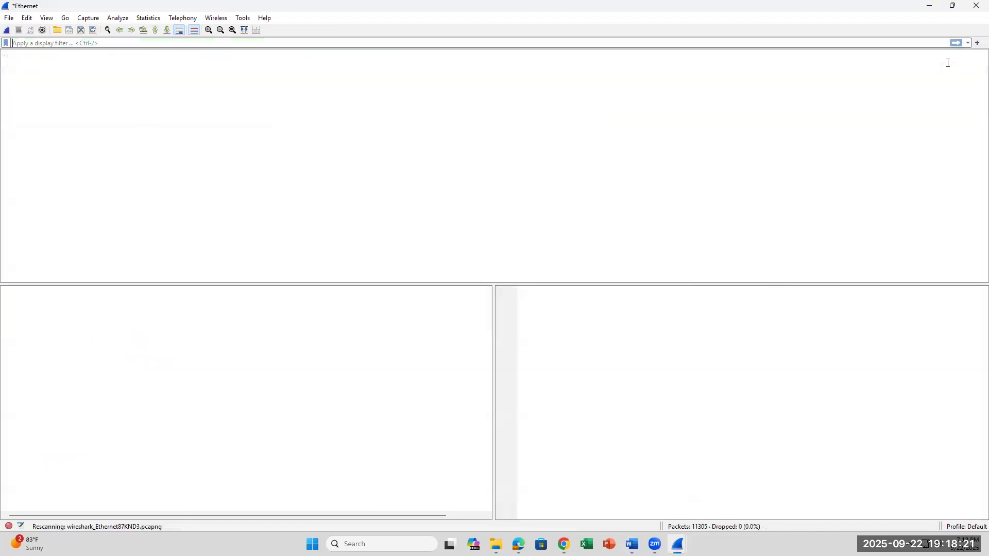
# Switch to Word to read lab steps 18 and 19, highlighting step 18's UDP Multicast Stream instruction.
pyautogui.click(631, 544)
pyautogui.scroll(-1, 621, 409)
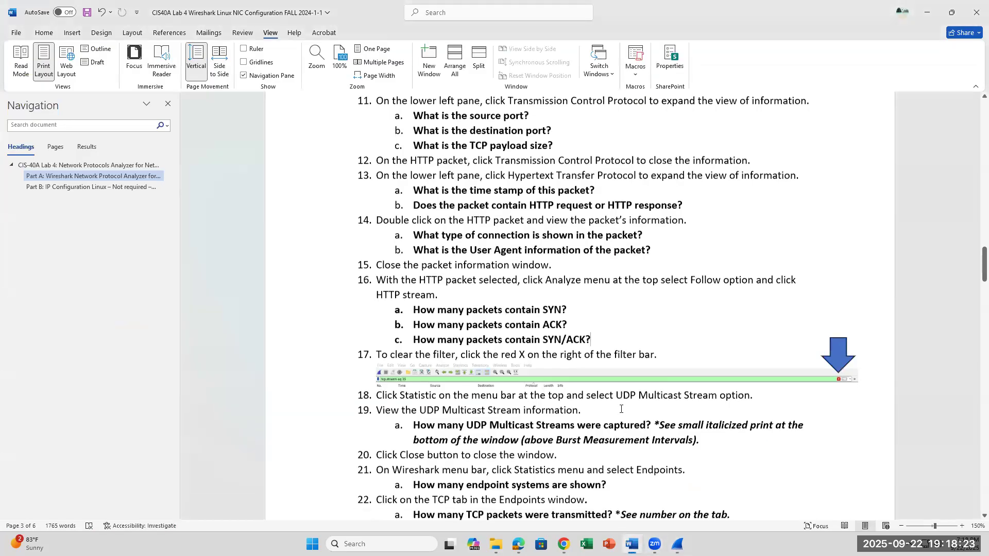
pyautogui.scroll(-1, 621, 409)
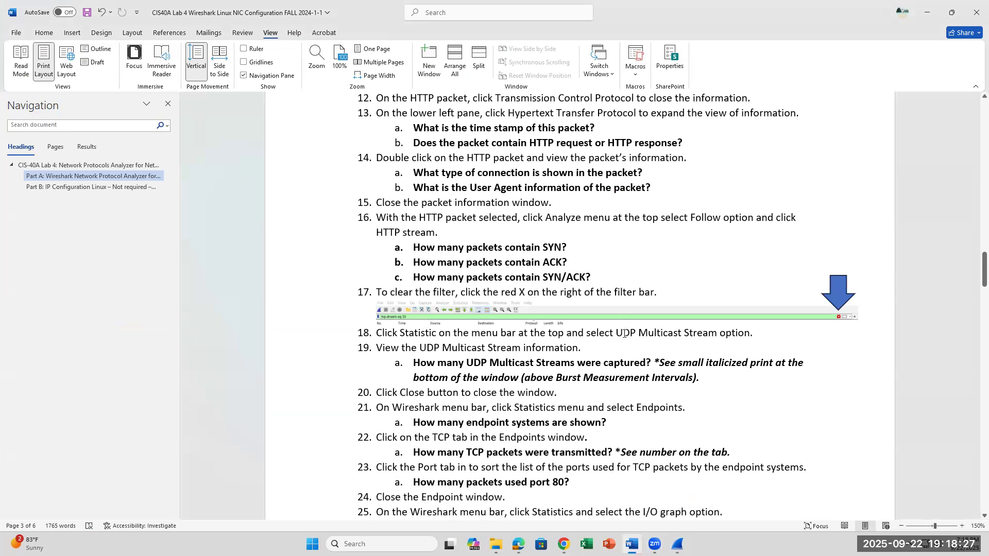
pyautogui.moveTo(632, 544)
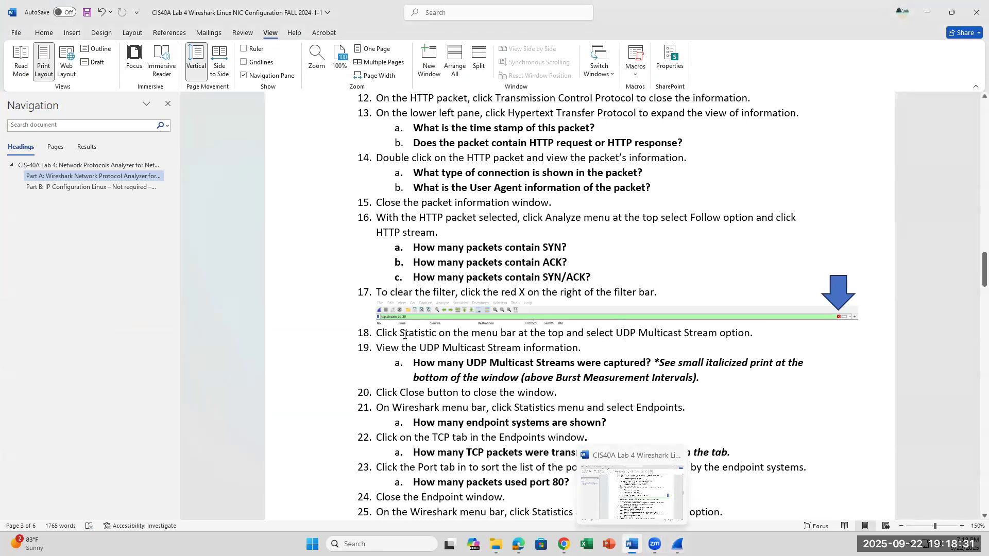
pyautogui.moveTo(401, 332); pyautogui.dragTo(562, 333)
pyautogui.moveTo(625, 325); pyautogui.dragTo(690, 337)
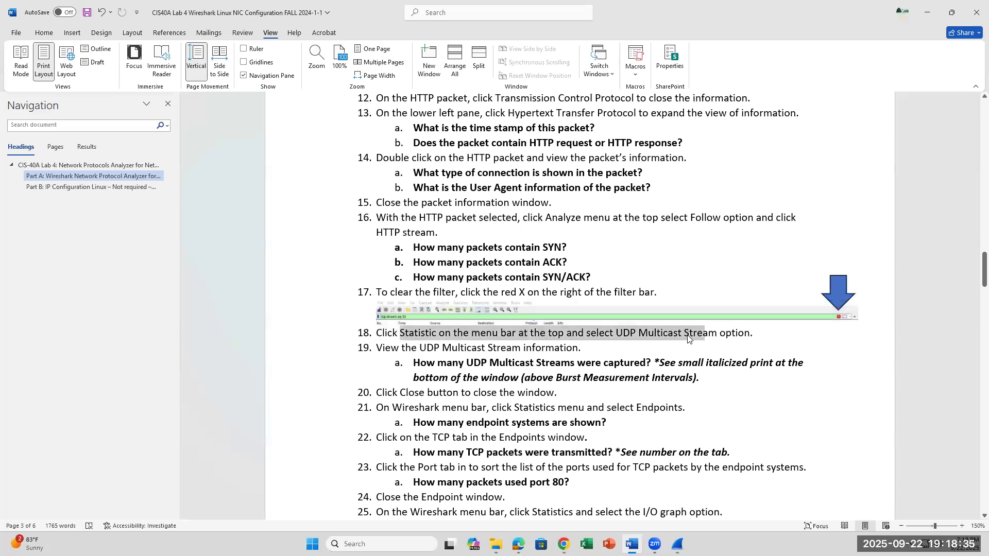
pyautogui.moveTo(688, 338); pyautogui.dragTo(719, 335)
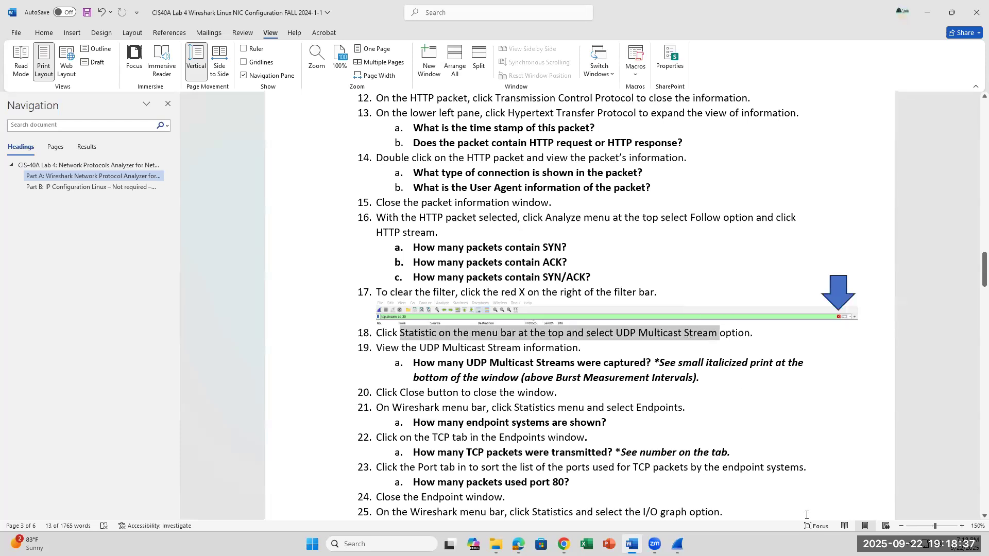
# Return to the main Wireshark window and open the UDP Multicast Streams statistics.
pyautogui.moveTo(678, 544)
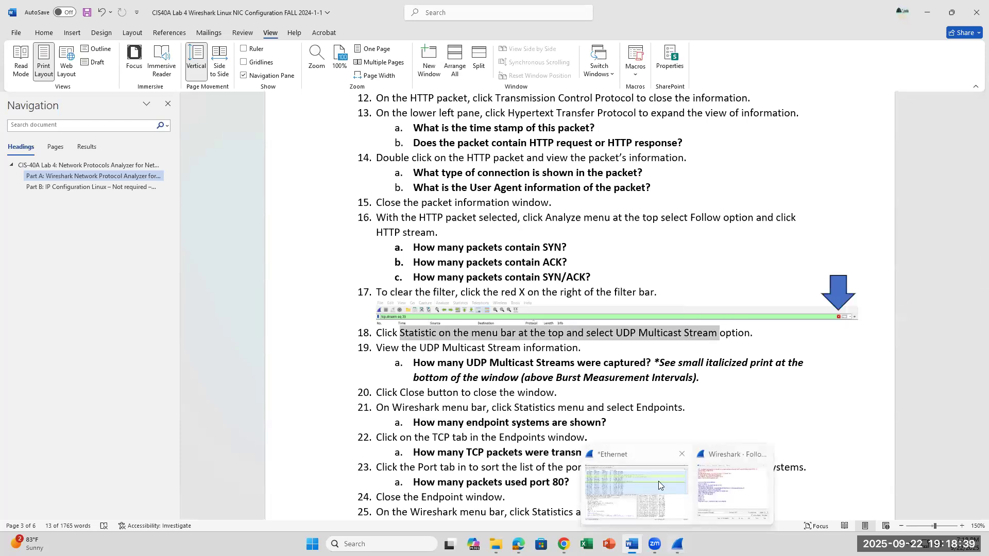
pyautogui.click(669, 453)
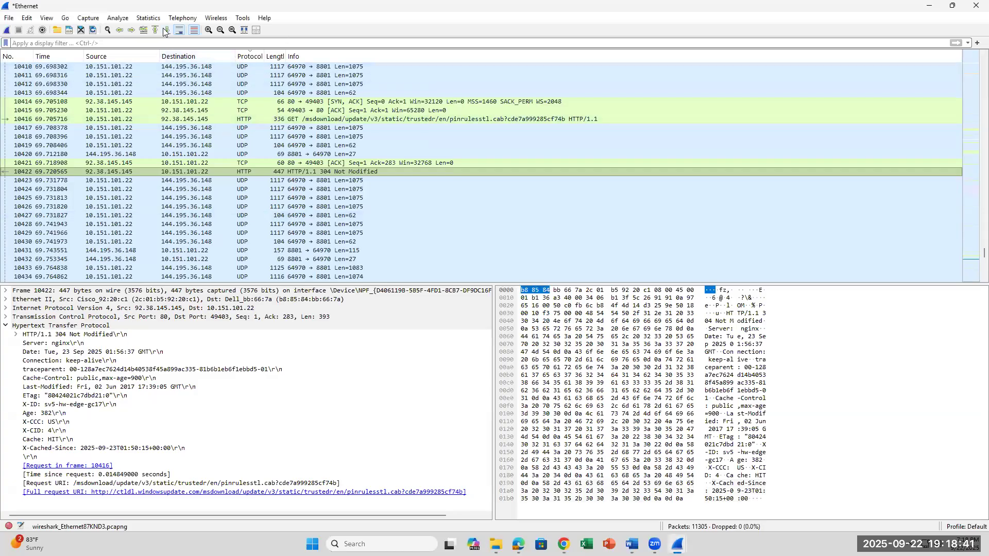
pyautogui.click(150, 20)
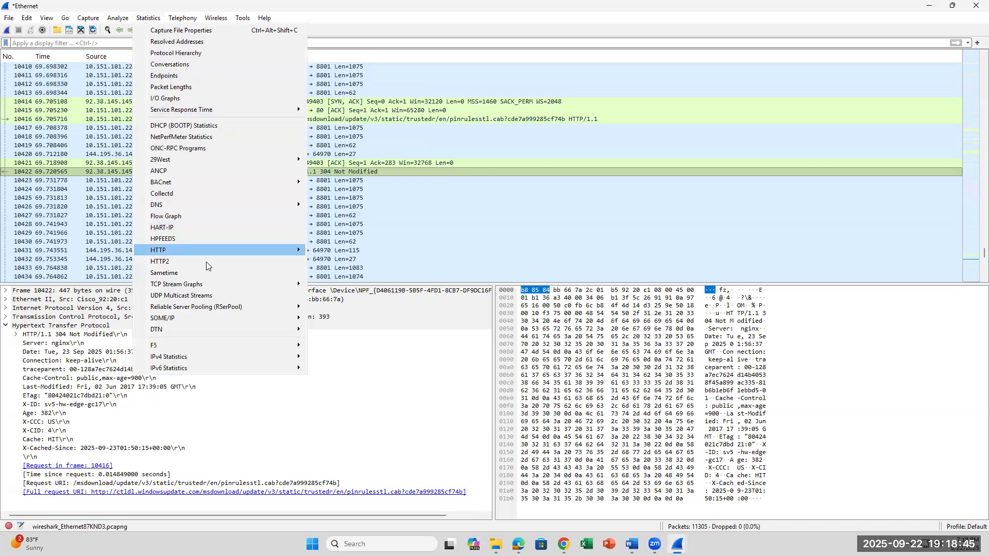
pyautogui.click(204, 299)
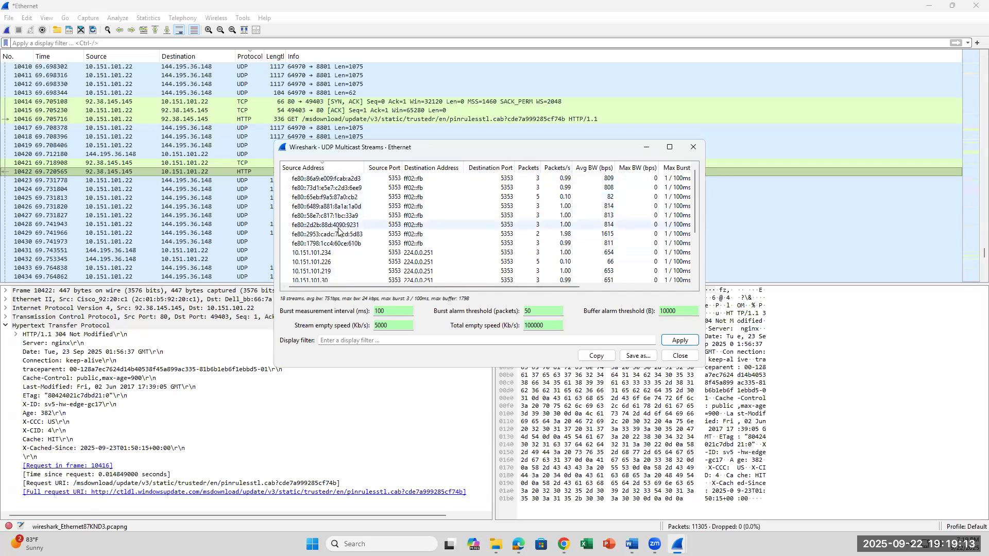
# Review the multicast stream list, select the 10.151.101.22 stream, and compare the window with lab step 19's question in Word.
pyautogui.scroll(-3, 338, 244)
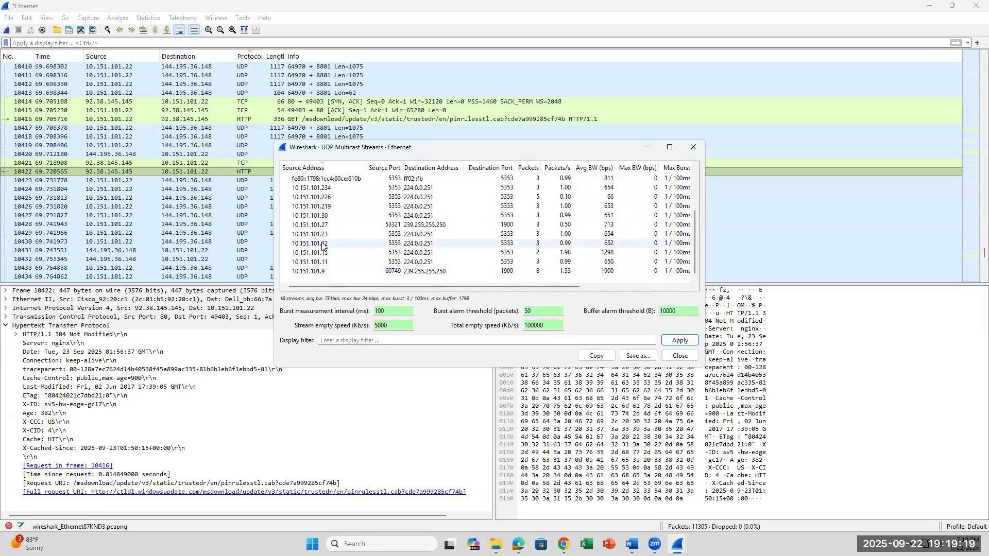
pyautogui.click(395, 243)
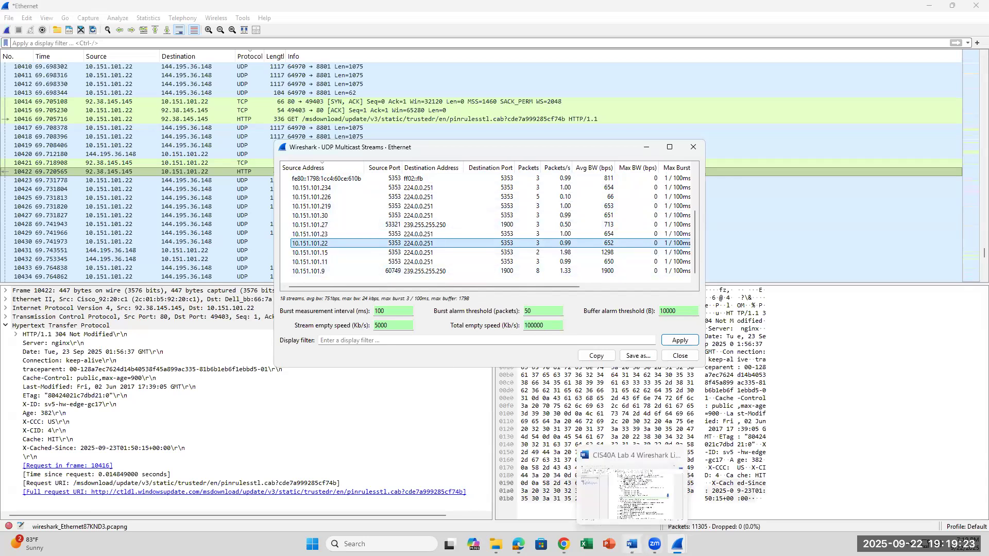
pyautogui.click(632, 544)
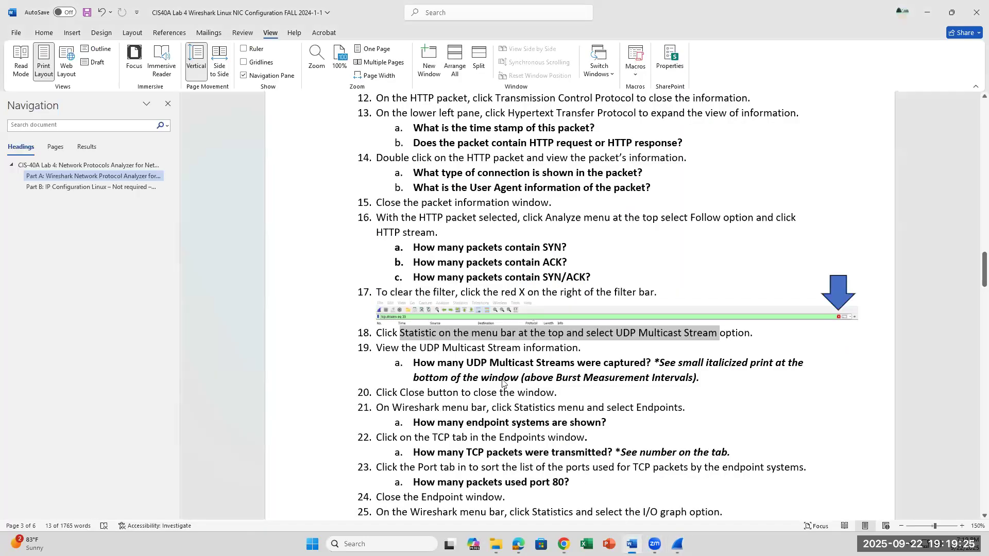
pyautogui.hotkey('alt', 'Tab')
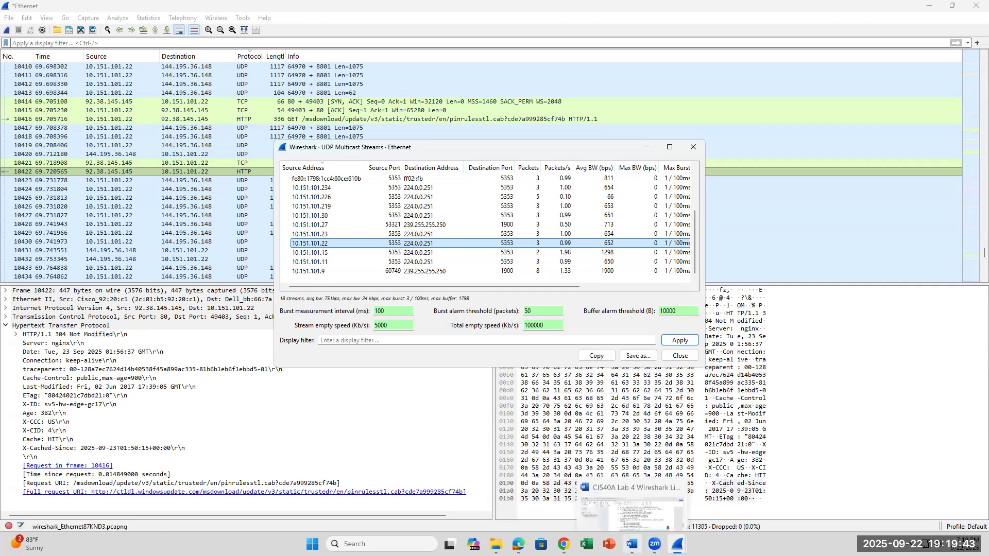
# Recheck lab steps 19 and 20 in Word, and close the UDP Multicast Streams window.
pyautogui.click(633, 544)
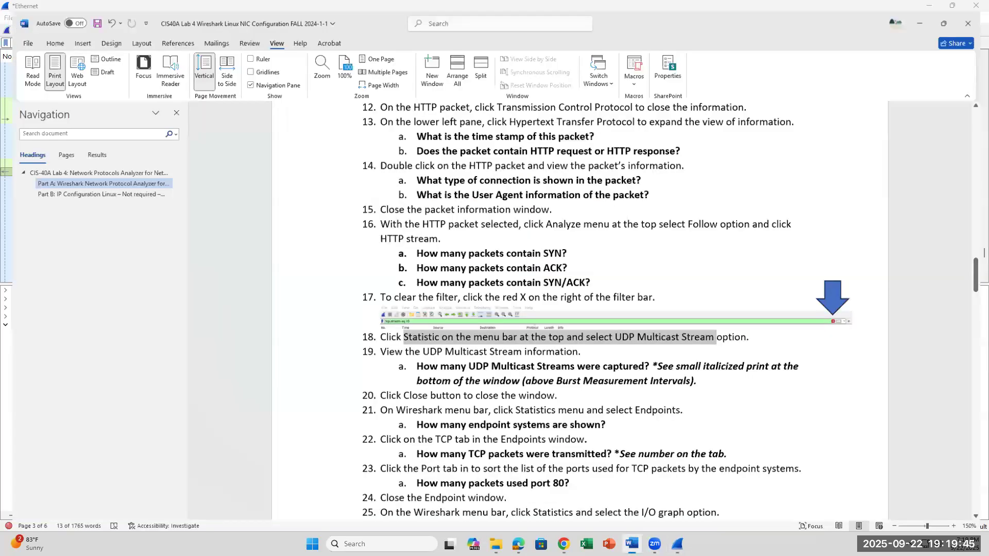
pyautogui.hotkey('alt', 'Tab')
pyautogui.hotkey('alt', 'Tab')
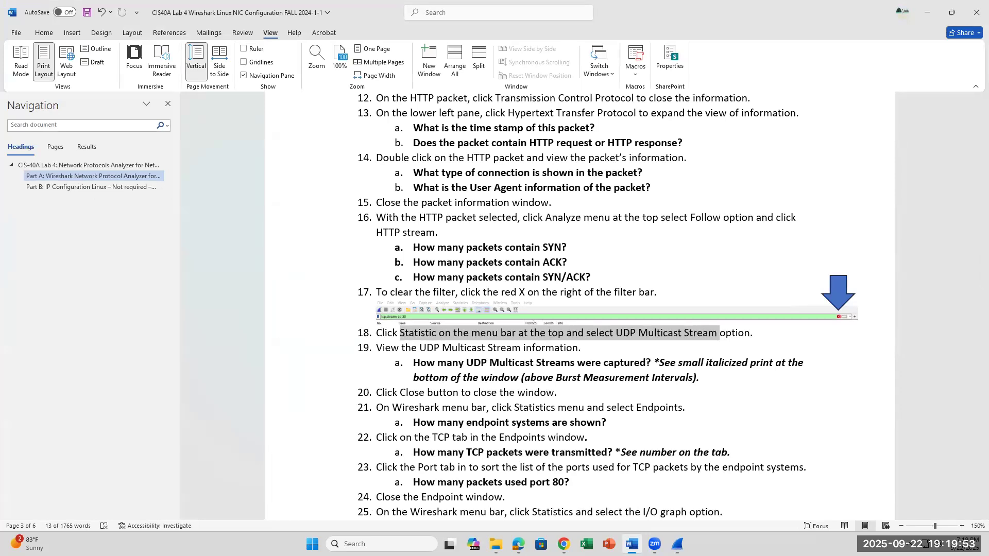
pyautogui.click(927, 12)
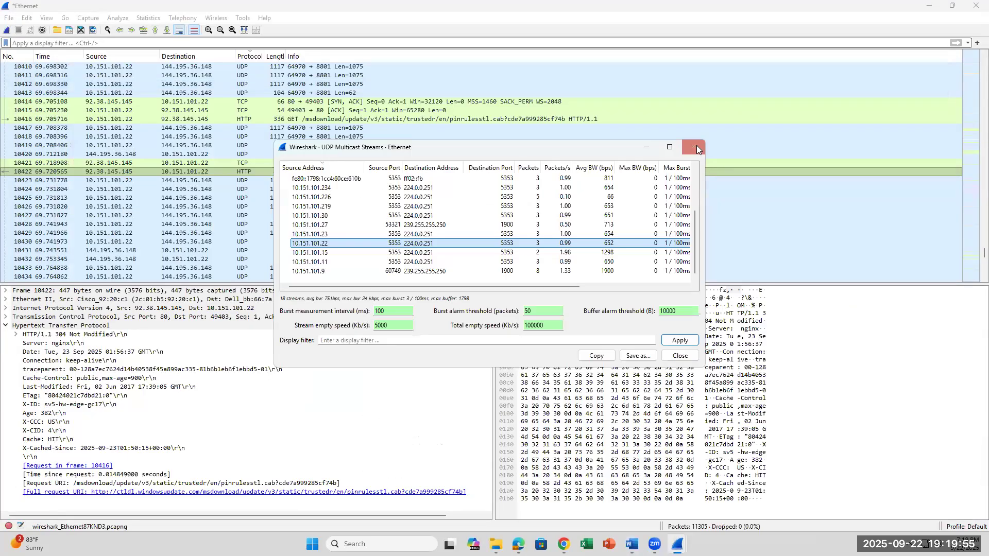
pyautogui.click(697, 146)
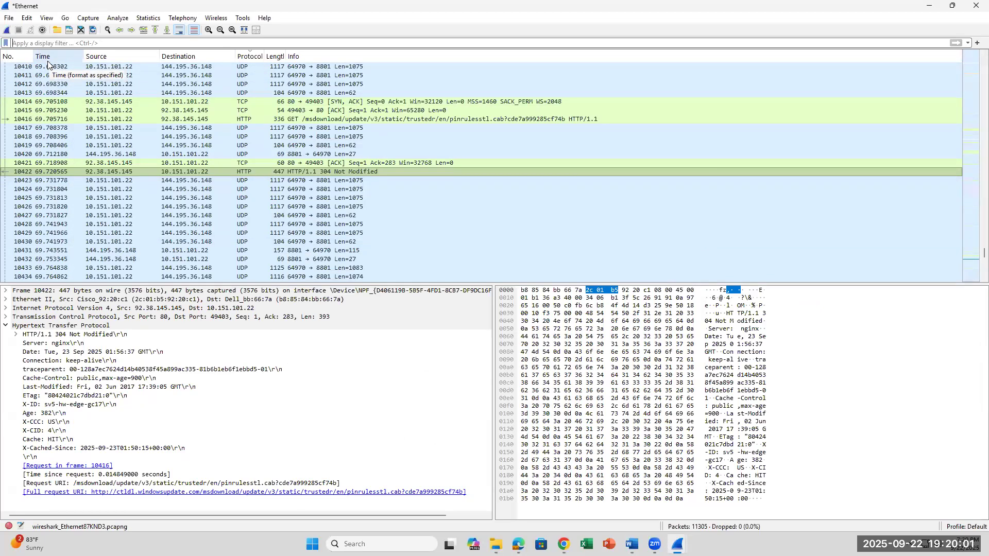
# Read lab step 21 in Word, and open the Endpoints statistics for the capture in Wireshark.
pyautogui.click(158, 21)
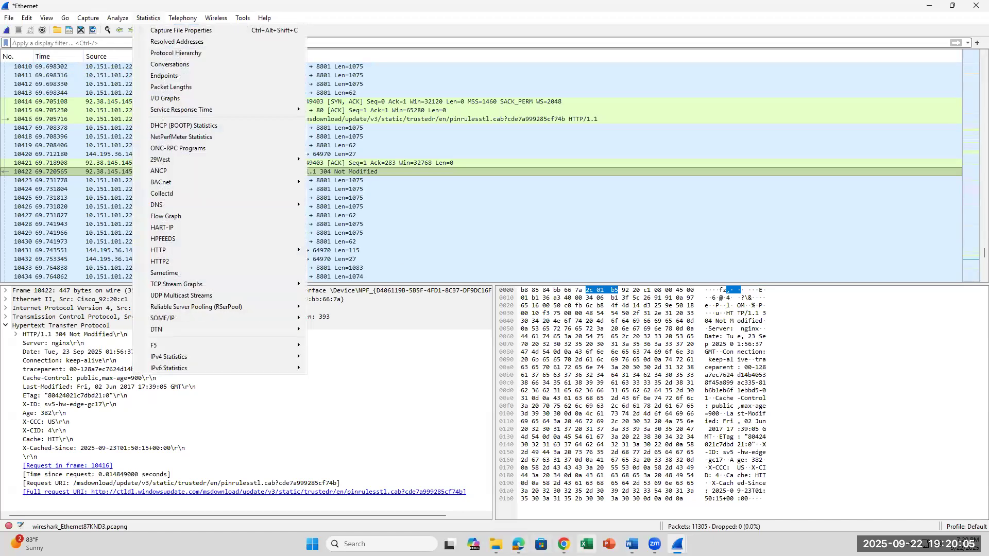
pyautogui.click(632, 544)
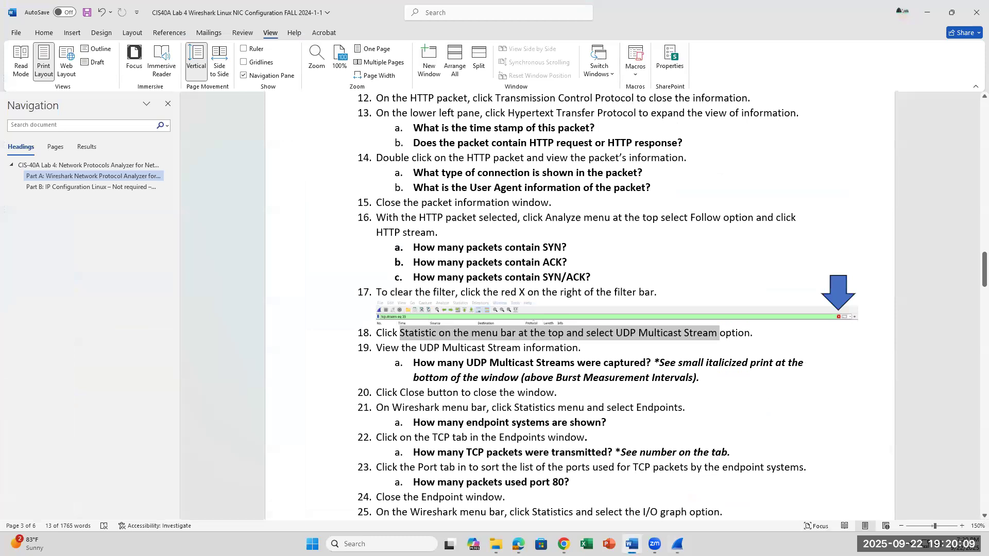
pyautogui.click(632, 545)
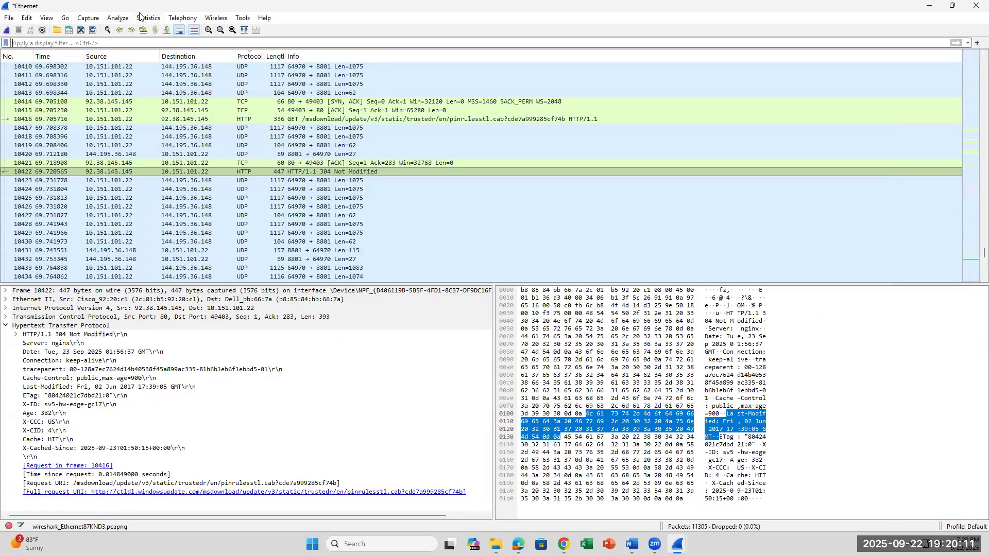
pyautogui.click(140, 17)
pyautogui.click(144, 77)
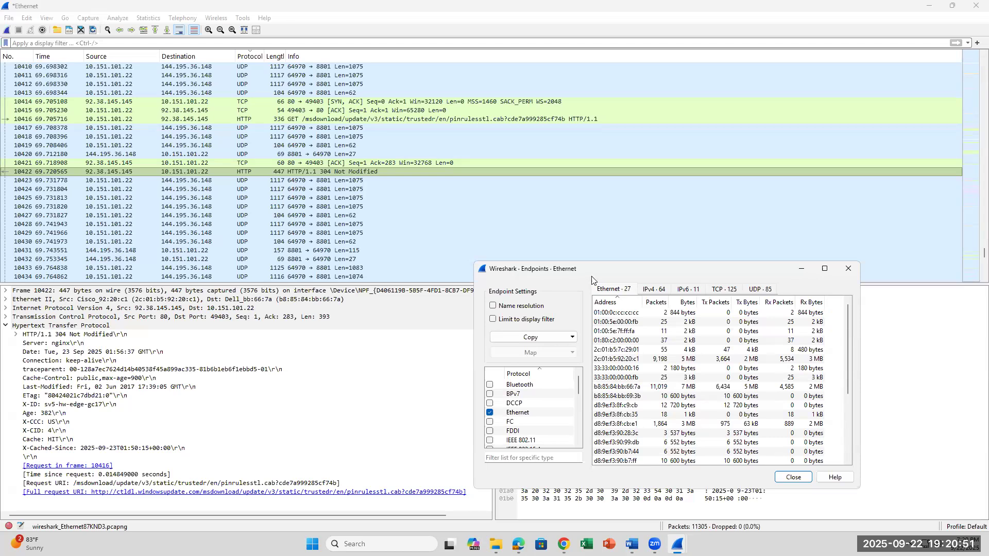
# Look through the protocol list in the Endpoints window, and reread lab step 21's endpoint question in Word.
pyautogui.scroll(-4, 503, 399)
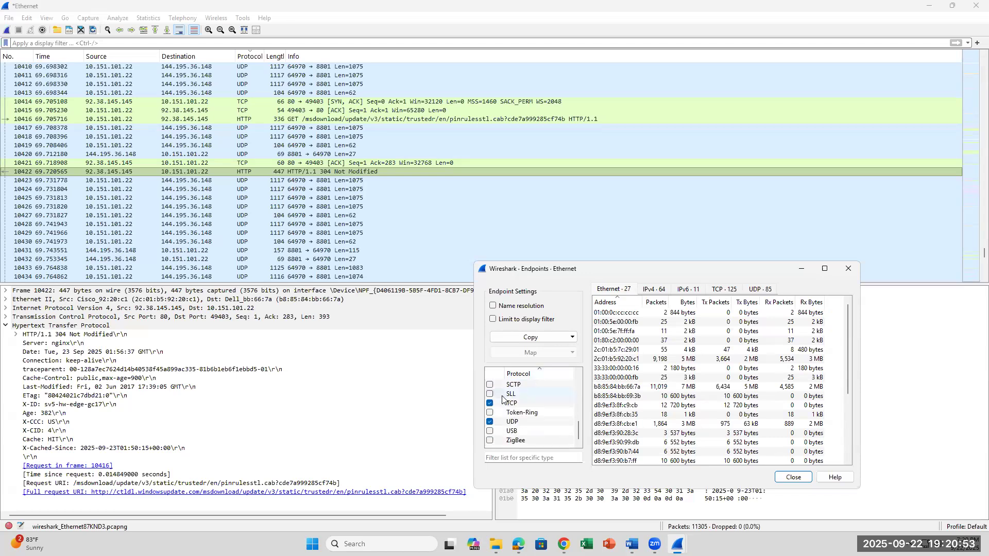
pyautogui.scroll(4, 503, 399)
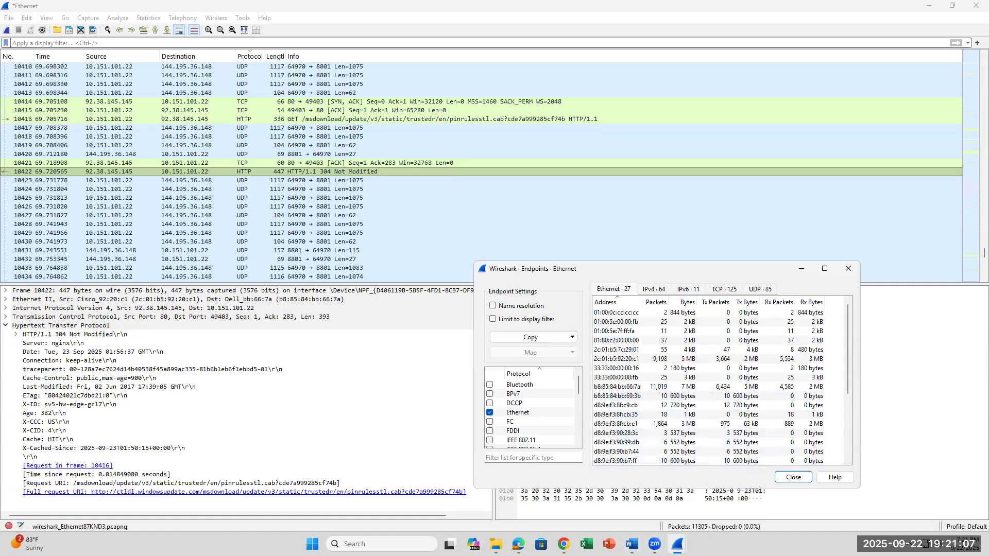
pyautogui.click(632, 544)
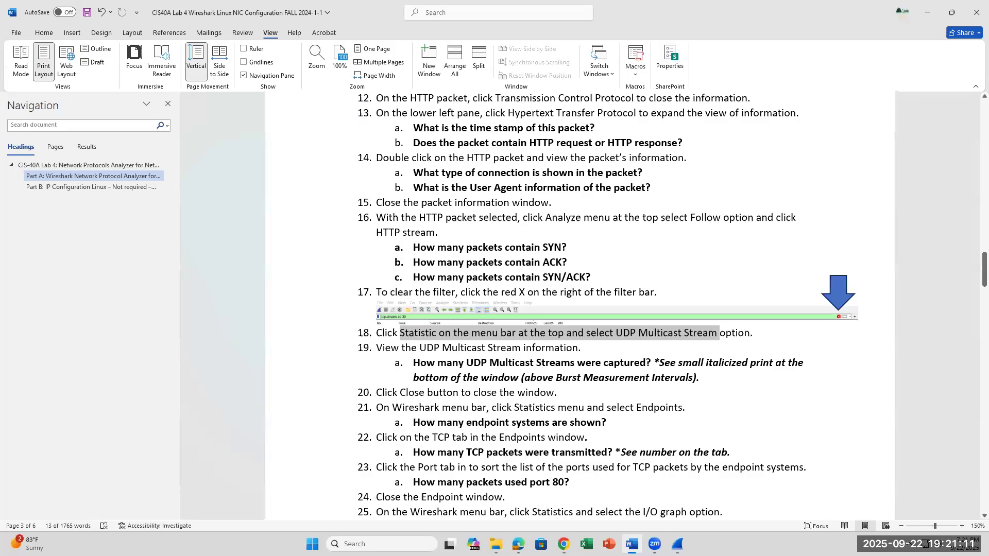
pyautogui.click(632, 545)
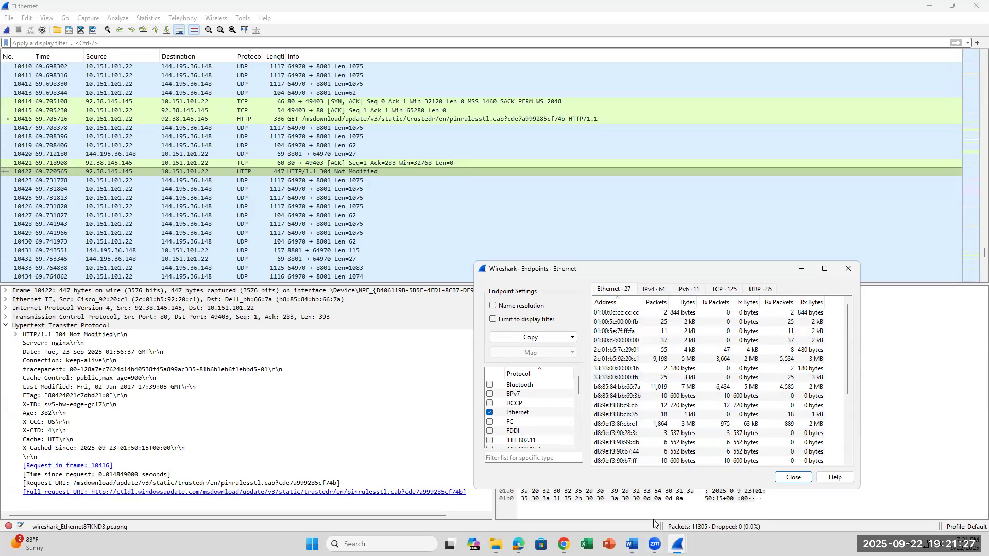
# Read lab steps 22 and 23 about TCP packets and port 80 in Word, and switch back to the Endpoints window.
pyautogui.hotkey('alt', 'Tab')
pyautogui.click(636, 541)
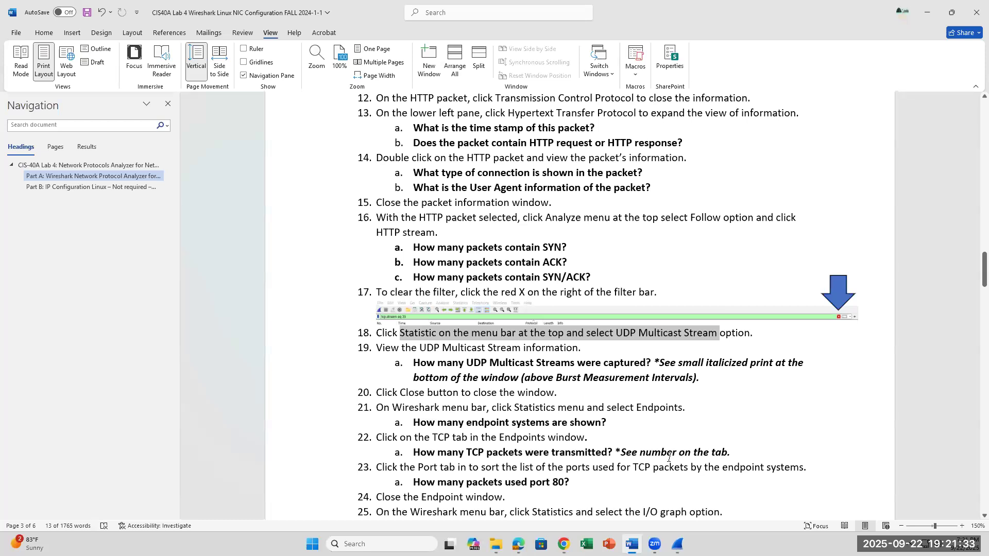
pyautogui.scroll(-2, 669, 458)
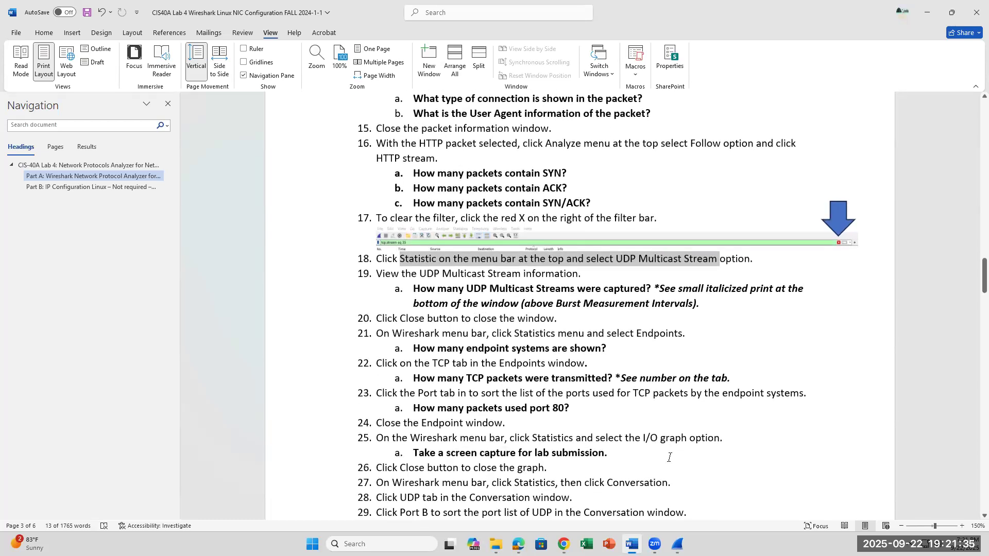
pyautogui.moveTo(678, 544)
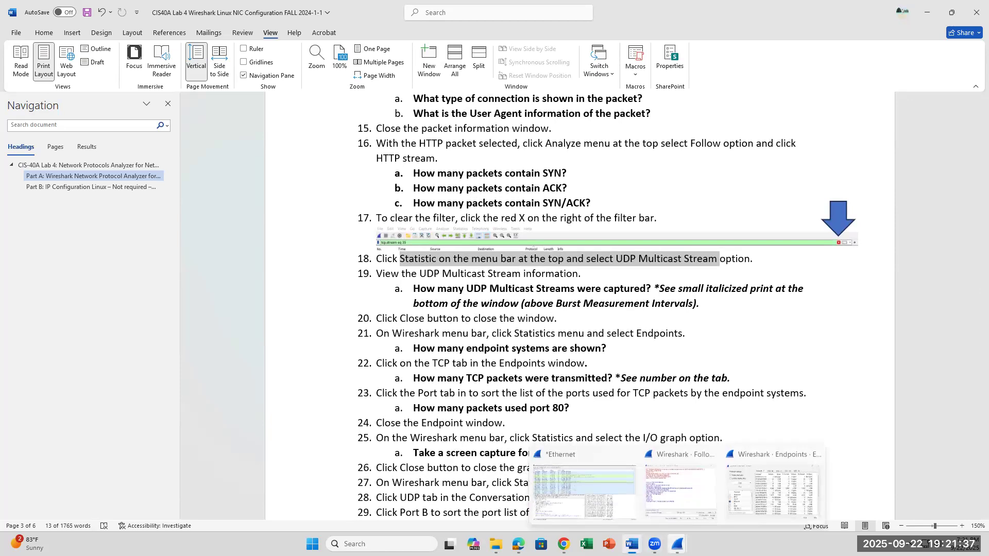
pyautogui.click(743, 514)
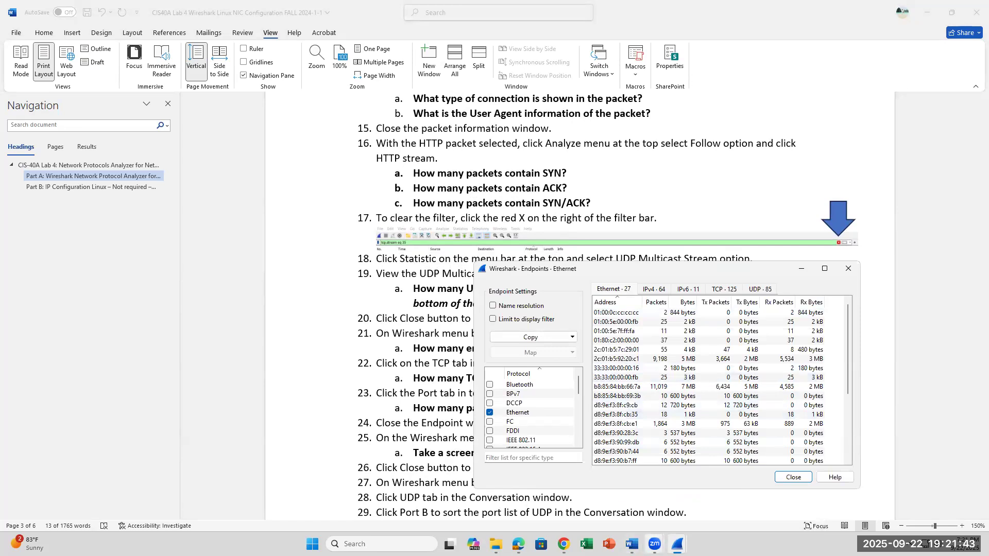
pyautogui.click(633, 544)
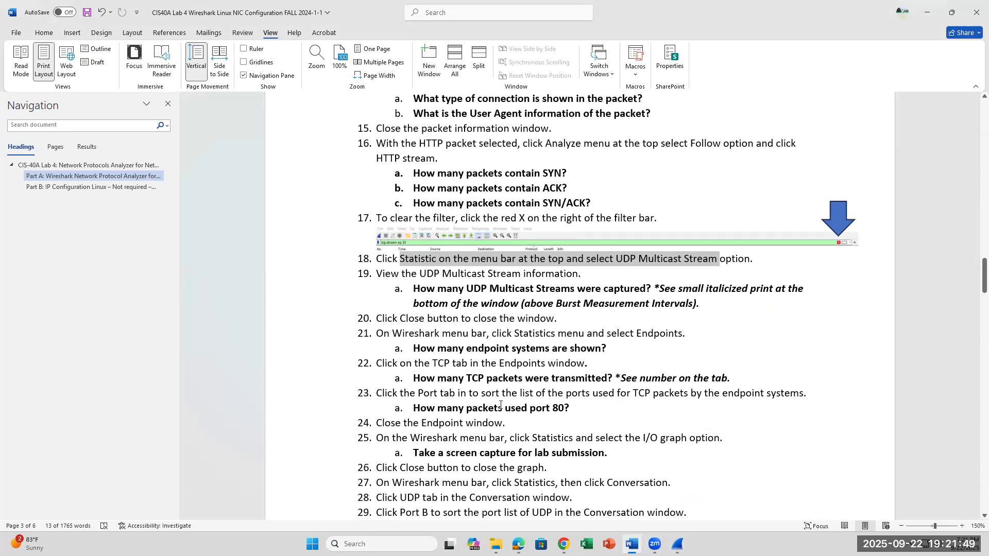
pyautogui.click(677, 544)
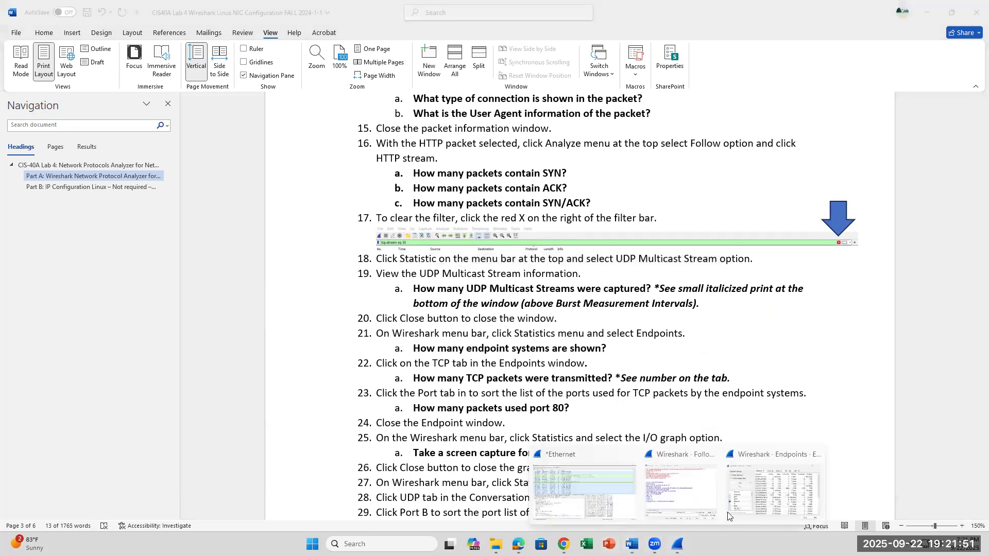
pyautogui.click(742, 491)
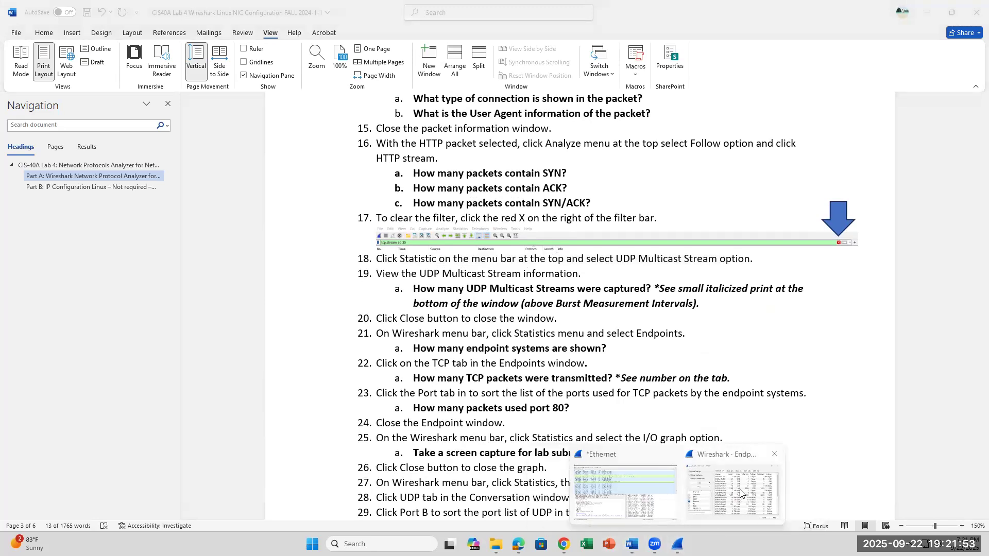
# Look through the Ethernet endpoints list in Wireshark, and recheck lab step 21's endpoint question in Word.
pyautogui.scroll(-2, 674, 364)
pyautogui.scroll(2, 675, 364)
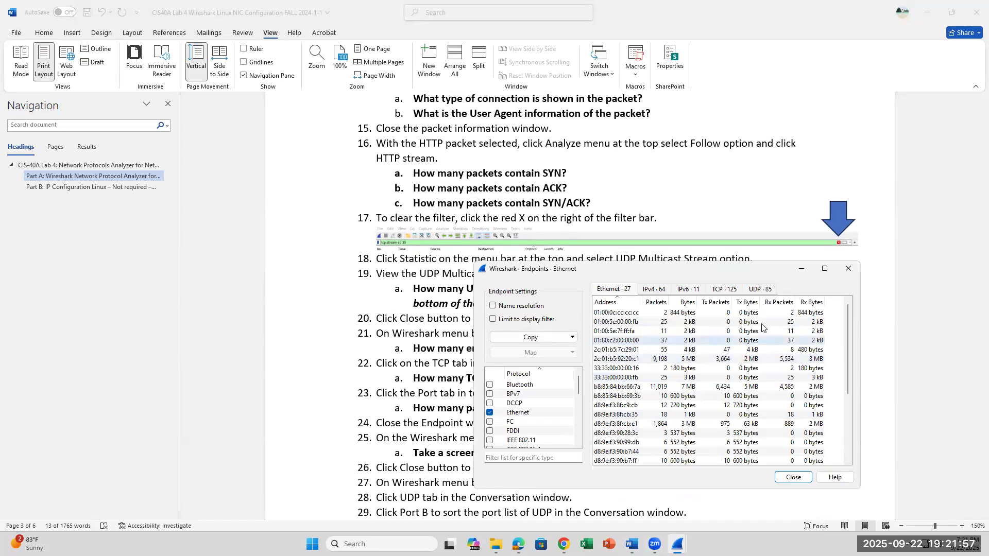
pyautogui.scroll(-2, 848, 367)
pyautogui.moveTo(845, 360); pyautogui.dragTo(845, 337)
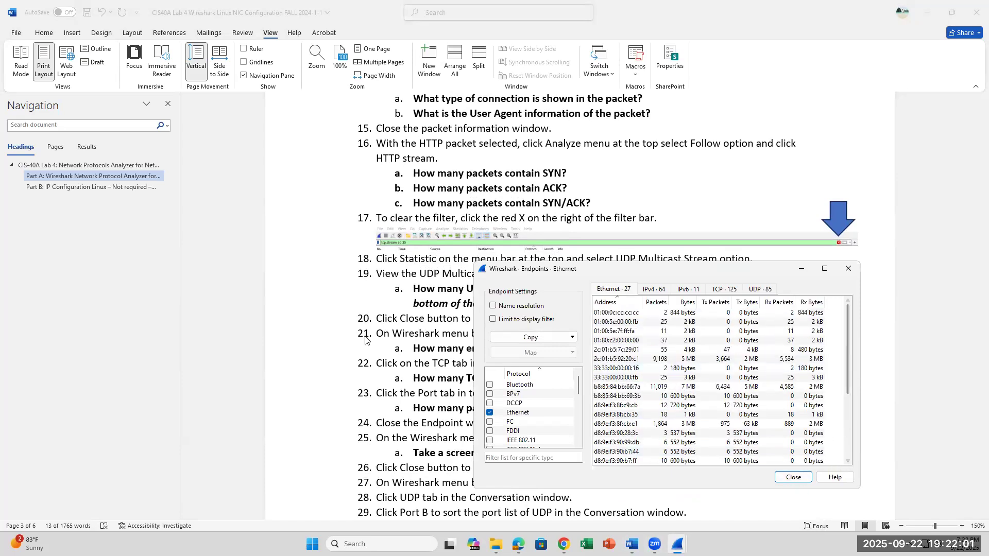
pyautogui.click(437, 314)
pyautogui.click(613, 349)
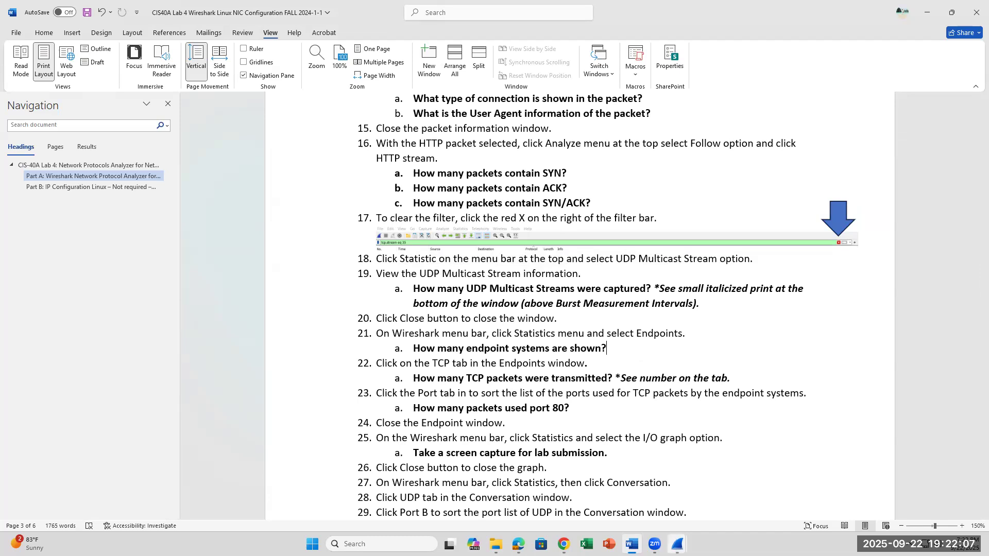
# Return to Wireshark's Endpoints window, show the TCP endpoints, and sort them by port in ascending order.
pyautogui.click(677, 544)
pyautogui.click(722, 492)
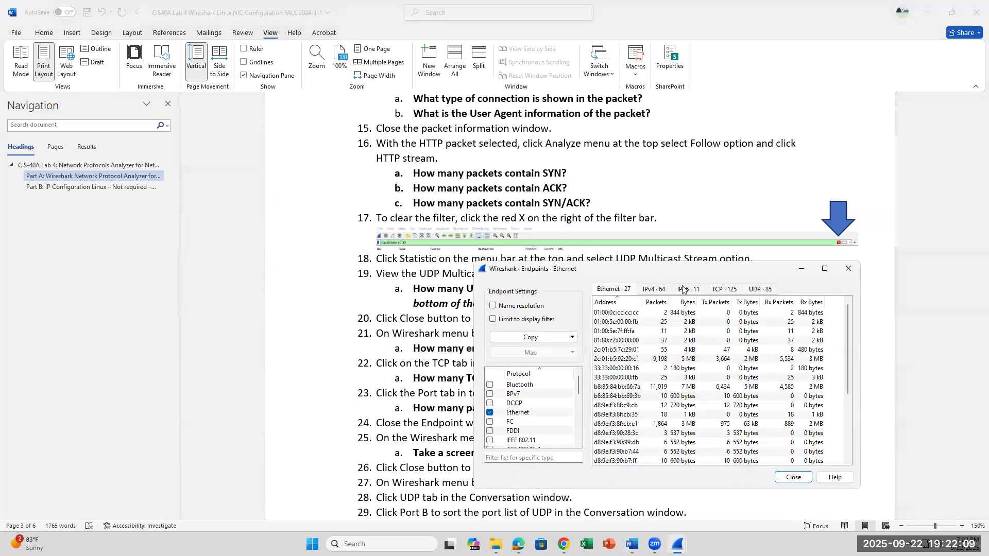
pyautogui.click(719, 290)
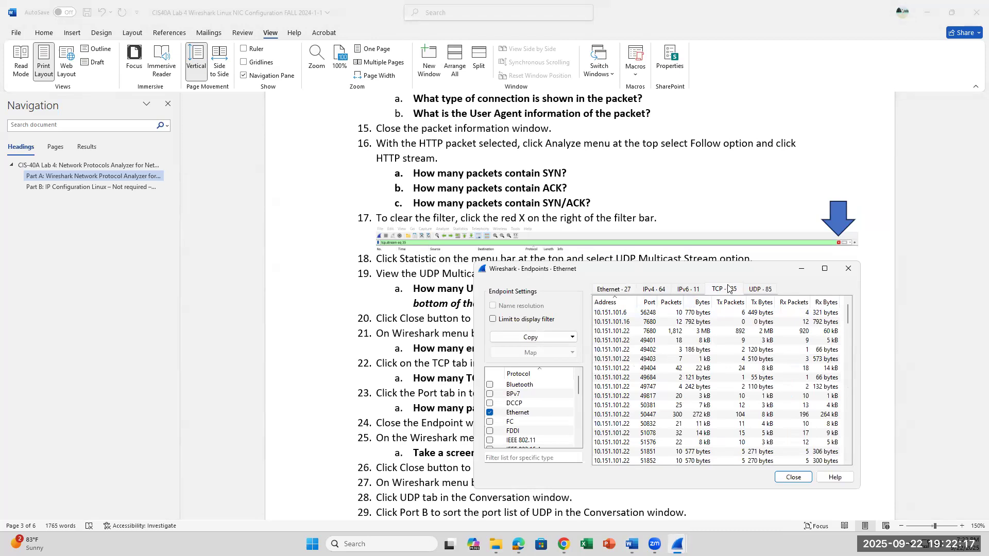
pyautogui.click(649, 304)
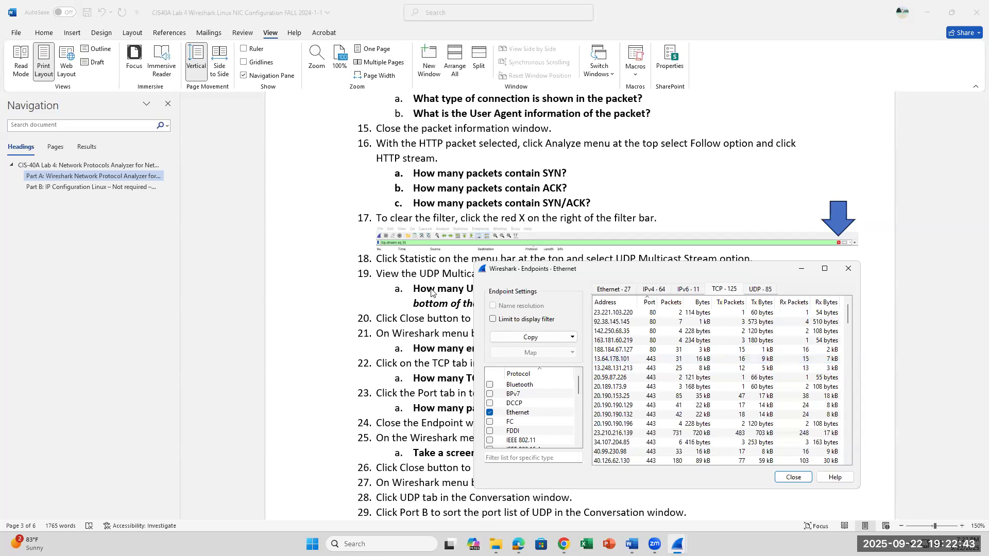
# Check the packet counts of the port 80 endpoints against lab step 23, and close the Endpoints window.
pyautogui.scroll(-3, 466, 255)
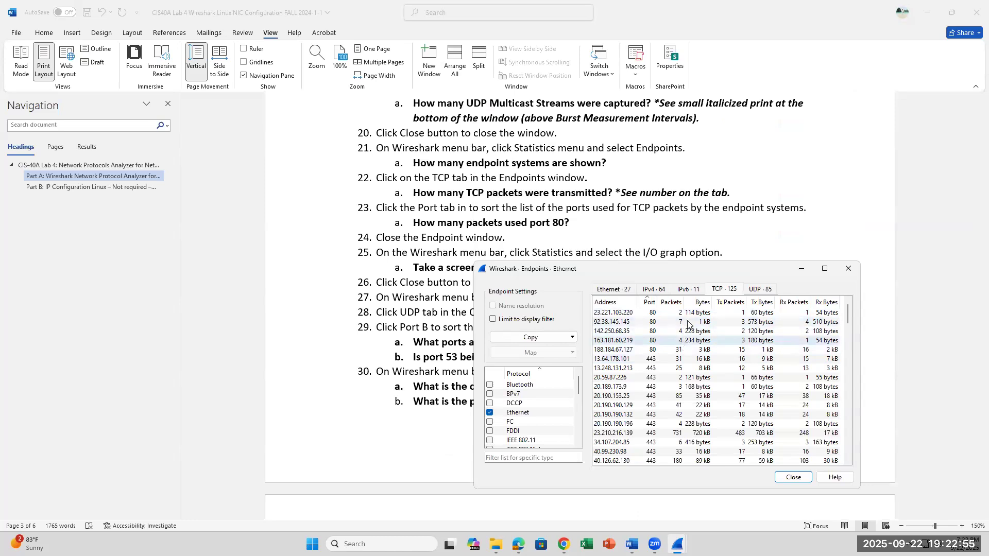
pyautogui.click(670, 351)
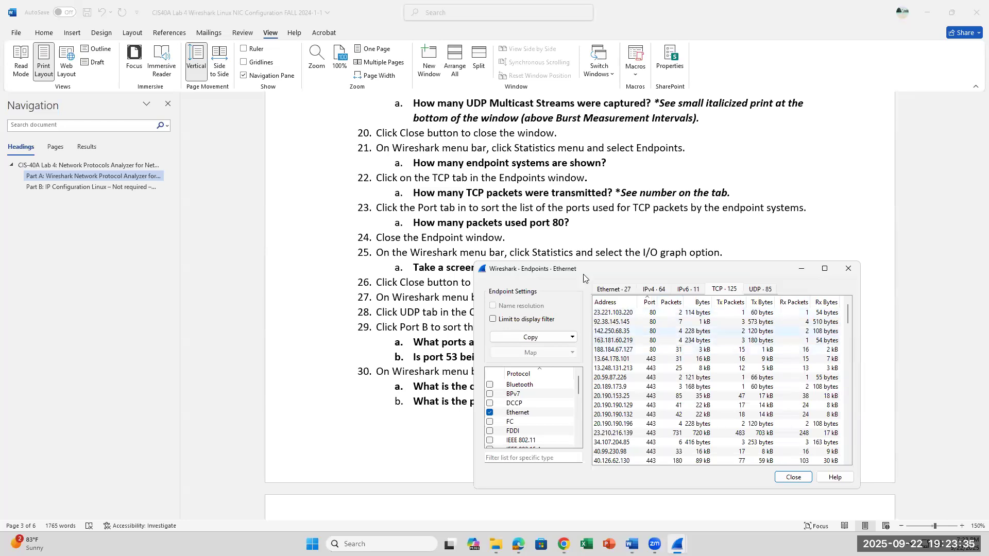
pyautogui.scroll(-3, 557, 234)
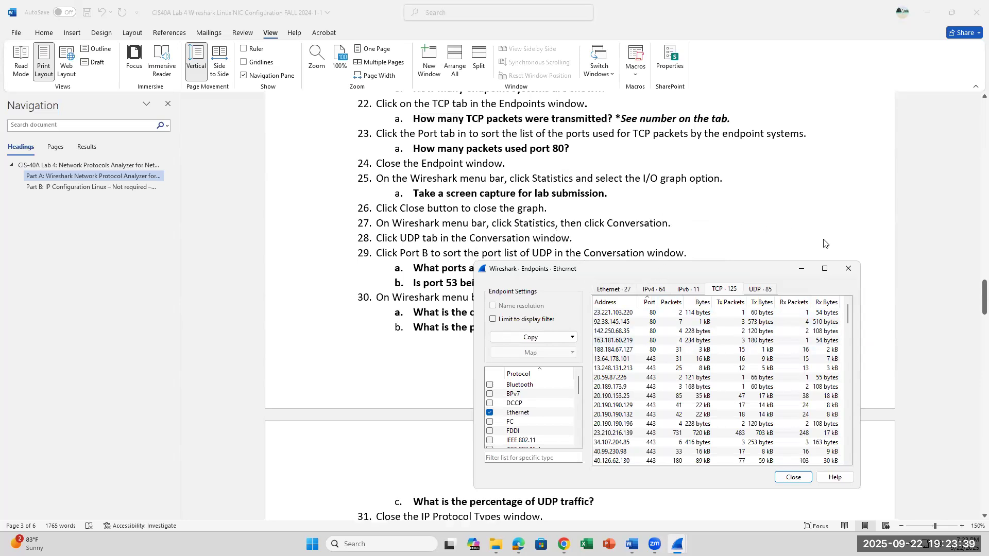
pyautogui.click(849, 269)
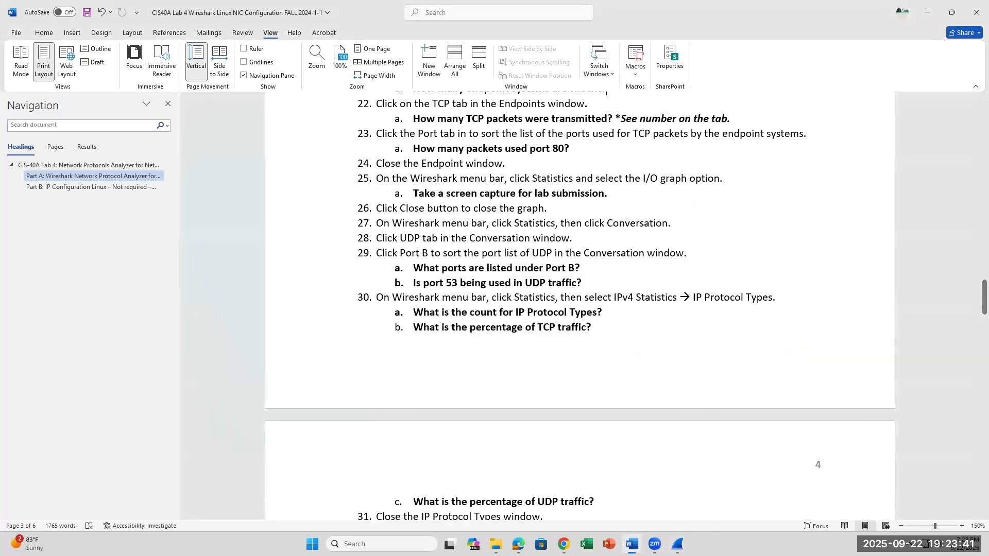
# Switch to the main Wireshark capture window and open the I/O Graphs statistics for the capture.
pyautogui.moveTo(677, 544)
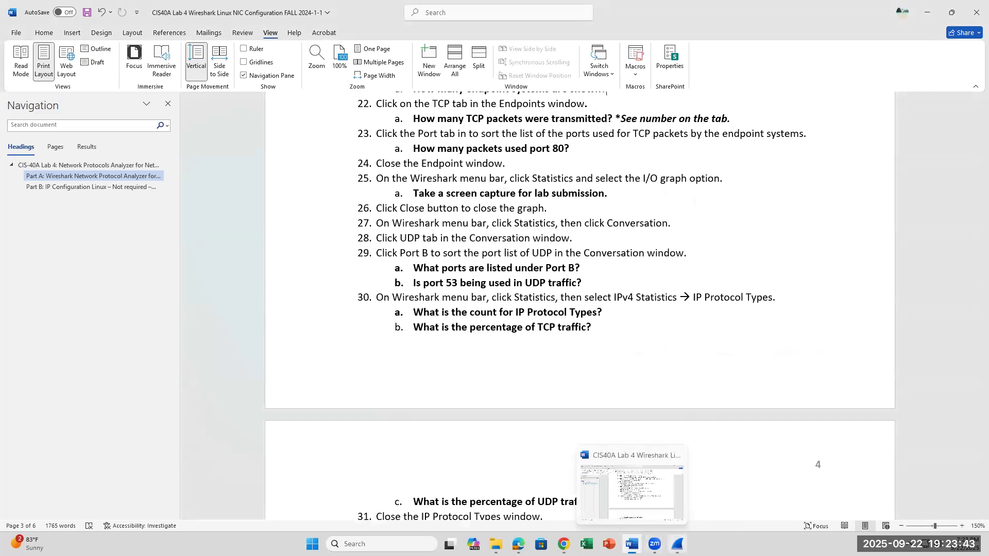
pyautogui.click(677, 486)
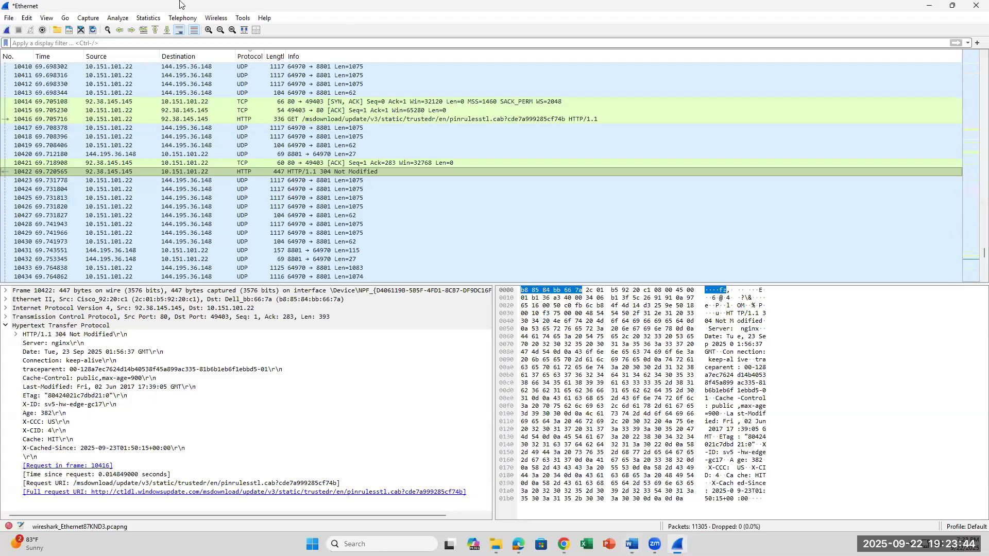
pyautogui.click(149, 17)
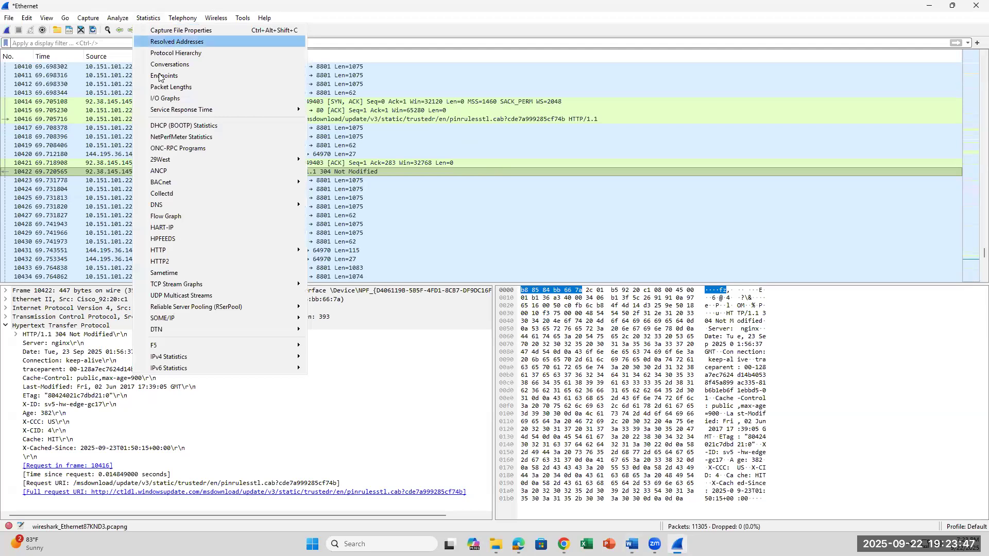
pyautogui.click(161, 100)
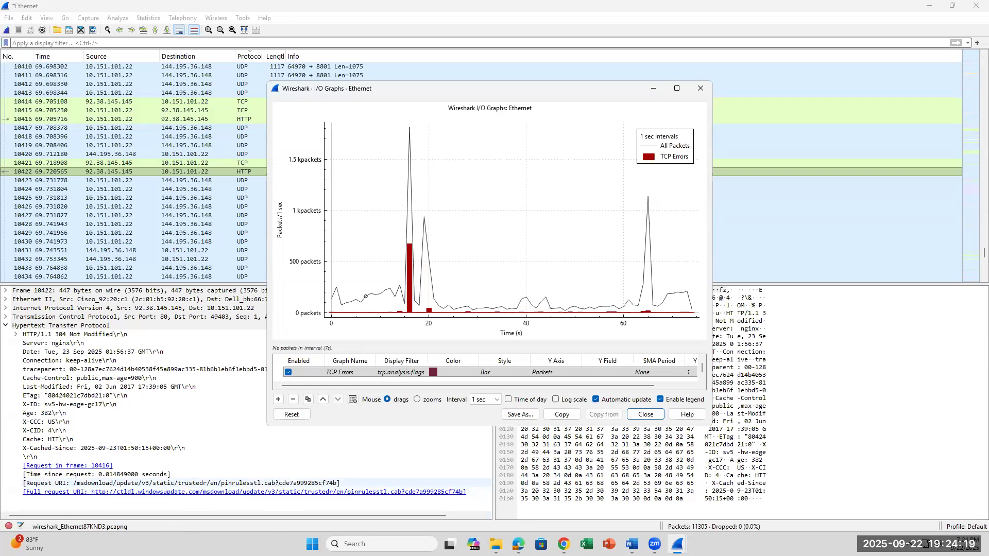
# Read lab steps 25 to 29 about the I/O graph and UDP conversations in Word, and return to the I/O graph.
pyautogui.click(631, 544)
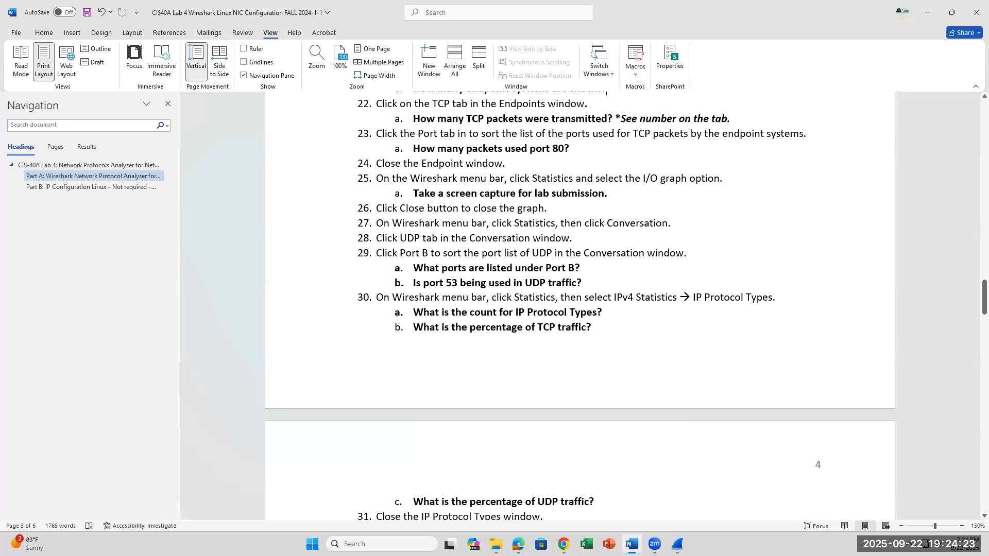
pyautogui.click(631, 543)
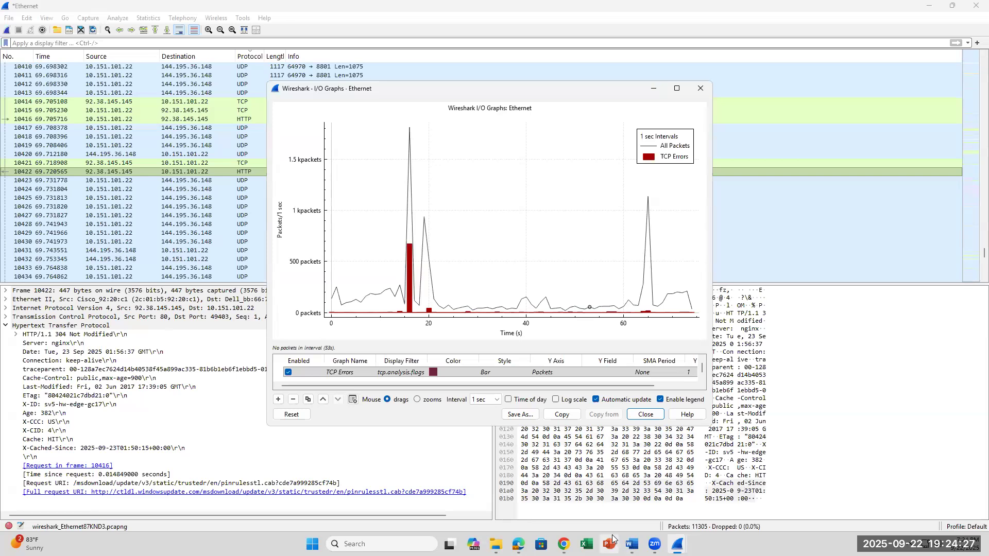
pyautogui.click(631, 544)
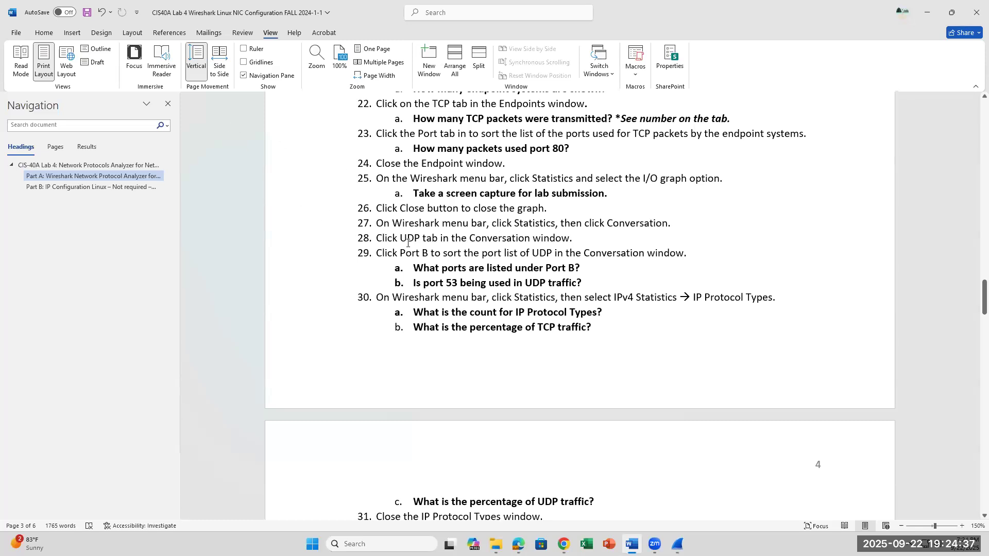
pyautogui.moveTo(399, 238); pyautogui.dragTo(555, 251)
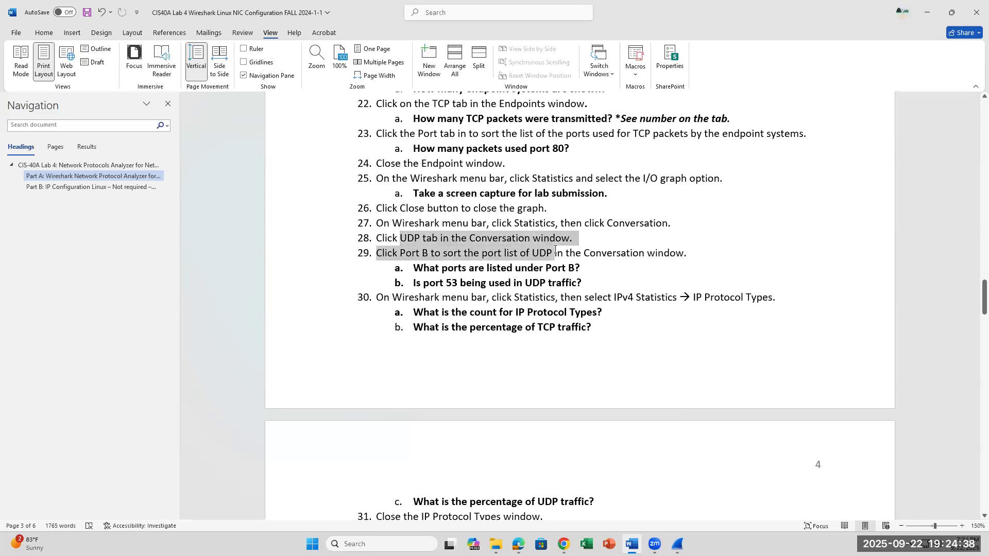
pyautogui.click(592, 280)
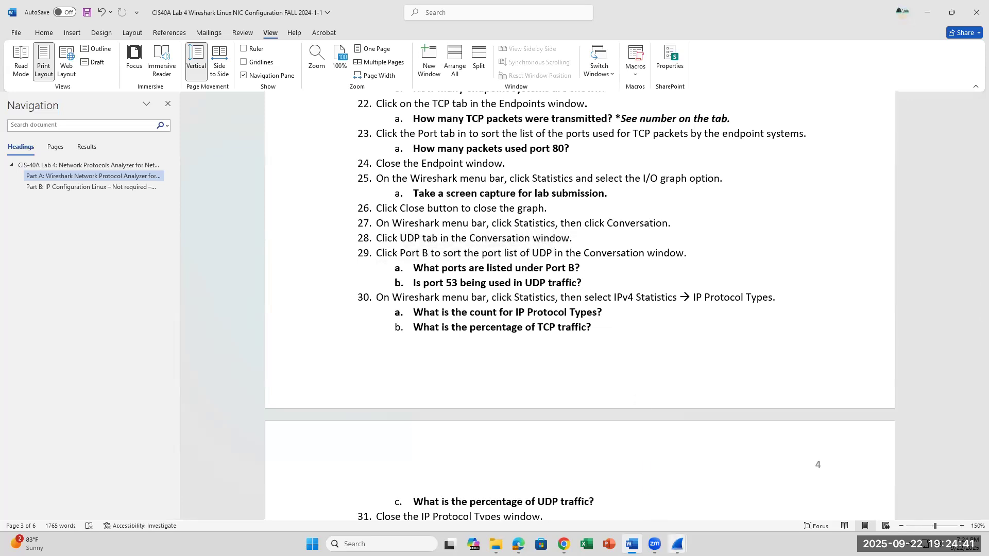
pyautogui.click(678, 544)
pyautogui.click(737, 469)
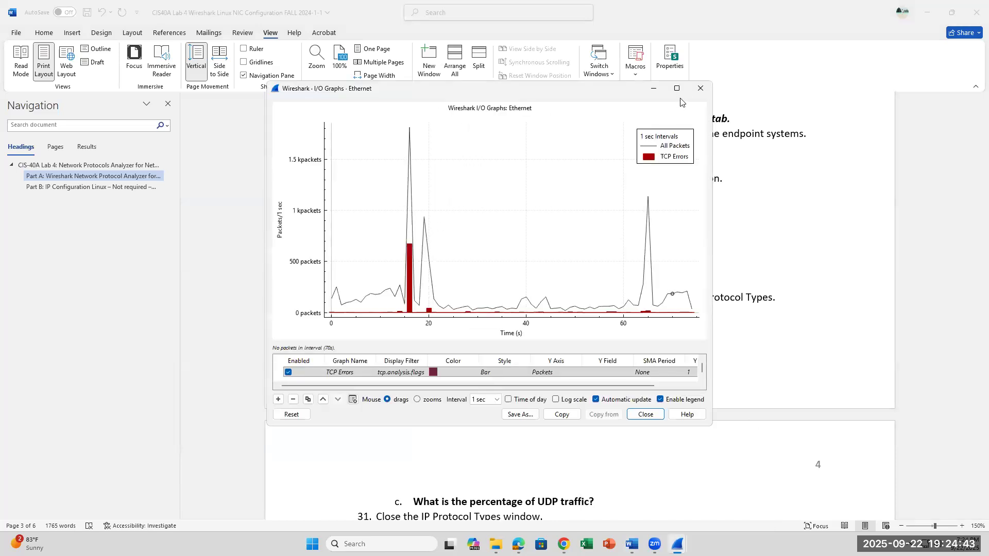
# Close the I/O graph, and restore the main Wireshark window to a smaller size so the lab steps stay readable beside it.
pyautogui.click(701, 88)
pyautogui.click(677, 545)
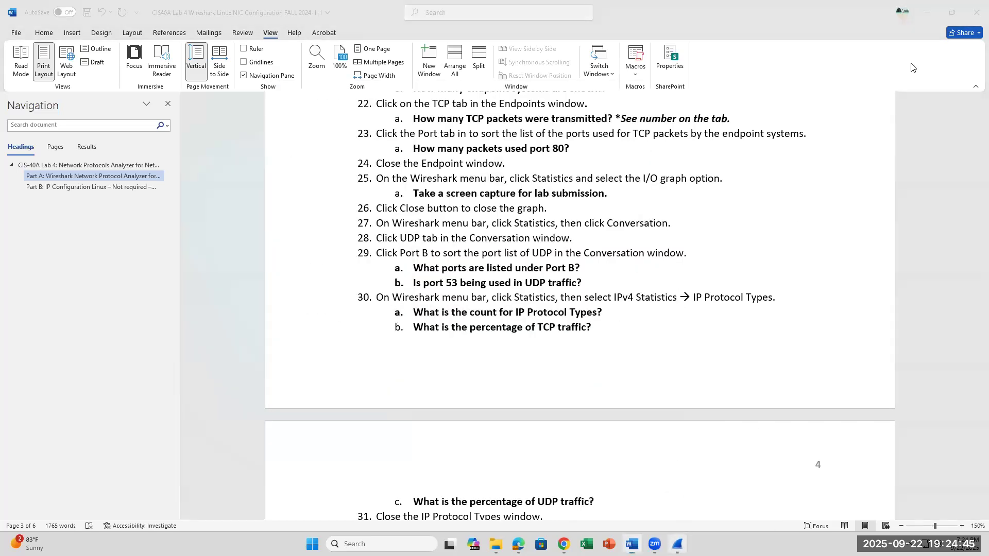
pyautogui.click(953, 6)
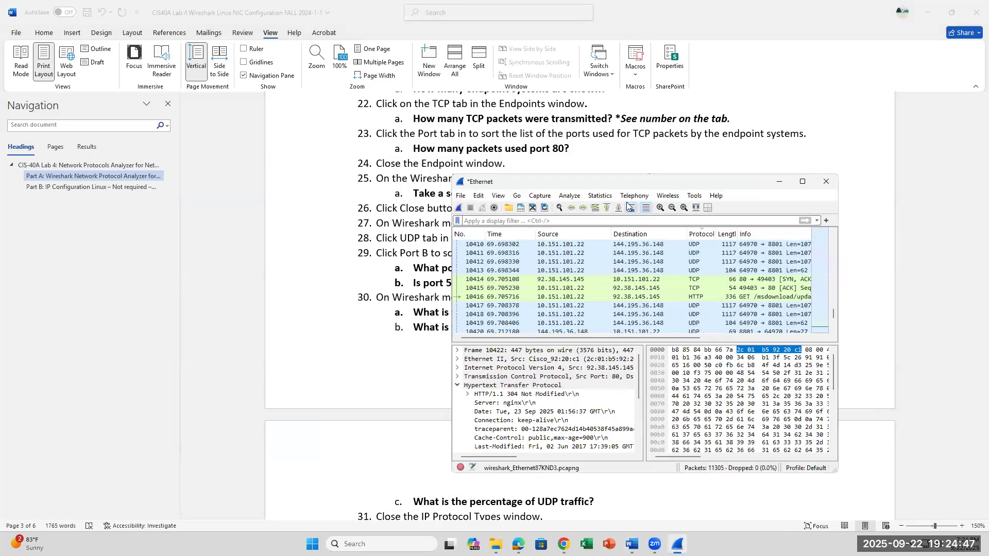
pyautogui.scroll(-3, 702, 200)
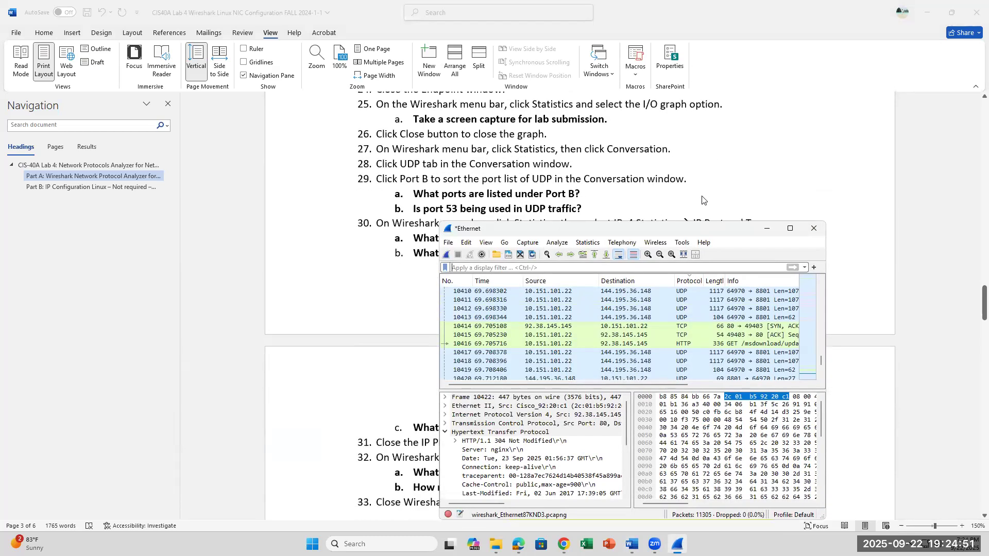
# Open the Conversations statistics, show the UDP conversations, and sort them by Port B in ascending order.
pyautogui.click(594, 245)
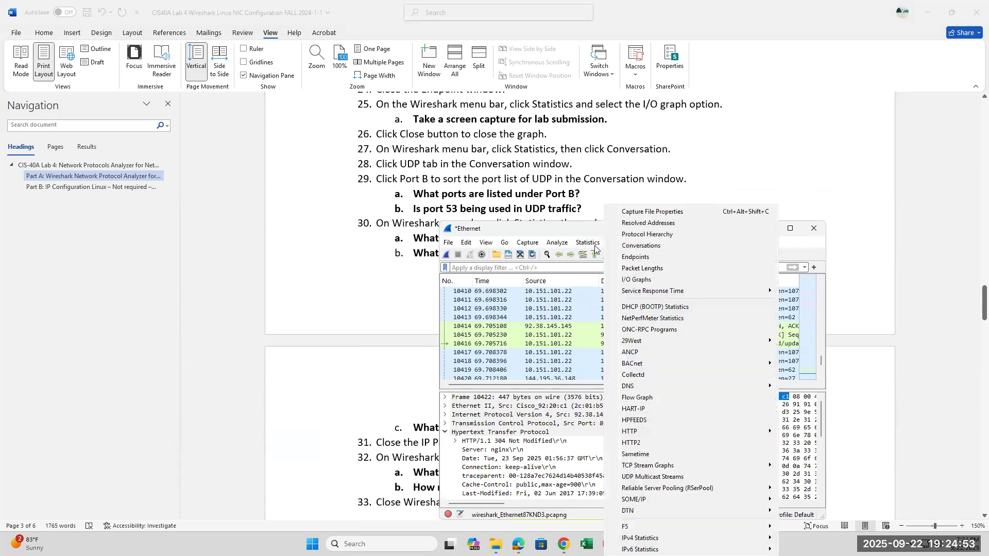
pyautogui.click(641, 246)
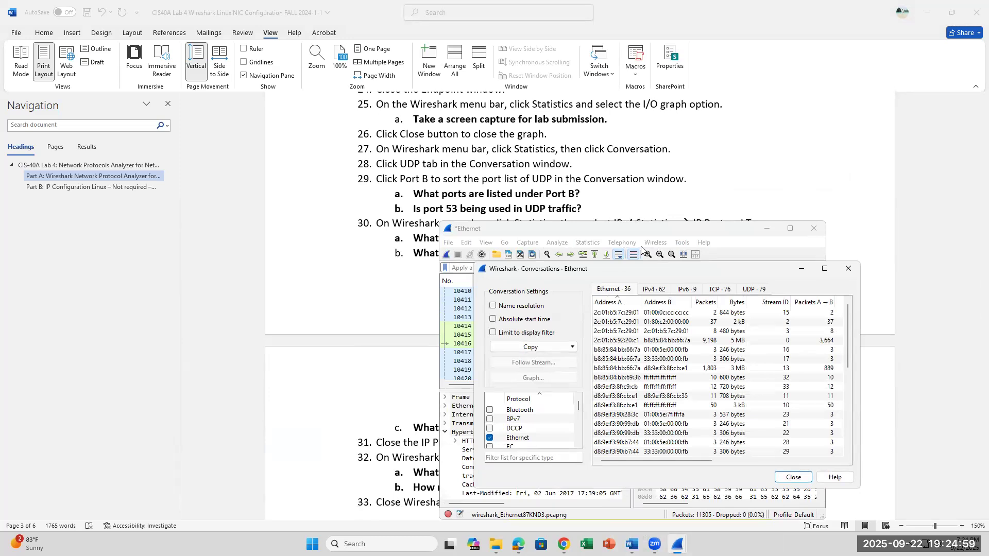
pyautogui.click(753, 290)
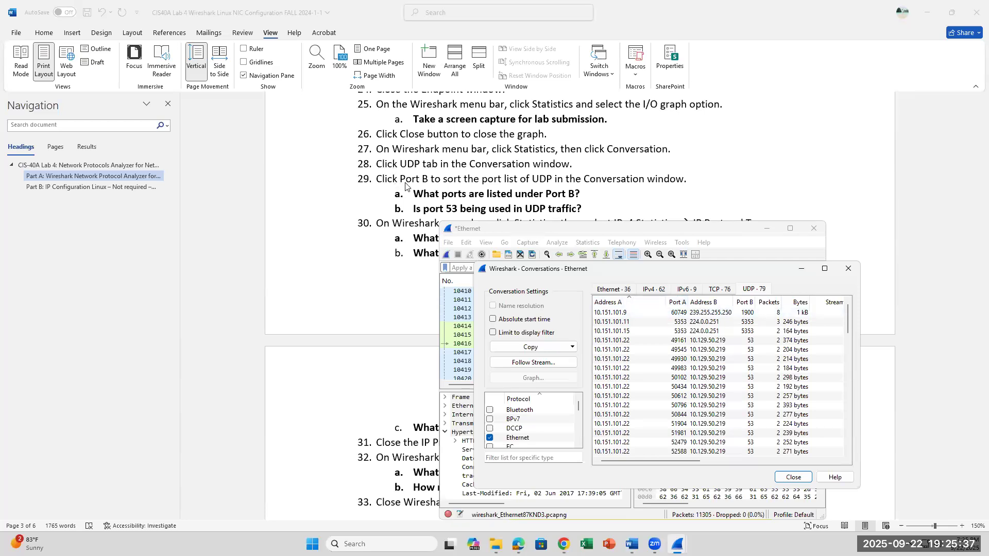
pyautogui.click(747, 302)
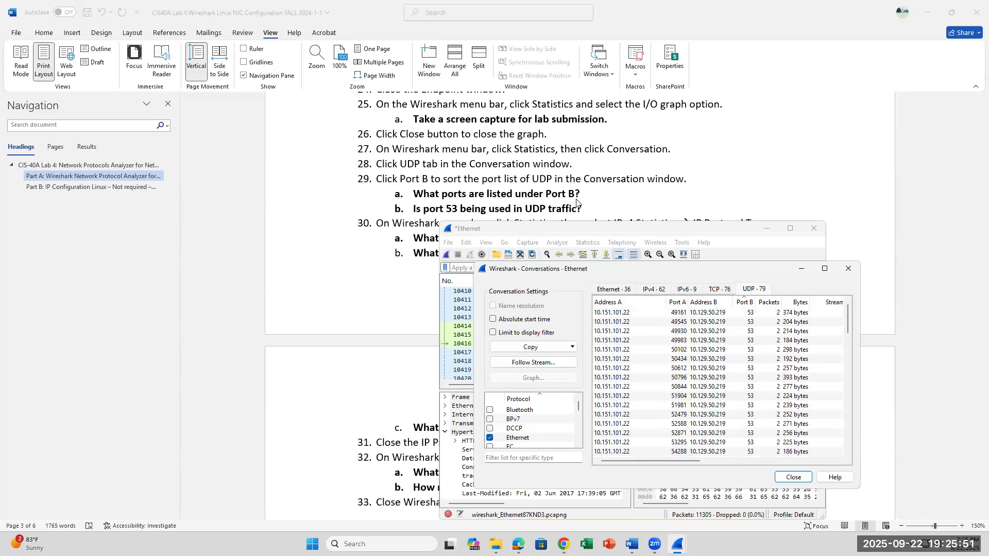
# Examine which ports are listed under Port B and whether port 53 is used, and bring lab step 30 into view in Word.
pyautogui.scroll(-10, 742, 382)
pyautogui.scroll(-3, 742, 382)
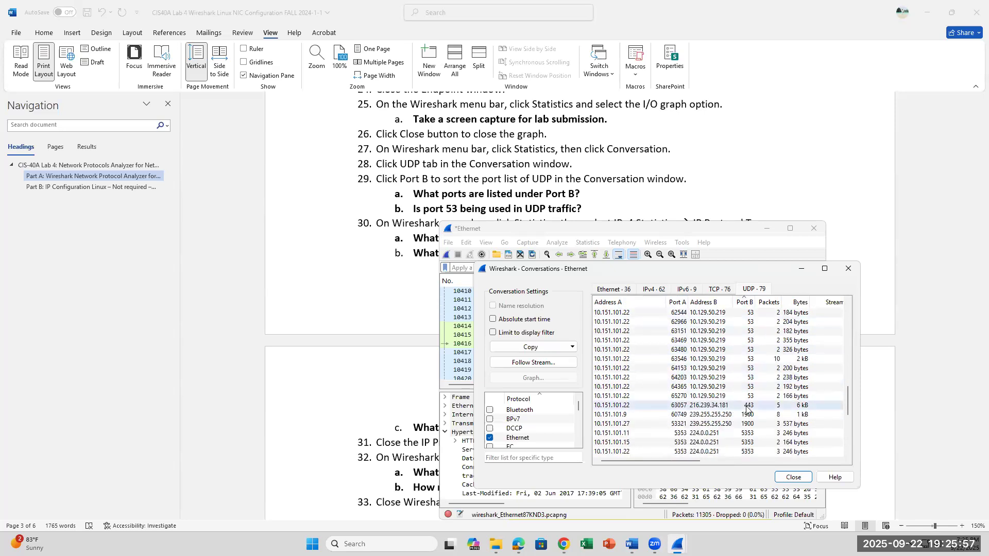
pyautogui.scroll(-10, 745, 440)
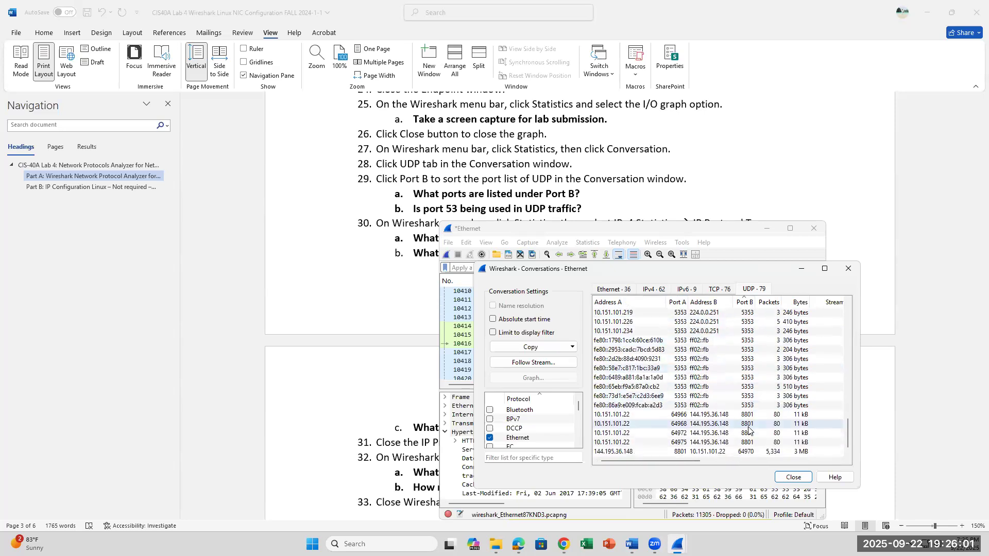
pyautogui.scroll(3, 744, 436)
pyautogui.scroll(12, 740, 442)
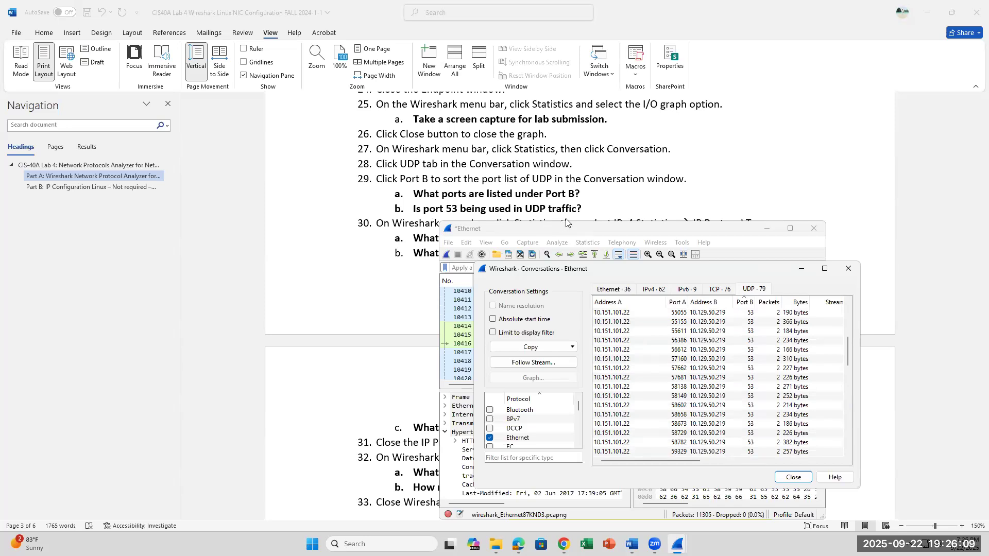
pyautogui.scroll(1, 566, 219)
pyautogui.scroll(-2, 566, 220)
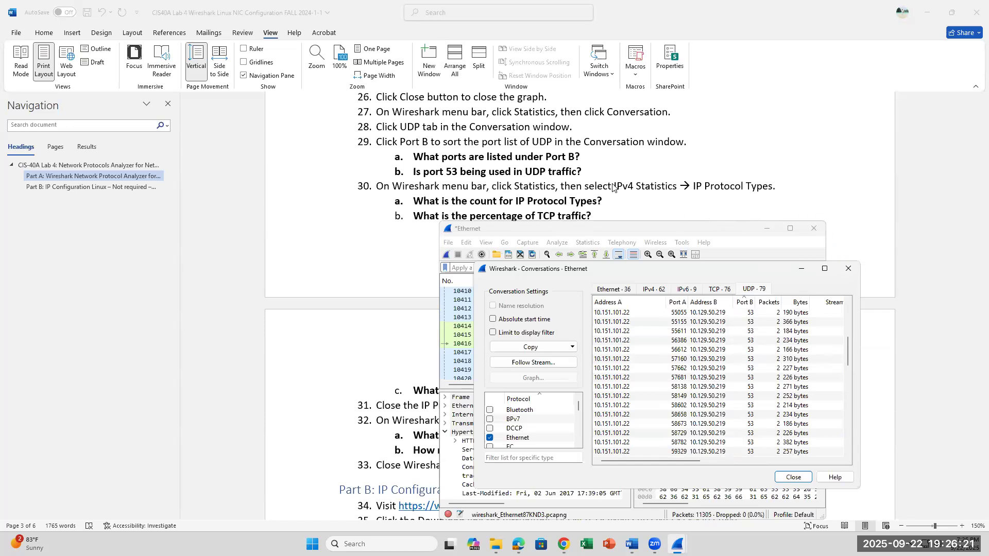
# Close the Conversations window and open the IPv4 statistics for IP Protocol Types.
pyautogui.click(848, 269)
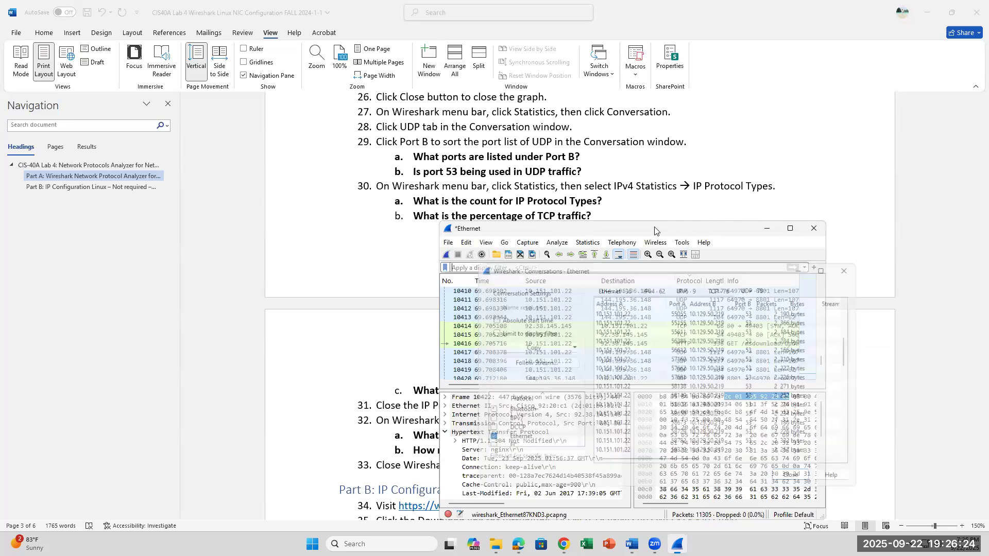
pyautogui.click(588, 243)
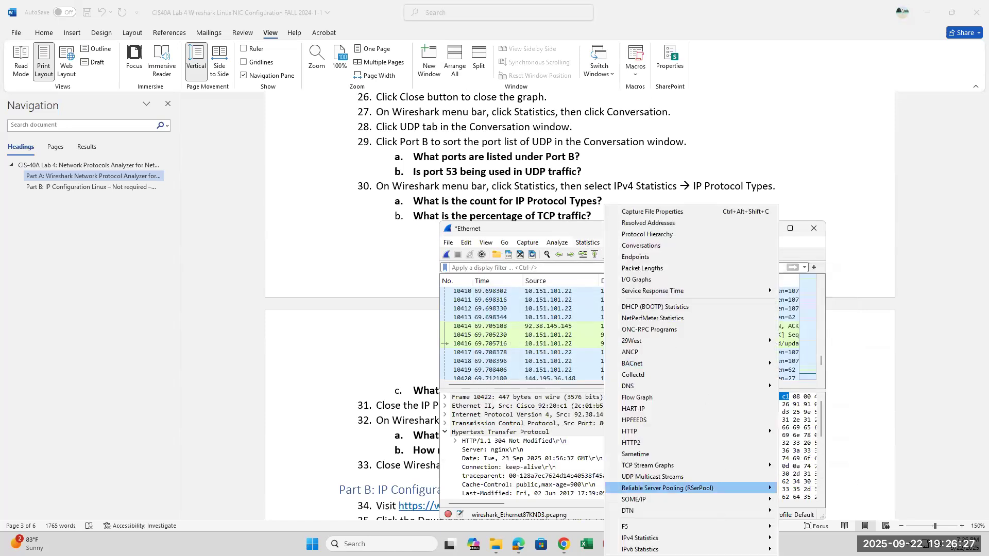
pyautogui.moveTo(705, 537)
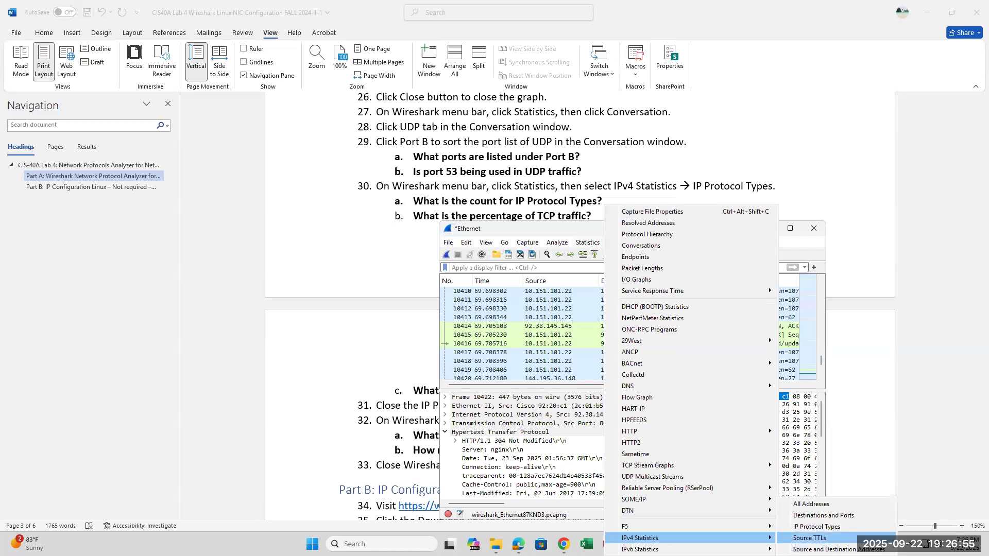
pyautogui.click(827, 528)
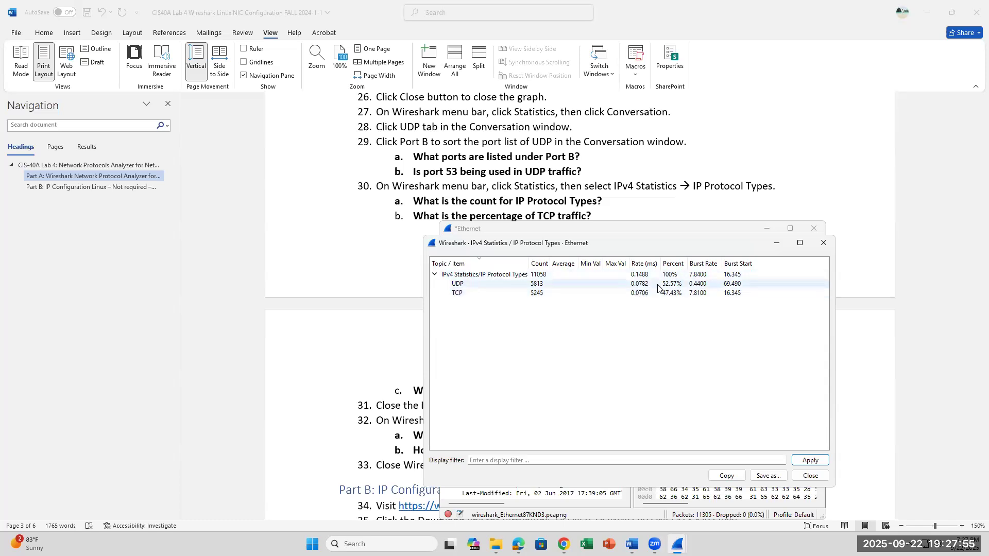
# Close the IP Protocol Types statistics and open the general DNS statistics at the Total Packets row.
pyautogui.scroll(-5, 599, 199)
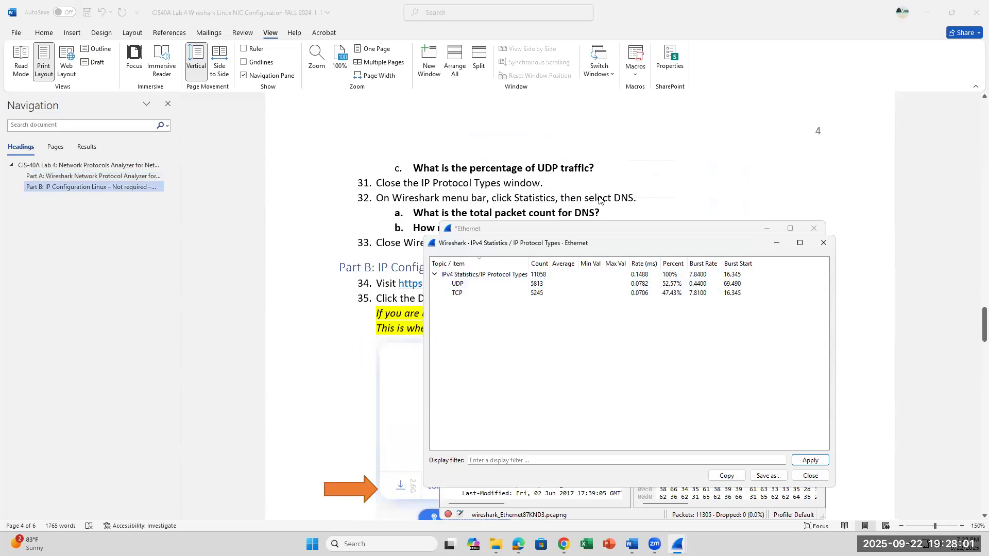
pyautogui.click(823, 244)
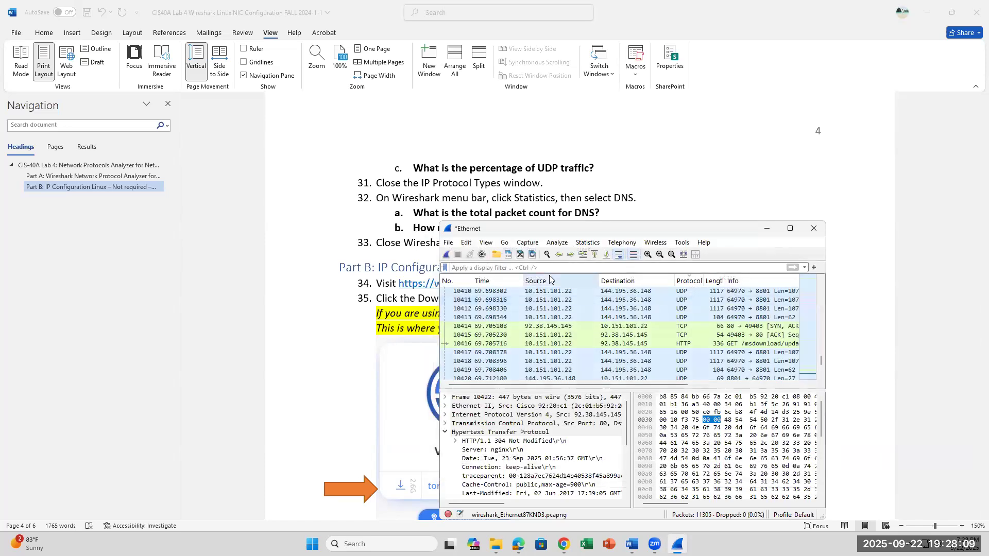
pyautogui.click(588, 243)
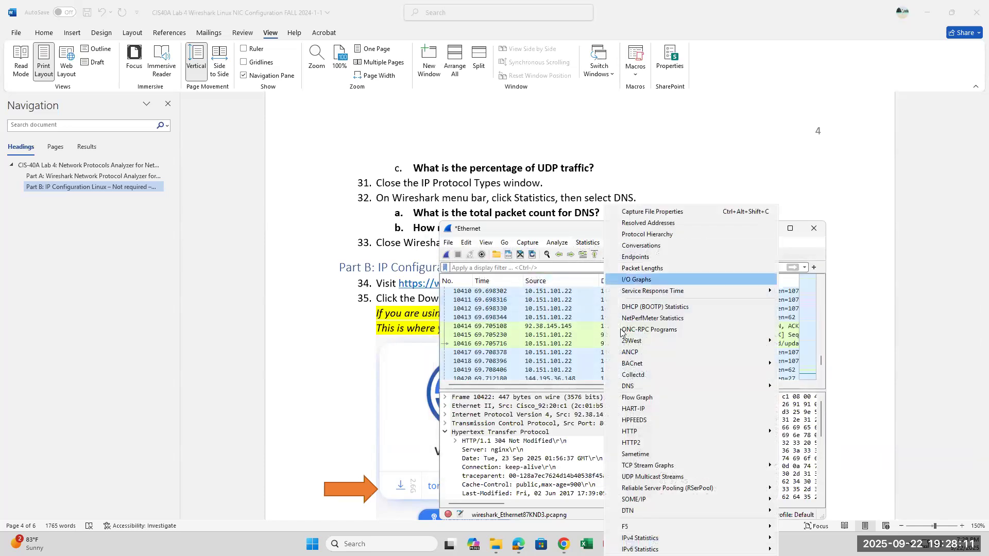
pyautogui.moveTo(746, 386)
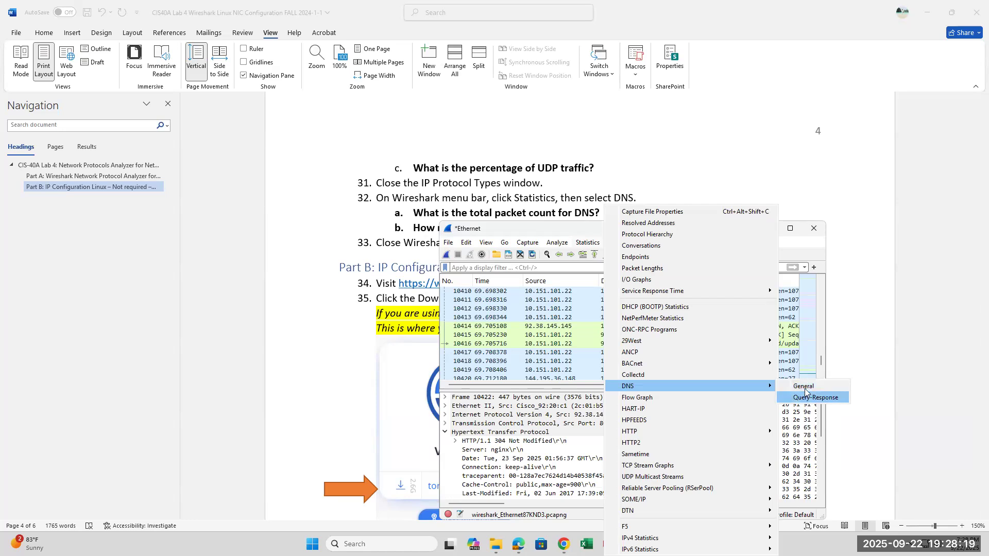
pyautogui.click(803, 387)
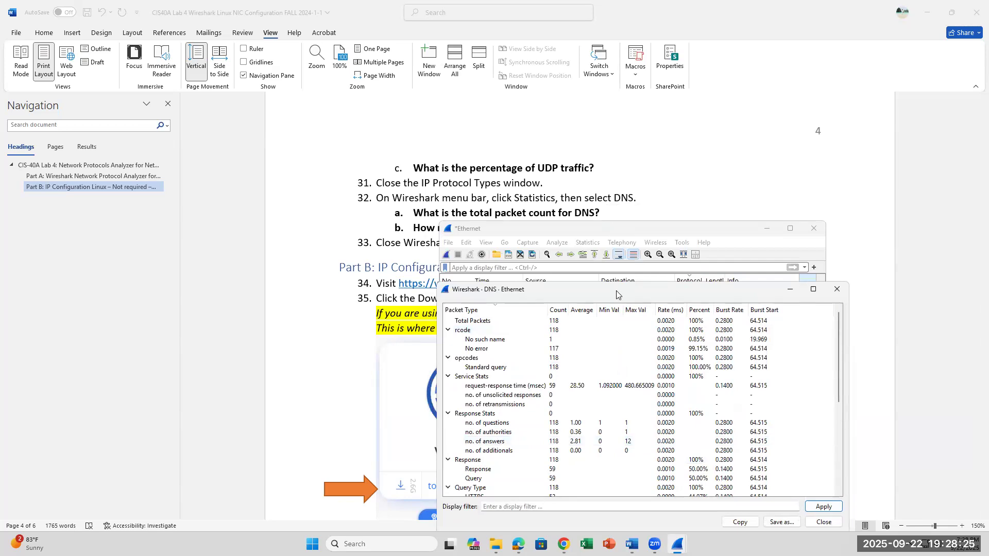
pyautogui.click(527, 325)
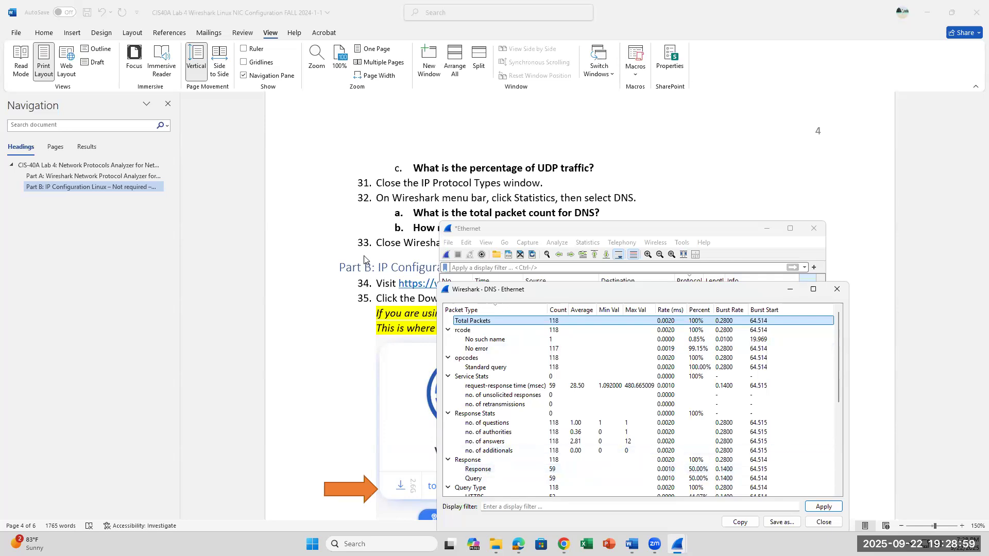
# Close the DNS statistics and quit Wireshark without saving the captured packets.
pyautogui.scroll(-1, 364, 259)
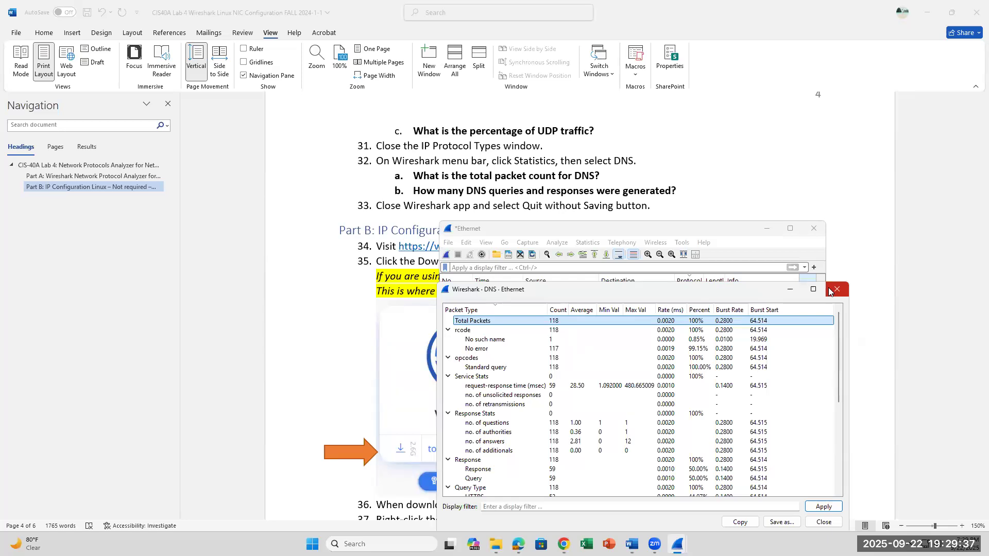
pyautogui.click(835, 289)
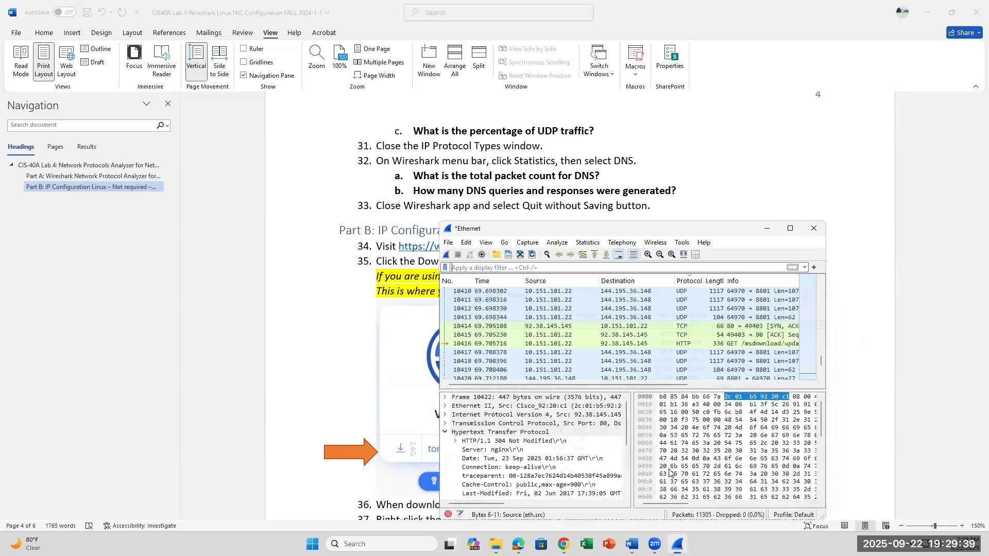
pyautogui.click(814, 228)
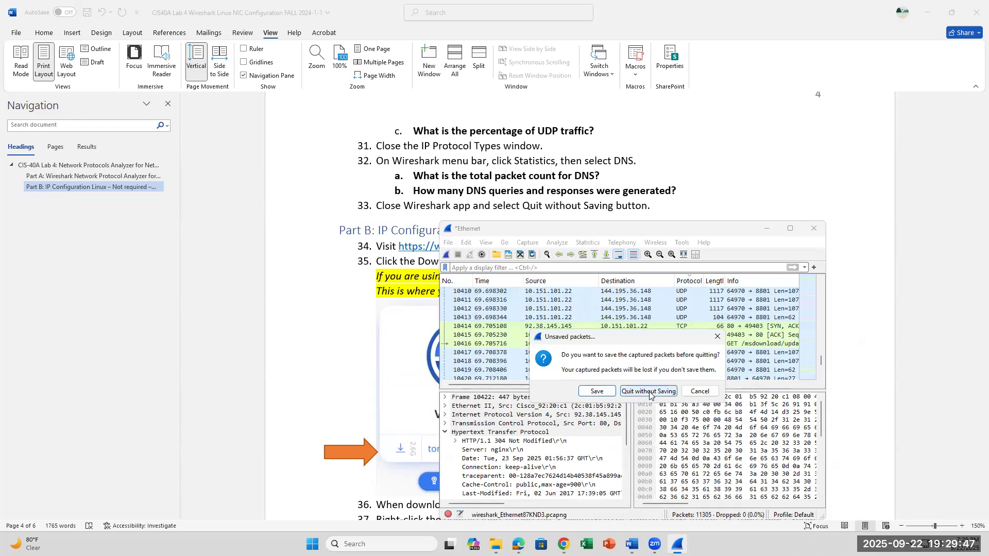
pyautogui.click(650, 393)
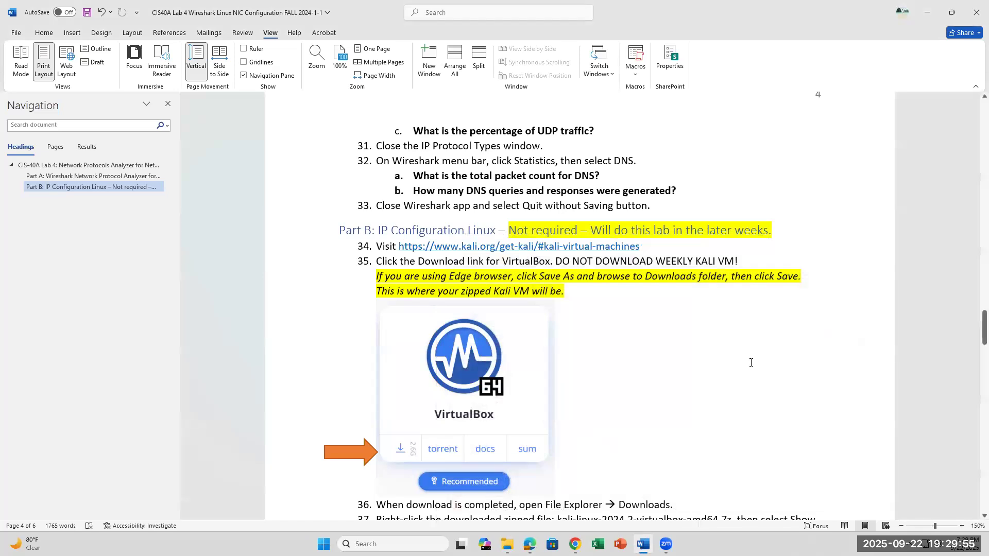
# Open the Kali virtual machines page from the link in lab step 34 and compare the recommended and weekly VirtualBox downloads.
pyautogui.scroll(-3, 757, 366)
pyautogui.scroll(2, 750, 362)
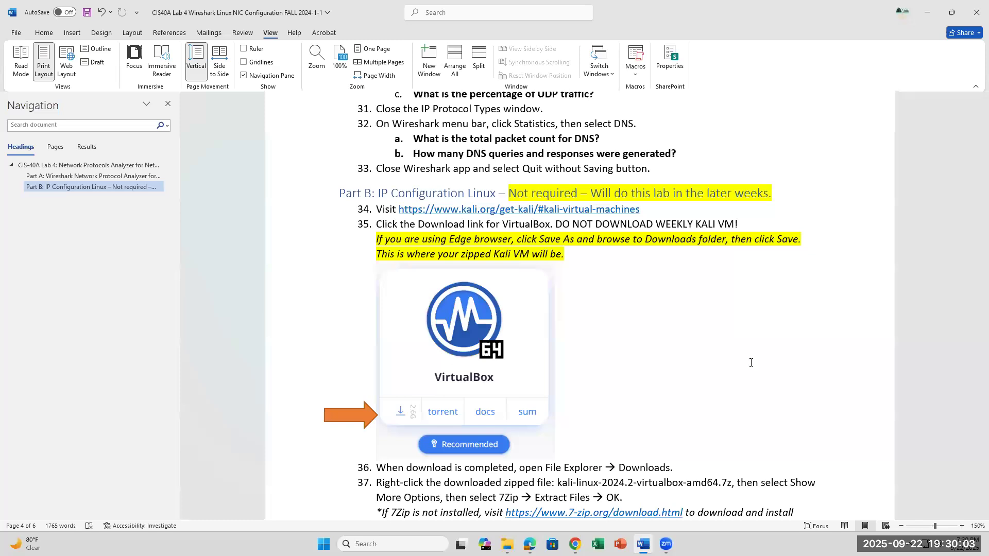
pyautogui.scroll(-1, 750, 362)
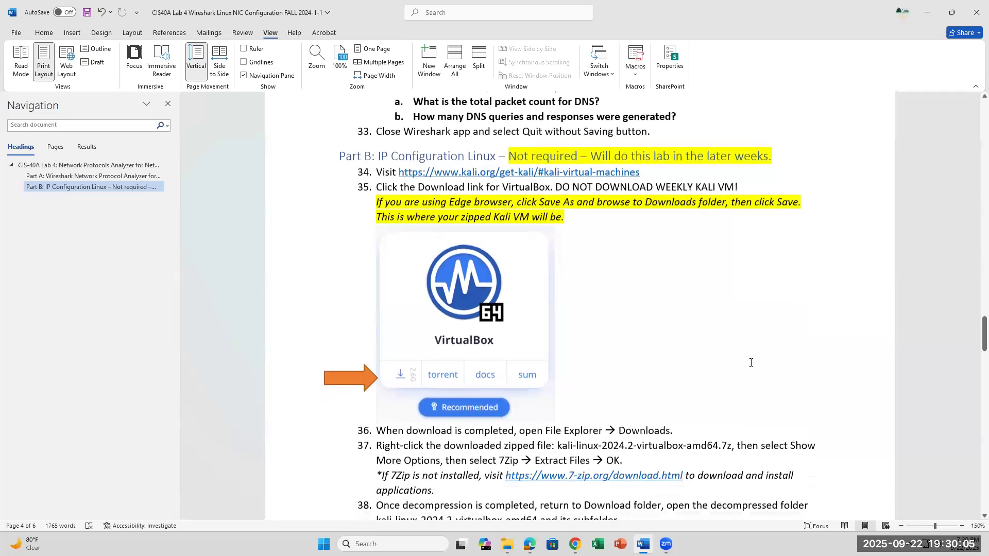
pyautogui.scroll(-1, 751, 362)
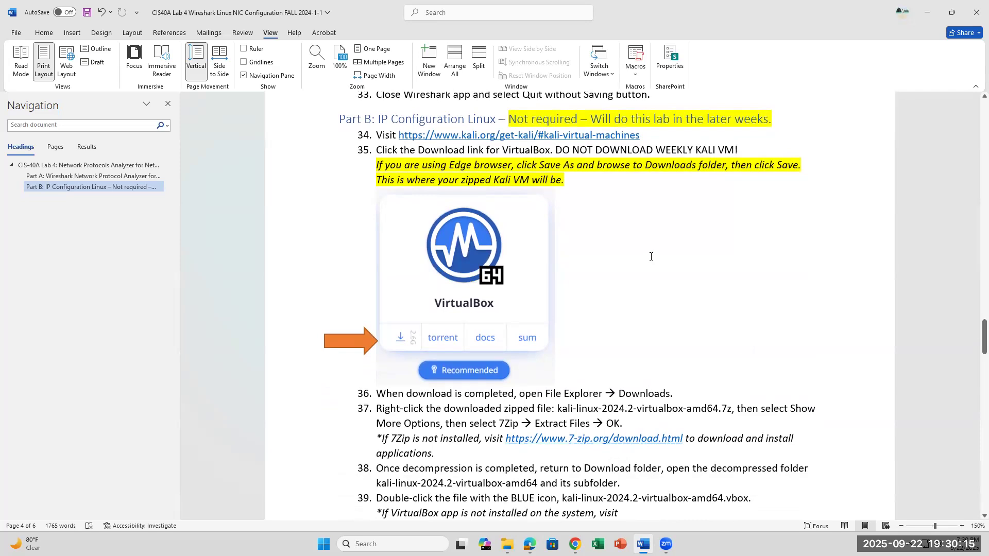
pyautogui.scroll(-1, 676, 428)
pyautogui.scroll(2, 676, 427)
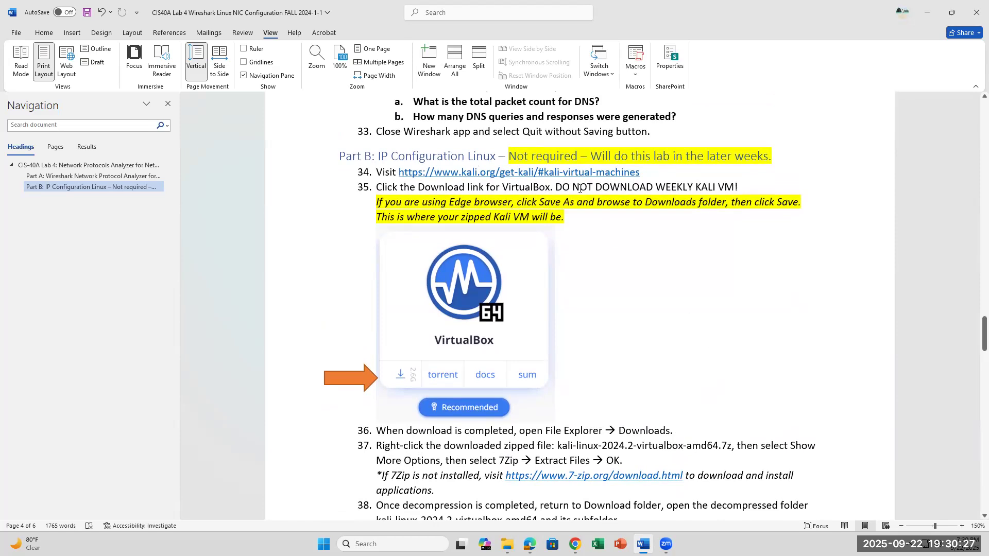
pyautogui.keyDown('ctrl'); pyautogui.click(544, 173); pyautogui.keyUp('ctrl')
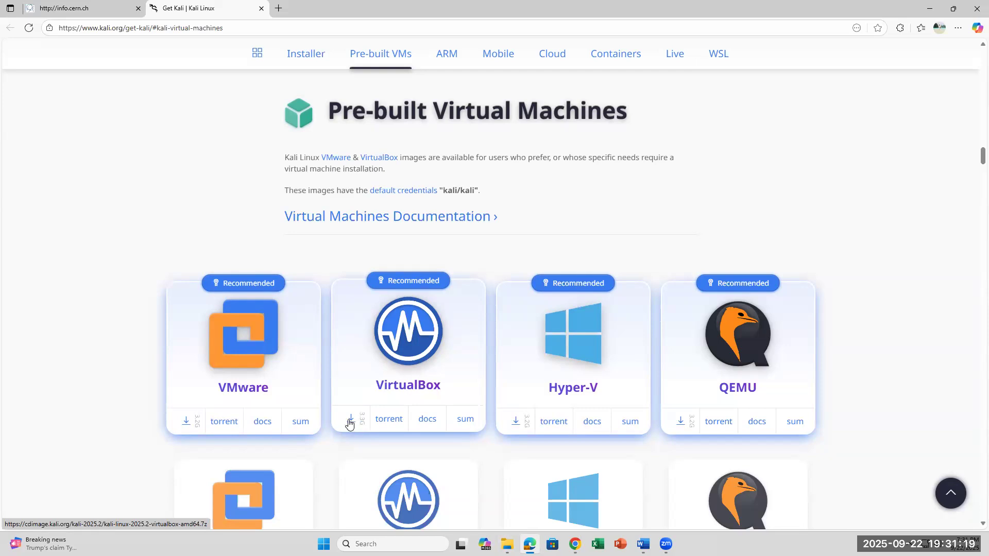
pyautogui.scroll(-1, 356, 412)
pyautogui.scroll(-3, 356, 408)
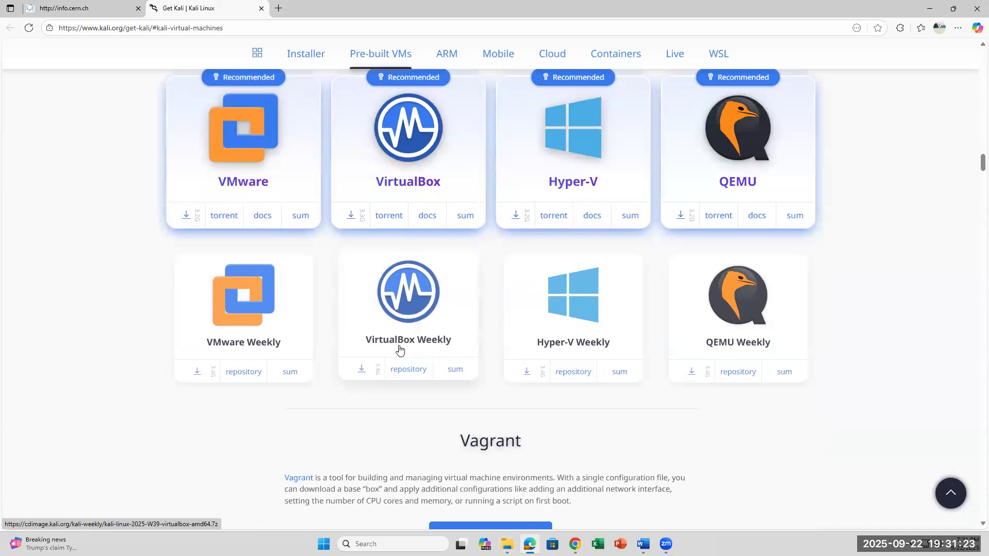
pyautogui.scroll(1, 399, 349)
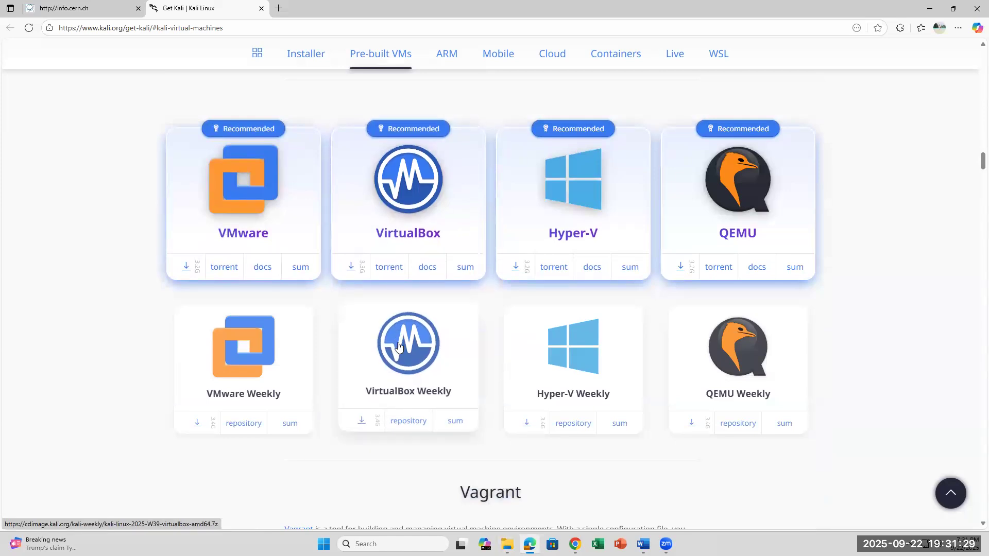
pyautogui.scroll(2, 398, 345)
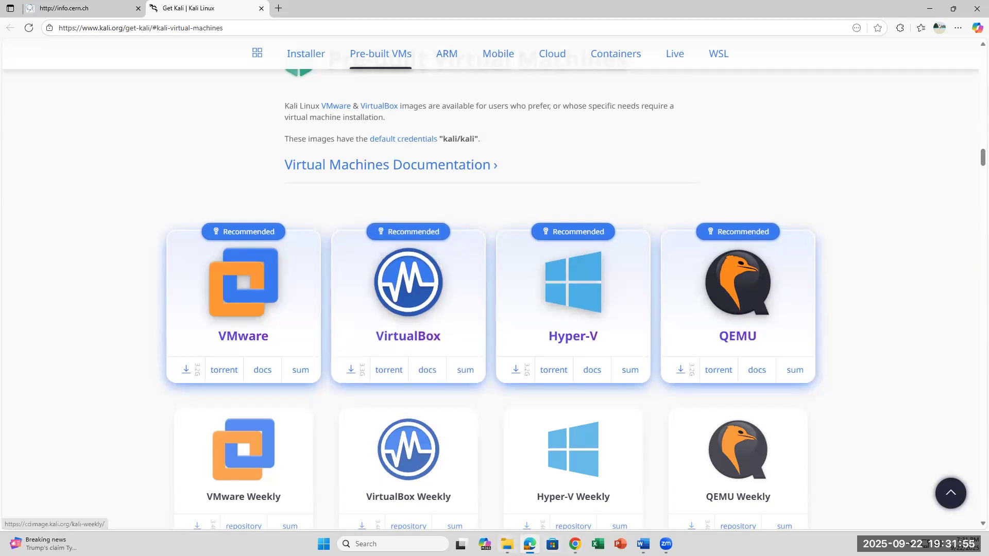
pyautogui.click(508, 544)
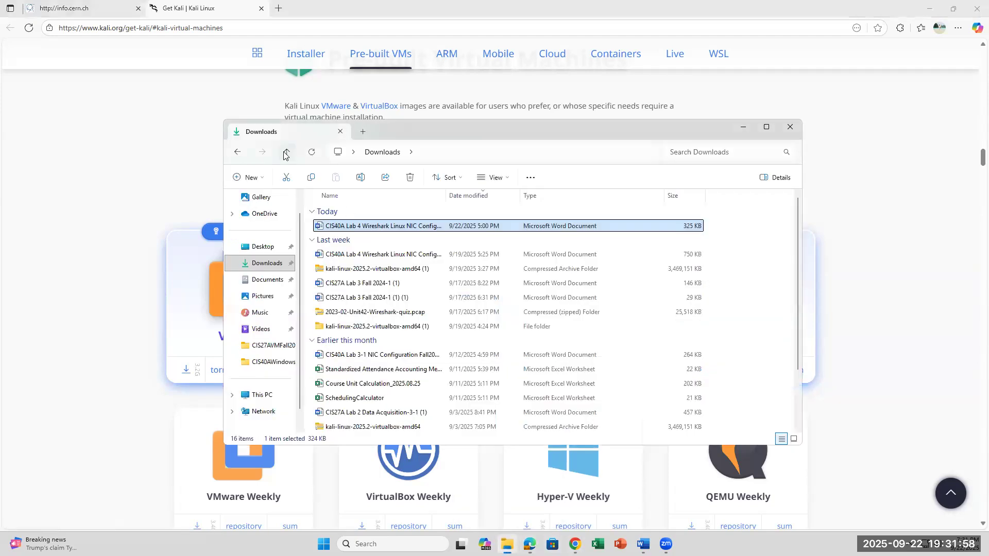
pyautogui.click(339, 272)
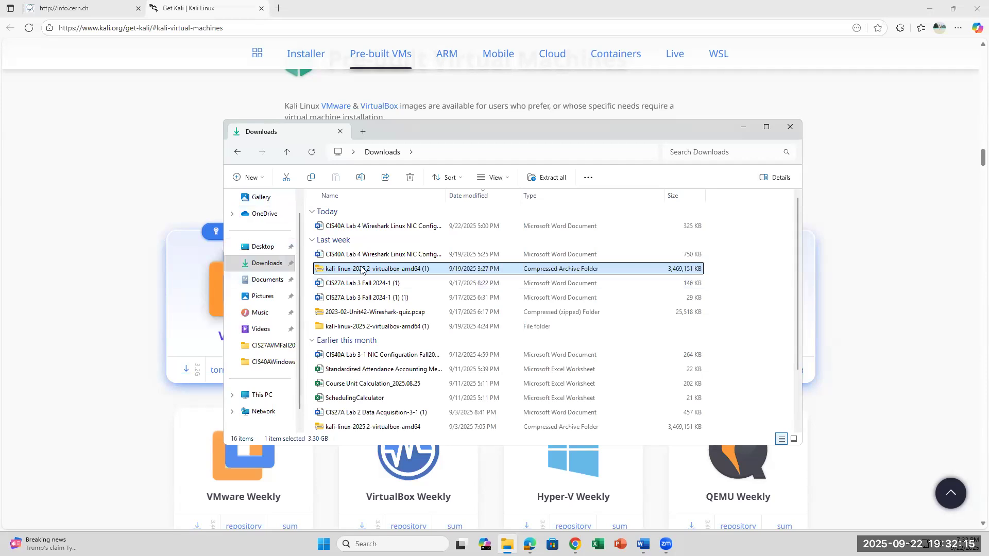
pyautogui.rightClick(361, 270)
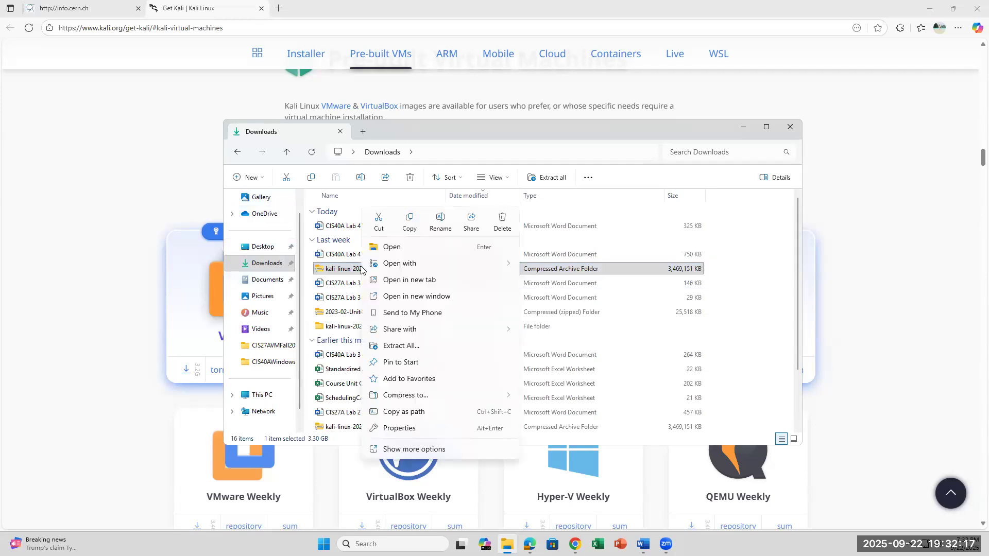
pyautogui.click(405, 451)
pyautogui.moveTo(425, 334)
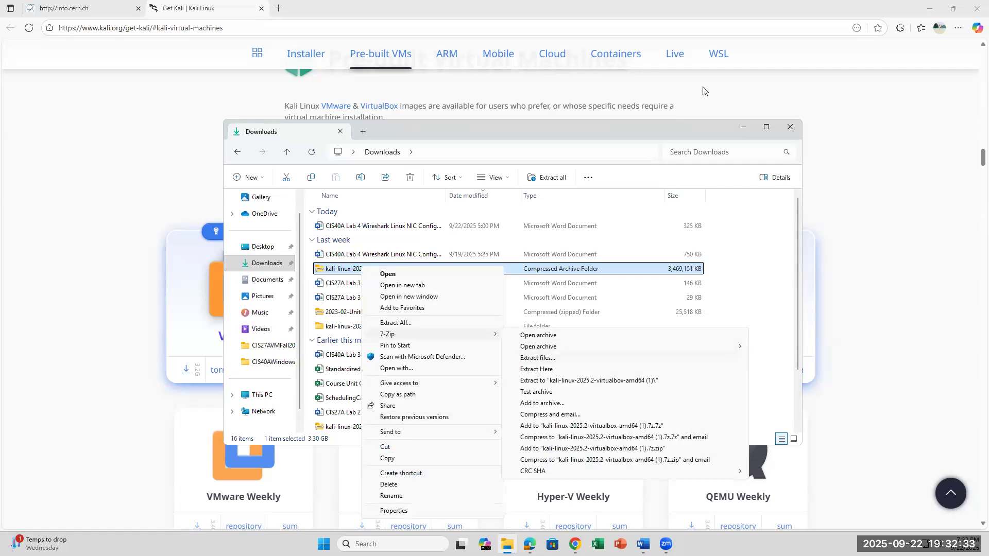
pyautogui.click(753, 222)
pyautogui.click(88, 326)
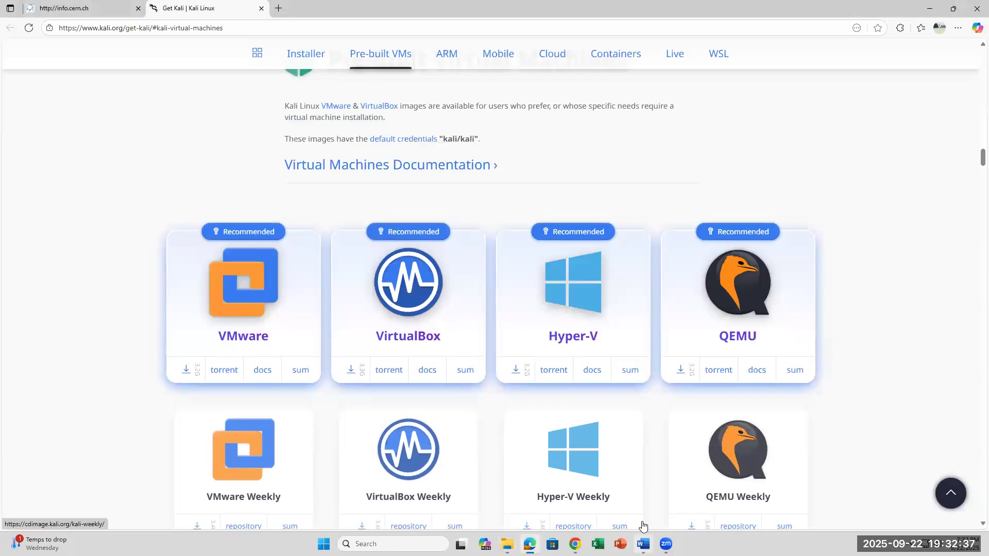
# Extract the kali-linux-2025.2-virtualbox-amd64 (1) archive in Downloads with 7-Zip, replacing all existing files.
pyautogui.moveTo(642, 544)
pyautogui.click(507, 544)
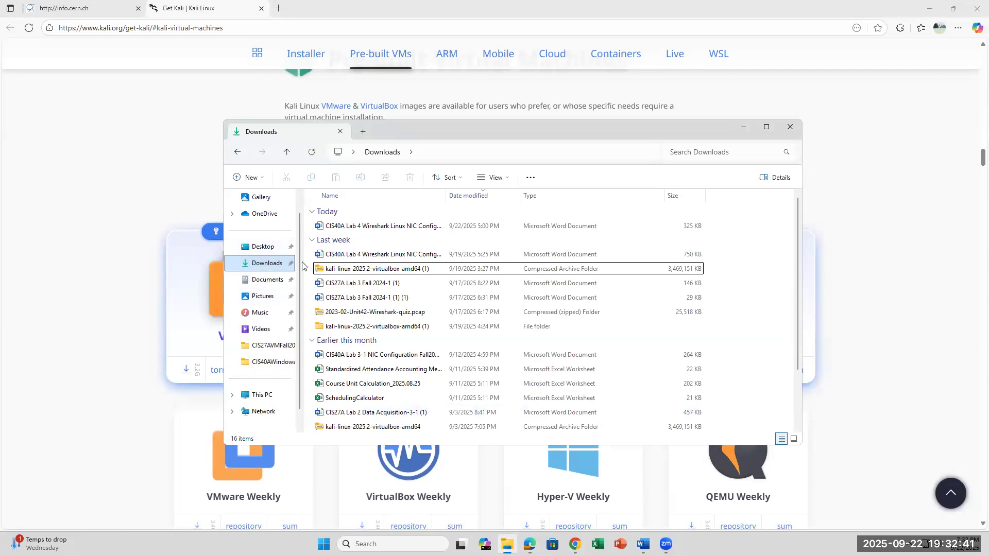
pyautogui.click(338, 268)
pyautogui.rightClick(338, 269)
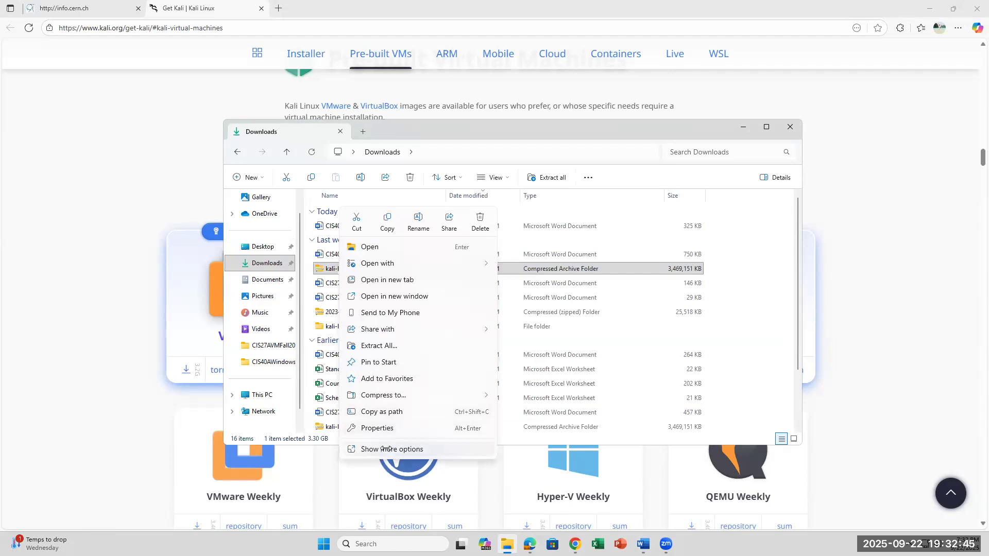
pyautogui.click(391, 449)
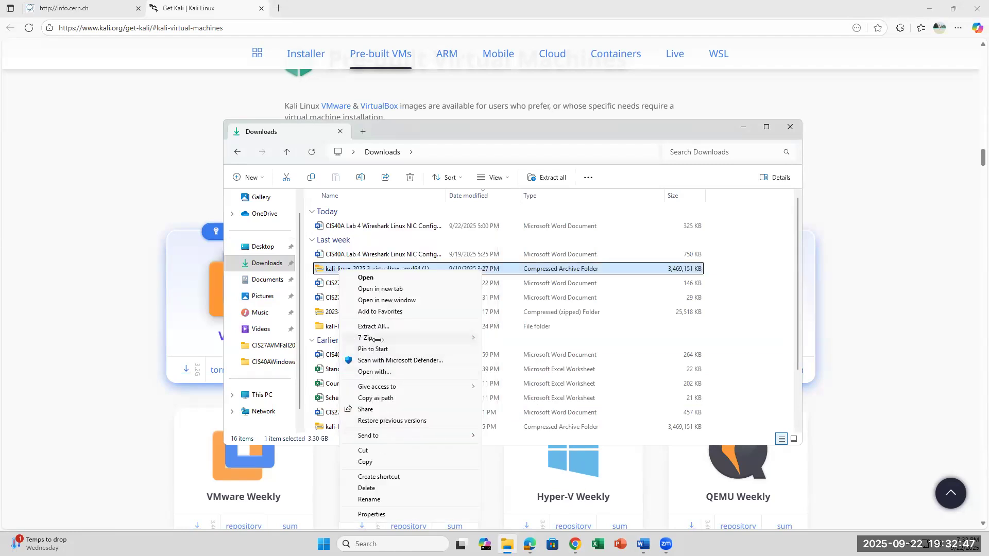
pyautogui.moveTo(377, 338)
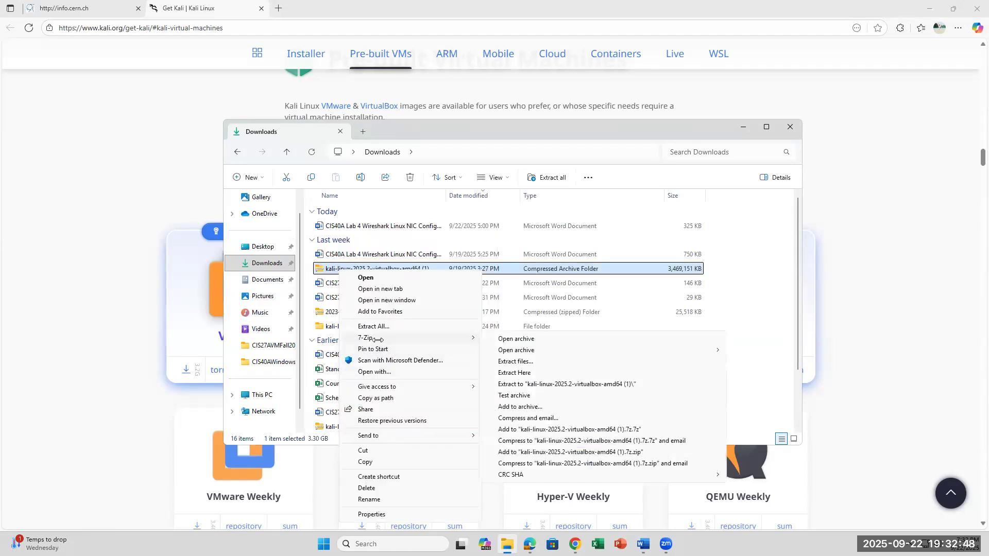
pyautogui.click(513, 361)
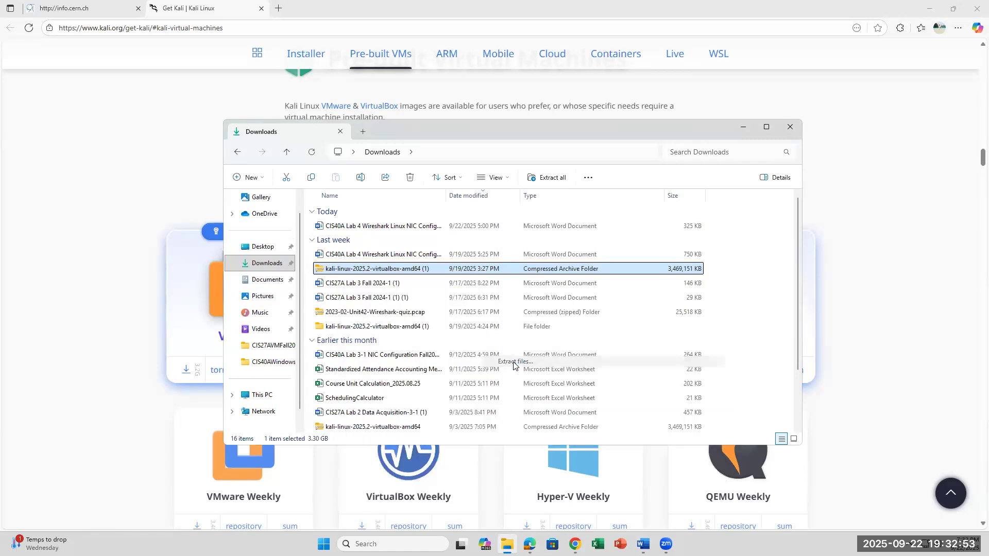
pyautogui.click(487, 335)
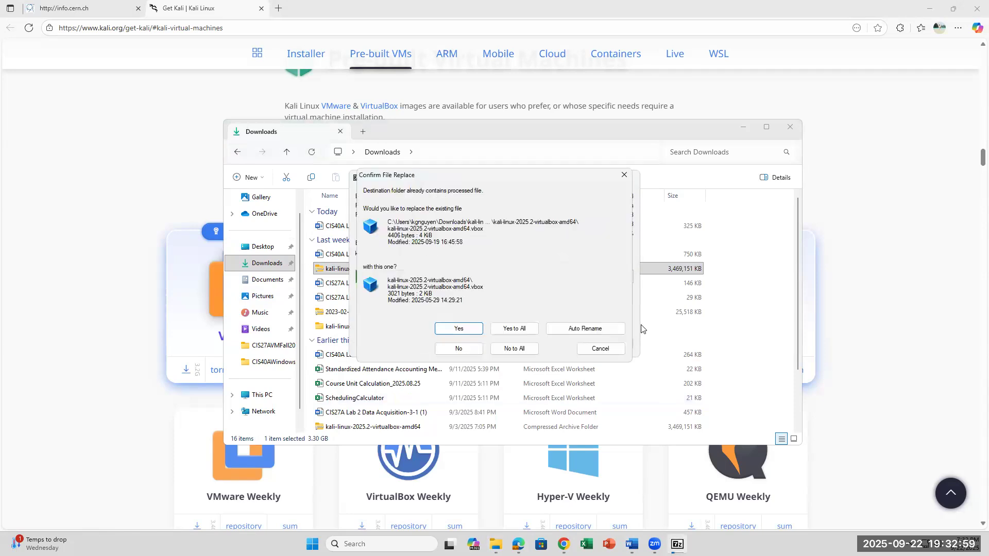
pyautogui.click(514, 329)
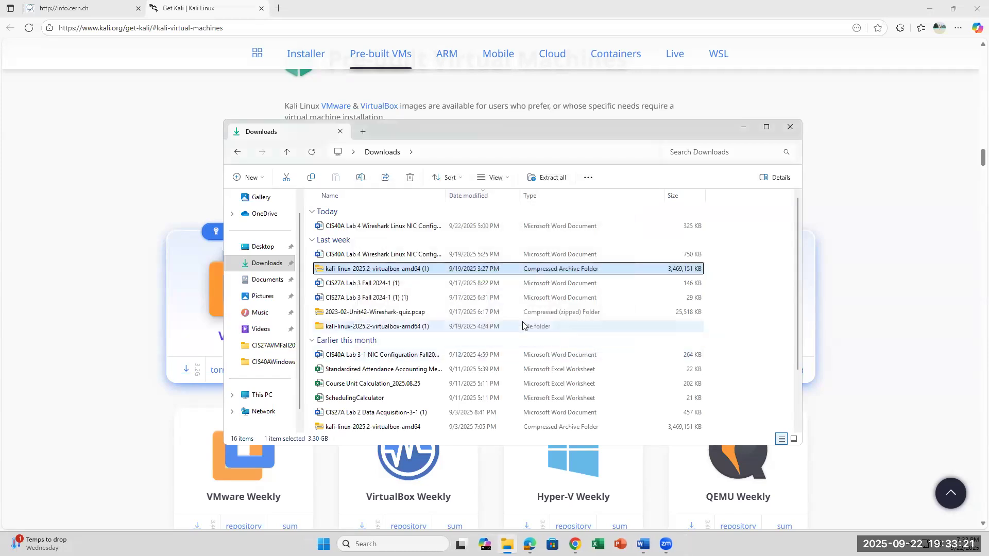
# Open the extracted kali-linux-2025.2-virtualbox-amd64 (1) folder and its subfolder, and locate the kali-linux-2025.2-virtualbox-amd64 VirtualBox machine file.
pyautogui.click(353, 332)
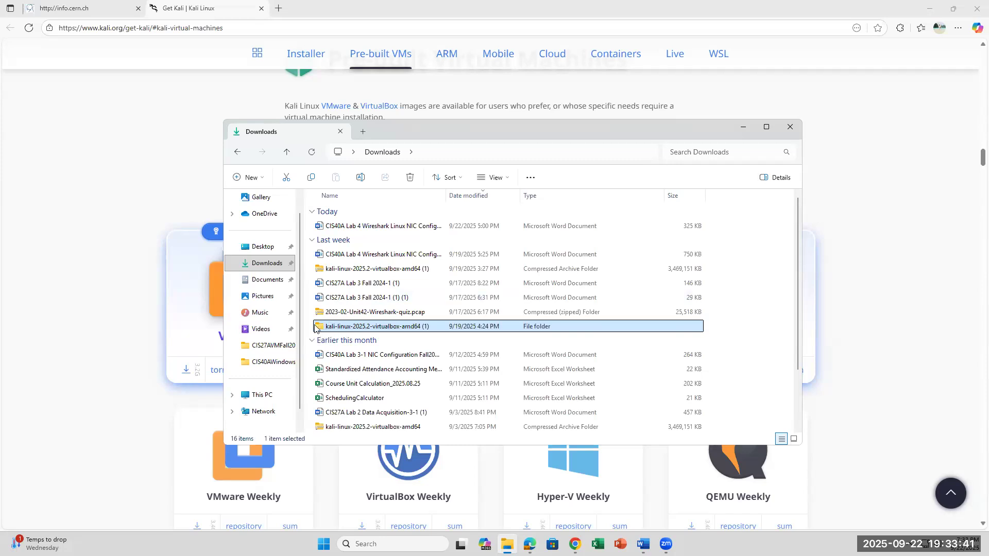
pyautogui.doubleClick(344, 326)
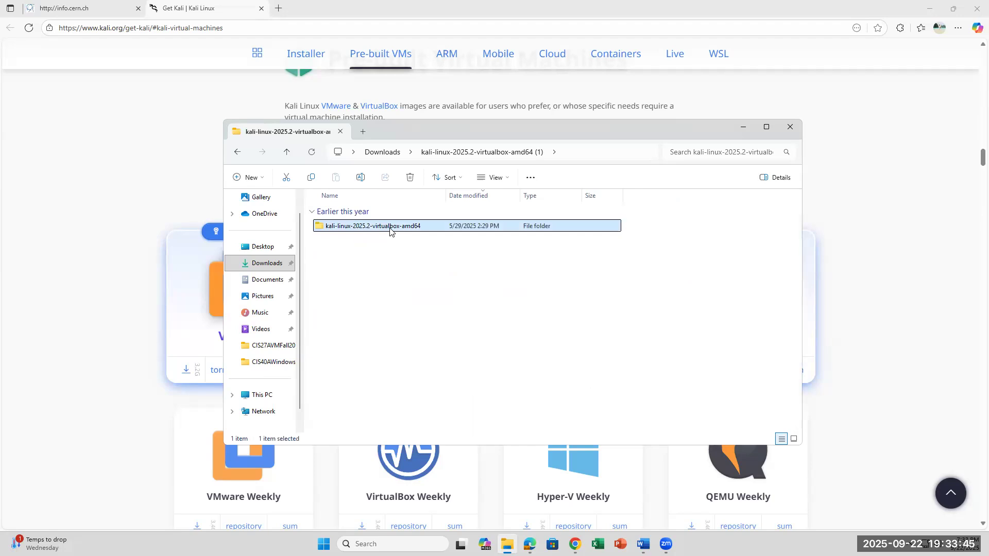
pyautogui.doubleClick(390, 229)
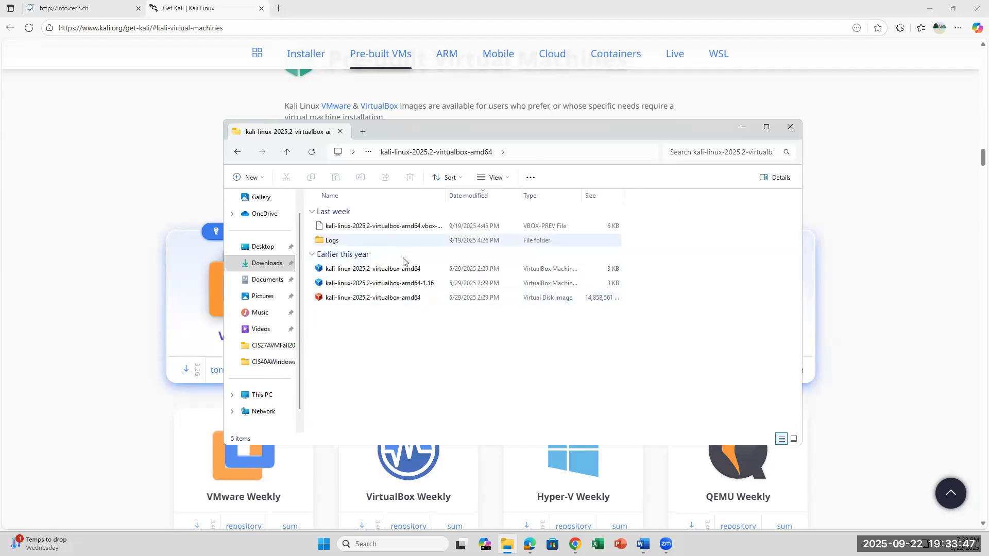
pyautogui.click(408, 288)
pyautogui.click(459, 332)
pyautogui.click(418, 269)
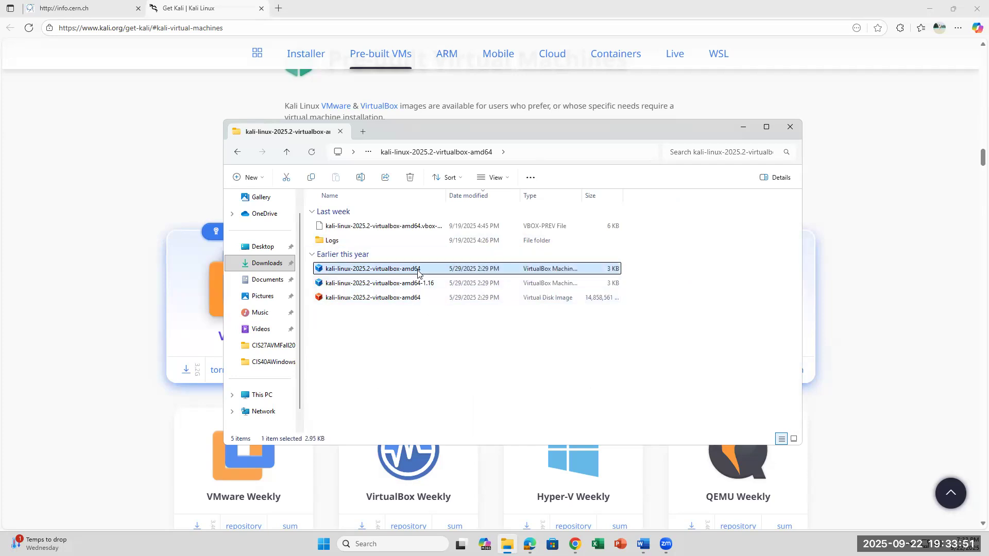
pyautogui.click(528, 394)
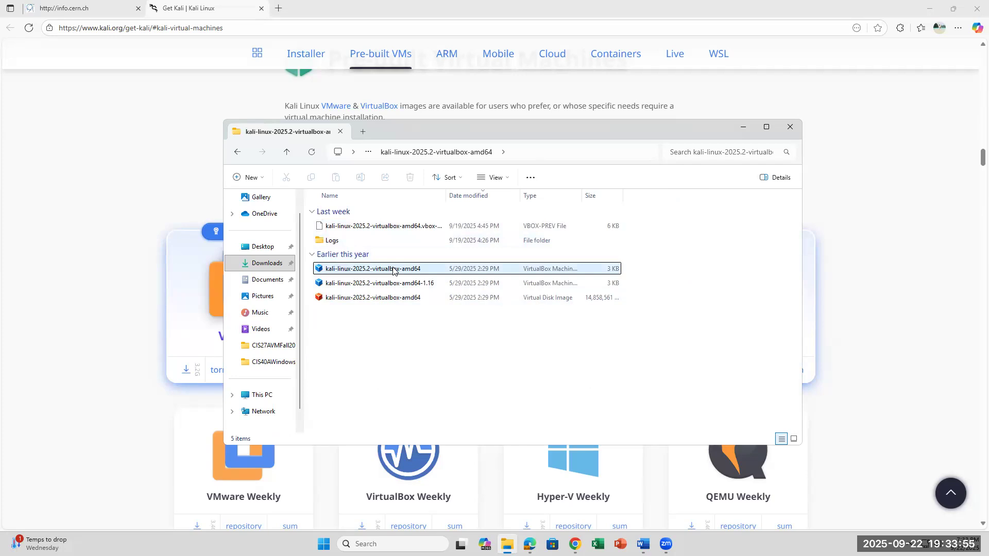
# Delete the VBOX-PREV file and the Logs folder from the extracted kali-linux-2025.2-virtualbox-amd64 folder, and minimize the file window.
pyautogui.rightClick(410, 228)
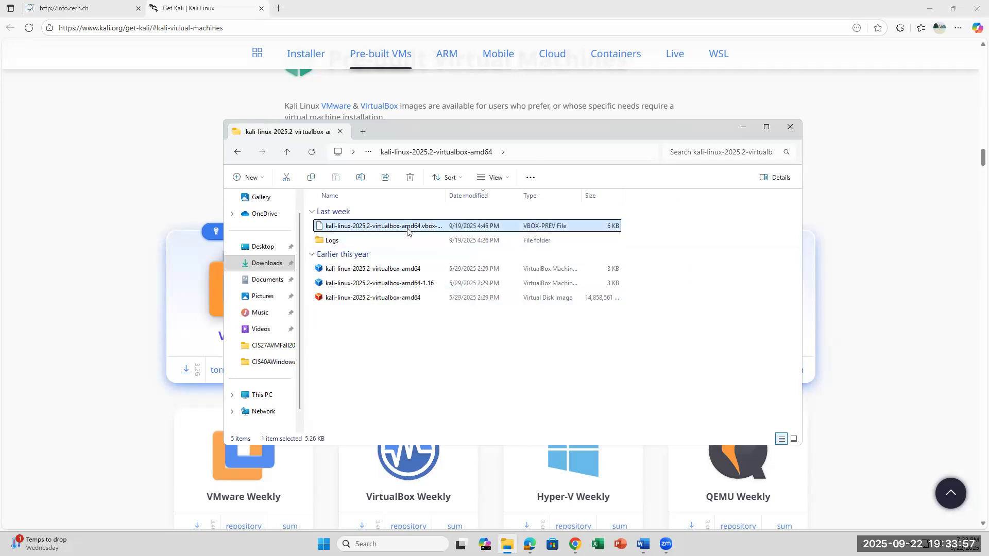
pyautogui.click(547, 242)
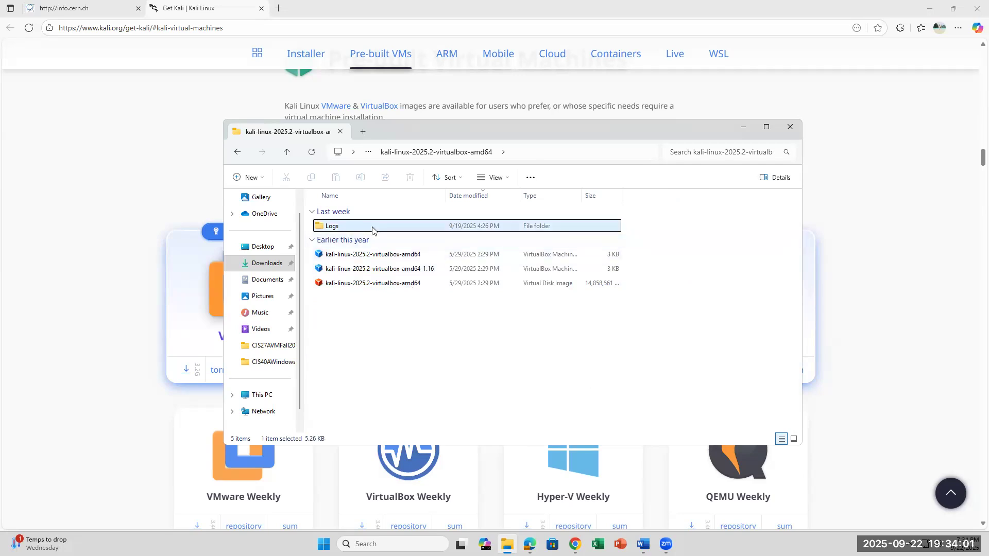
pyautogui.rightClick(419, 225)
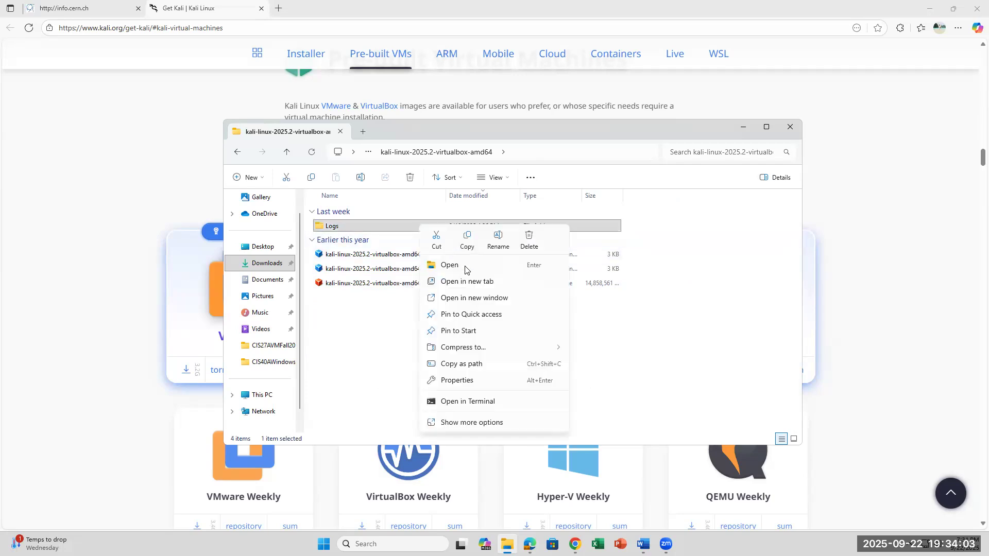
pyautogui.click(530, 240)
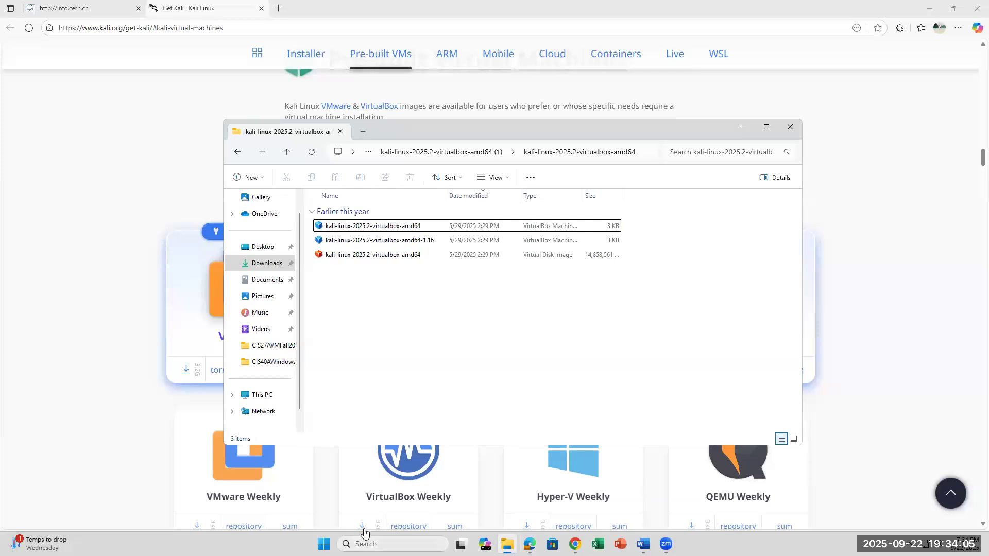
pyautogui.click(739, 130)
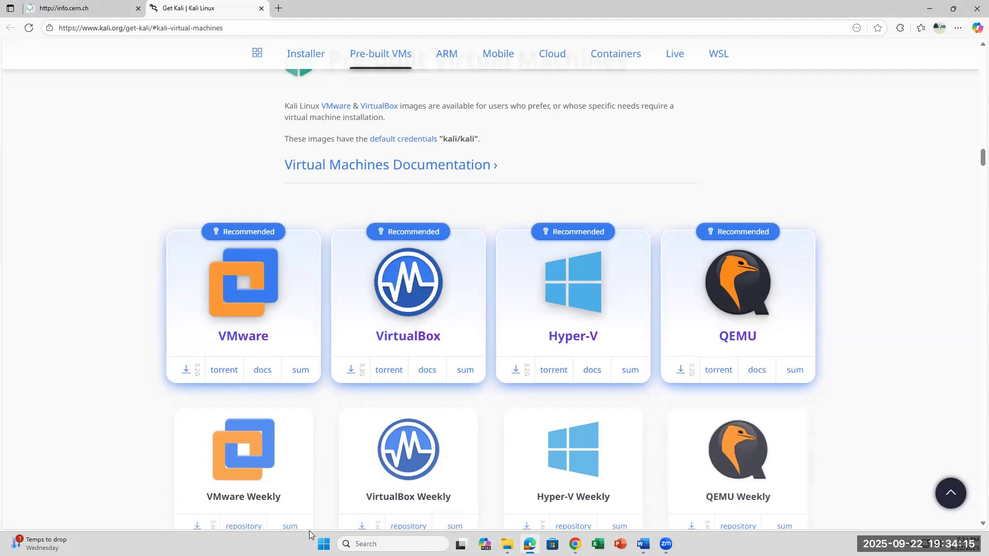
# Open Oracle VirtualBox and remove the existing kali-linux-2025.2-virtualbox-amd64 machine from the list with Remove only, keeping its files.
pyautogui.press('super+s')
pyautogui.write('virtual')
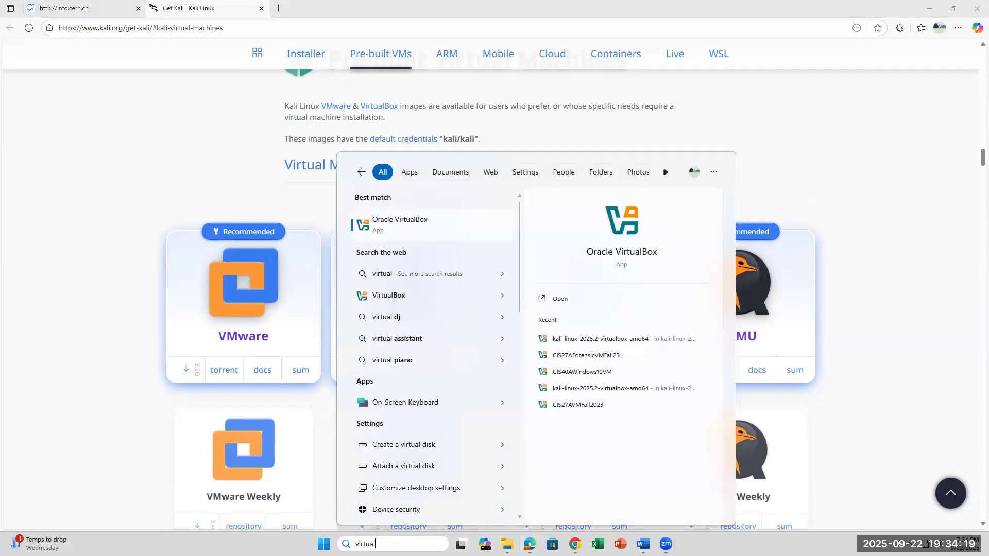
pyautogui.click(415, 225)
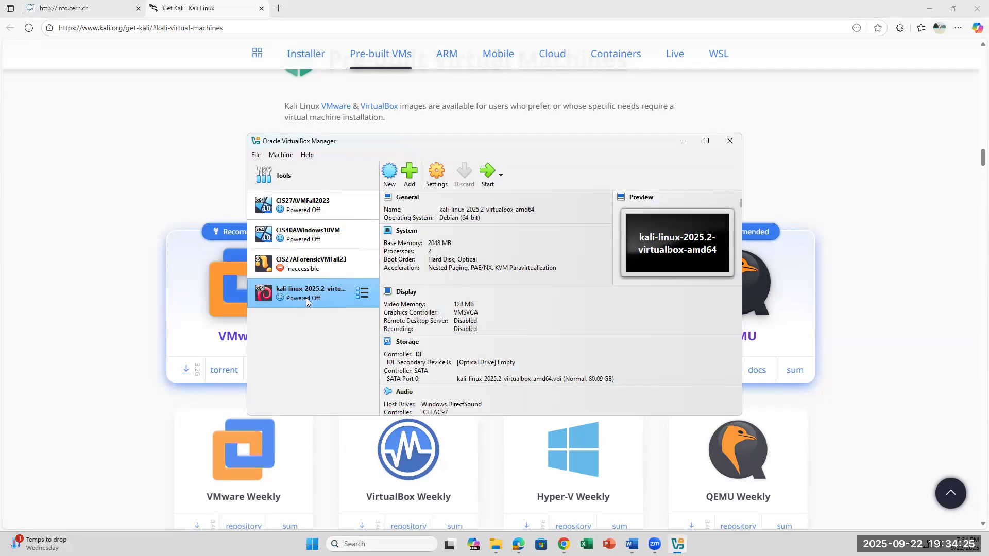
pyautogui.rightClick(305, 298)
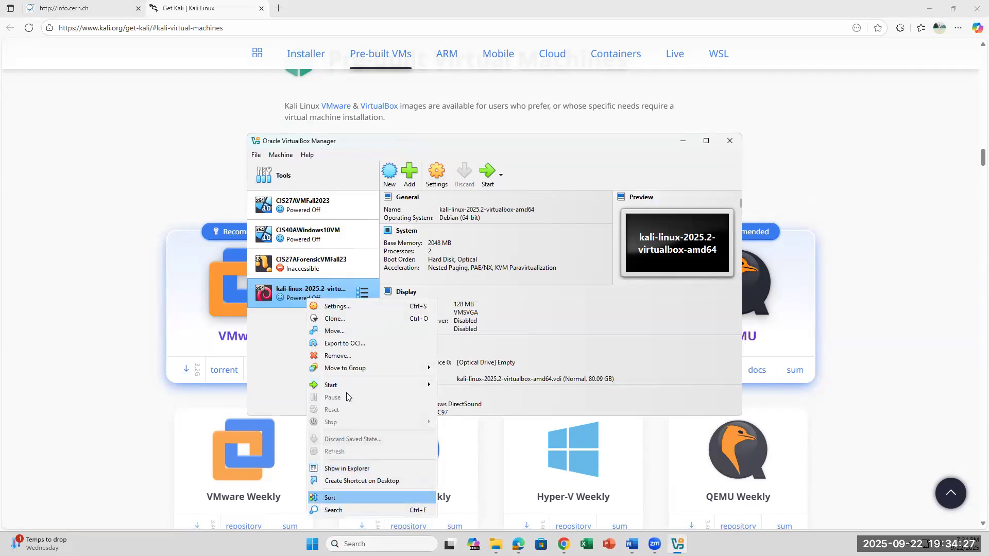
pyautogui.click(360, 356)
pyautogui.click(495, 332)
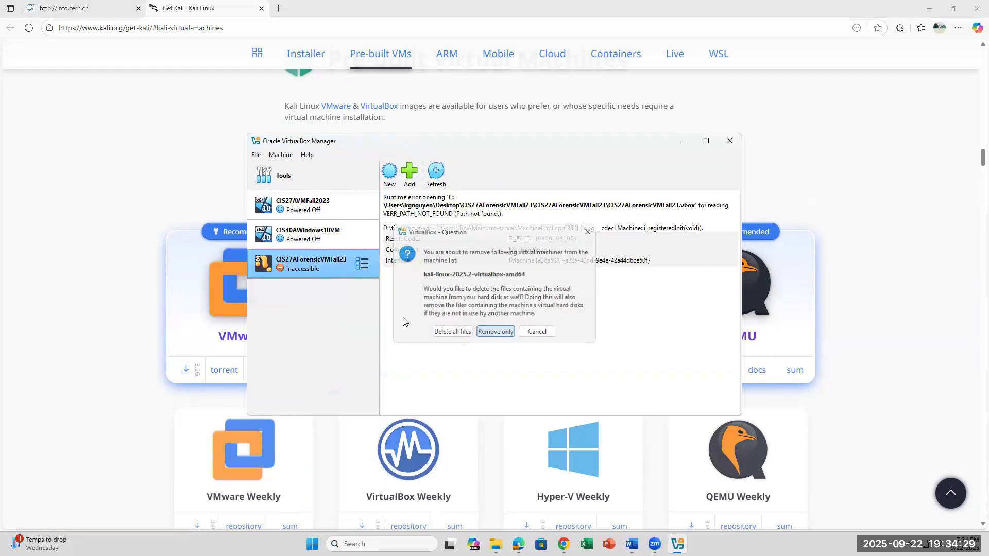
# Remove the inaccessible CIS27AForensicVMFall23 machine from the VirtualBox machine list.
pyautogui.rightClick(303, 260)
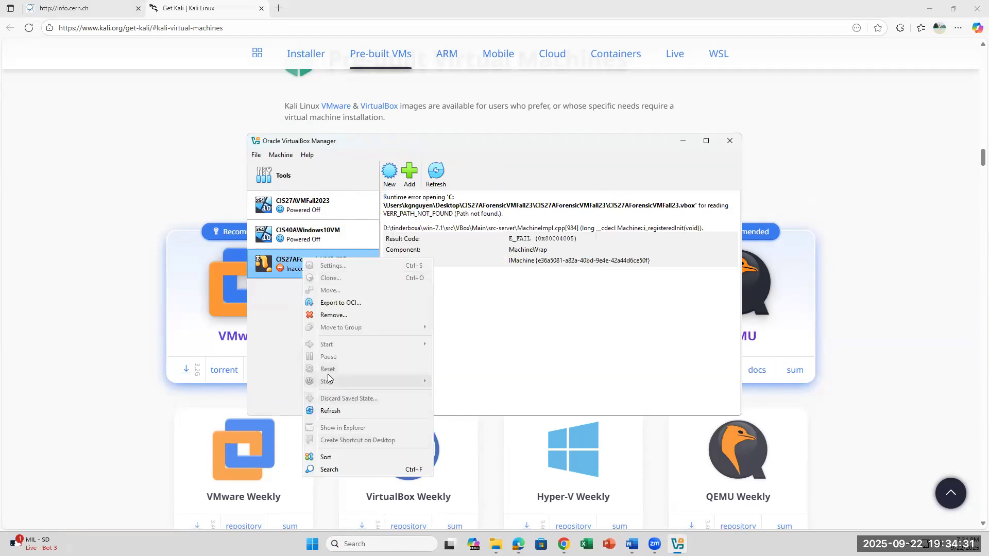
pyautogui.click(334, 315)
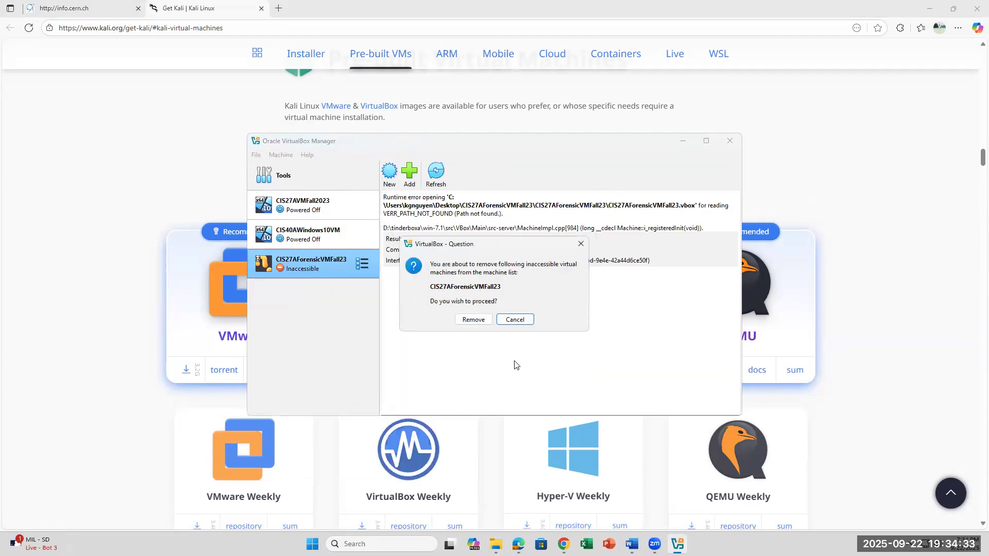
pyautogui.click(473, 320)
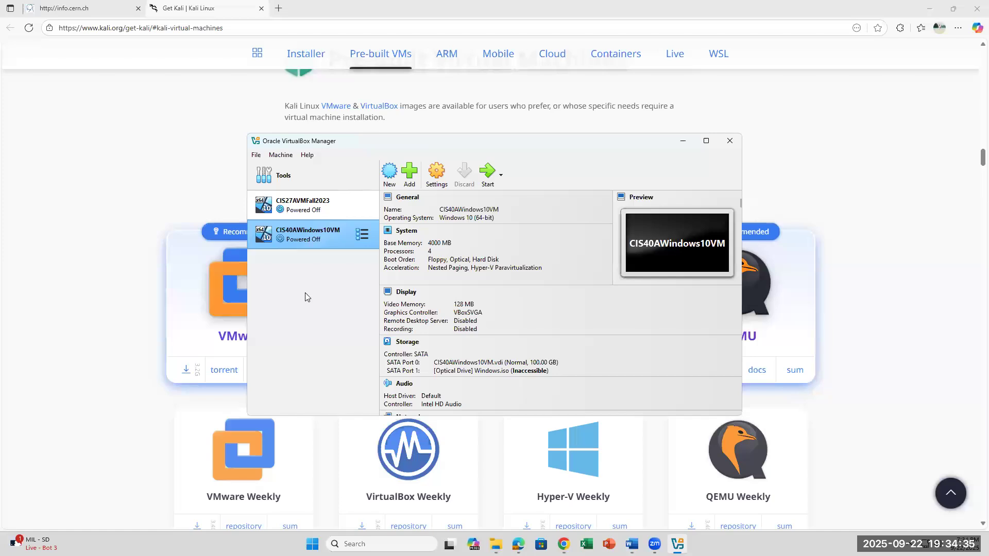
# Add the kali-linux-2025.2-virtualbox-amd64 machine file from the kali-linux-2025.2-virtualbox-amd64 (1) folder in Downloads and start that machine.
pyautogui.click(411, 174)
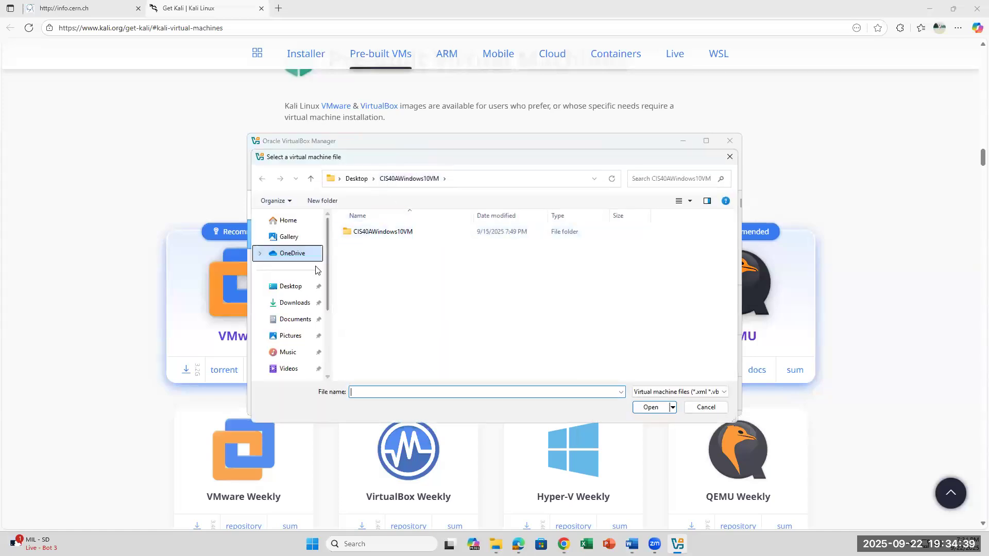
pyautogui.click(291, 303)
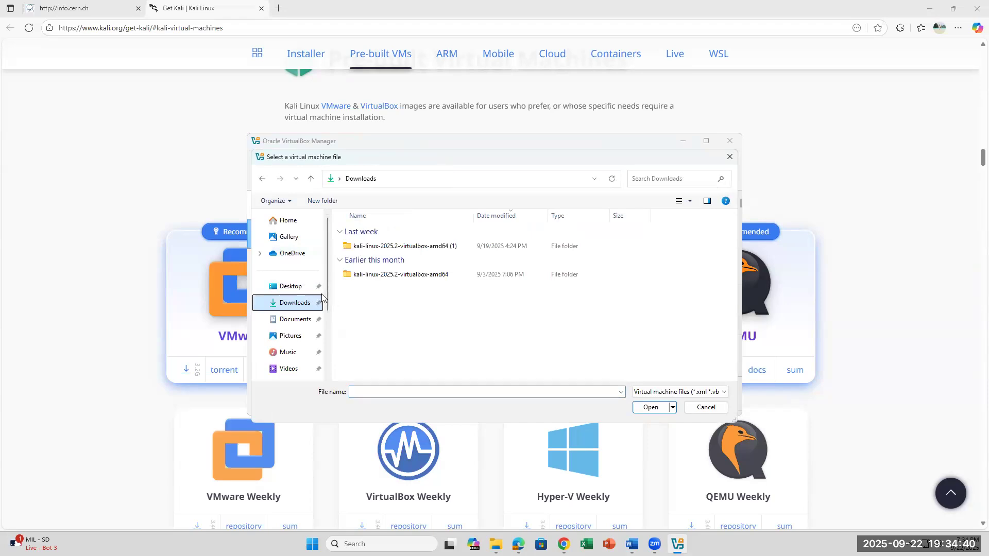
pyautogui.doubleClick(426, 246)
pyautogui.doubleClick(426, 246)
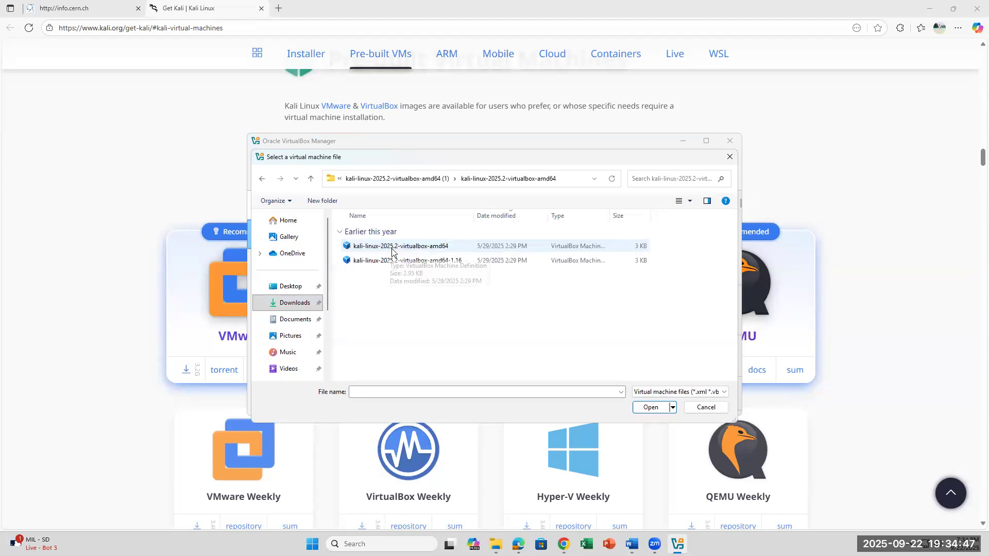
pyautogui.click(394, 250)
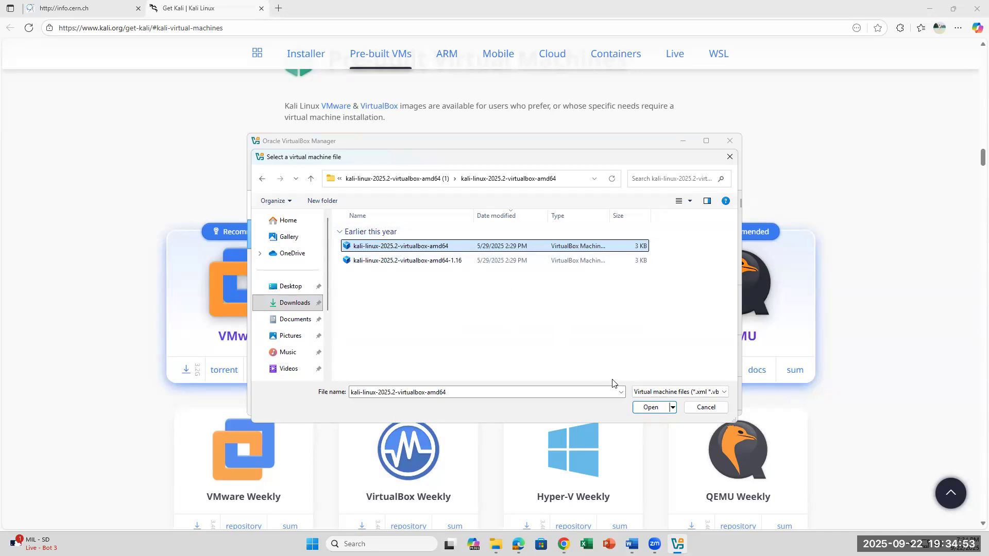
pyautogui.click(642, 408)
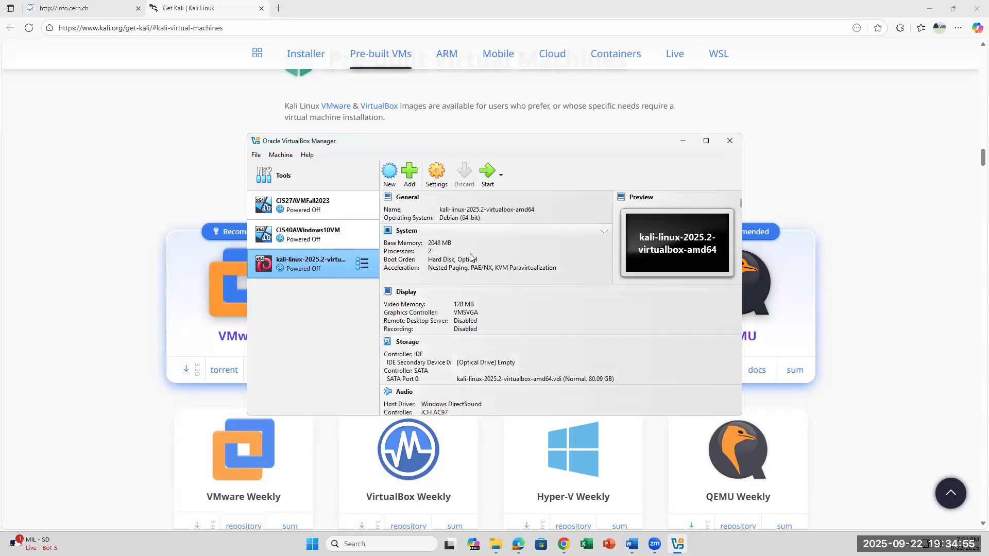
pyautogui.click(486, 173)
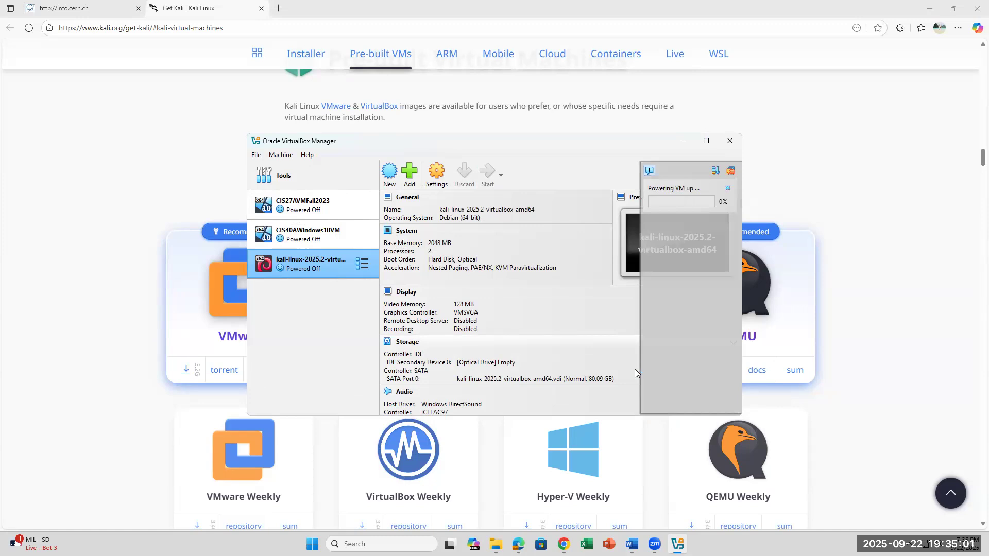
# Look up the Kali login credentials in step 41 of the Word lab document.
pyautogui.click(632, 544)
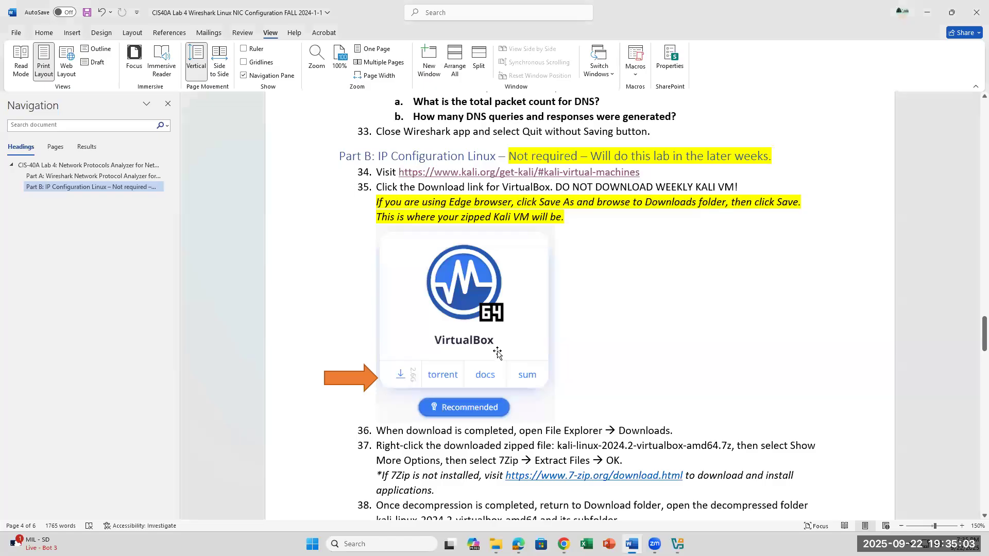
pyautogui.scroll(-5, 524, 411)
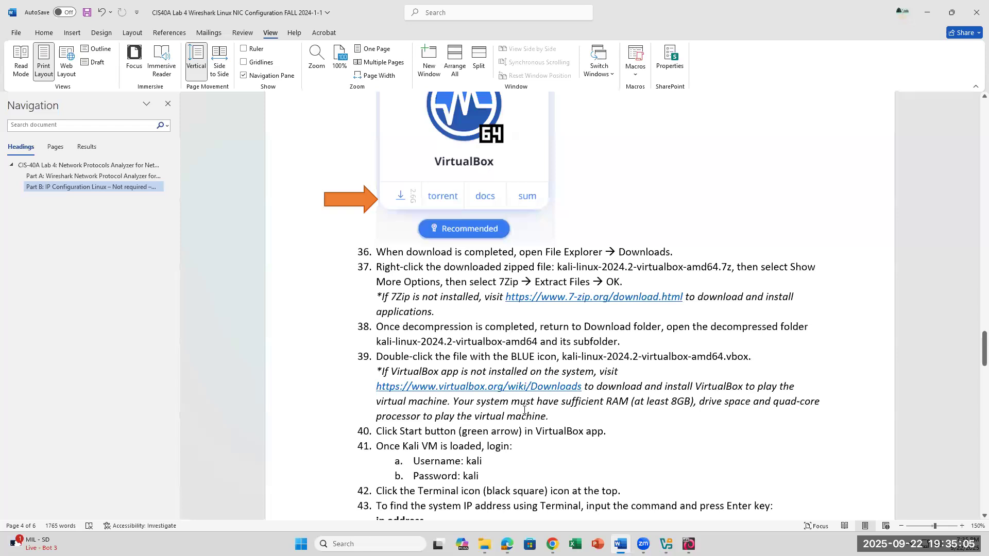
pyautogui.click(486, 458)
pyautogui.doubleClick(471, 469)
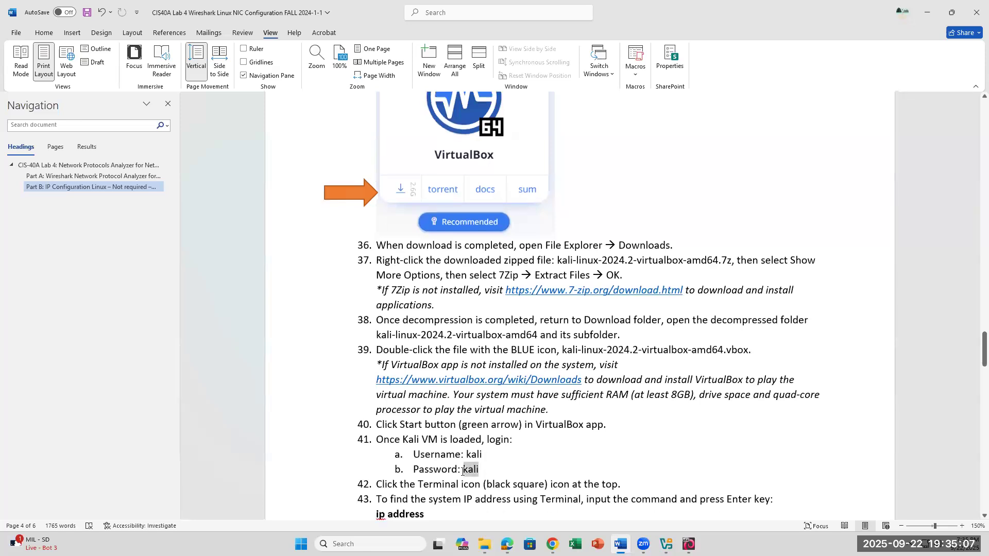
pyautogui.click(535, 478)
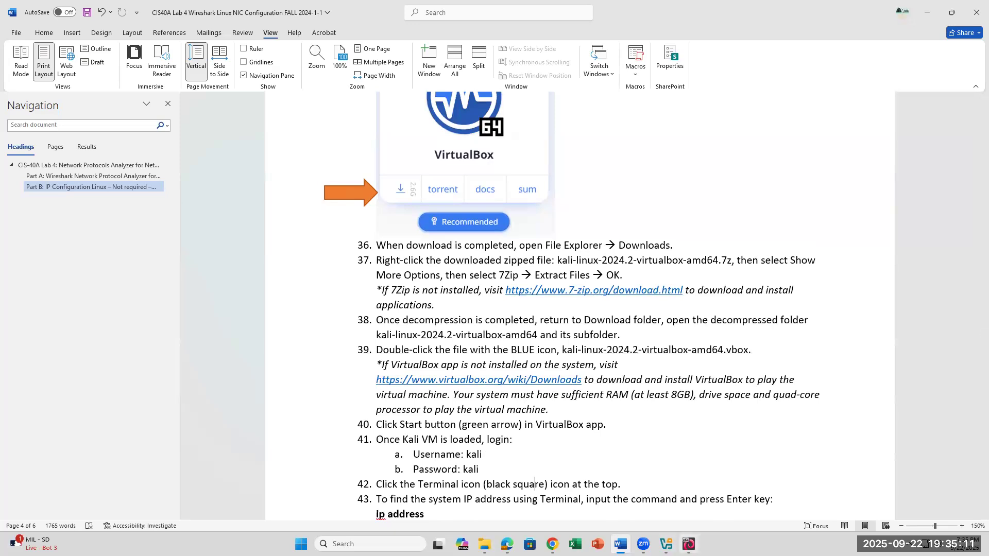
pyautogui.click(666, 543)
pyautogui.click(408, 175)
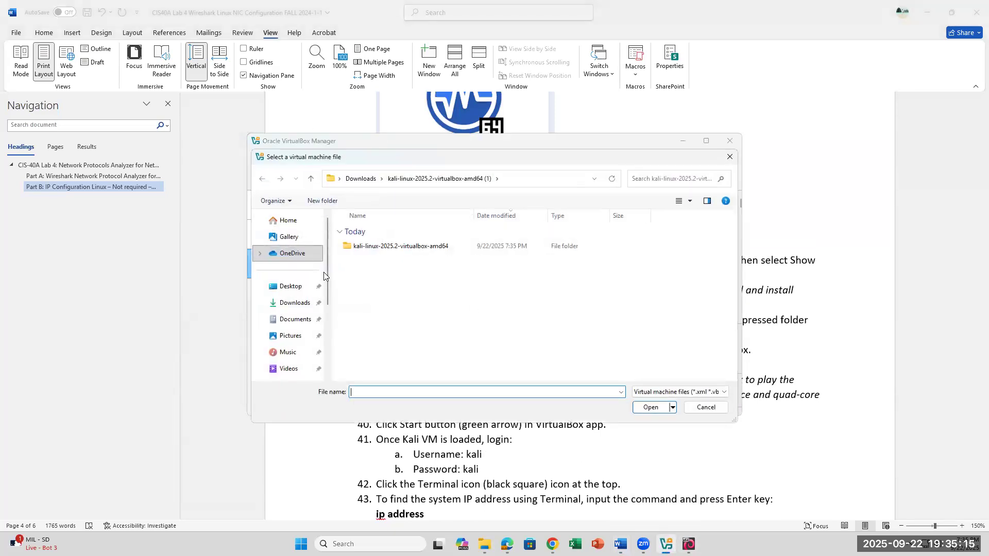
pyautogui.click(294, 303)
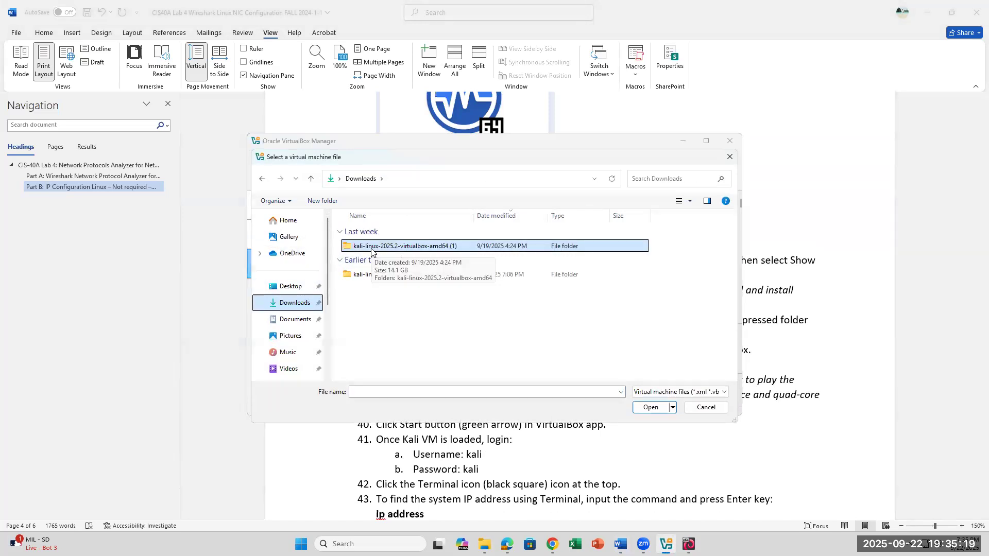
pyautogui.doubleClick(371, 246)
pyautogui.doubleClick(370, 249)
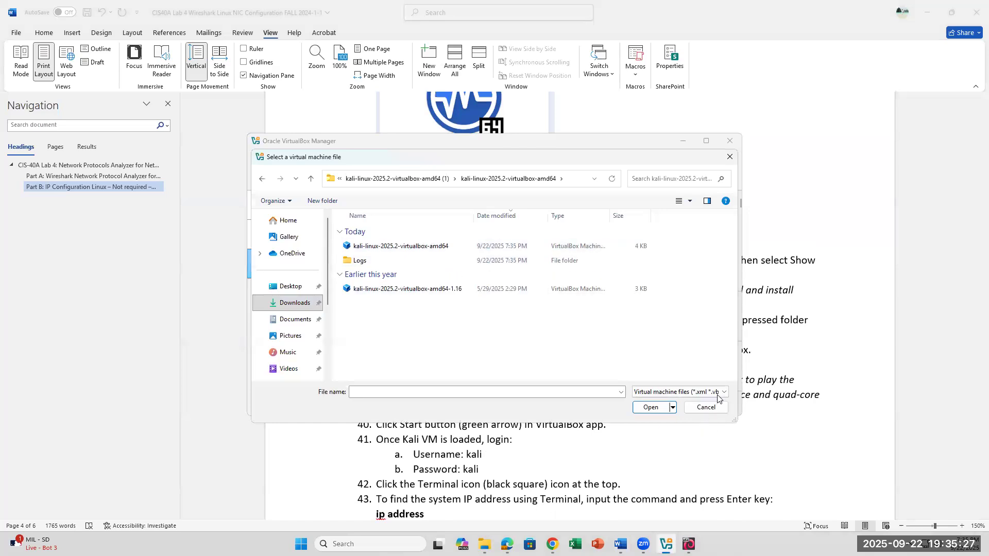
pyautogui.click(705, 407)
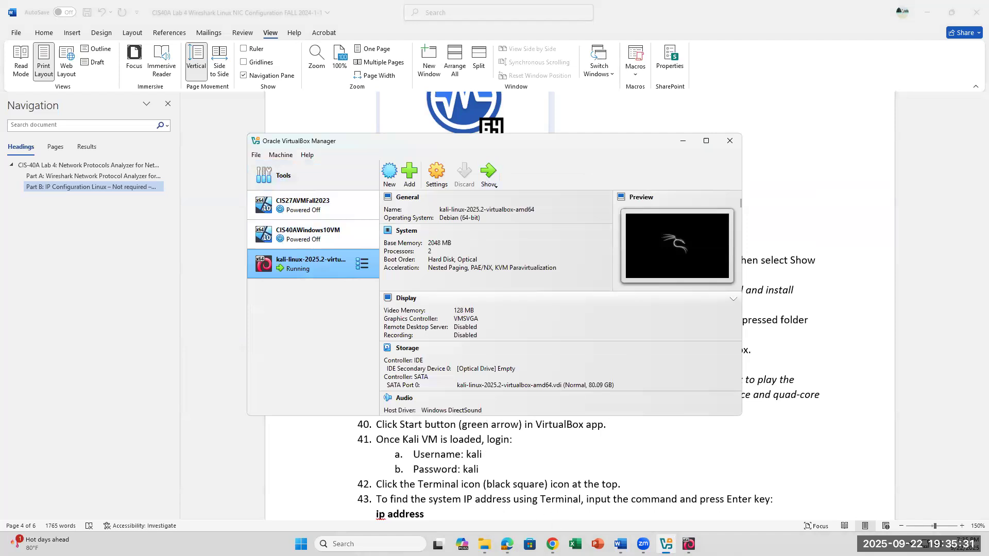
# Switch to the running Kali machine, log in with username kali and the account password, and dismiss the mouse integration and keyboard capture notices.
pyautogui.click(689, 545)
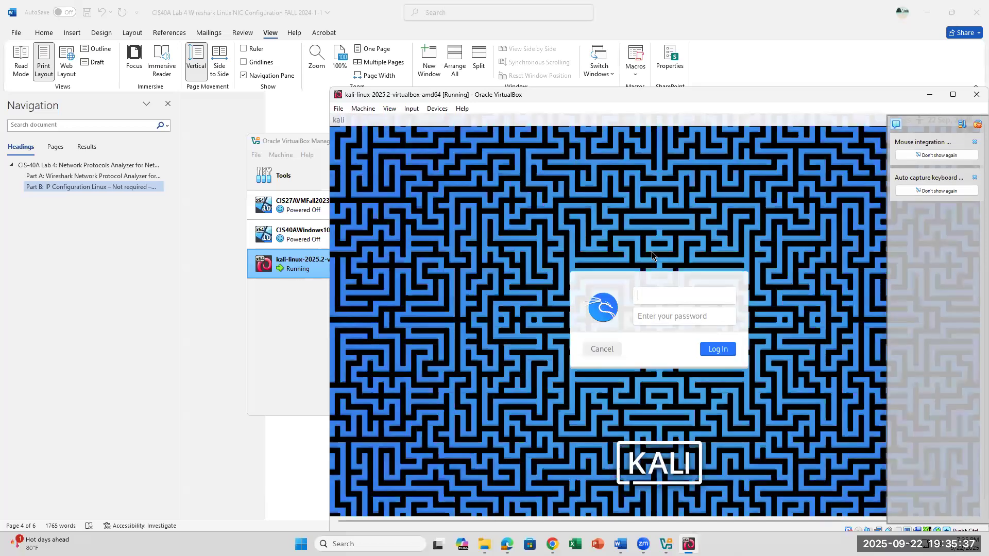
pyautogui.write('kali')
pyautogui.press('Tab')
pyautogui.write('kali')
pyautogui.press('Return')
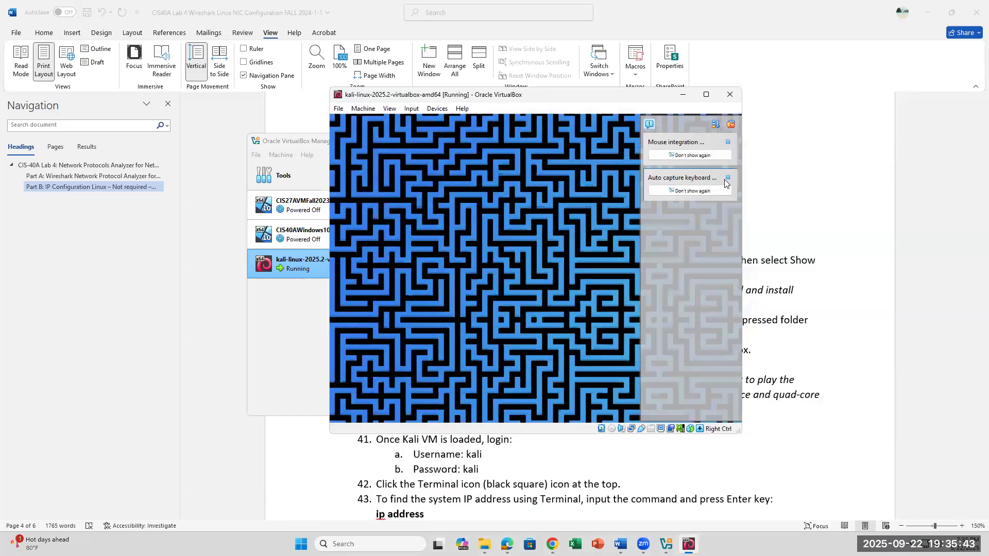
pyautogui.click(727, 178)
pyautogui.click(728, 143)
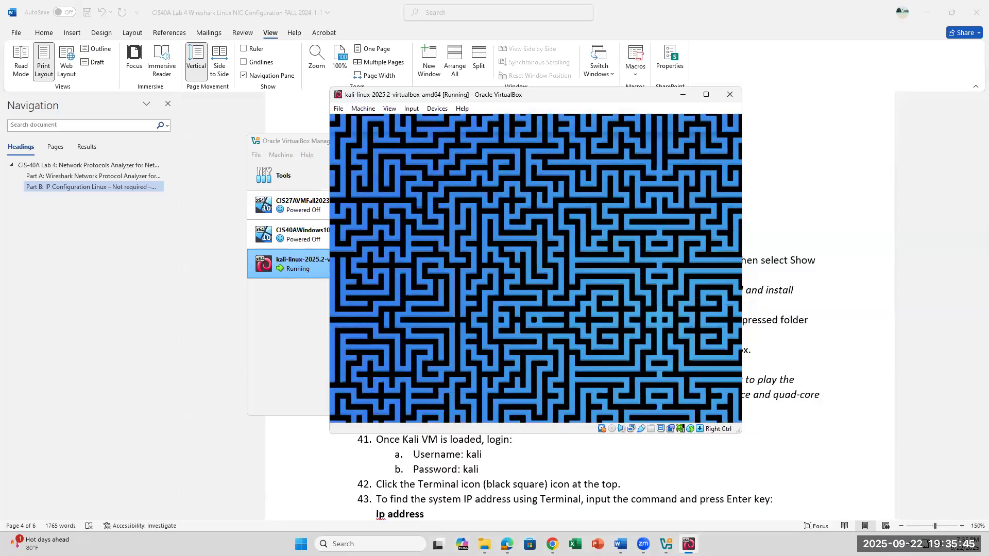
# Place the Kali machine window below lab steps 42 and 43 and open a Terminal on its desktop.
pyautogui.click(470, 495)
pyautogui.scroll(-3, 566, 412)
pyautogui.moveTo(685, 538)
pyautogui.click(690, 492)
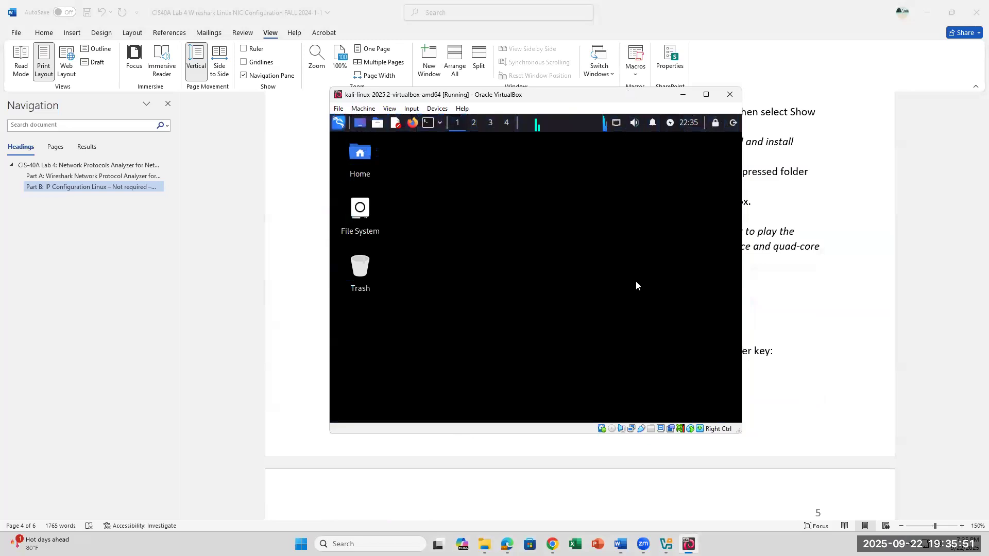
pyautogui.moveTo(618, 95); pyautogui.dragTo(627, 324)
pyautogui.scroll(-2, 635, 281)
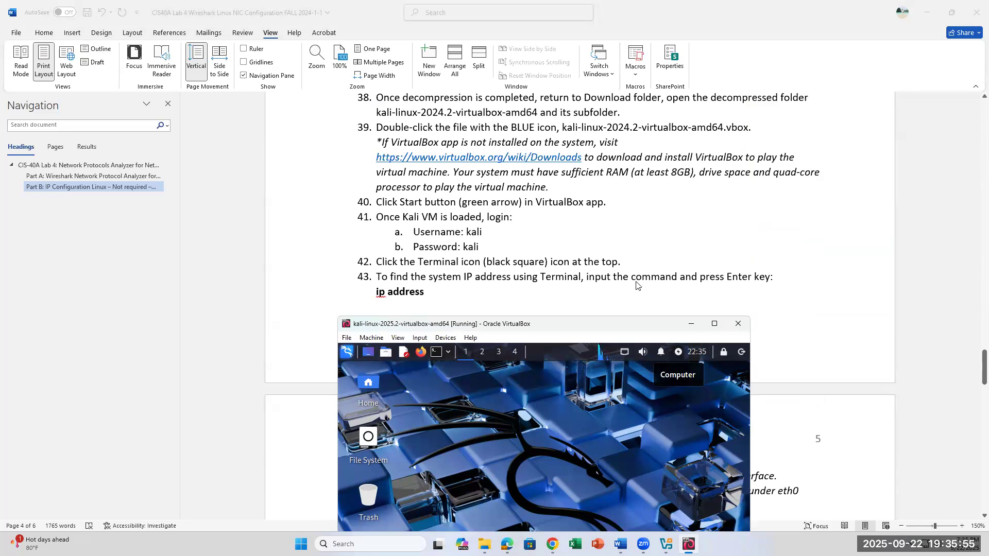
pyautogui.click(437, 353)
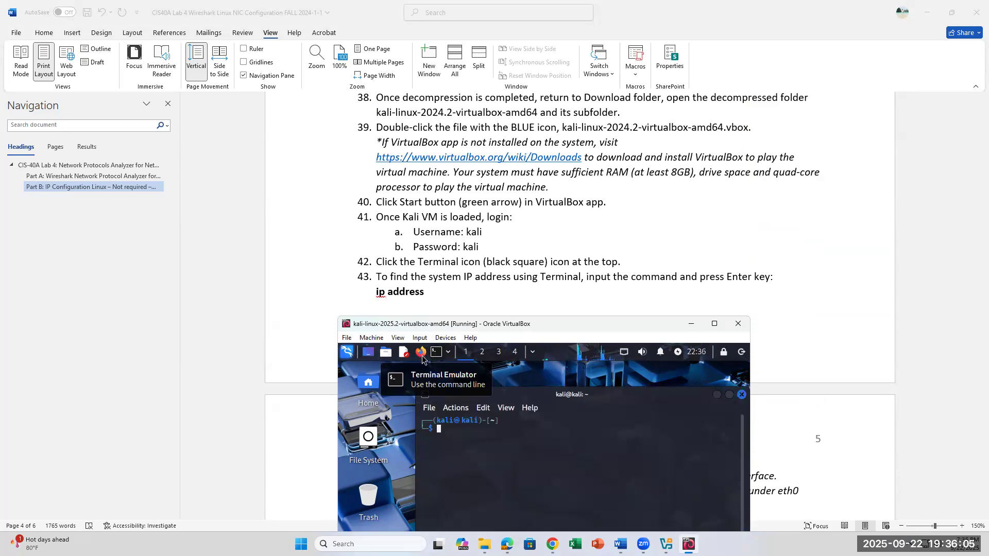
pyautogui.click(740, 395)
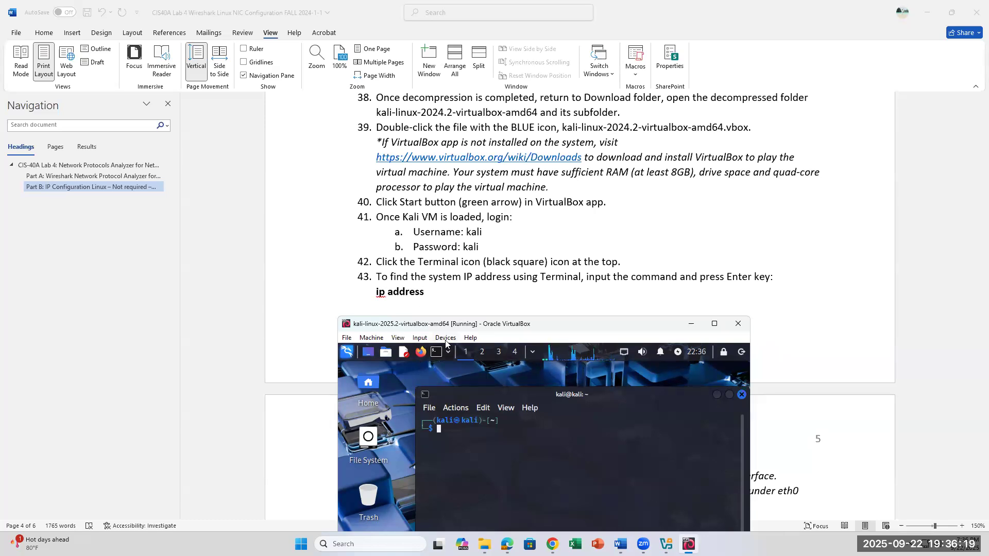
pyautogui.click(398, 338)
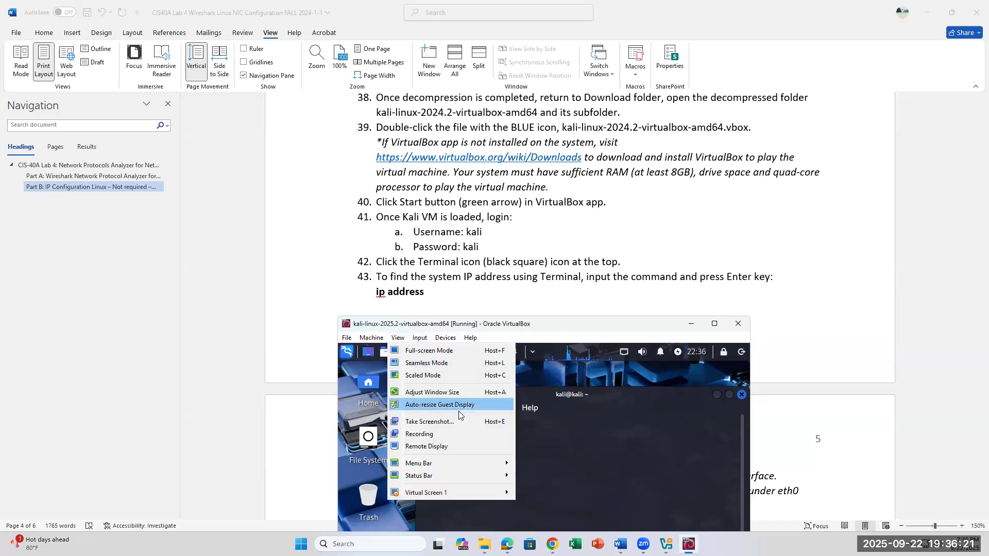
pyautogui.moveTo(454, 338)
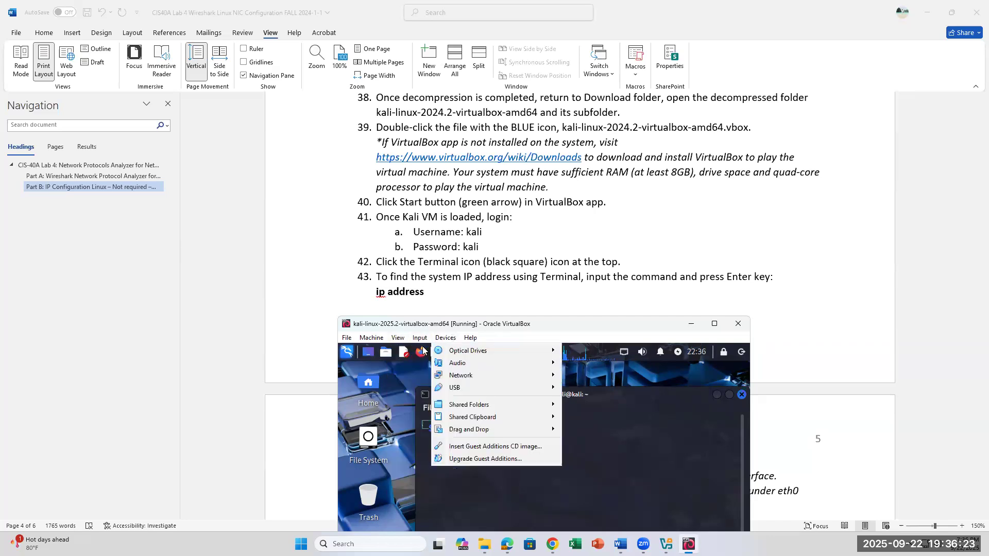
pyautogui.click(400, 406)
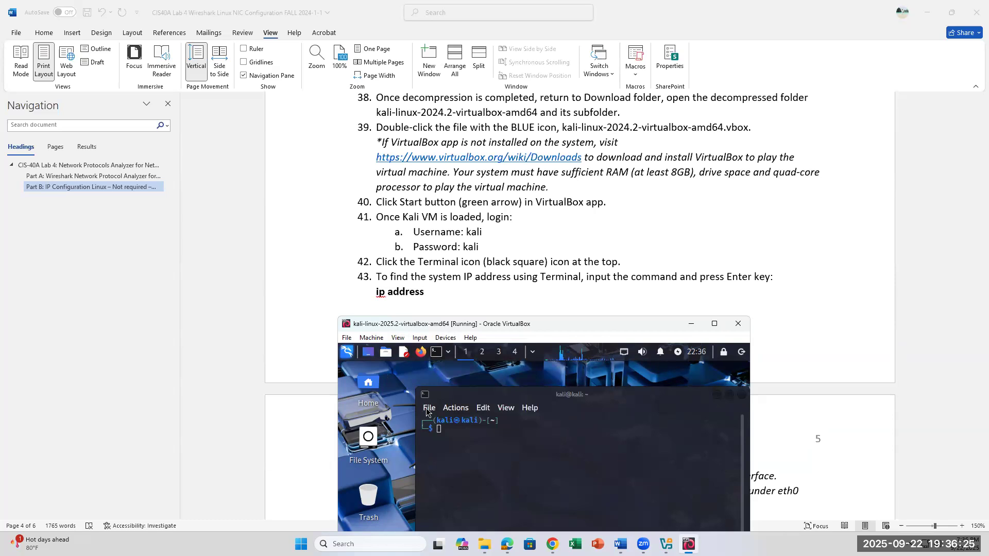
# Enlarge the Terminal text and move the Terminal window higher on the Kali desktop.
pyautogui.click(426, 409)
pyautogui.click(483, 411)
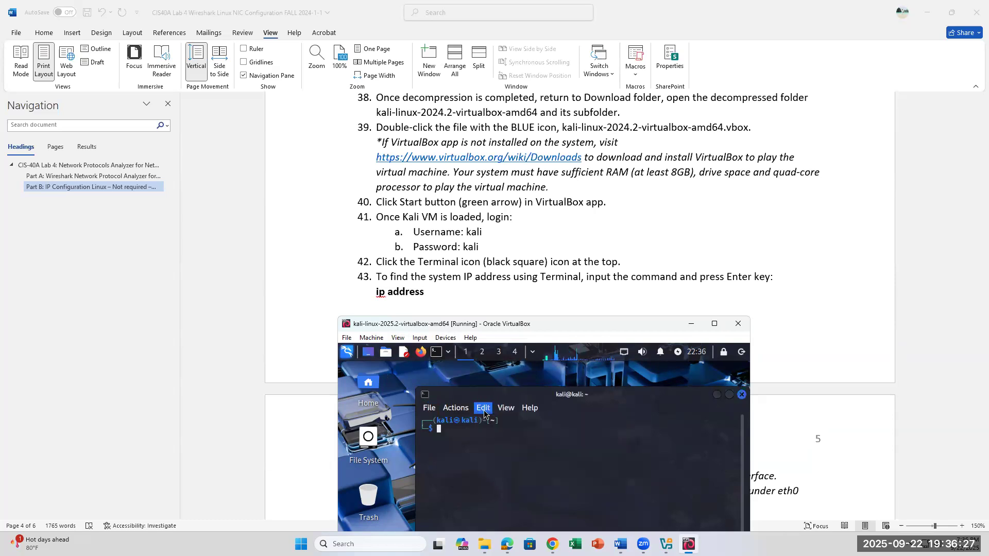
pyautogui.click(524, 463)
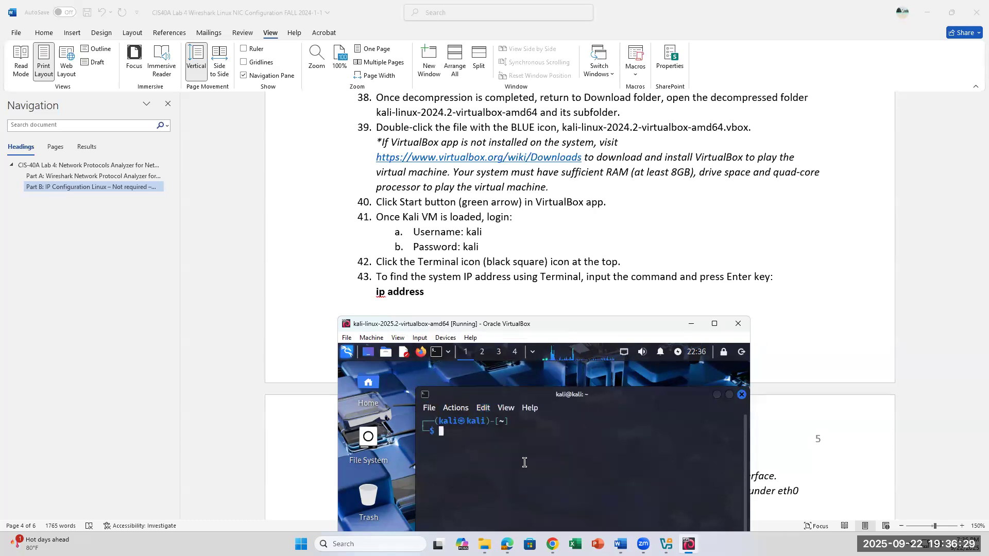
pyautogui.click(483, 409)
pyautogui.click(520, 463)
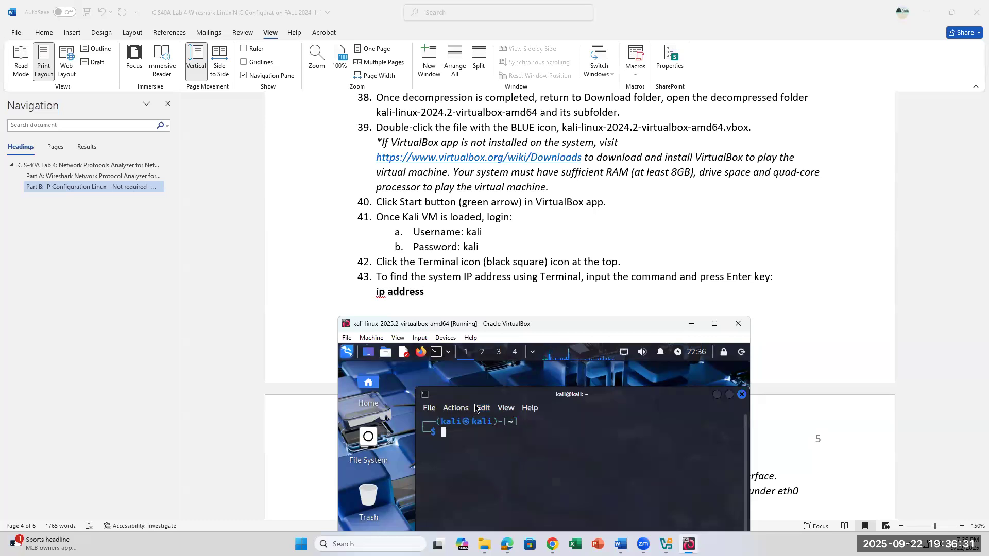
pyautogui.moveTo(522, 393); pyautogui.dragTo(507, 367)
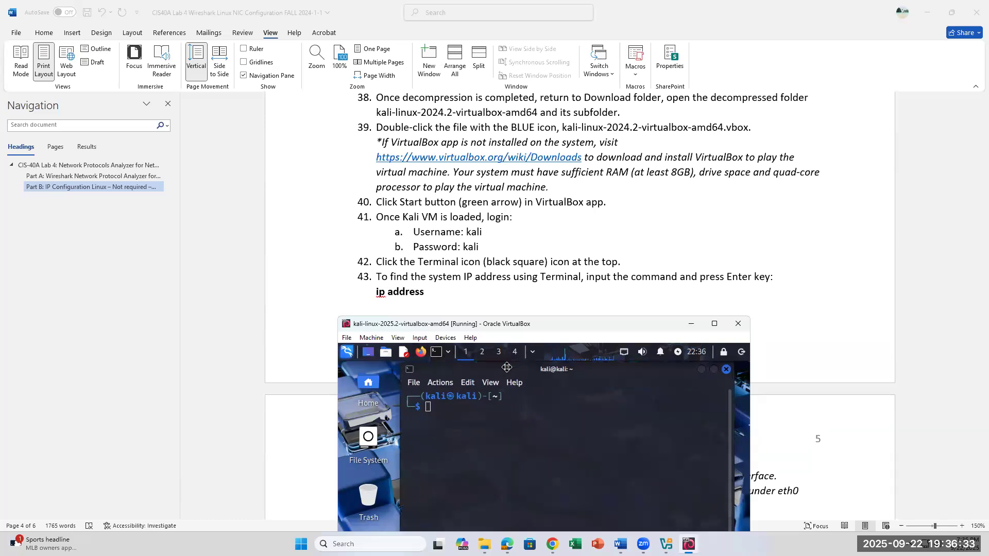
# Run ip address in the Terminal and highlight the inet address of the loopback interface.
pyautogui.write('ip address')
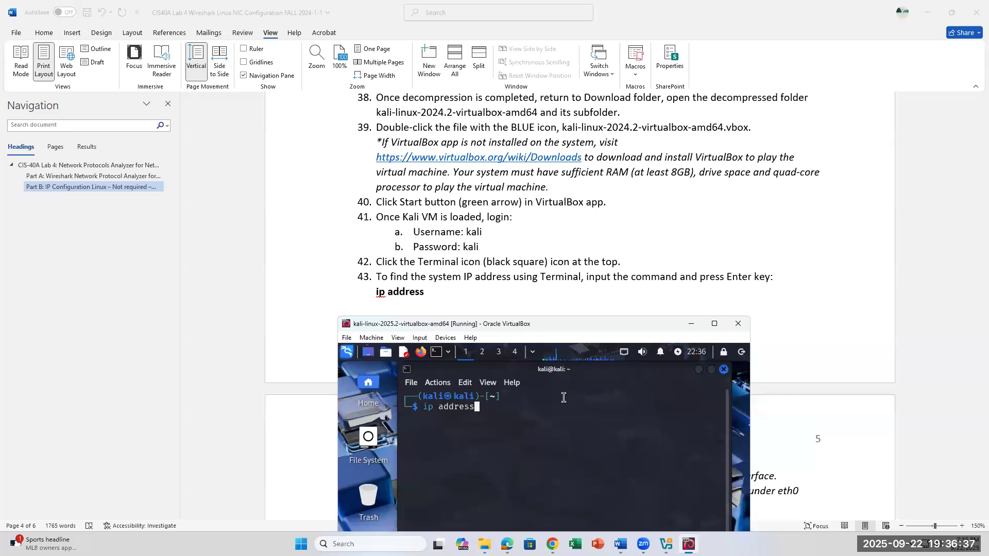
pyautogui.press('Return')
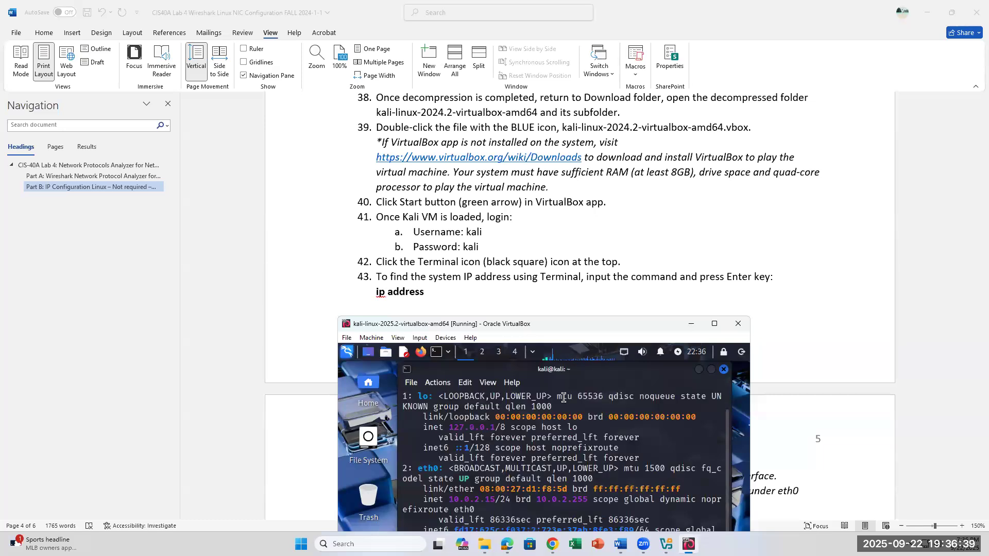
pyautogui.moveTo(452, 428); pyautogui.dragTo(495, 428)
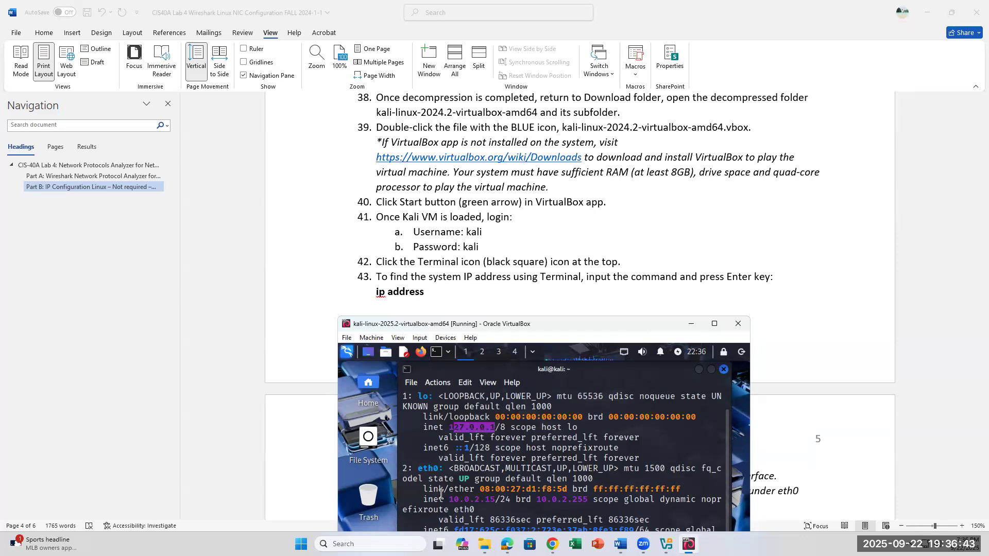
pyautogui.click(446, 469)
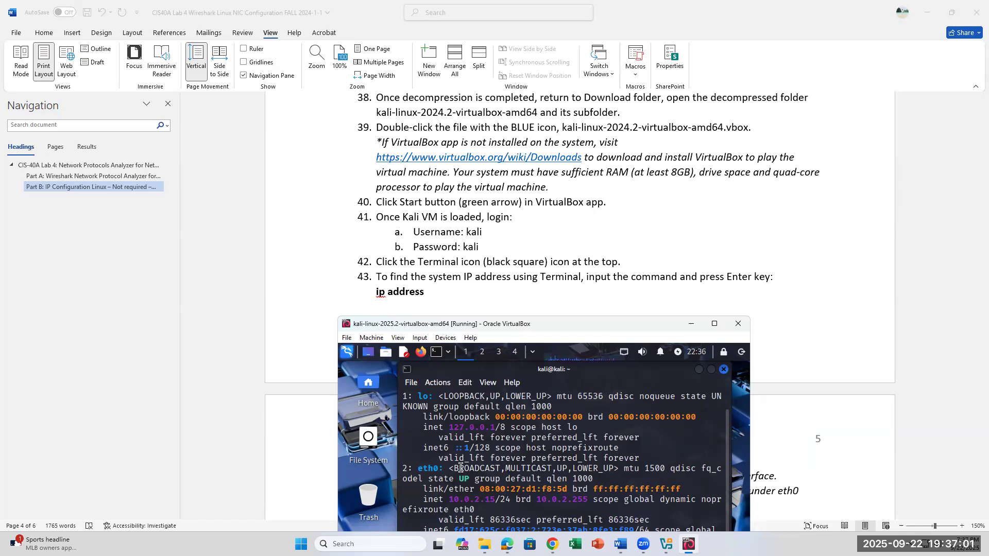
# Highlight the inet address and prefix length of the eth0 interface, raising the Kali machine window to show more of the output.
pyautogui.moveTo(450, 504); pyautogui.dragTo(497, 495)
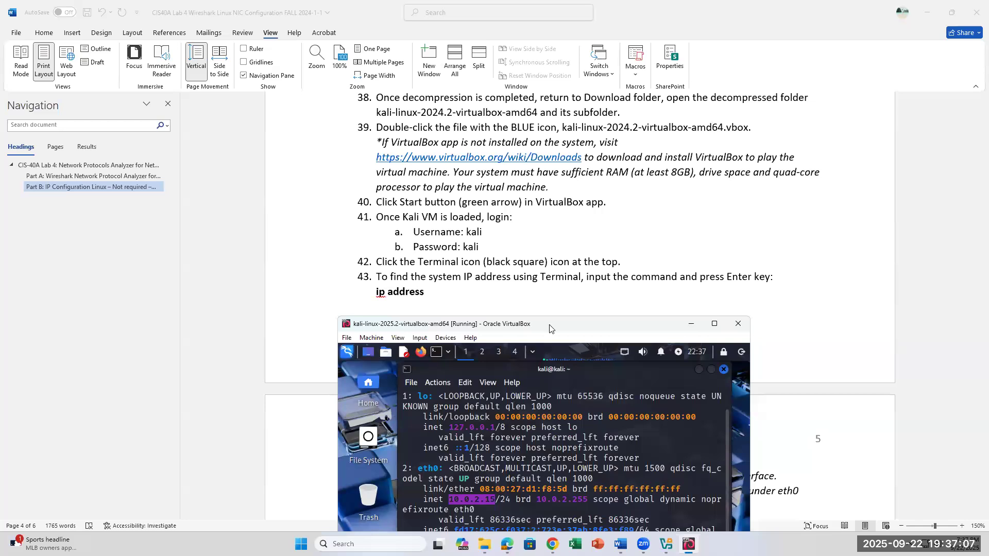
pyautogui.moveTo(549, 328); pyautogui.dragTo(555, 285)
pyautogui.moveTo(418, 428); pyautogui.dragTo(447, 416)
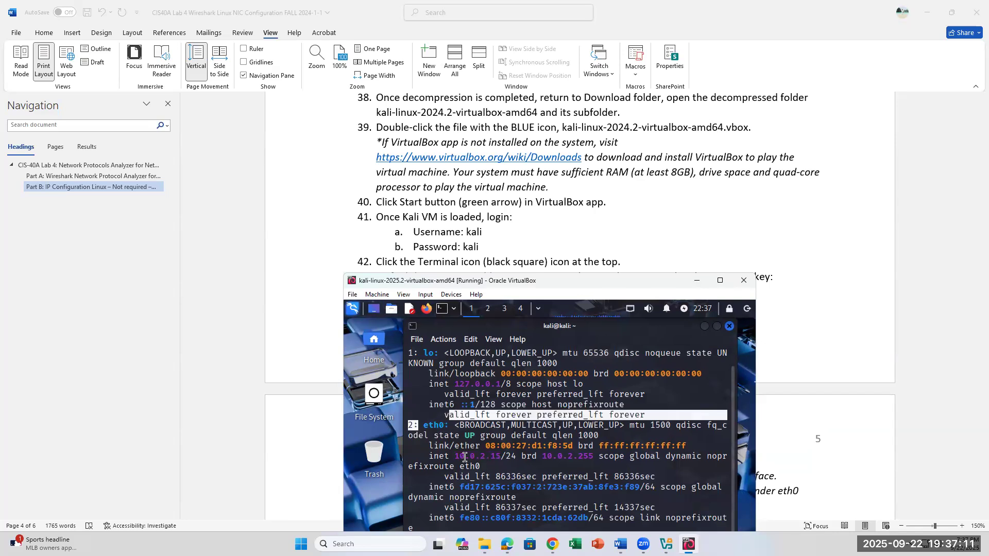
pyautogui.moveTo(463, 457); pyautogui.dragTo(505, 459)
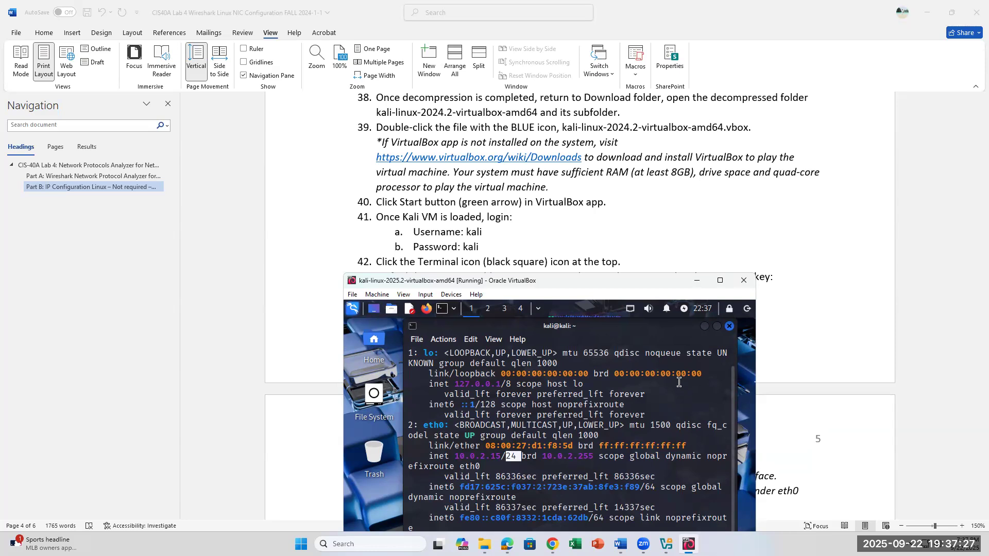
# Bring lab steps 44 to 48 into view and place the Kali machine window just below them.
pyautogui.scroll(-2, 599, 188)
pyautogui.scroll(-4, 599, 188)
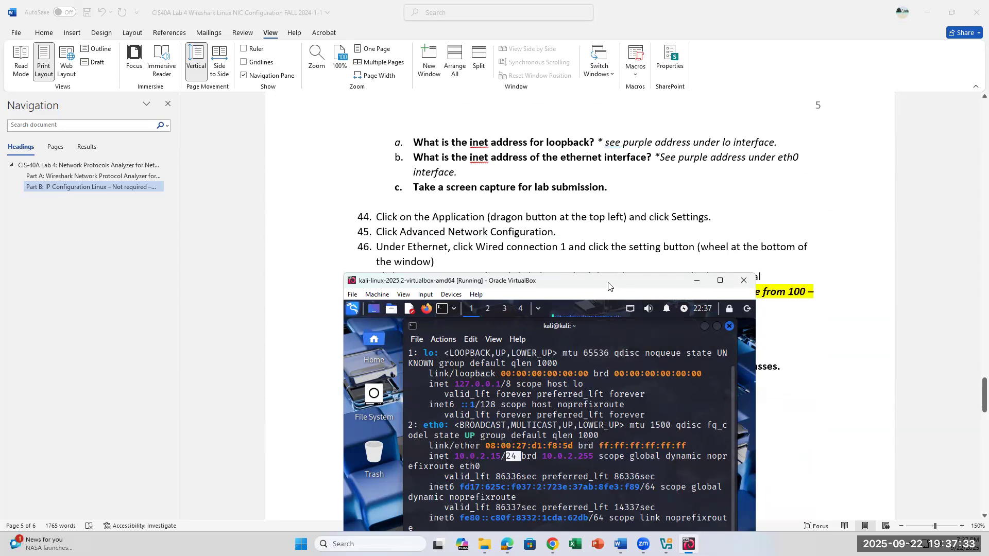
pyautogui.moveTo(608, 283); pyautogui.dragTo(608, 238)
pyautogui.scroll(-1, 608, 210)
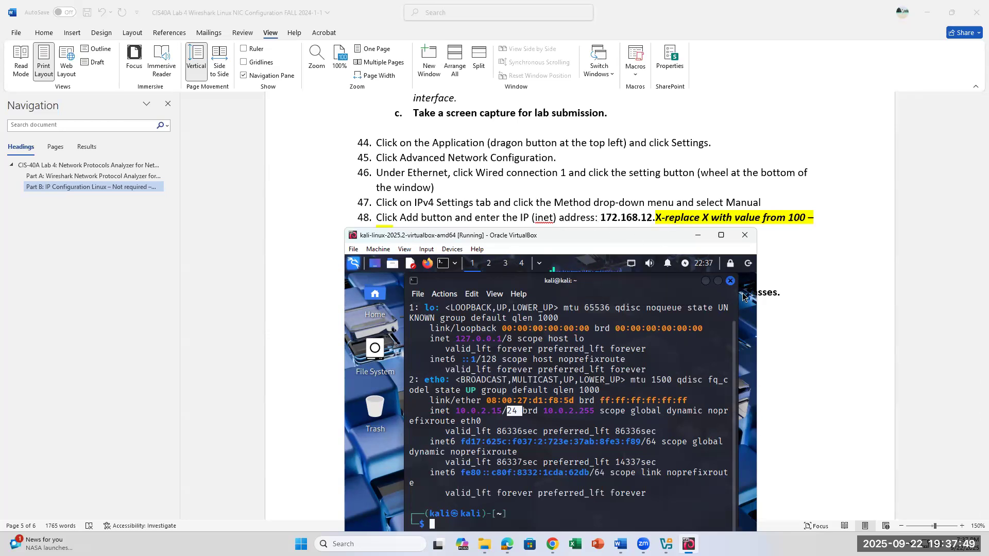
pyautogui.click(353, 265)
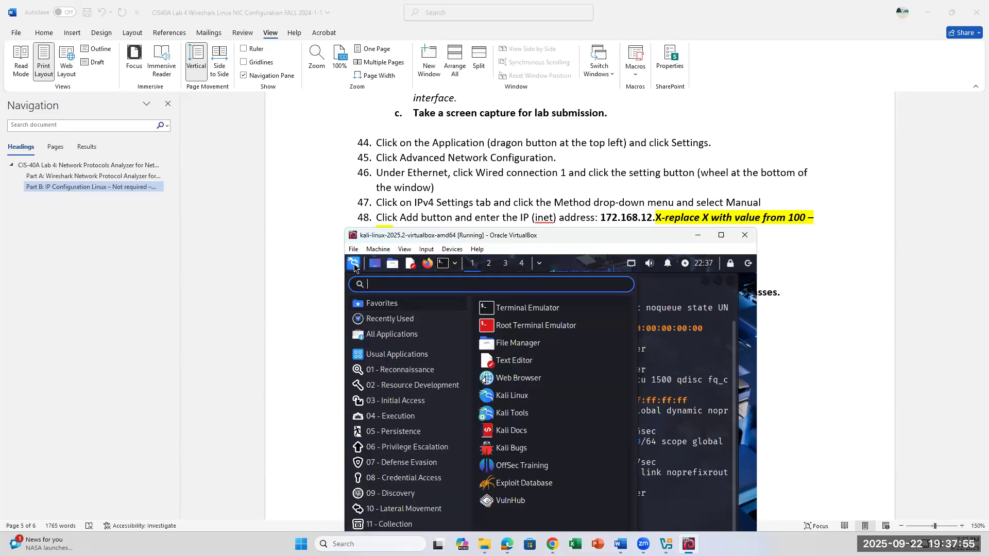
pyautogui.write('advance')
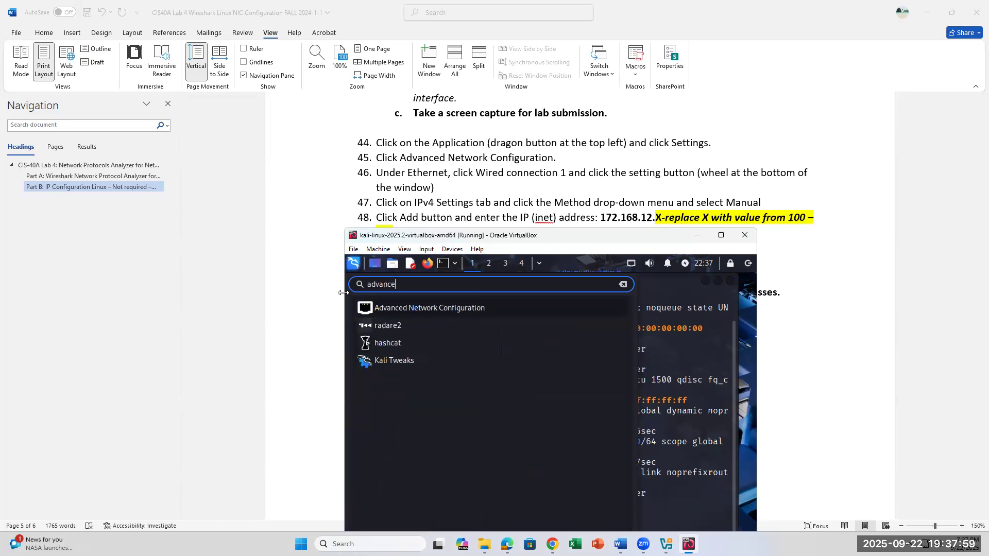
pyautogui.click(397, 314)
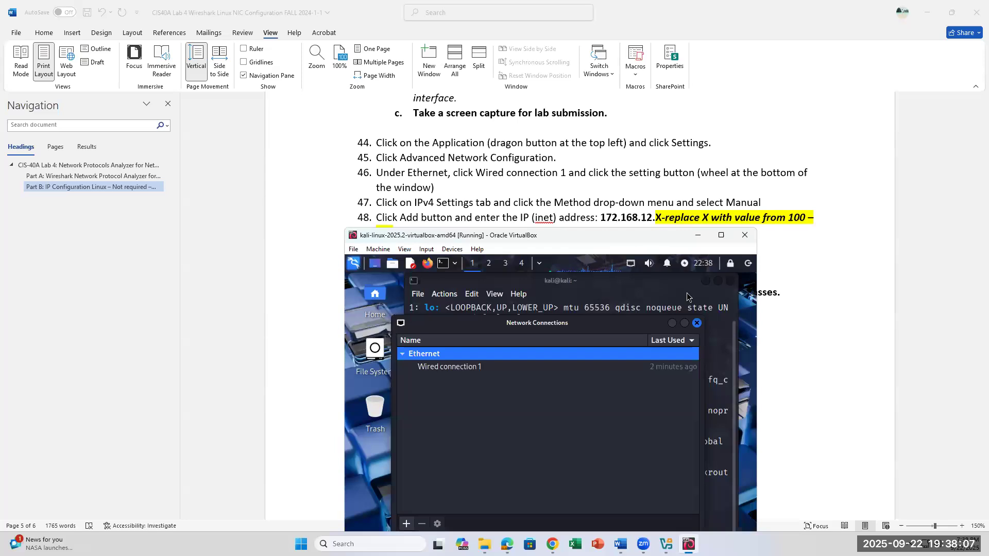
pyautogui.click(696, 323)
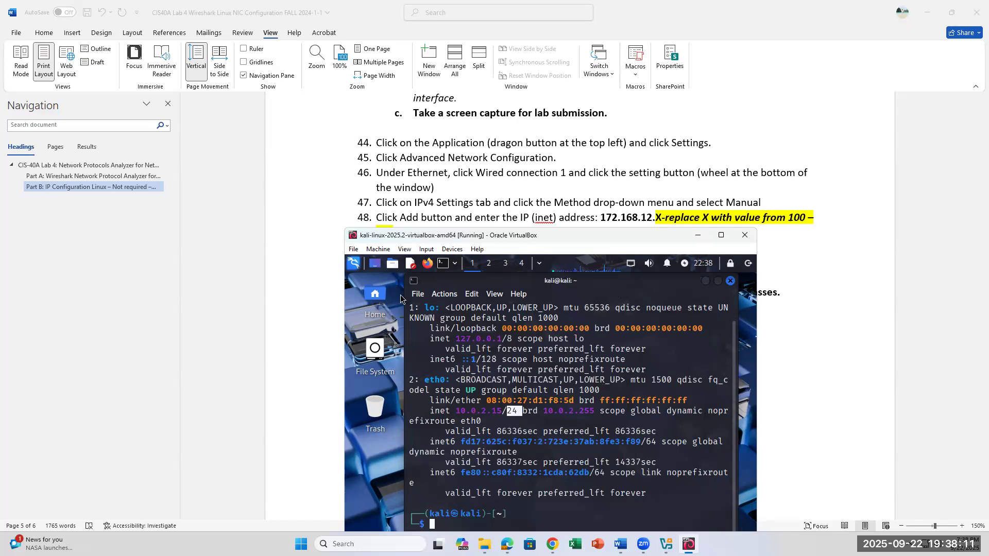
# Close the Terminal, then search the Kali applications for advance and open Advanced Network Configuration.
pyautogui.click(731, 281)
pyautogui.press('super')
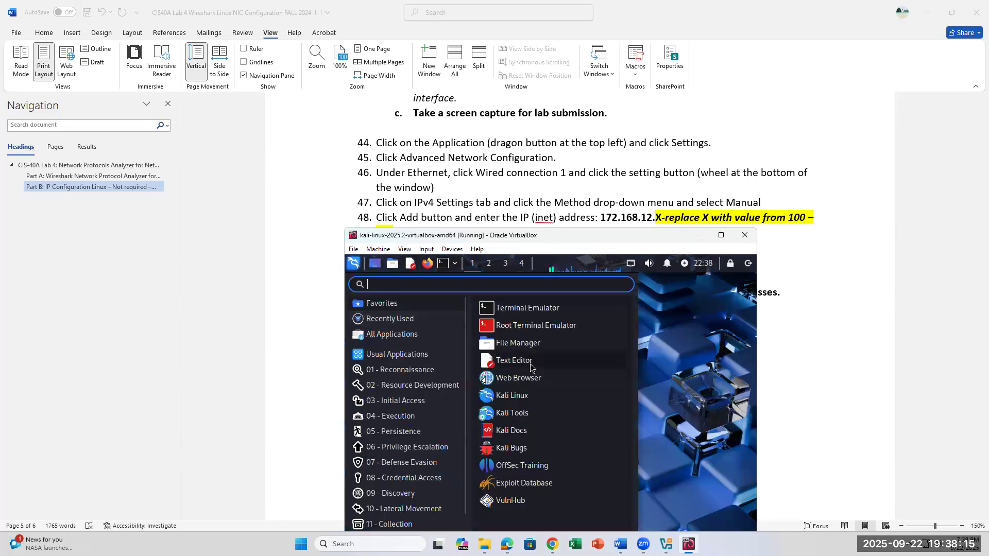
pyautogui.write('advance')
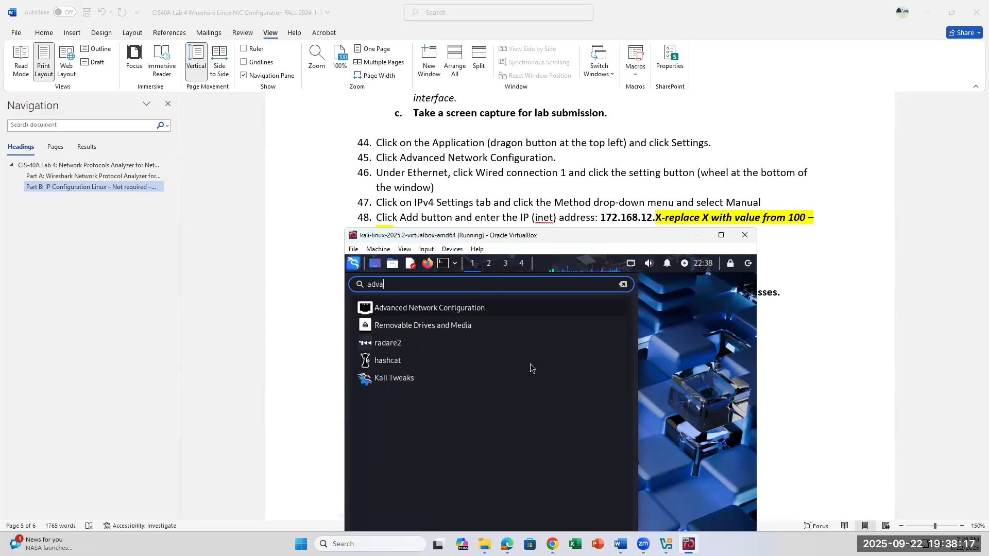
pyautogui.click(456, 313)
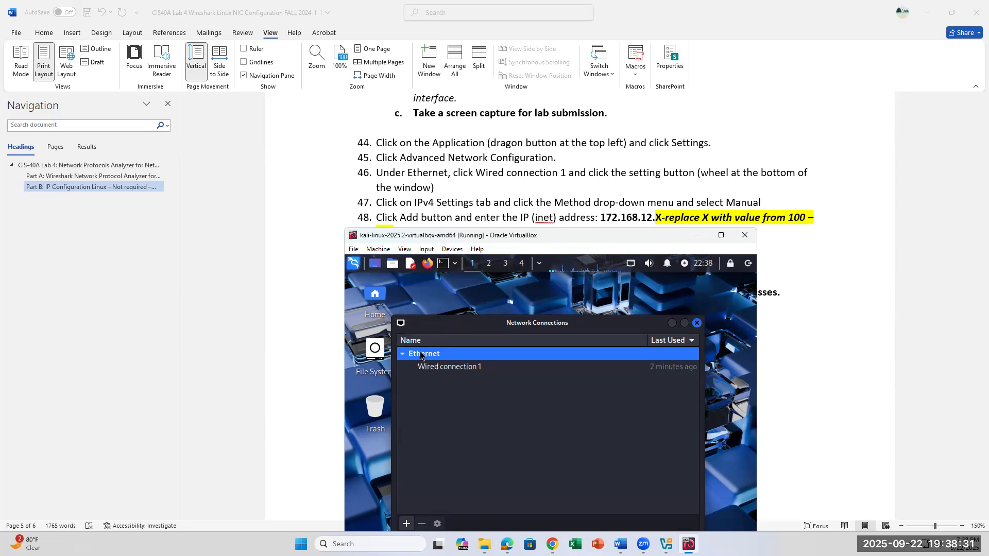
# Open the Ethernet connection Wired connection 1 for editing and show its IPv4 settings.
pyautogui.click(462, 370)
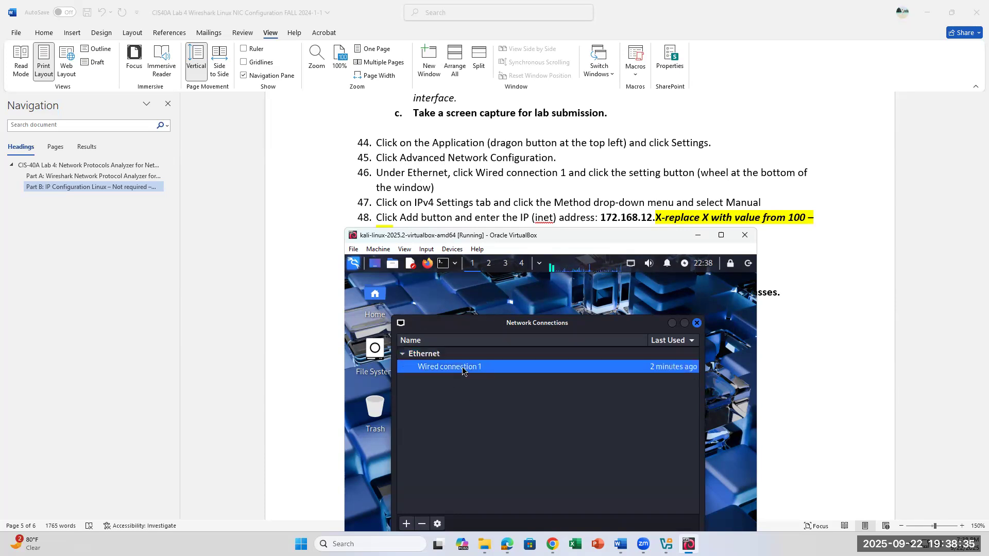
pyautogui.doubleClick(463, 367)
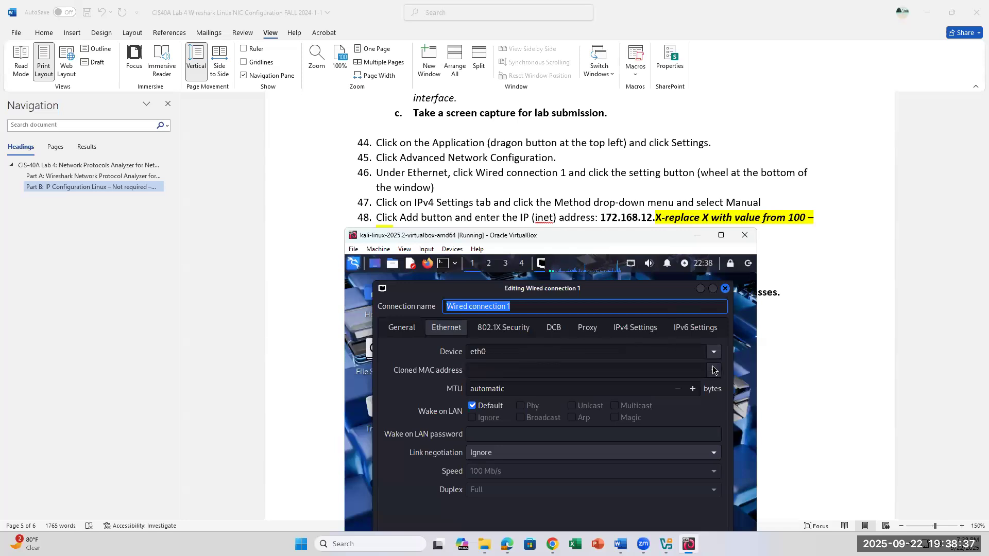
pyautogui.click(635, 328)
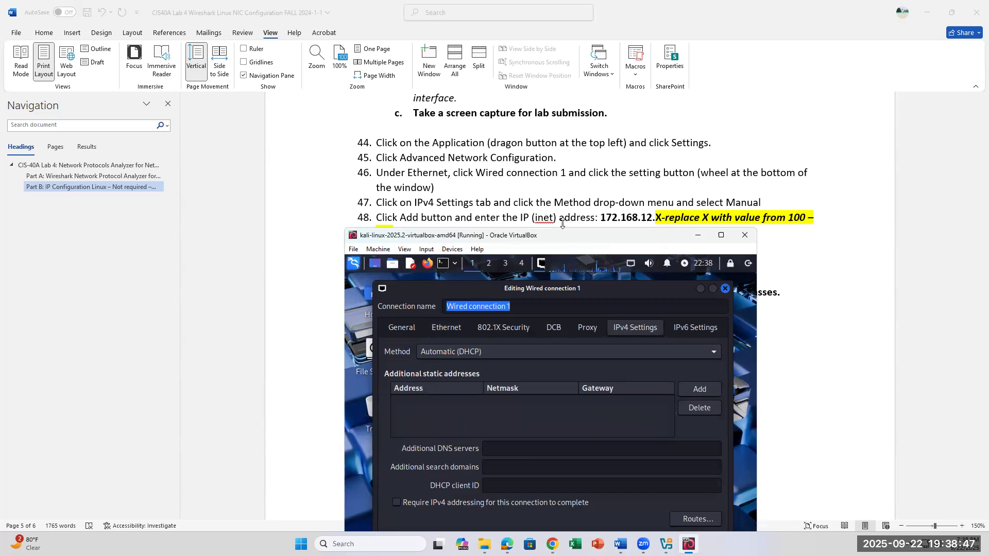
# Check the address in lab step 48 and add a static IPv4 address of 172.168.12.105 to the wired connection.
pyautogui.scroll(-1, 590, 223)
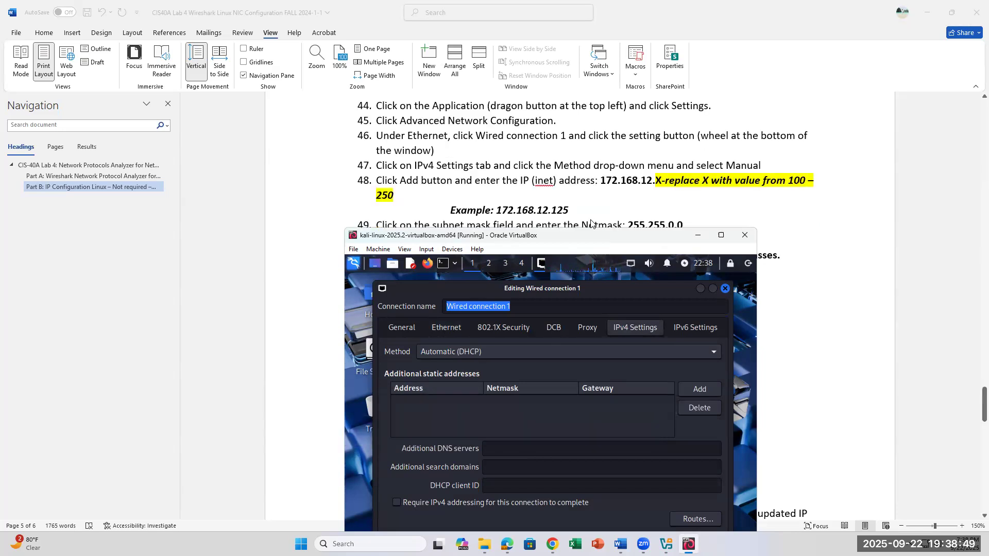
pyautogui.click(710, 390)
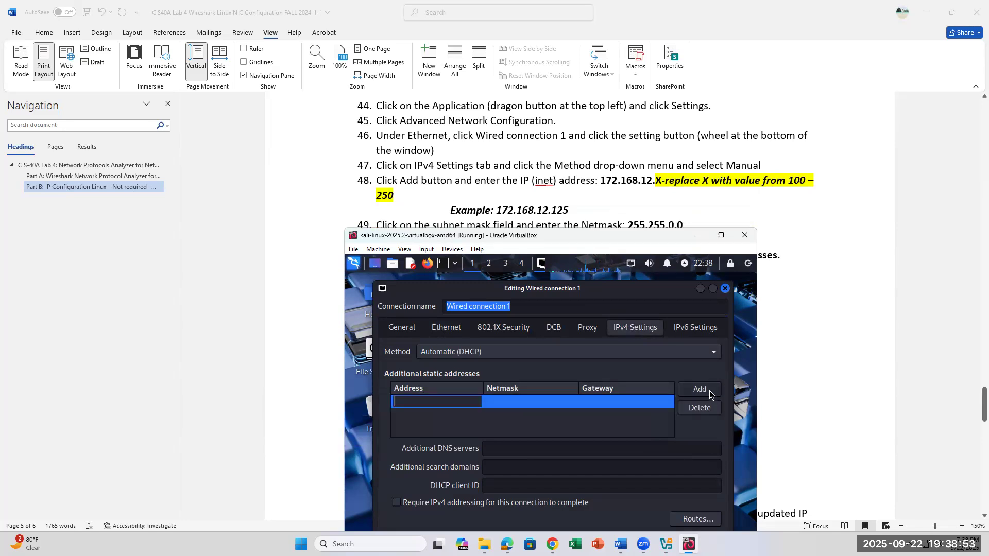
pyautogui.write('172.168.12.')
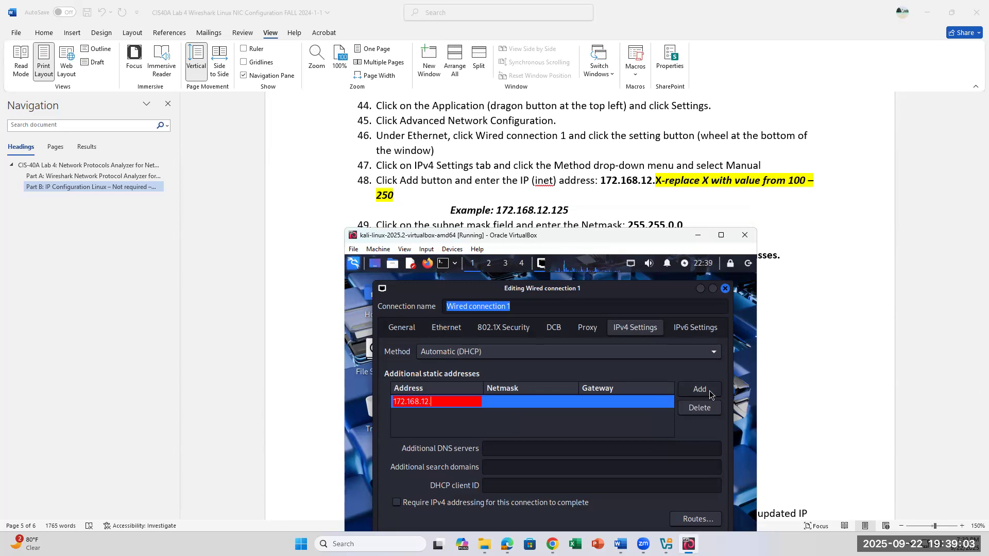
pyautogui.write('105')
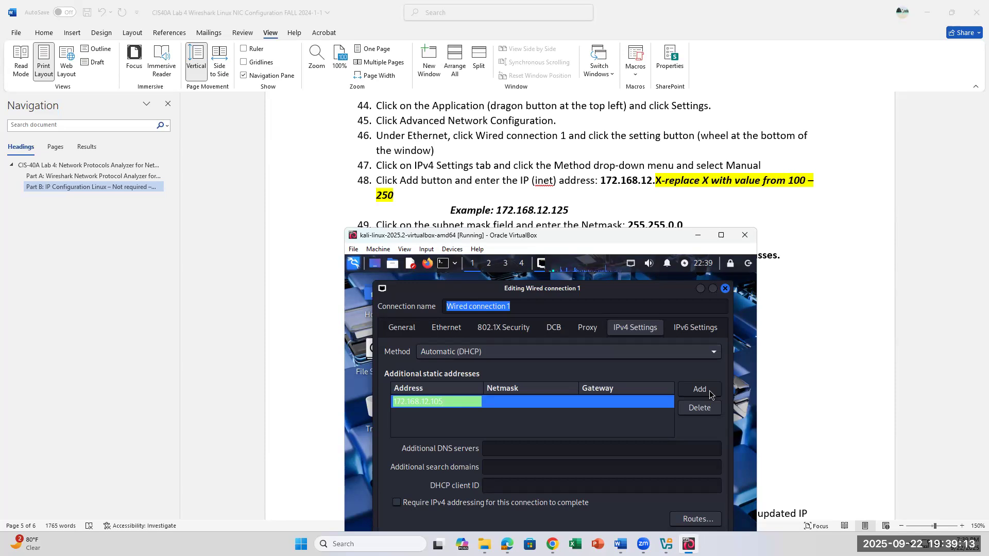
# Set the netmask of the new static address to 255.255.0.0, as given in lab step 49.
pyautogui.scroll(-1, 651, 200)
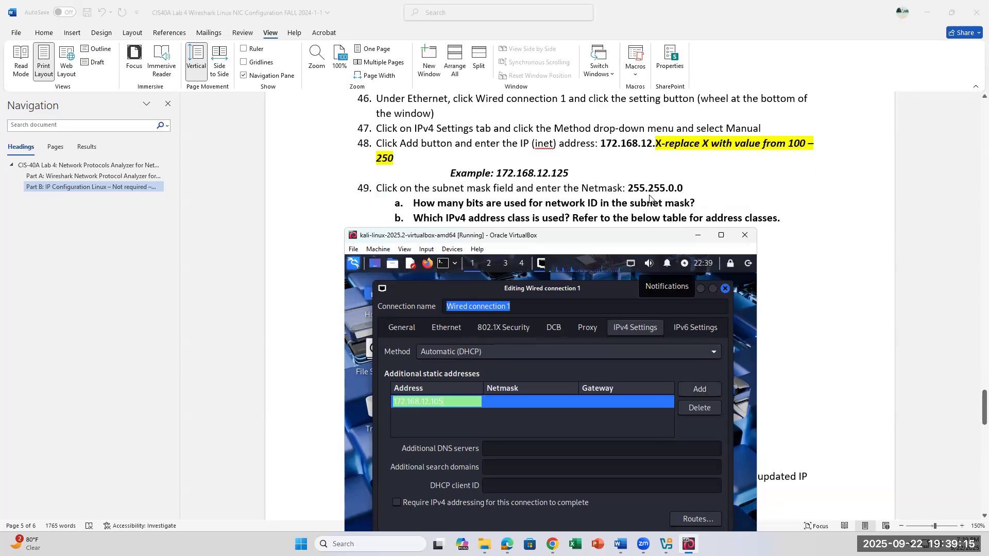
pyautogui.press('Tab')
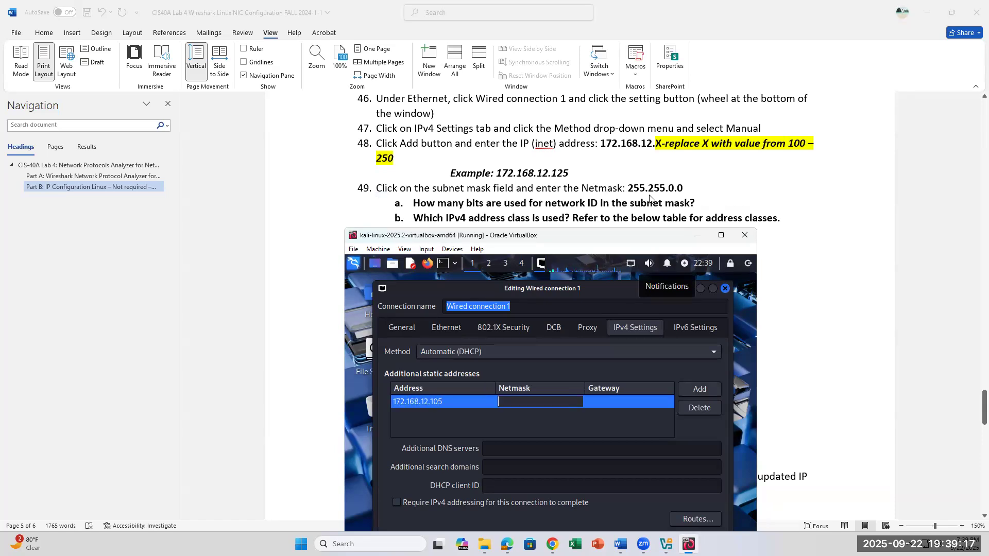
pyautogui.write('255')
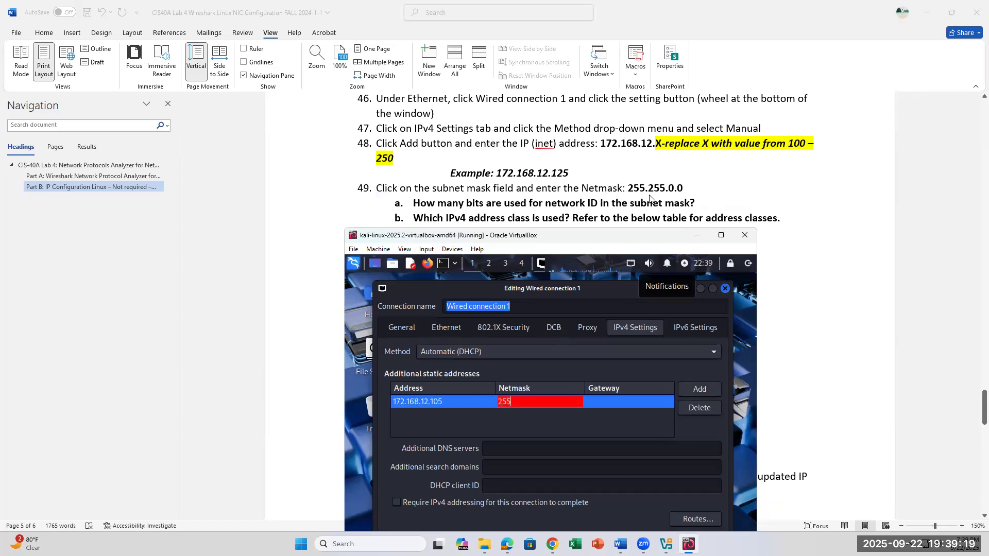
pyautogui.write('.255.0.0')
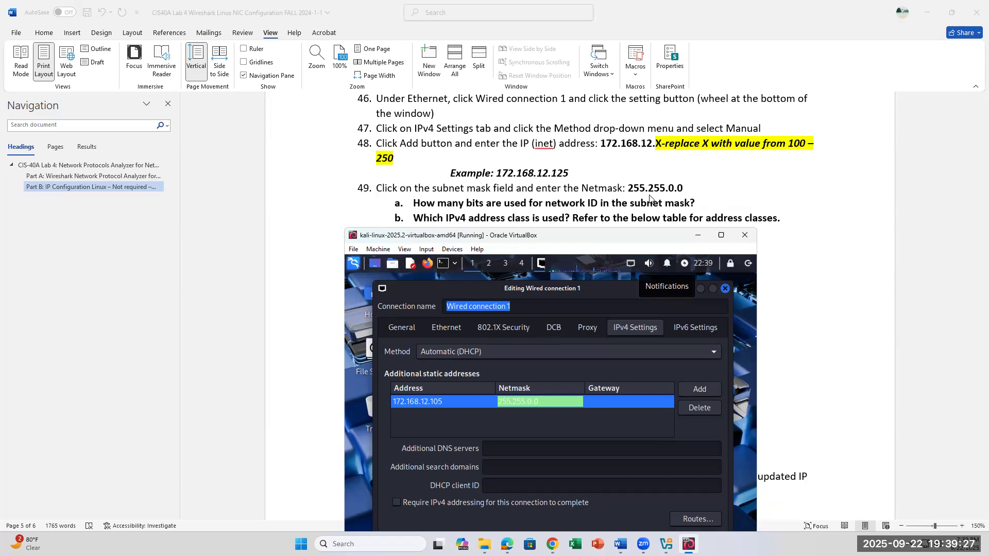
# Set the gateway of the static address to 172.168.12.1 and bring the lab questions on subnet mask and address class into view.
pyautogui.press('Tab')
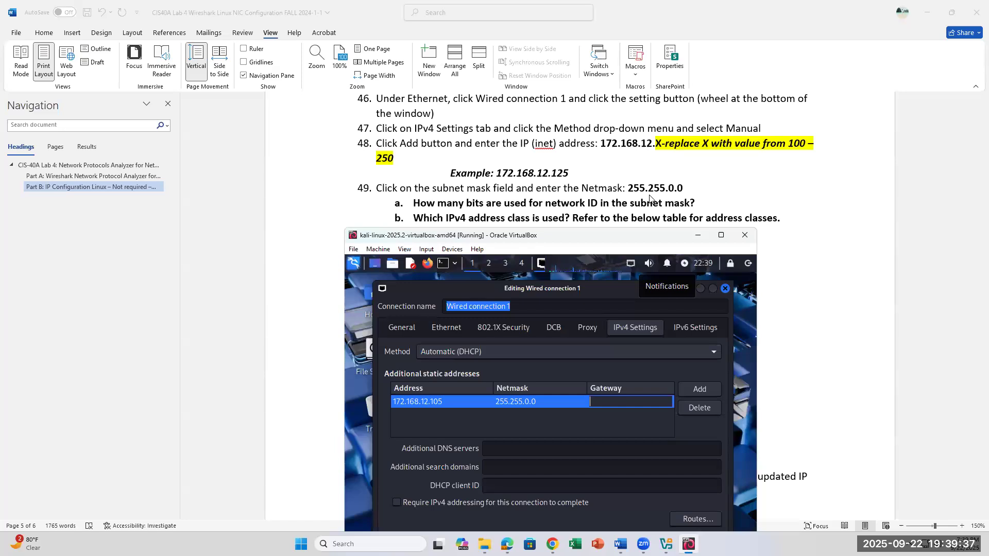
pyautogui.write('1')
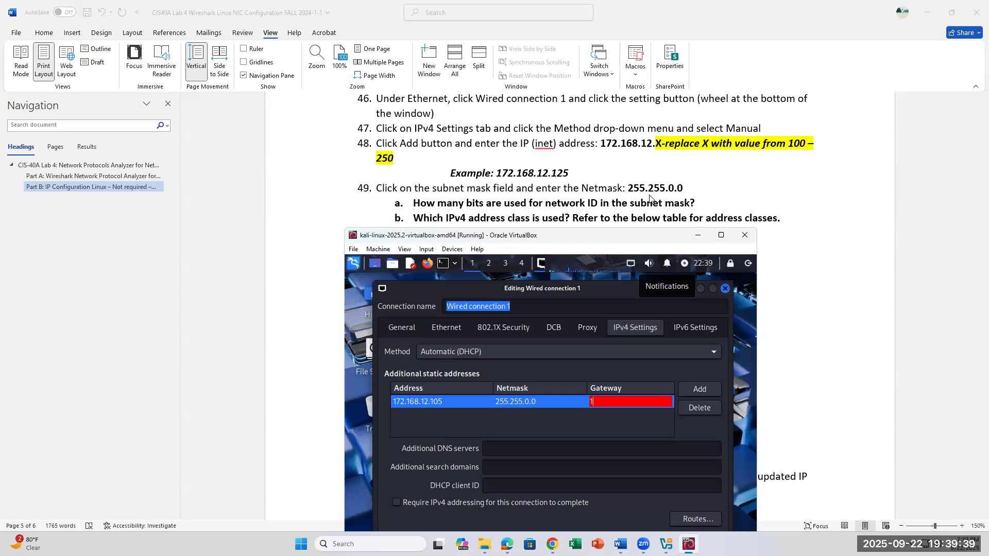
pyautogui.write('72.168.12.1')
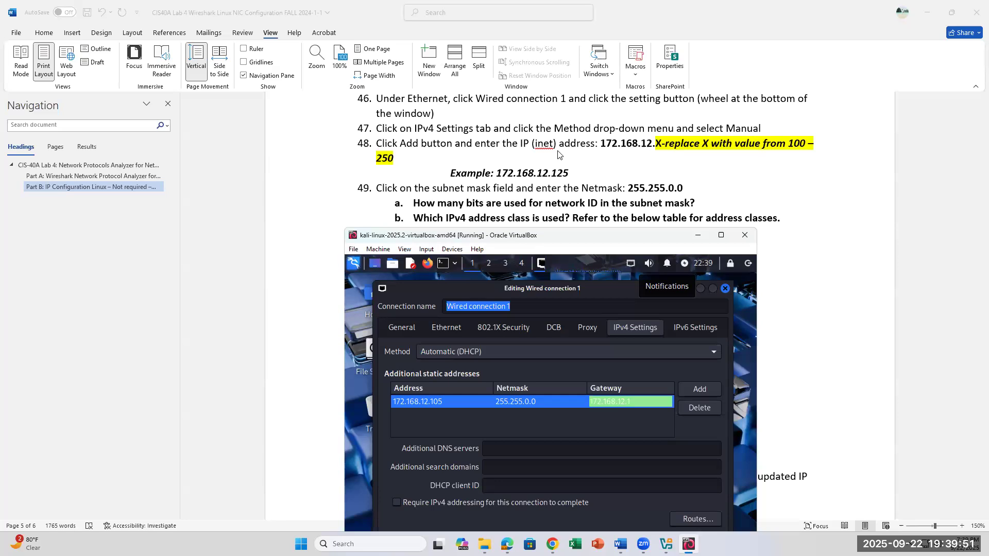
pyautogui.scroll(-1, 559, 154)
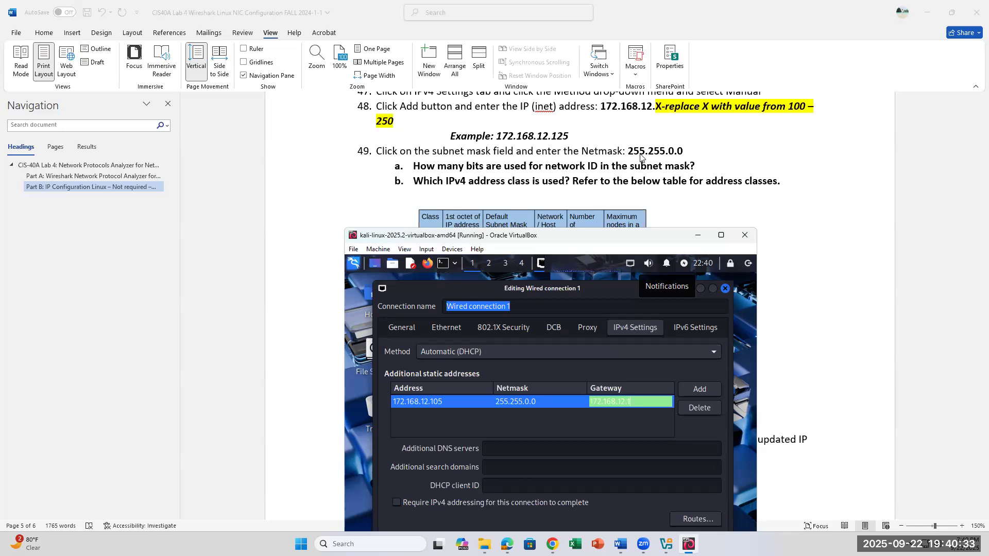
# Confirm the gateway entry, save the static IPv4 settings of Wired connection 1, and close Network Connections, following lab steps 50 and 51.
pyautogui.scroll(-2, 640, 157)
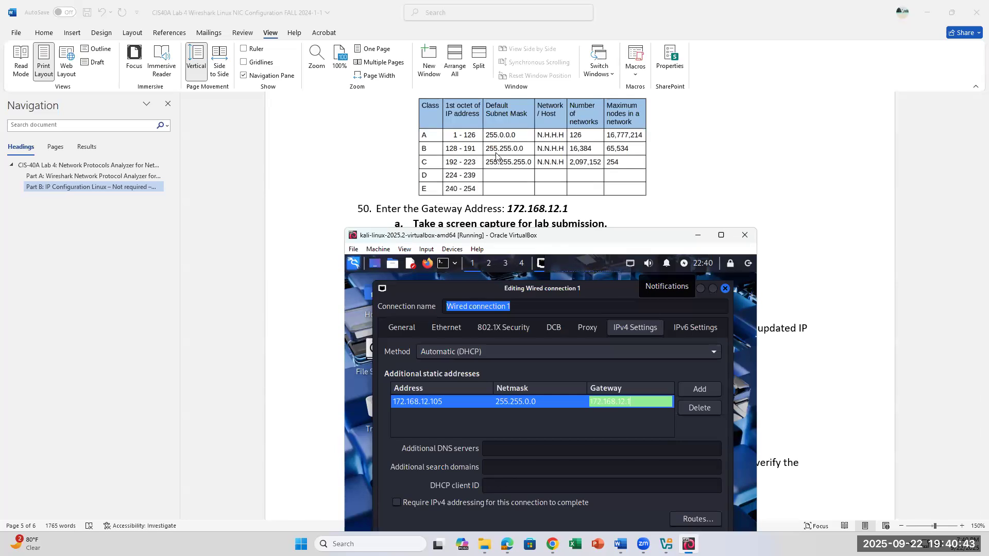
pyautogui.scroll(-1, 497, 156)
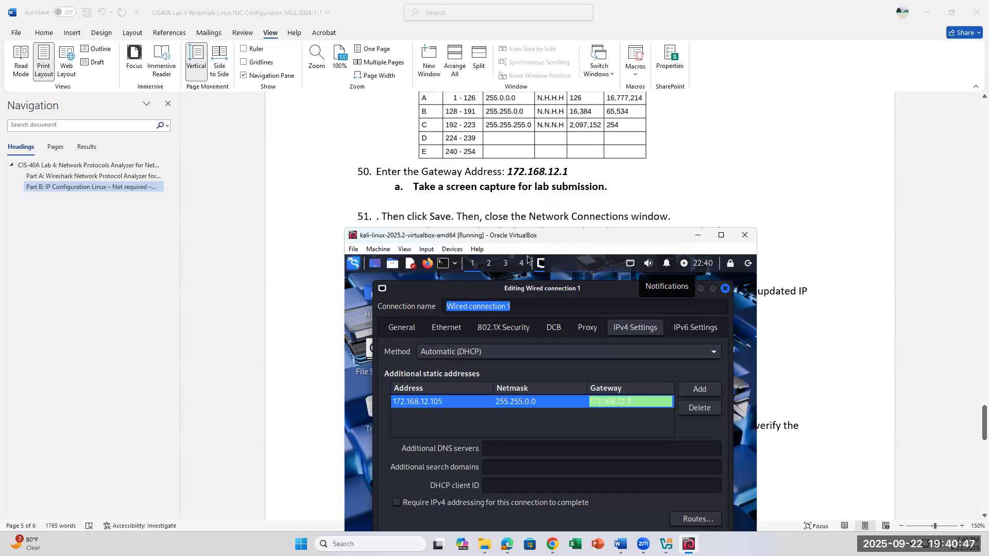
pyautogui.press('Return')
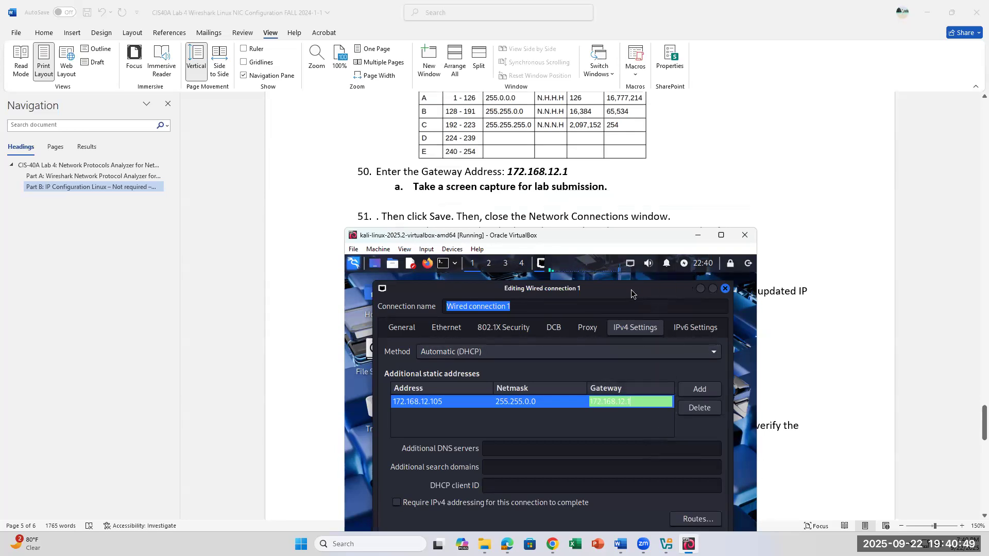
pyautogui.doubleClick(633, 288)
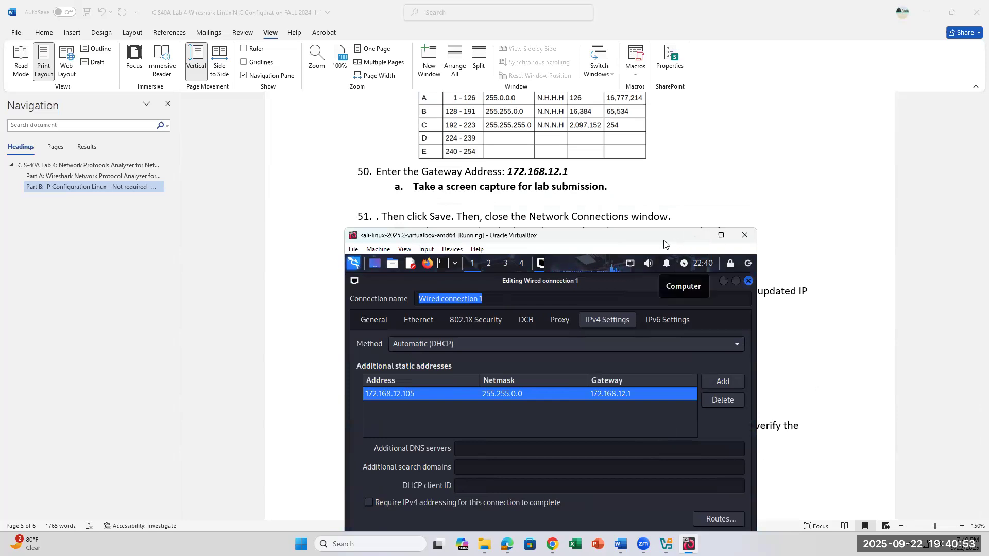
pyautogui.click(843, 479)
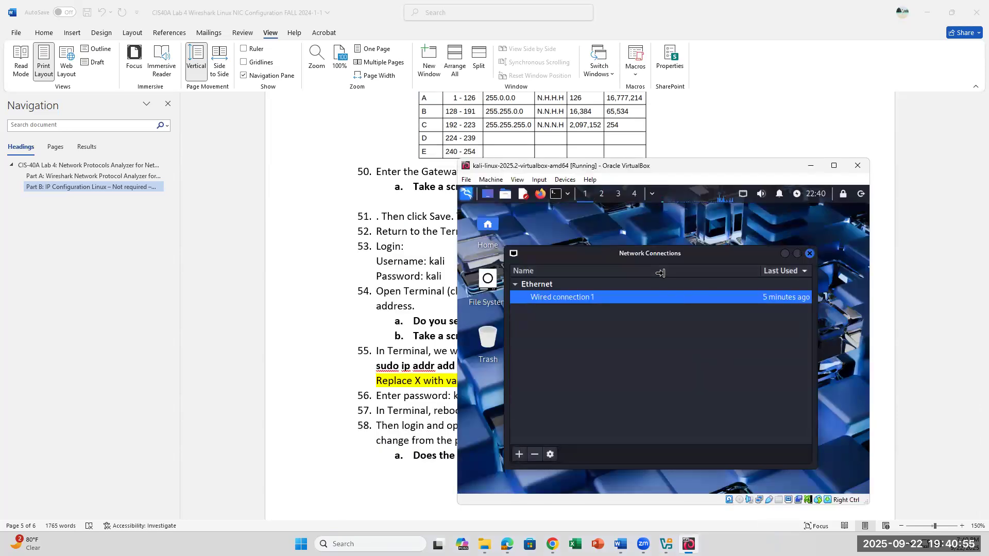
pyautogui.click(810, 254)
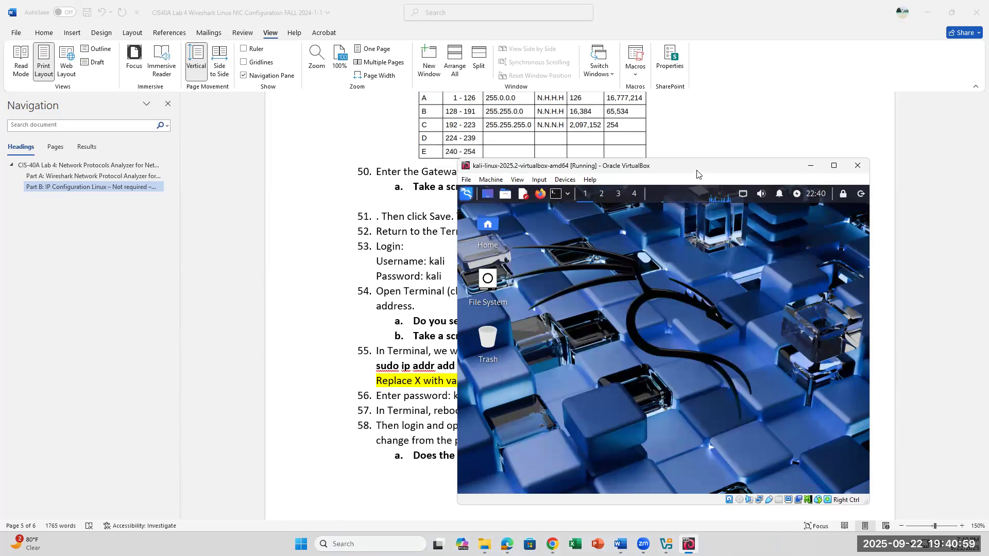
# Open a Terminal in the Kali machine and list its network interface addresses with the ip address command.
pyautogui.moveTo(699, 167); pyautogui.dragTo(691, 220)
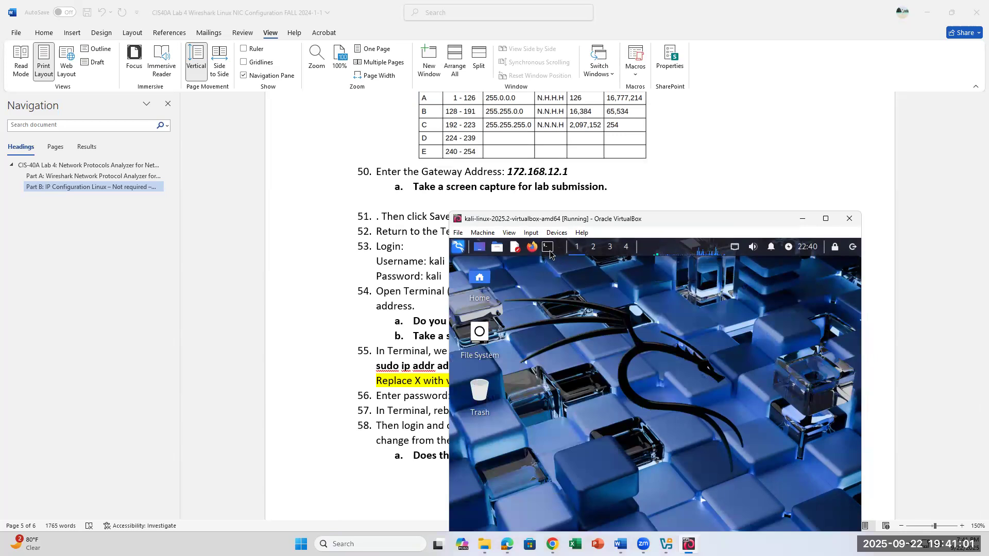
pyautogui.click(549, 251)
pyautogui.write('ip')
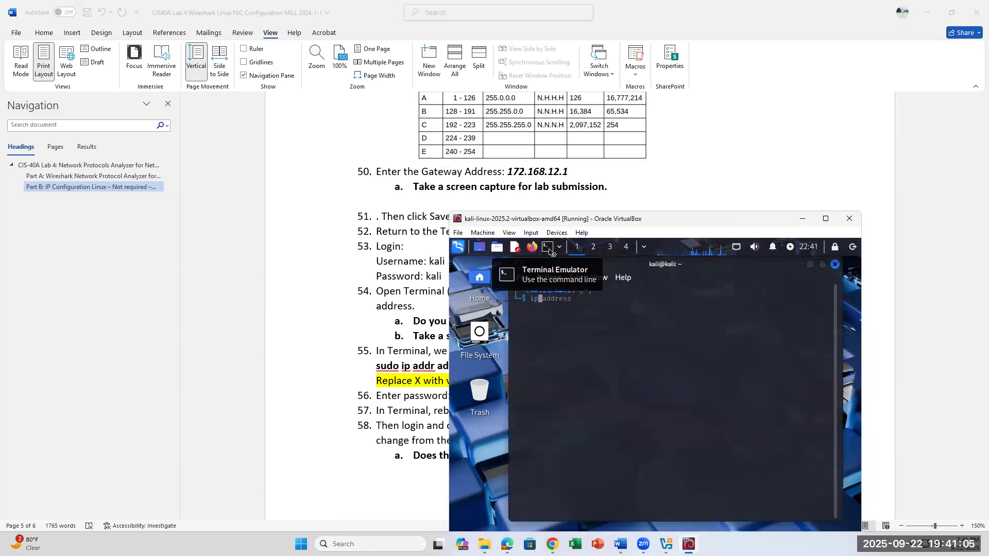
pyautogui.write(' address')
pyautogui.press('Return')
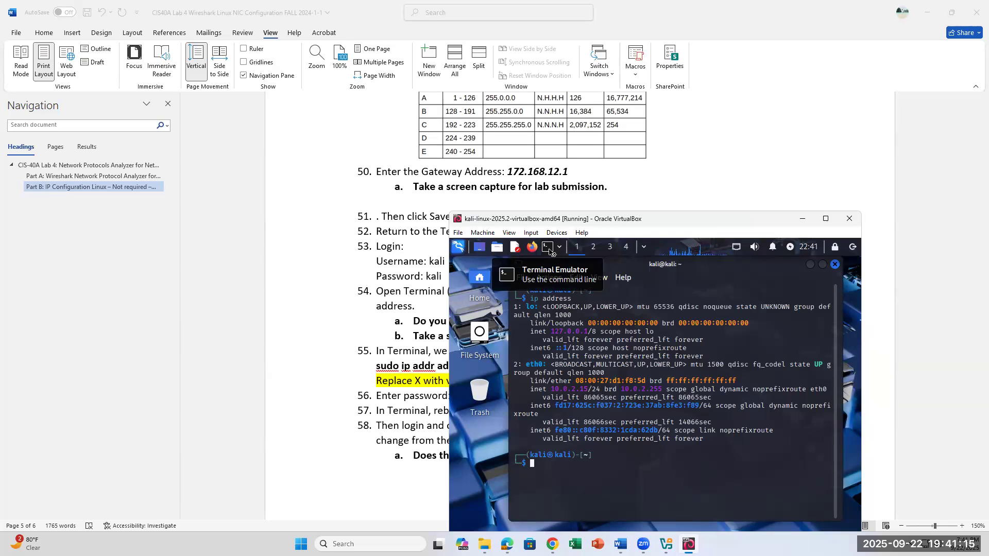
# Reboot the Kali virtual machine with the reboot command and review lab steps 52 to 54 while it restarts.
pyautogui.write('reboot')
pyautogui.press('Return')
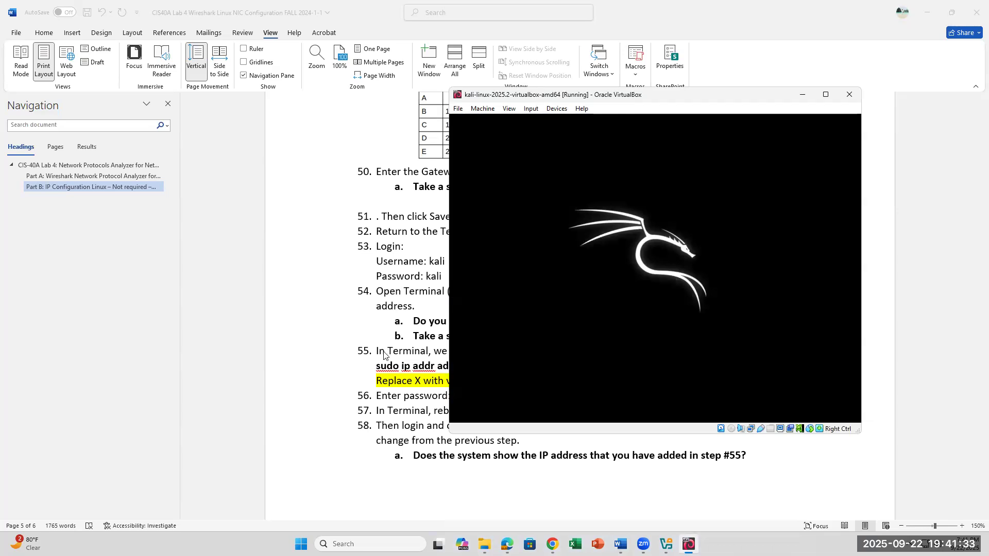
pyautogui.click(399, 336)
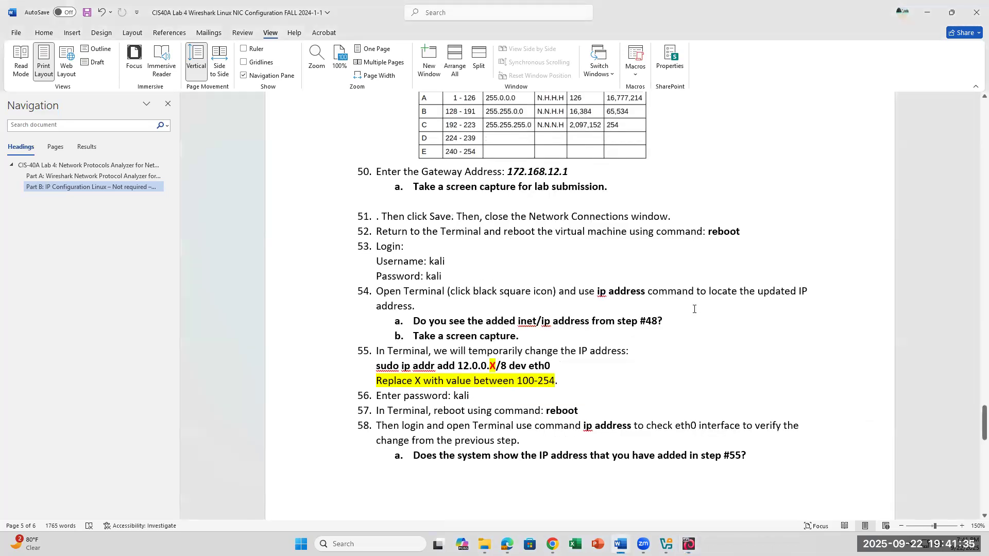
pyautogui.moveTo(698, 322); pyautogui.dragTo(581, 320)
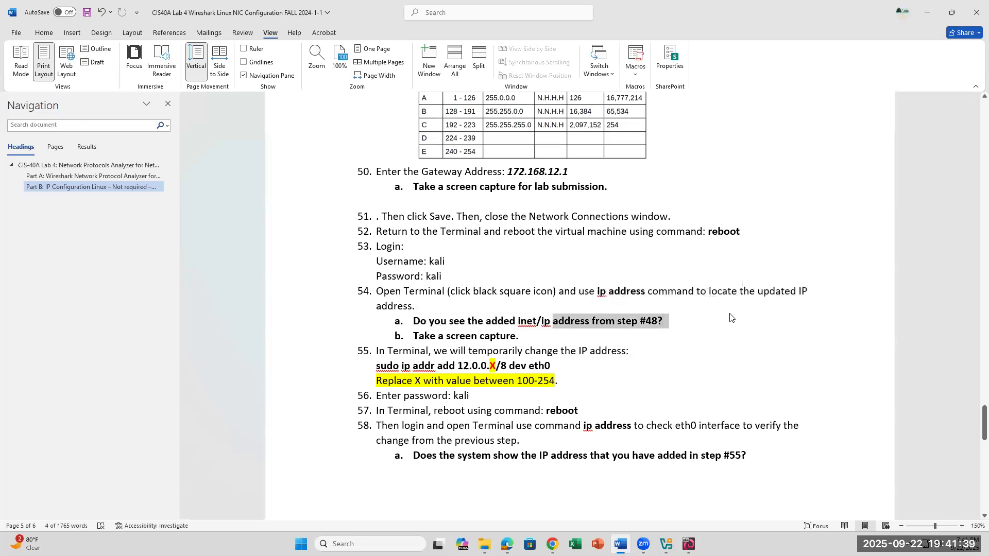
pyautogui.click(765, 242)
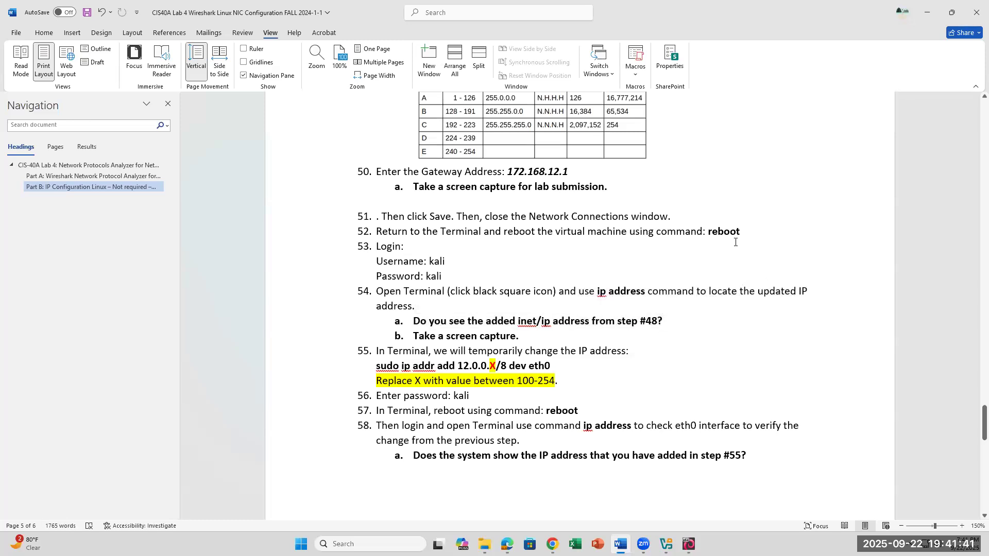
pyautogui.click(689, 544)
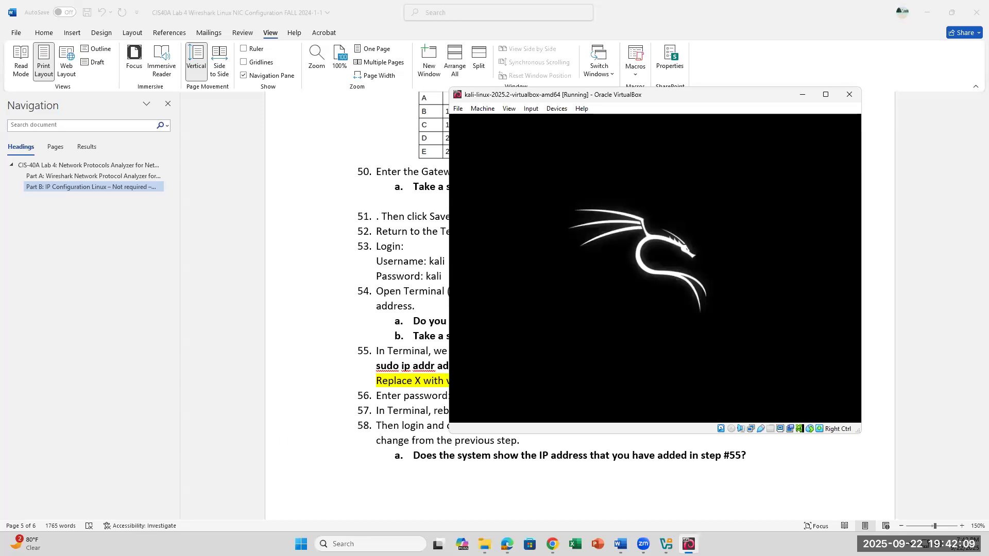
pyautogui.click(420, 248)
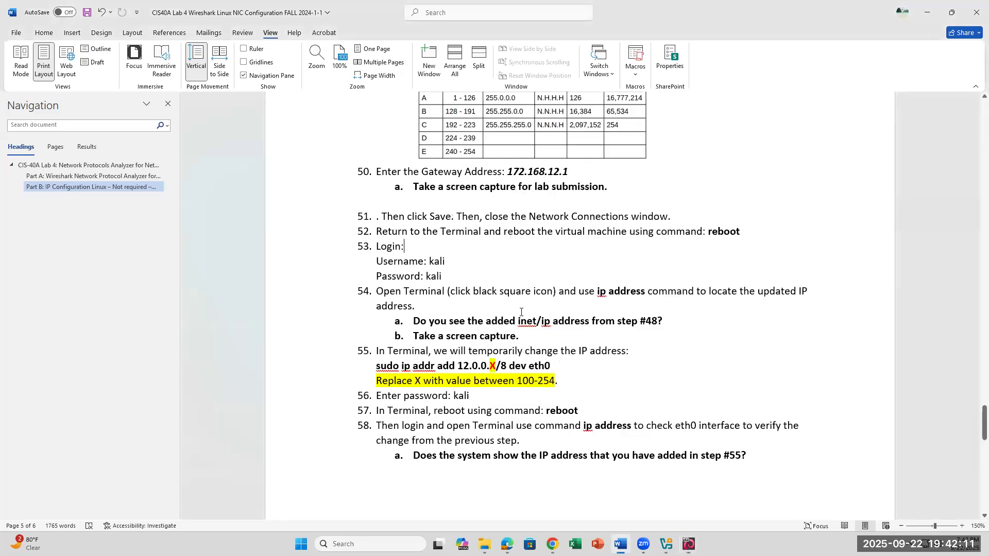
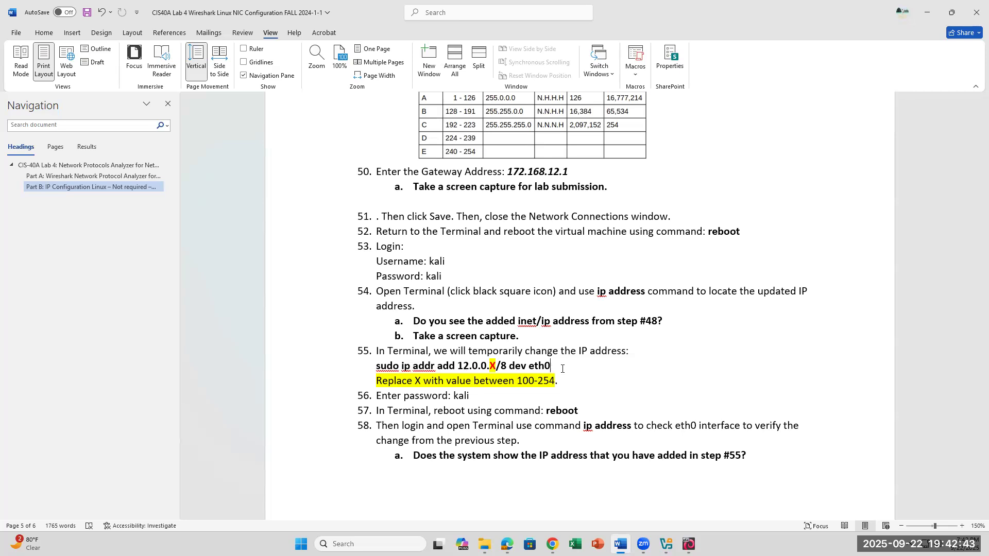
# Read lab steps 55 to 59, including the highlighted note on entering a static IP address in /etc/network/interfaces with nano.
pyautogui.scroll(-7, 562, 369)
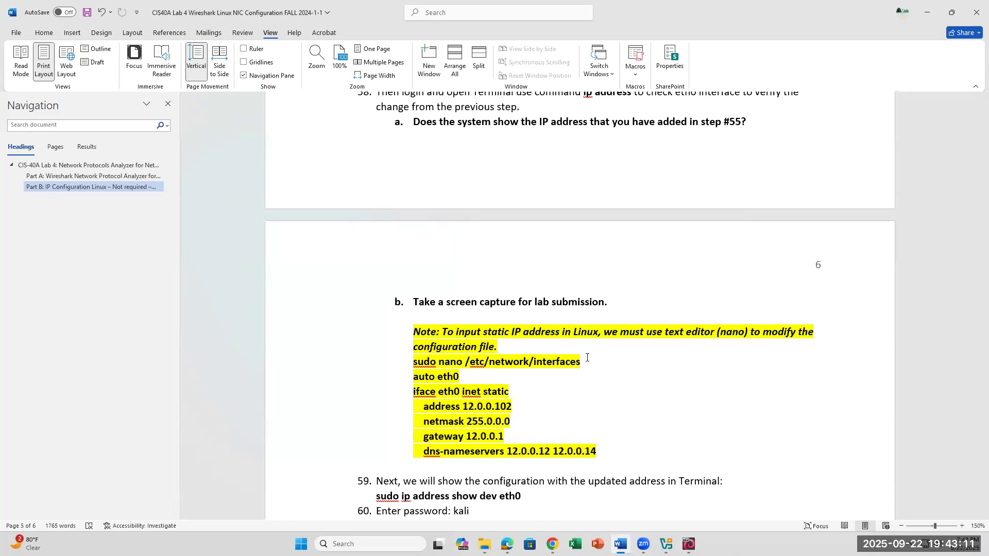
pyautogui.scroll(4, 587, 357)
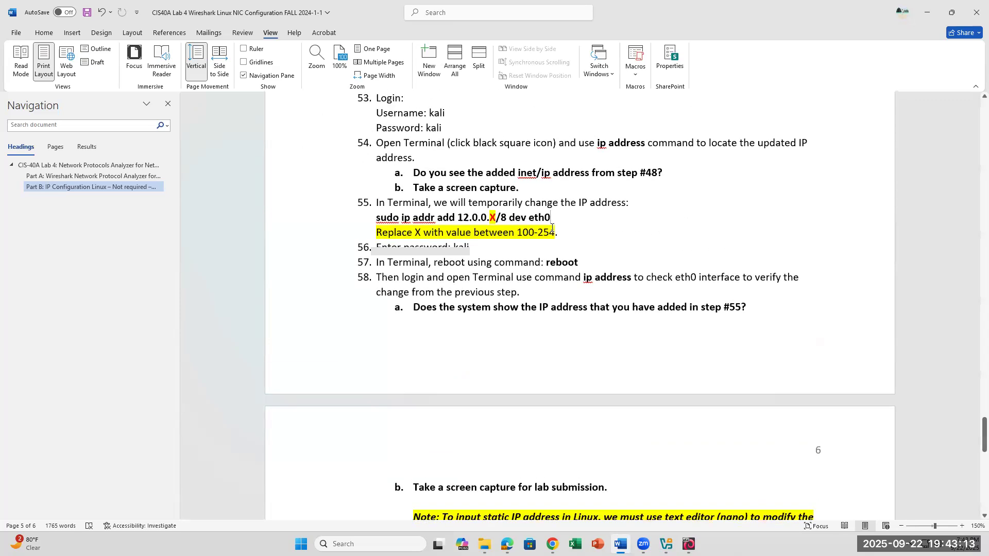
pyautogui.scroll(-1, 612, 495)
pyautogui.scroll(-4, 612, 495)
pyautogui.moveTo(424, 386); pyautogui.dragTo(530, 386)
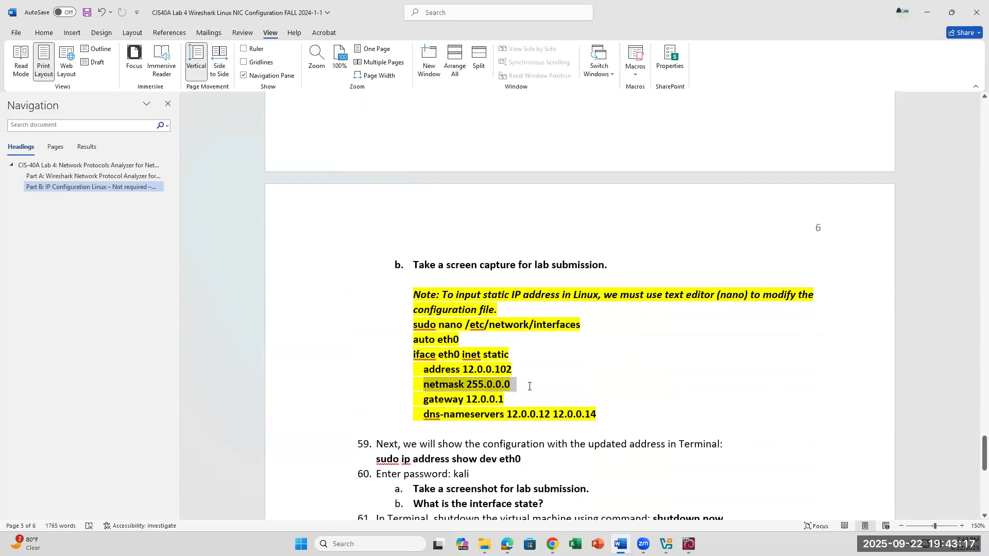
pyautogui.moveTo(424, 400); pyautogui.dragTo(510, 400)
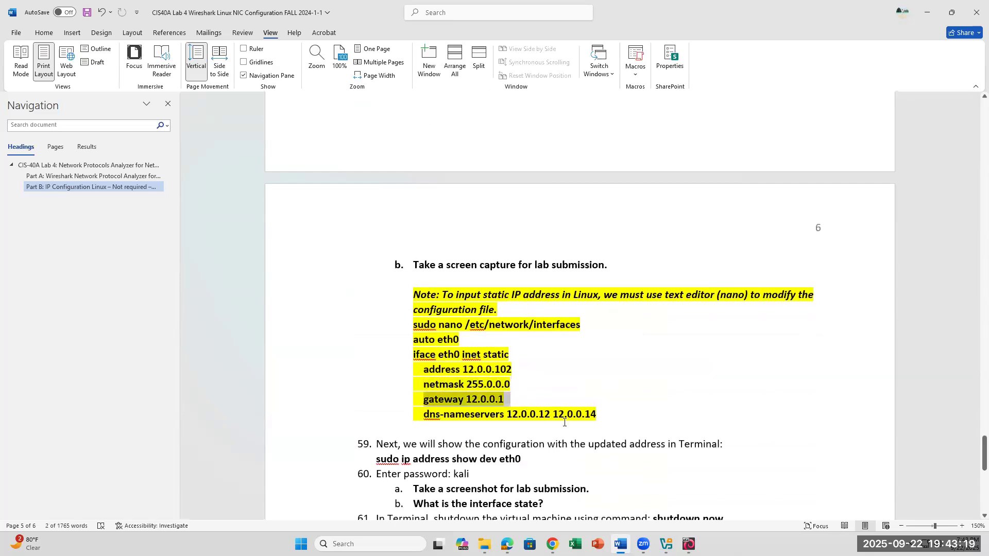
pyautogui.moveTo(416, 415); pyautogui.dragTo(600, 432)
pyautogui.scroll(1, 468, 388)
pyautogui.scroll(2, 468, 388)
pyautogui.scroll(-2, 485, 464)
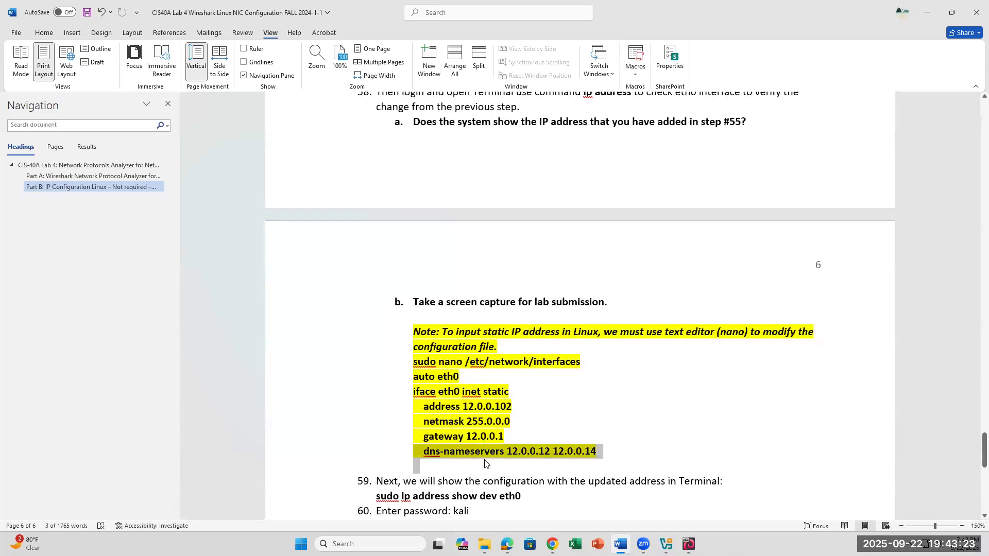
pyautogui.scroll(3, 817, 369)
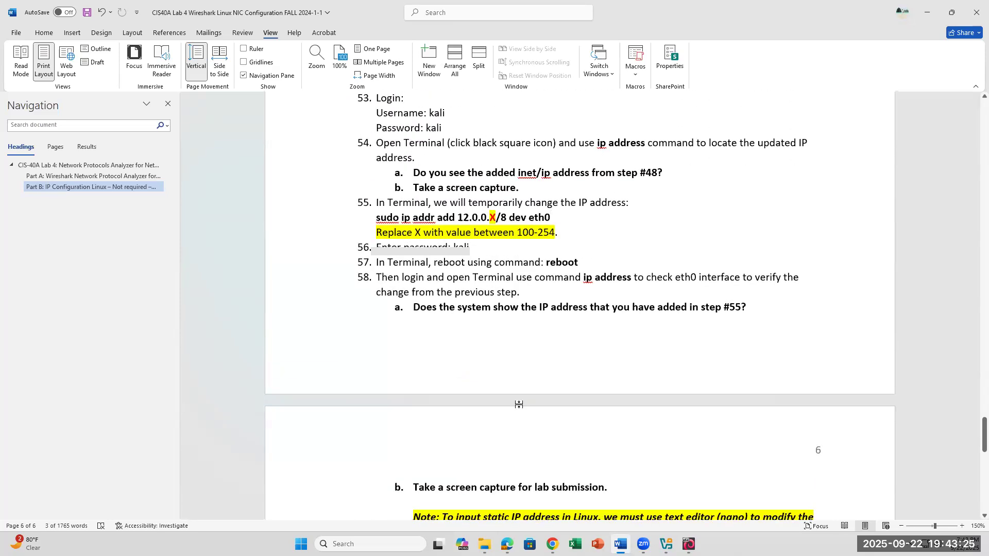
pyautogui.scroll(-2, 519, 404)
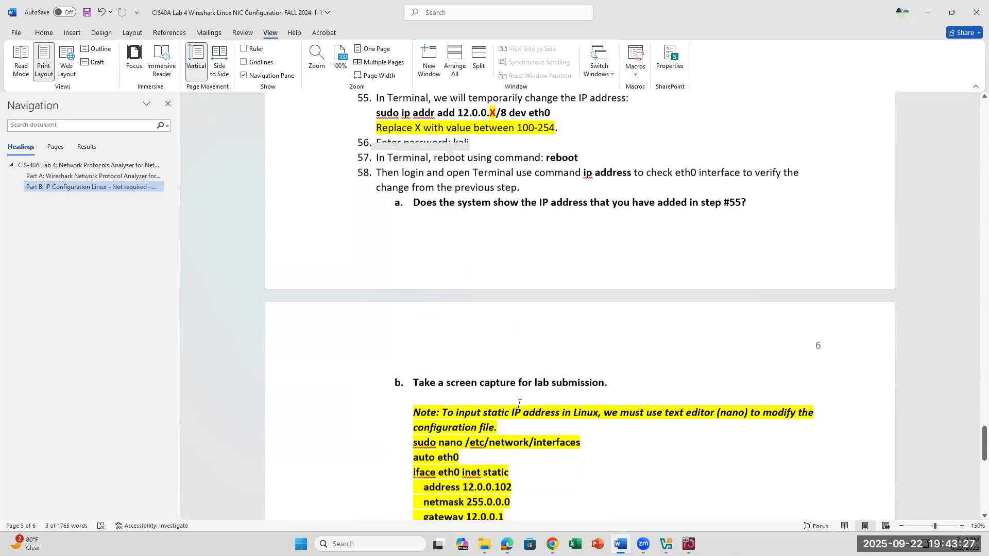
pyautogui.scroll(-1, 519, 405)
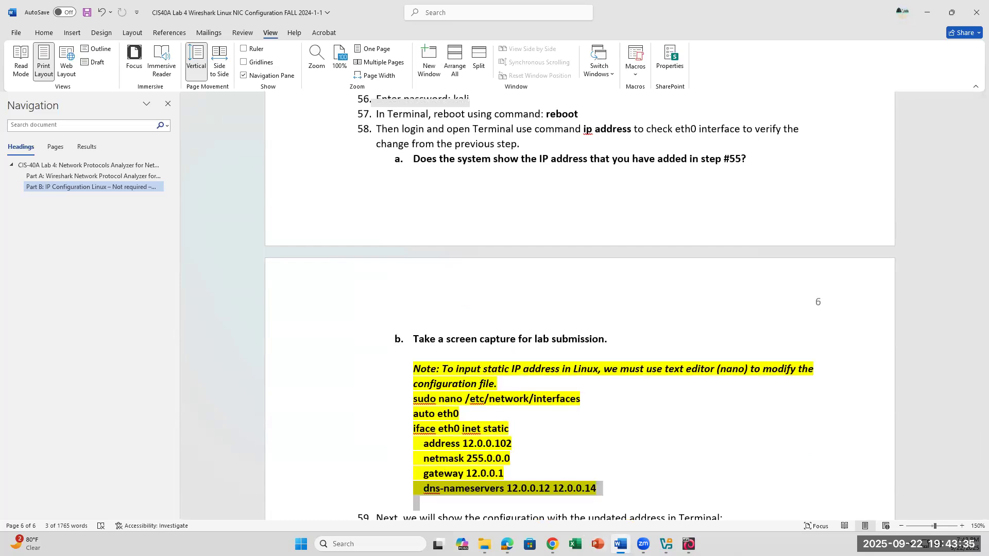
# Switch to the rebooted Kali virtual machine and log in with the account's username and password.
pyautogui.click(620, 544)
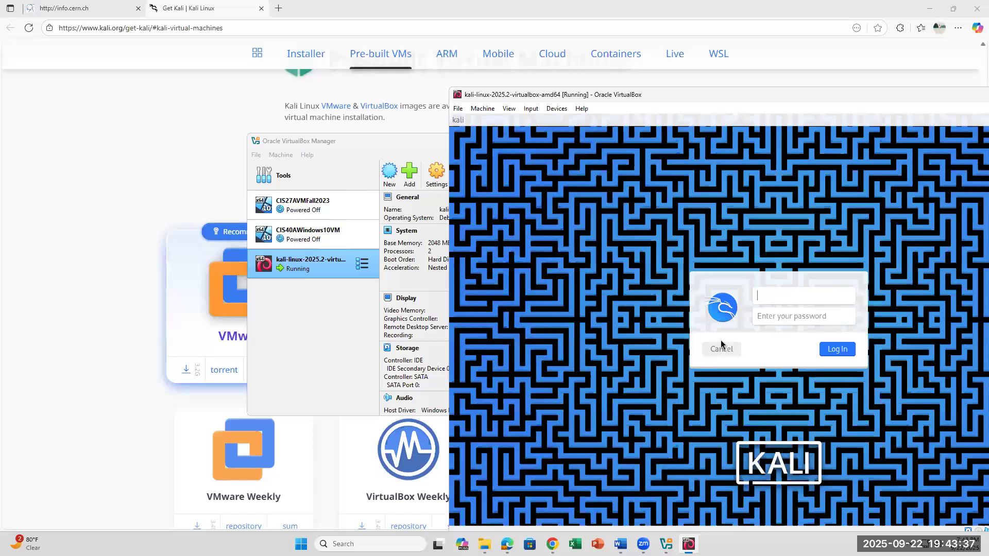
pyautogui.write('kali')
pyautogui.press('Tab')
pyautogui.write('kali')
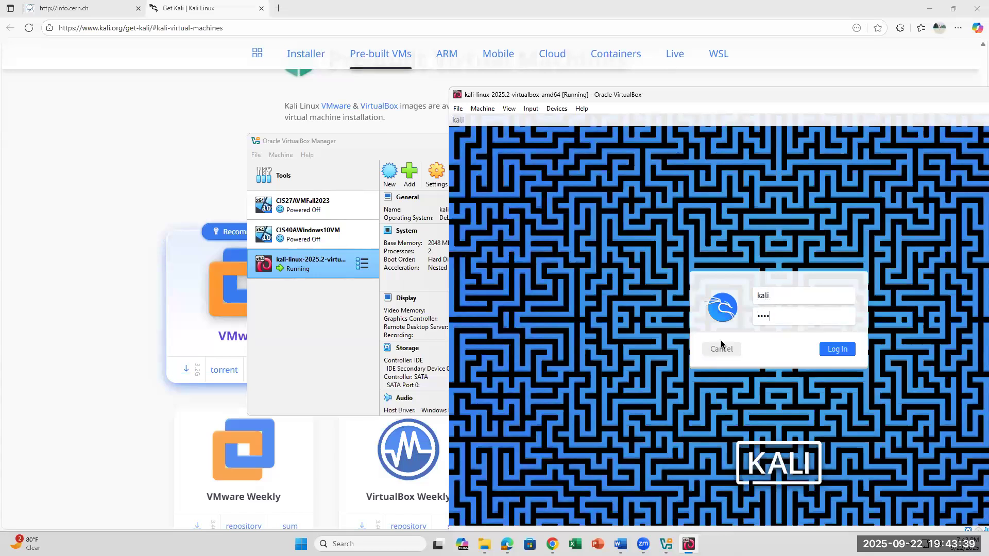
pyautogui.press('Return')
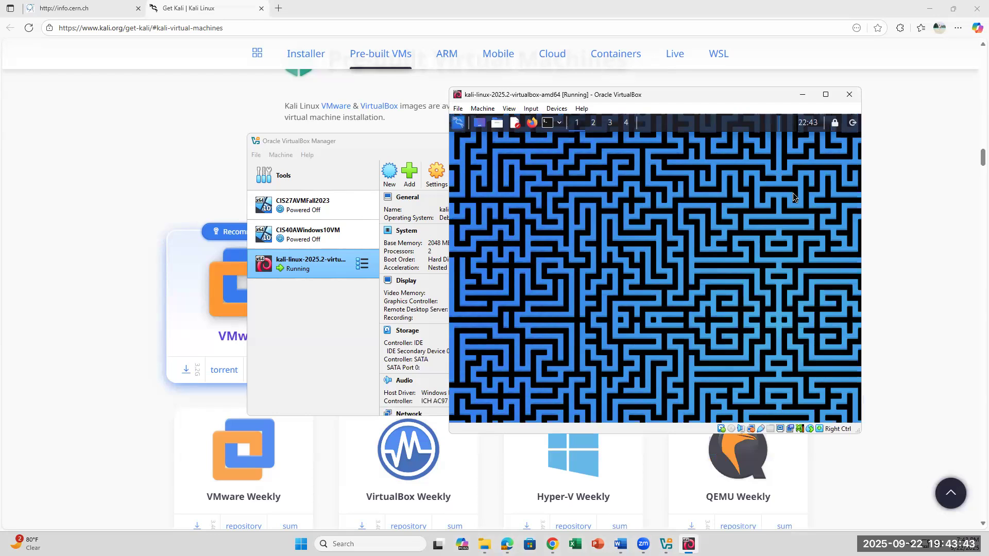
# Open a Terminal, list the interface addresses with the ip address command, and check the inet entries of eth0.
pyautogui.click(547, 124)
pyautogui.write('ip')
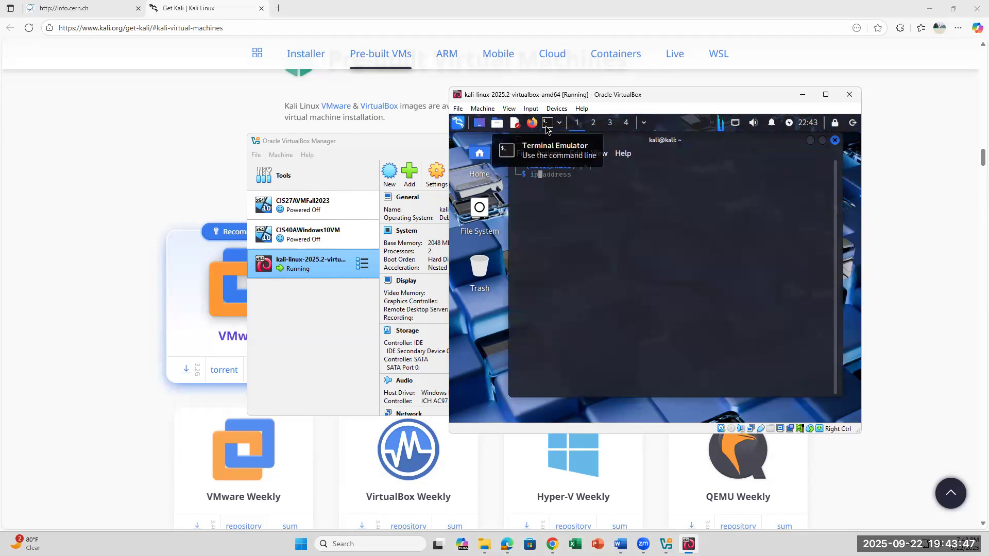
pyautogui.press('Right')
pyautogui.press('Return')
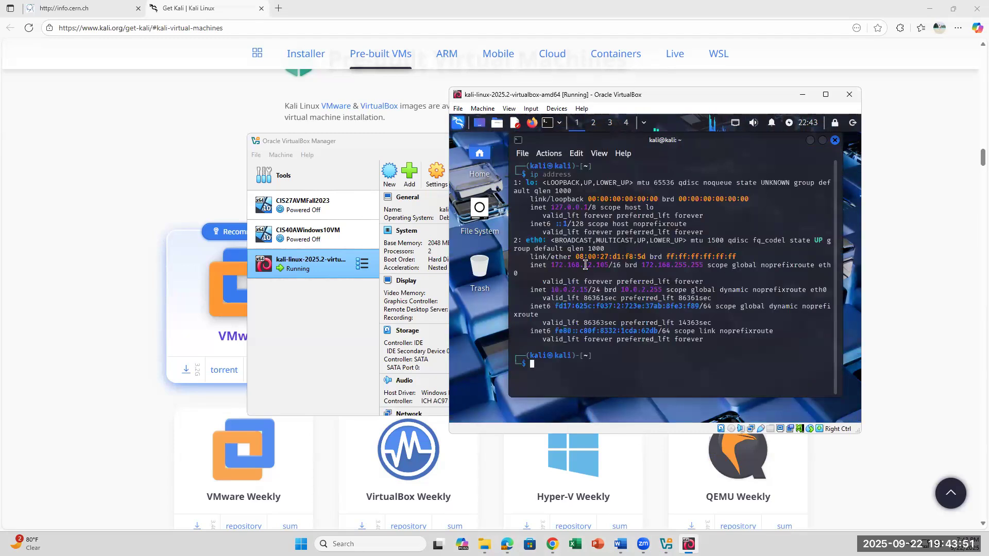
pyautogui.moveTo(552, 264); pyautogui.dragTo(610, 264)
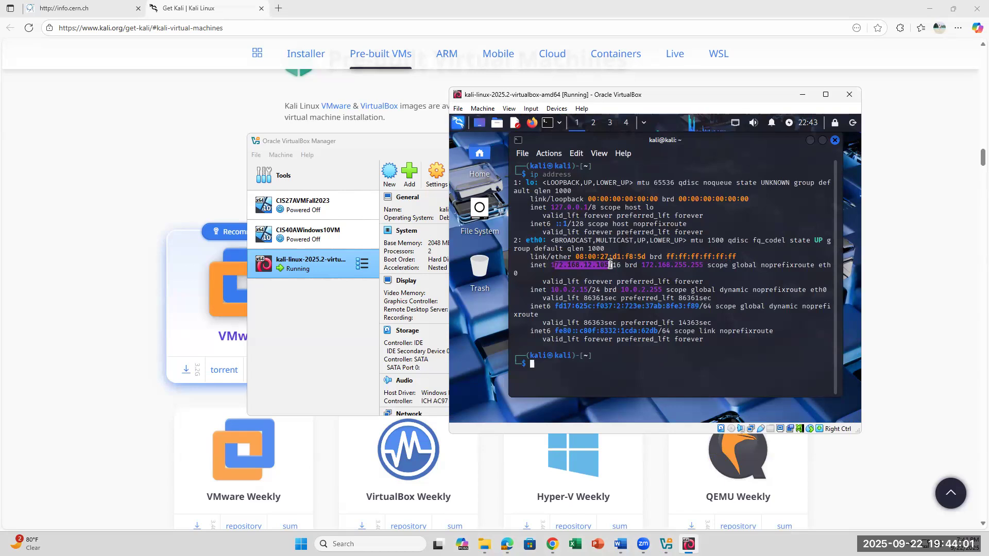
pyautogui.click(658, 276)
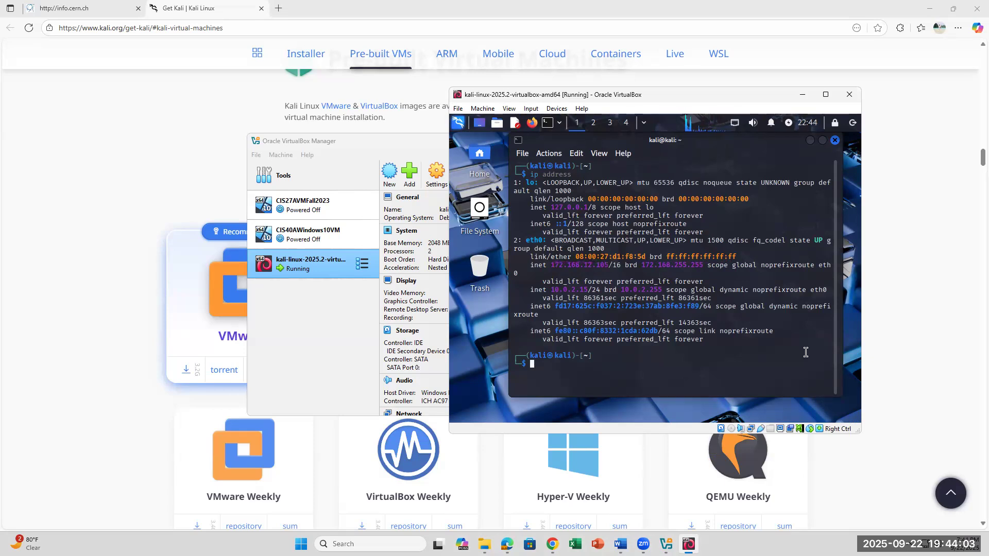
pyautogui.moveTo(626, 264); pyautogui.dragTo(613, 265)
pyautogui.moveTo(550, 290); pyautogui.dragTo(604, 290)
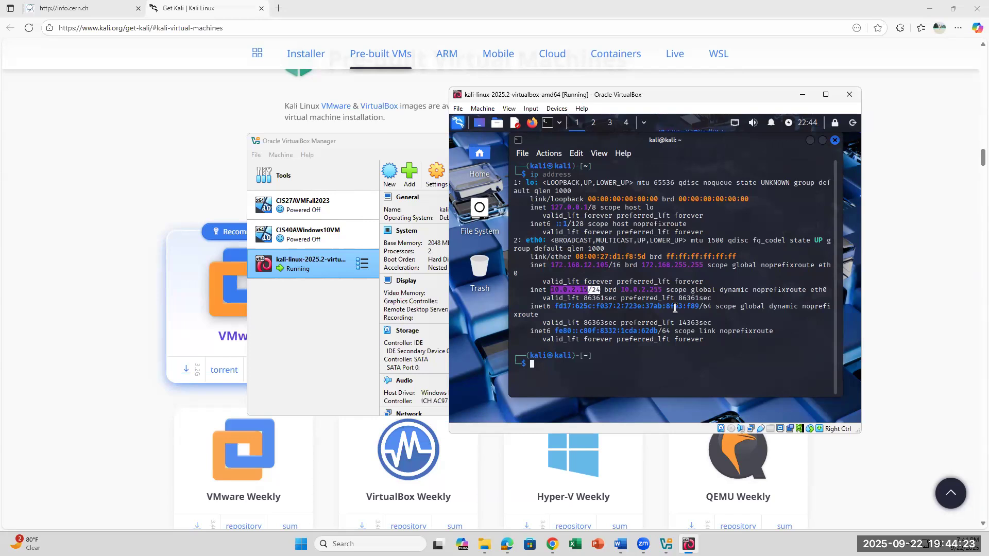
pyautogui.click(556, 266)
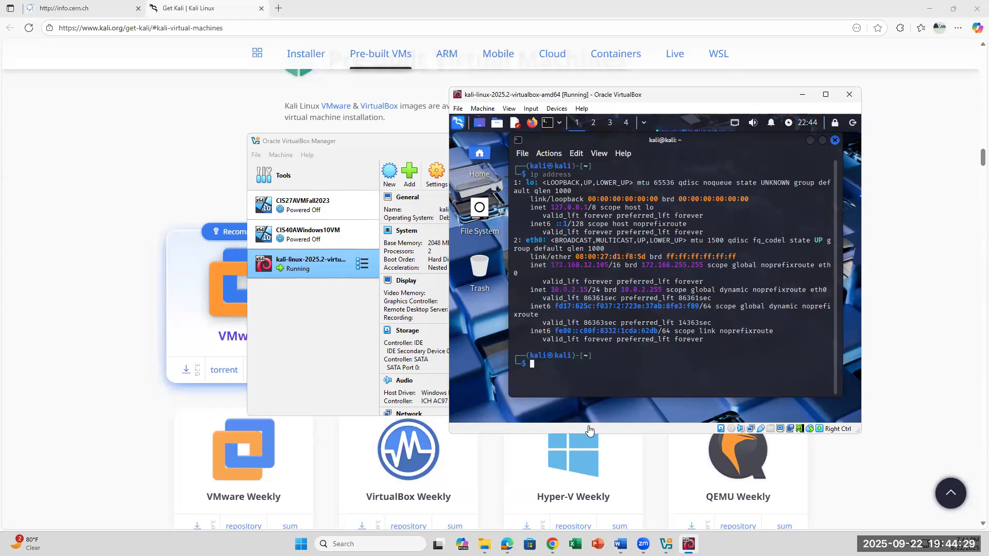
# Bring lab step 55 into view in Word and move and resize the Kali window so the instruction stays readable above it.
pyautogui.click(620, 544)
pyautogui.scroll(5, 488, 311)
pyautogui.scroll(1, 489, 311)
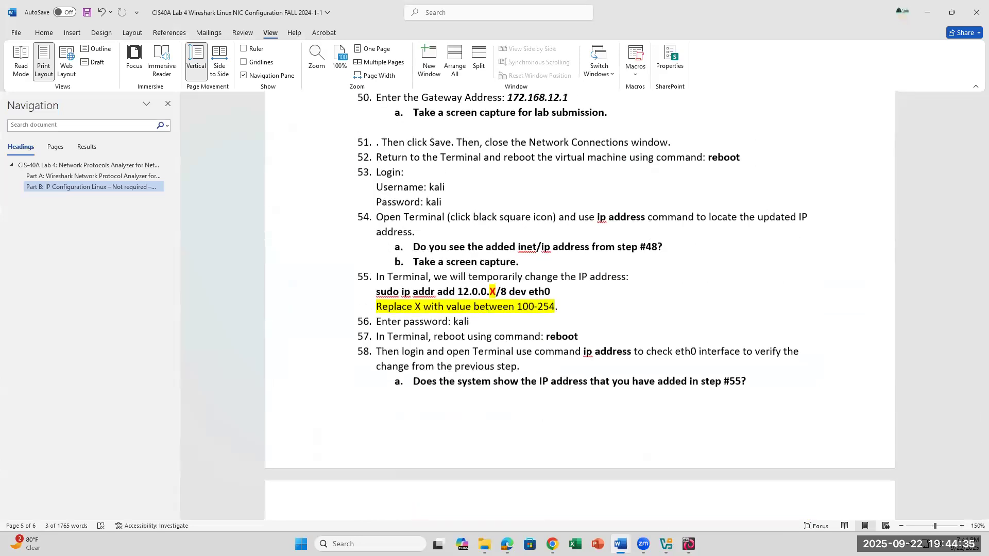
pyautogui.click(689, 543)
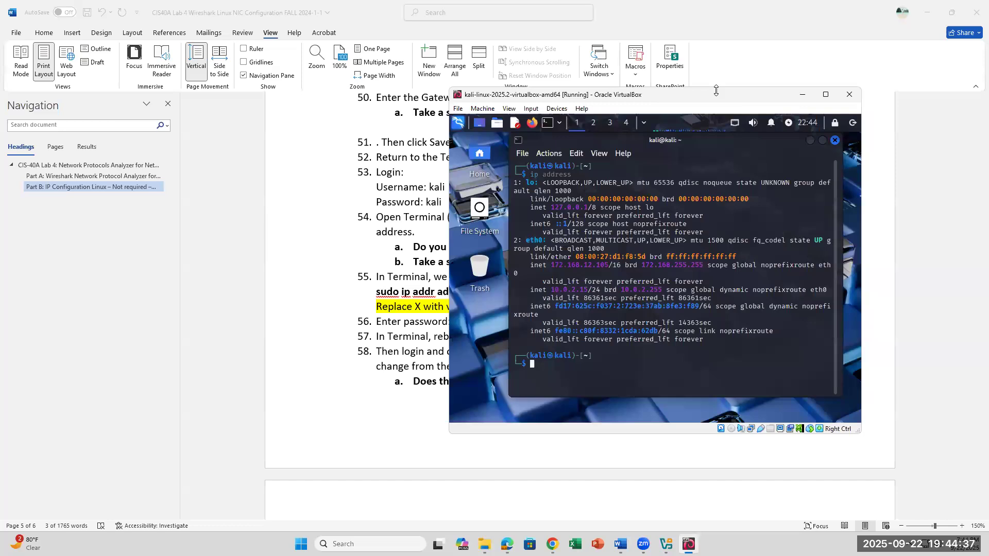
pyautogui.moveTo(716, 91); pyautogui.dragTo(716, 200)
pyautogui.scroll(-3, 722, 227)
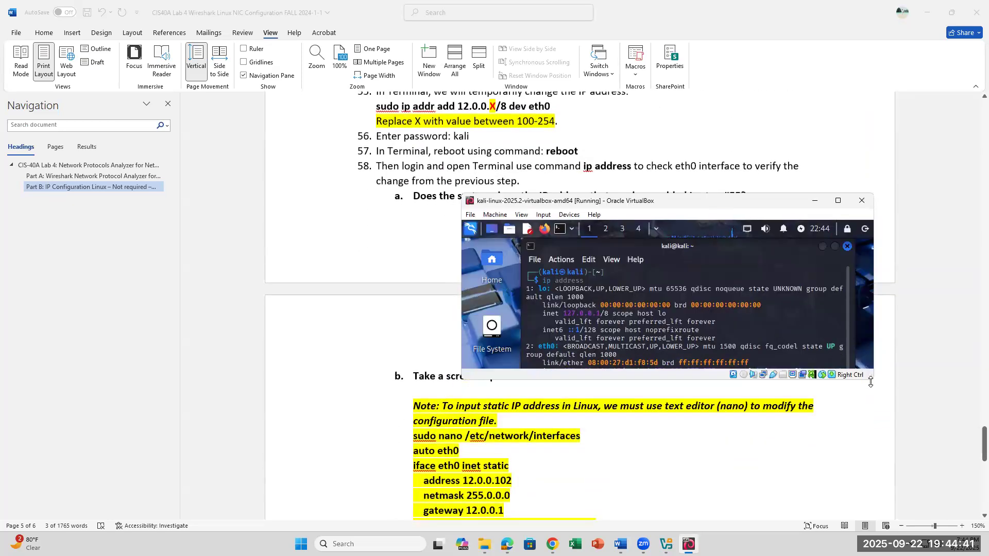
pyautogui.doubleClick(870, 382)
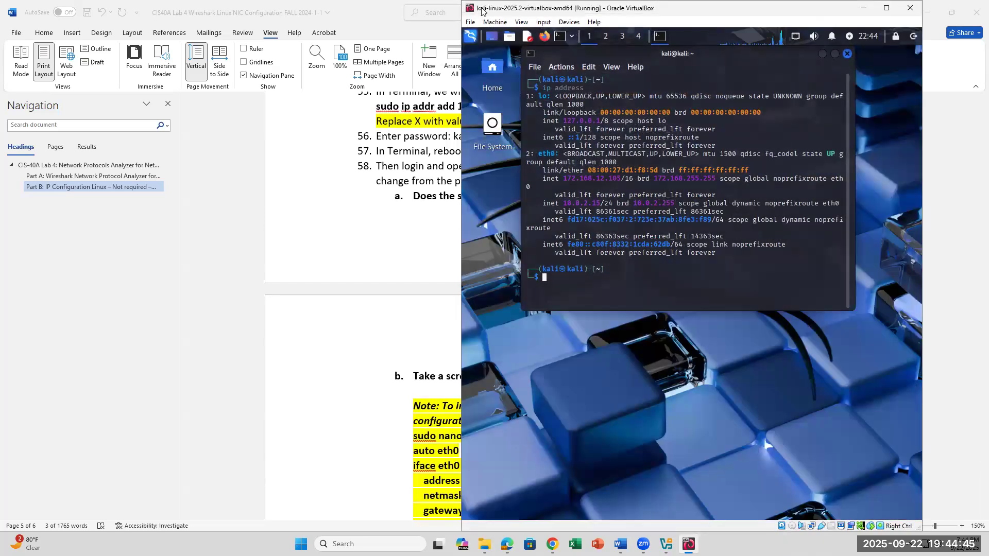
pyautogui.moveTo(482, 11); pyautogui.dragTo(454, 218)
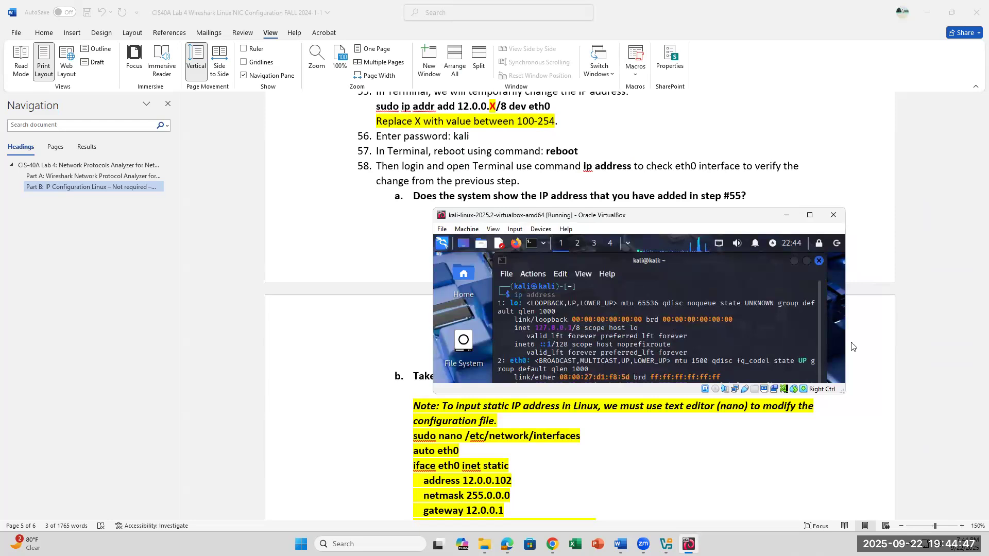
pyautogui.moveTo(842, 393); pyautogui.dragTo(863, 465)
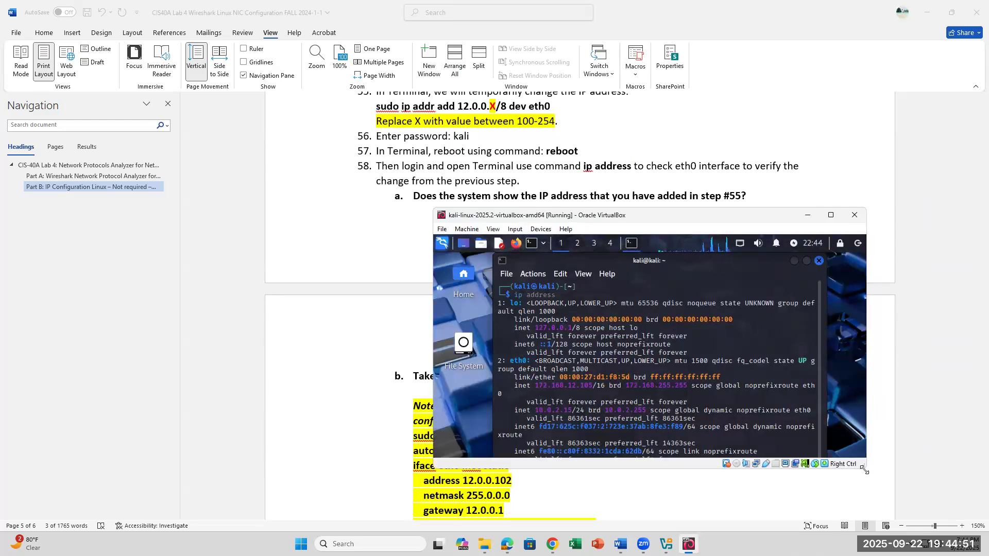
pyautogui.moveTo(864, 469); pyautogui.dragTo(876, 510)
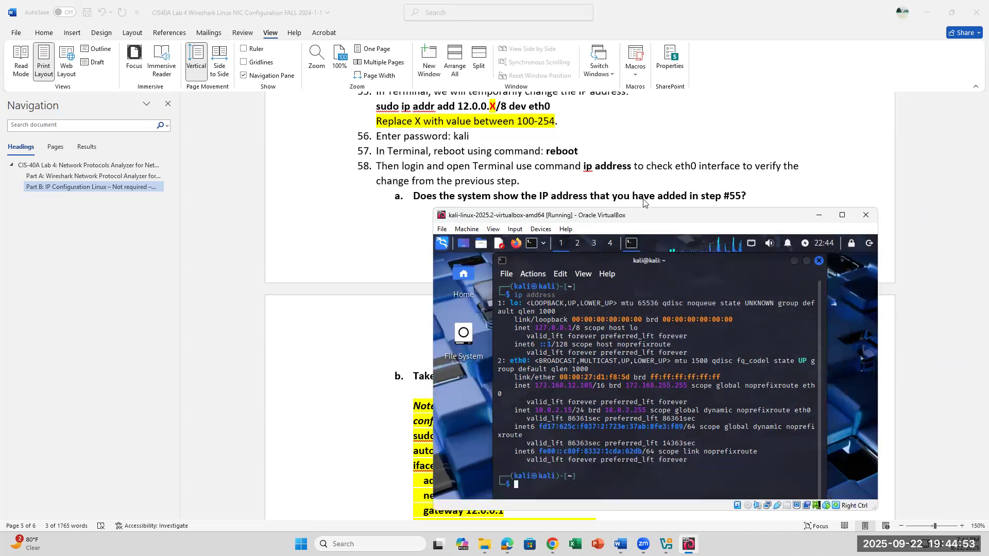
# Try to add the temporary address with sudo ip address add 12.0.0.105 /8 dev eth0, supplying the sudo password.
pyautogui.write('sudo ip')
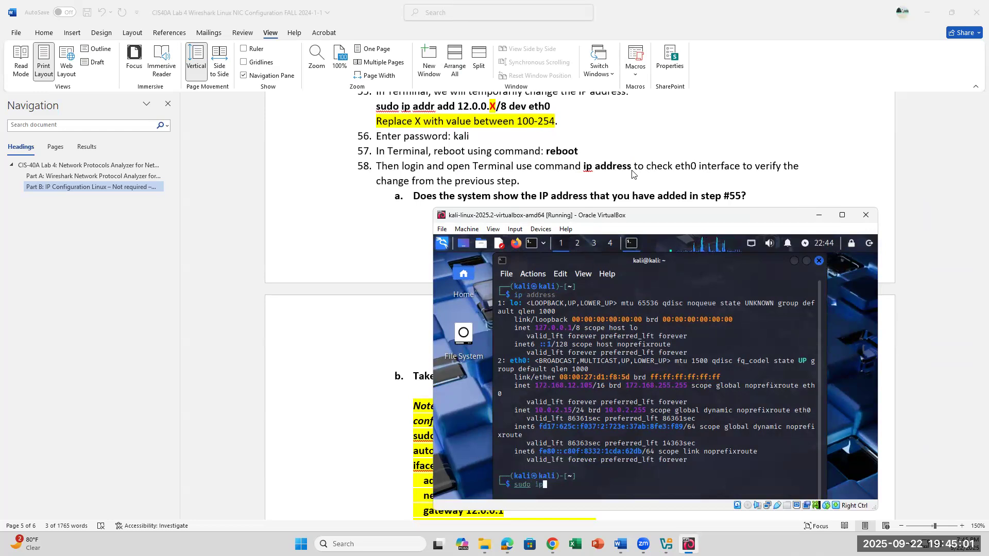
pyautogui.write(' address add')
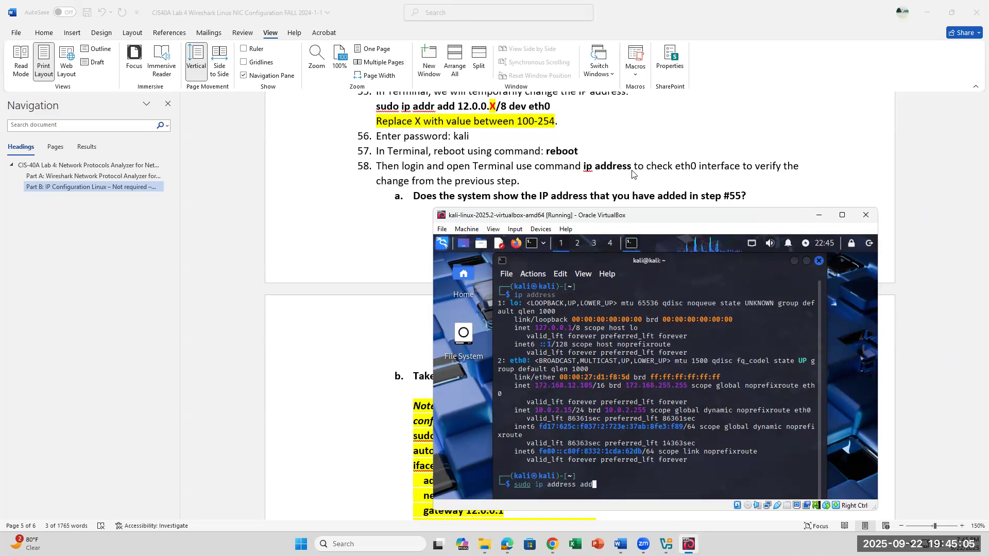
pyautogui.write(' 12.0.0.')
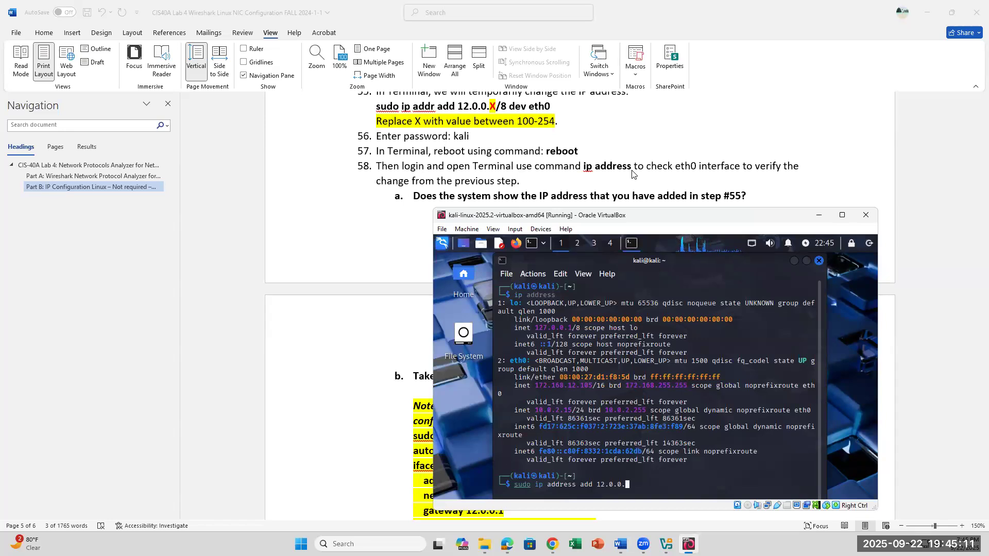
pyautogui.write('105 /8 dev eth')
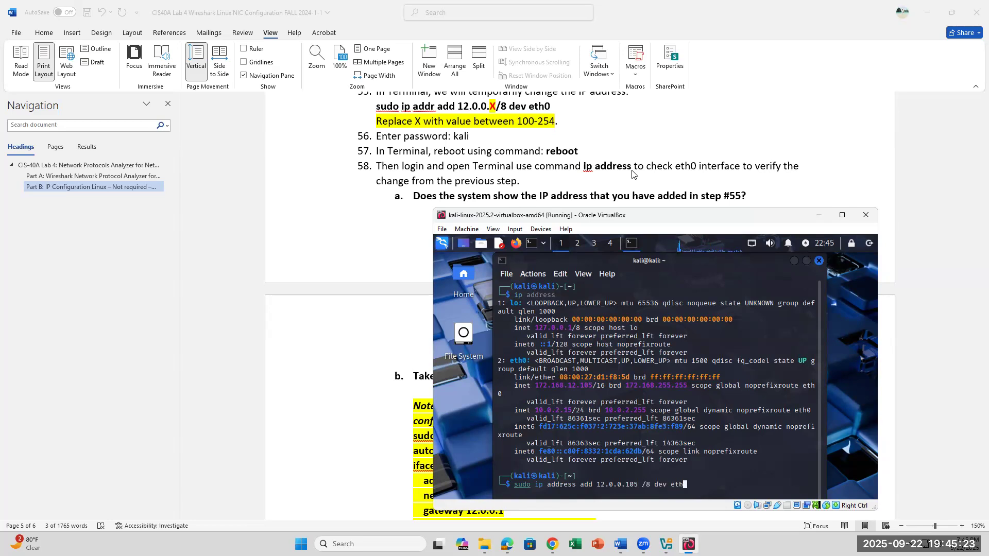
pyautogui.write('0')
pyautogui.press('Return')
pyautogui.press('Return')
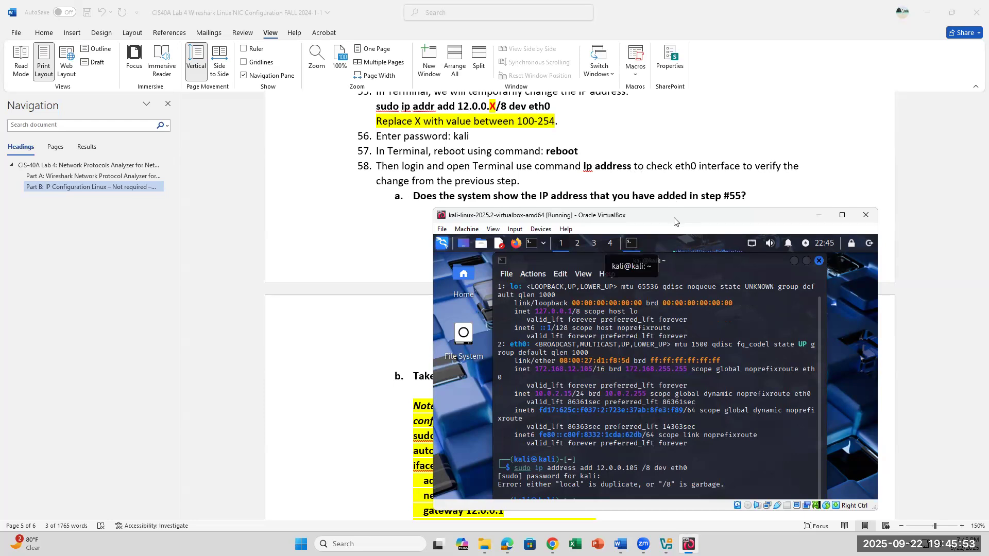
# Maximize the Terminal and rerun the command without the space before the prefix: sudo ip address add 12.0.0.105/8 dev eth0.
pyautogui.moveTo(680, 212); pyautogui.dragTo(700, 175)
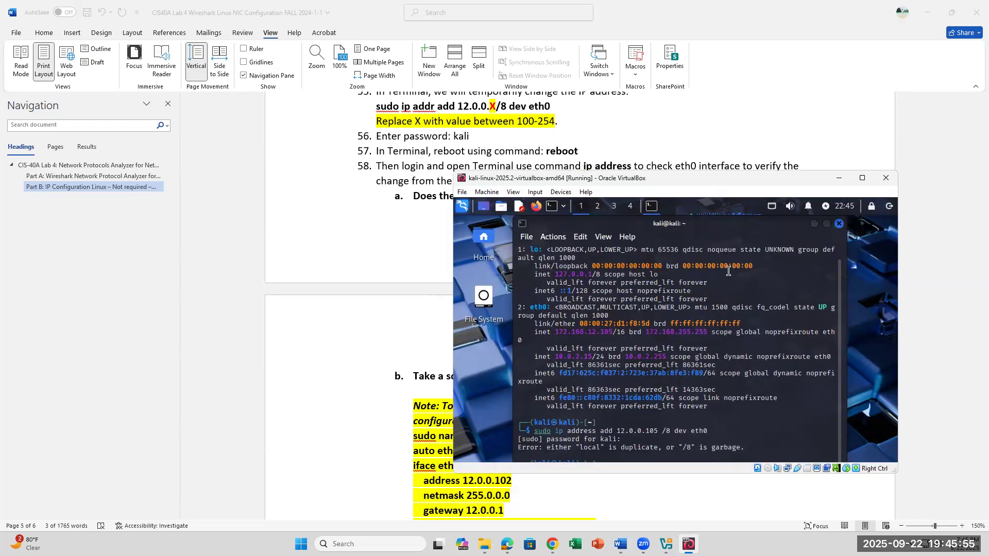
pyautogui.click(826, 223)
pyautogui.press('Left')
pyautogui.press('Left')
pyautogui.press('Left')
pyautogui.press('Left')
pyautogui.press('Left')
pyautogui.press('Left')
pyautogui.press('Left')
pyautogui.press('Left')
pyautogui.press('Left')
pyautogui.press('Left')
pyautogui.press('Left')
pyautogui.press('BackSpace')
pyautogui.press('Return')
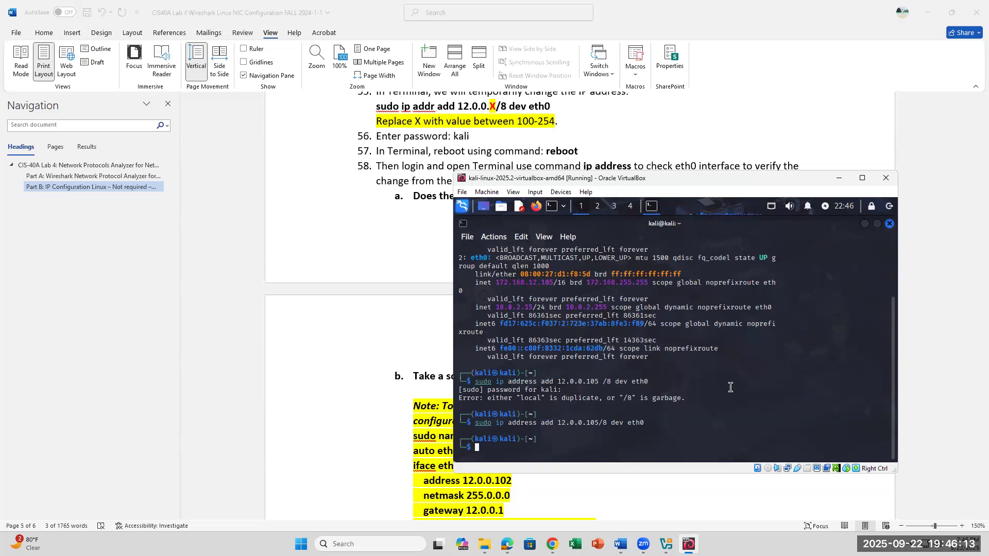
# List the interface addresses again with ip address to check eth0 for the added address.
pyautogui.press('Up')
pyautogui.press('Up')
pyautogui.press('BackSpace')
pyautogui.press('BackSpace')
pyautogui.press('BackSpace')
pyautogui.press('BackSpace')
pyautogui.press('BackSpace')
pyautogui.press('BackSpace')
pyautogui.press('BackSpace')
pyautogui.press('BackSpace')
pyautogui.press('BackSpace')
pyautogui.press('BackSpace')
pyautogui.press('BackSpace')
pyautogui.press('BackSpace')
pyautogui.press('BackSpace')
pyautogui.press('BackSpace')
pyautogui.press('BackSpace')
pyautogui.press('BackSpace')
pyautogui.press('BackSpace')
pyautogui.press('BackSpace')
pyautogui.press('BackSpace')
pyautogui.press('BackSpace')
pyautogui.press('BackSpace')
pyautogui.press('BackSpace')
pyautogui.press('BackSpace')
pyautogui.press('BackSpace')
pyautogui.press('BackSpace')
pyautogui.press('BackSpace')
pyautogui.press('BackSpace')
pyautogui.press('BackSpace')
pyautogui.press('BackSpace')
pyautogui.press('BackSpace')
pyautogui.press('BackSpace')
pyautogui.press('BackSpace')
pyautogui.press('BackSpace')
pyautogui.press('BackSpace')
pyautogui.press('BackSpace')
pyautogui.press('BackSpace')
pyautogui.press('BackSpace')
pyautogui.press('BackSpace')
pyautogui.write('ip address')
pyautogui.press('Return')
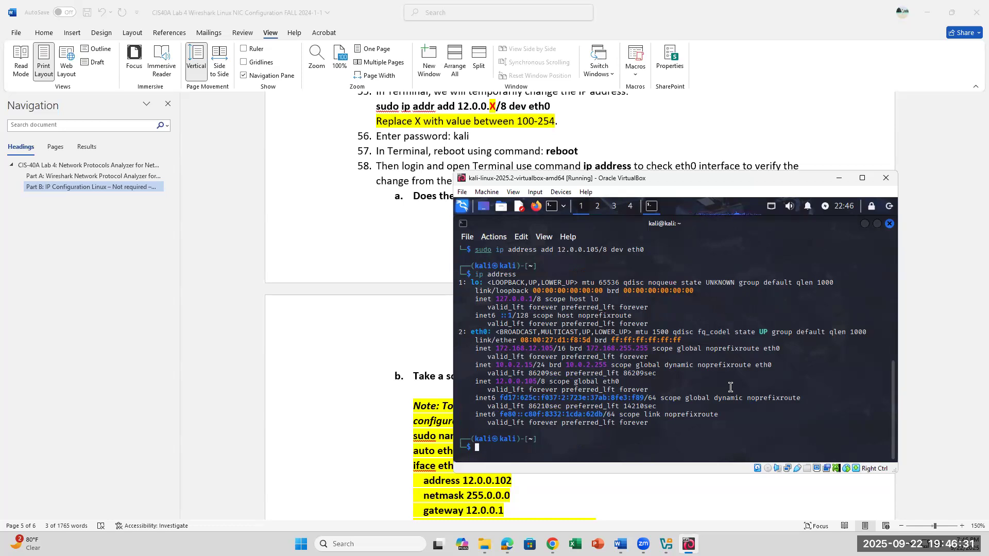
# Reboot the Kali virtual machine with the reboot command and log back in with the account's username and password.
pyautogui.write('reboot')
pyautogui.press('Return')
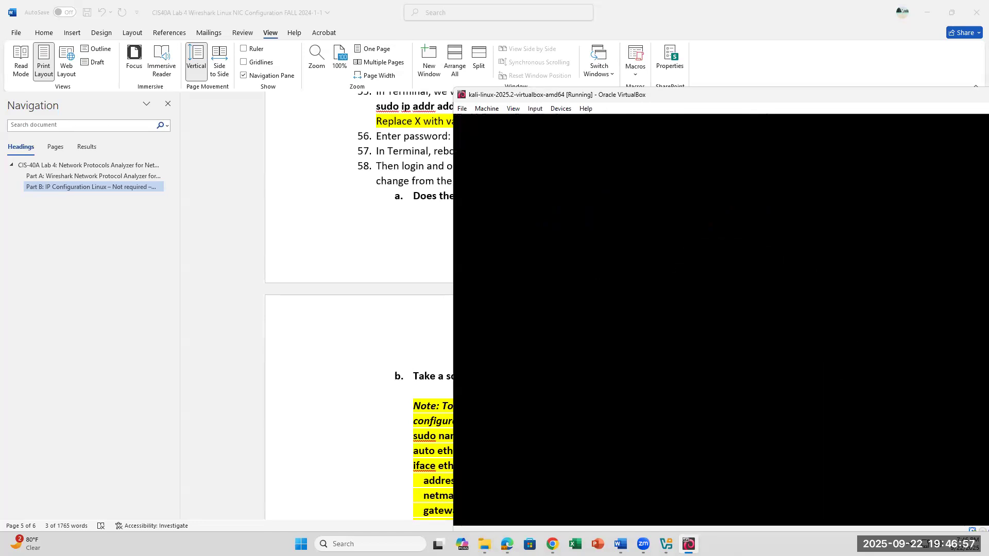
pyautogui.write('kali')
pyautogui.press('Tab')
pyautogui.write('kali')
pyautogui.press('Return')
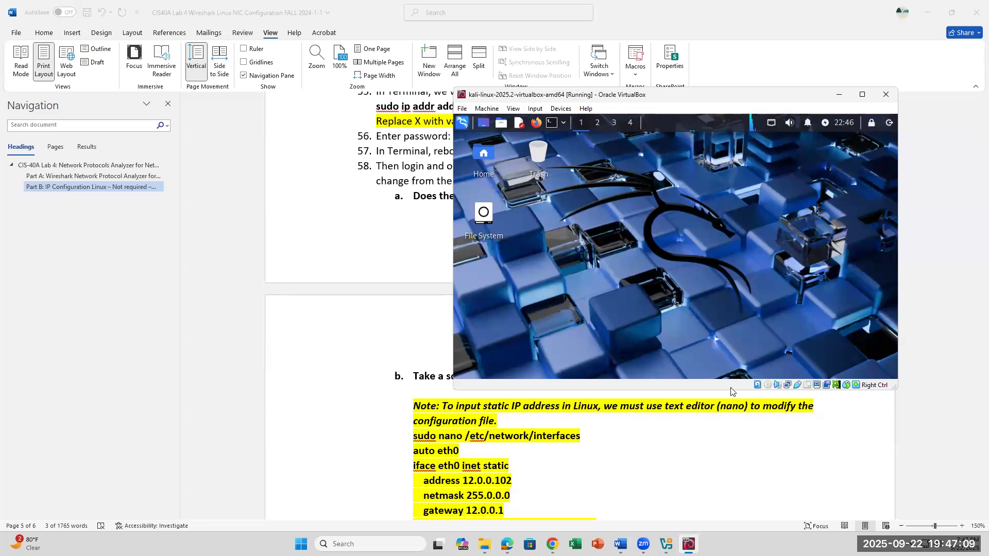
# Open a Terminal and list the interface addresses with ip address to check eth0 after the reboot.
pyautogui.click(551, 125)
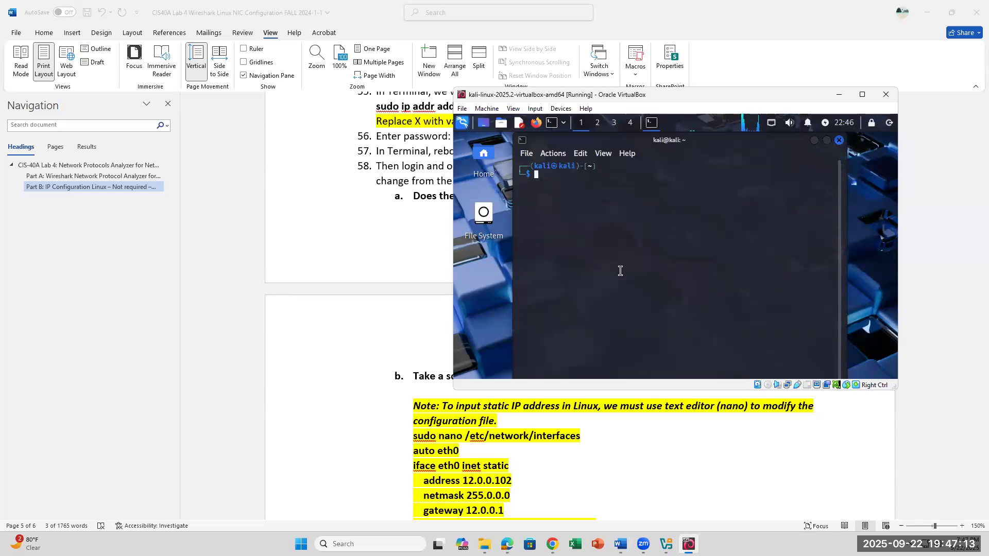
pyautogui.write('ip address')
pyautogui.press('Return')
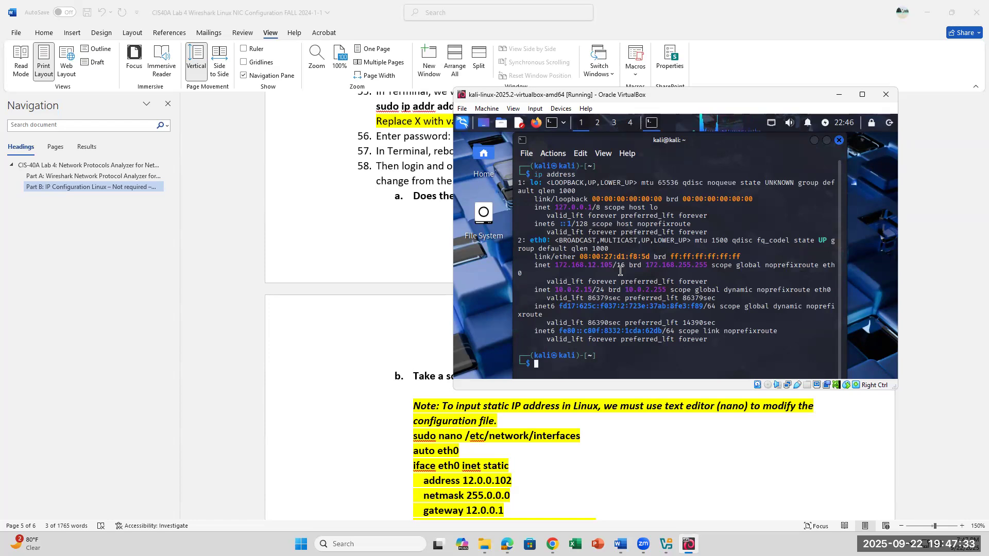
# Show the configuration of eth0 with sudo ip address show dev eth0, supplying the sudo password.
pyautogui.scroll(-3, 588, 415)
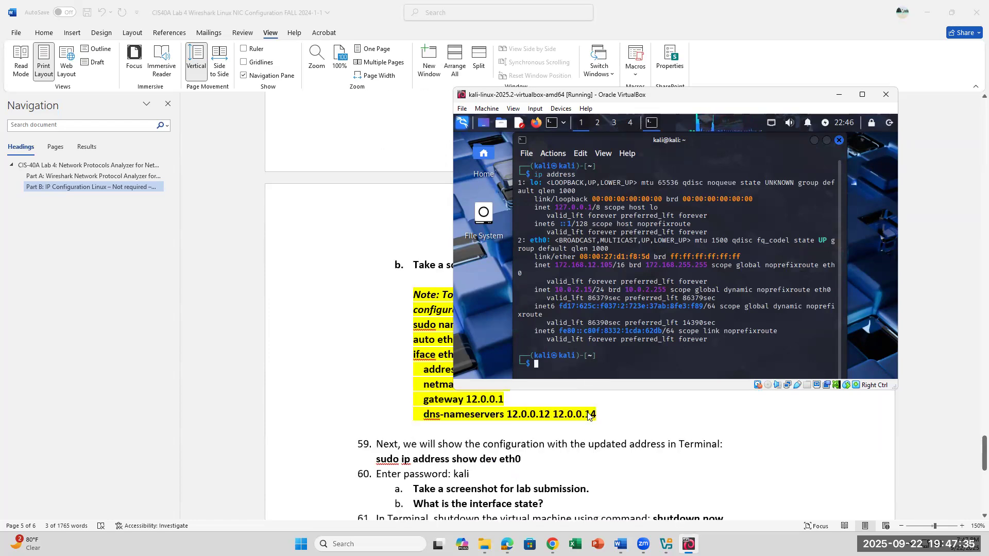
pyautogui.scroll(1, 587, 415)
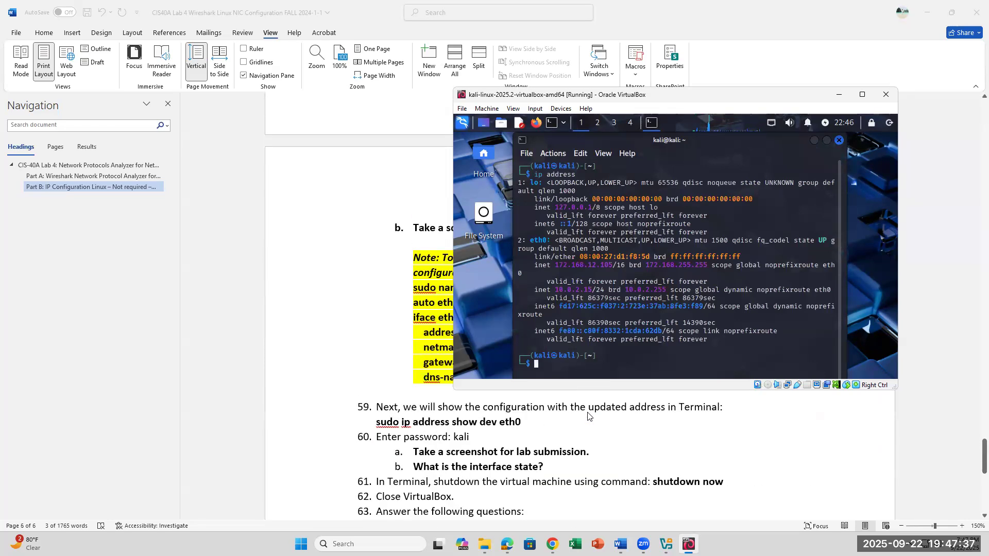
pyautogui.scroll(-1, 652, 413)
pyautogui.scroll(1, 666, 412)
pyautogui.write('sudo ip ')
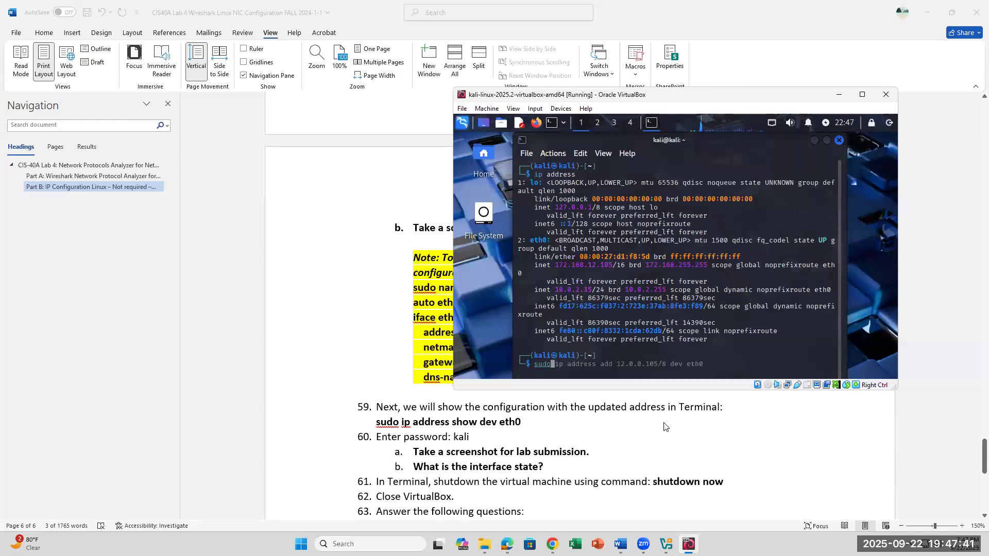
pyautogui.write('address show dev ')
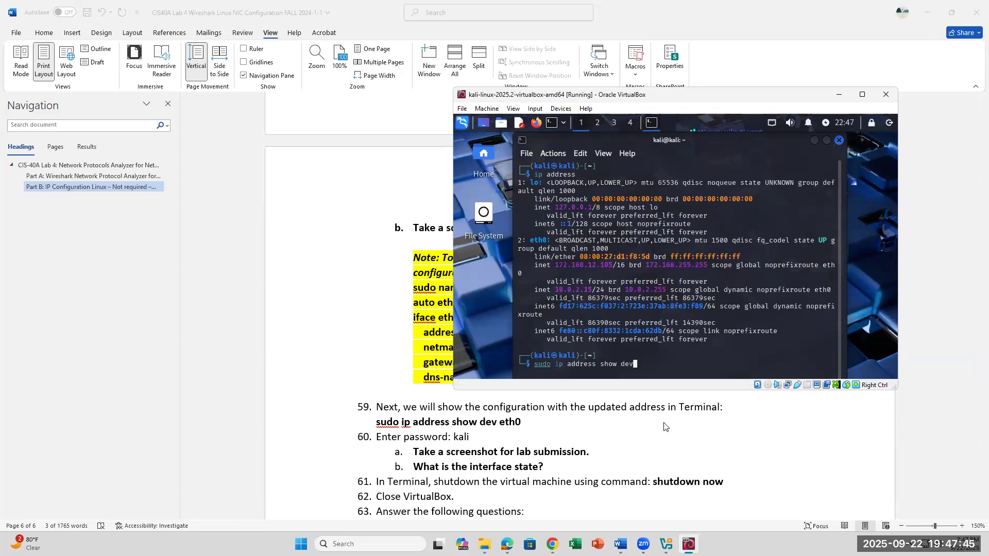
pyautogui.write('eth0')
pyautogui.press('Return')
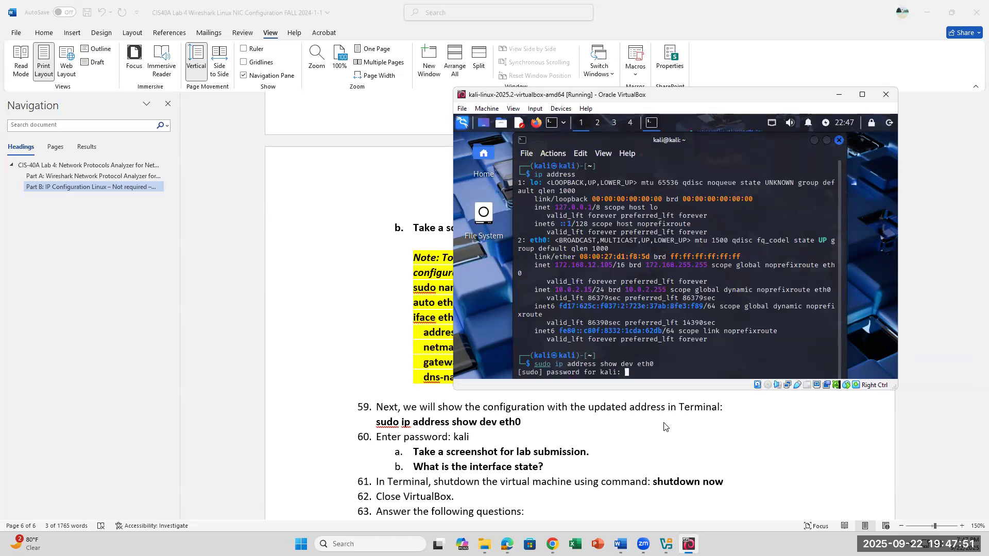
pyautogui.write('kali')
pyautogui.press('Return')
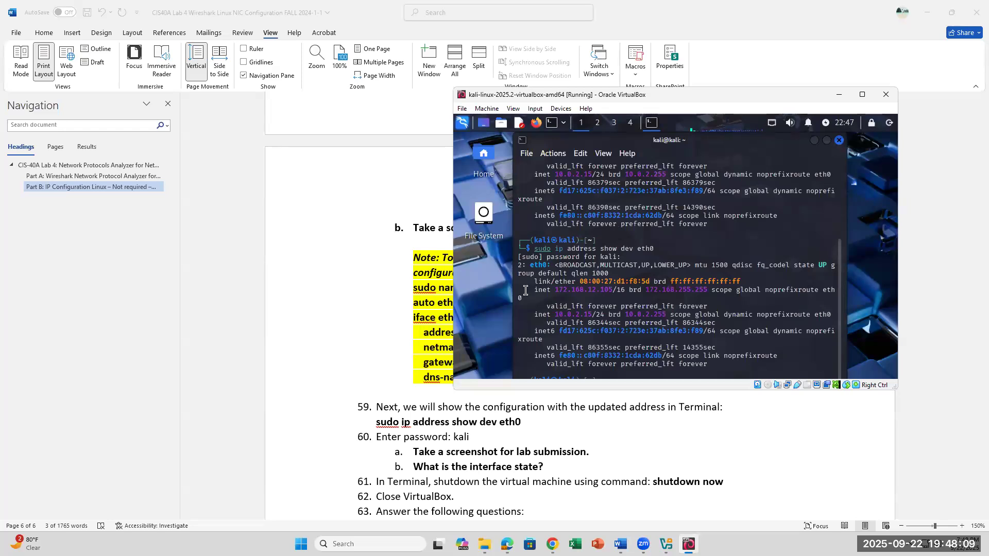
# Highlight show dev eth0 in step 59 of the Word lab document, and highlight the eth0 interface state in the Kali Terminal output.
pyautogui.moveTo(521, 422); pyautogui.dragTo(460, 425)
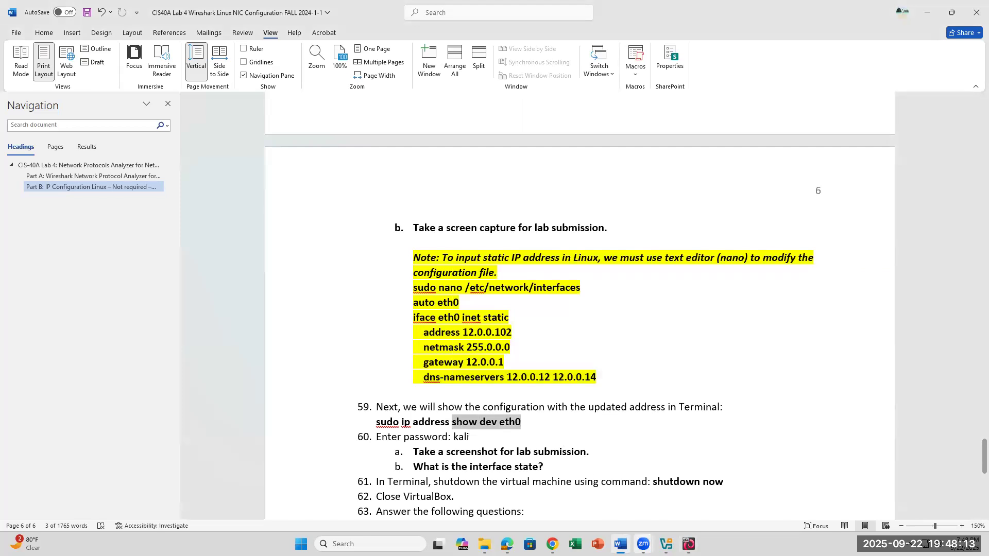
pyautogui.hotkey('alt', 'Tab')
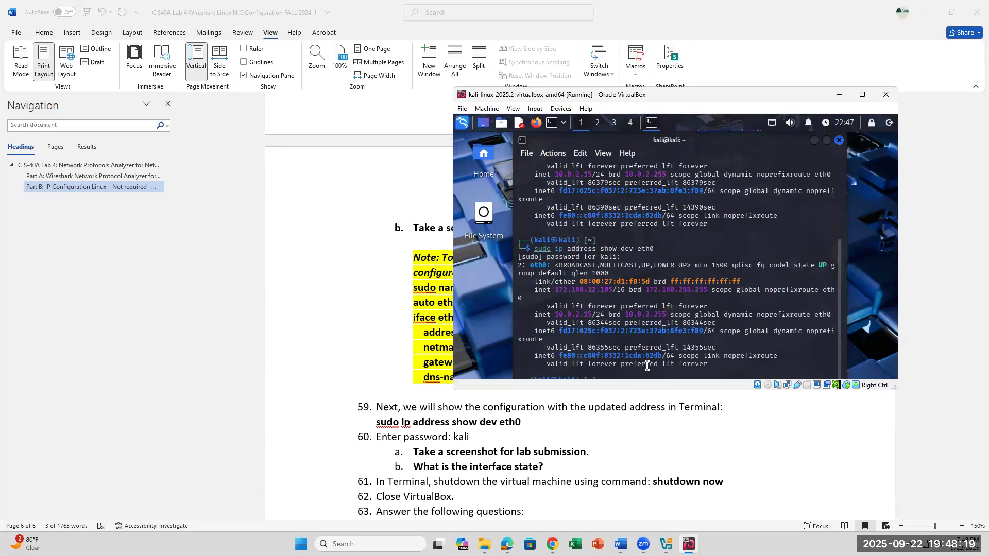
pyautogui.moveTo(830, 266); pyautogui.dragTo(816, 262)
# Maximize the Terminal and shut down the Kali virtual machine with the command shutdown now.
pyautogui.scroll(-3, 721, 452)
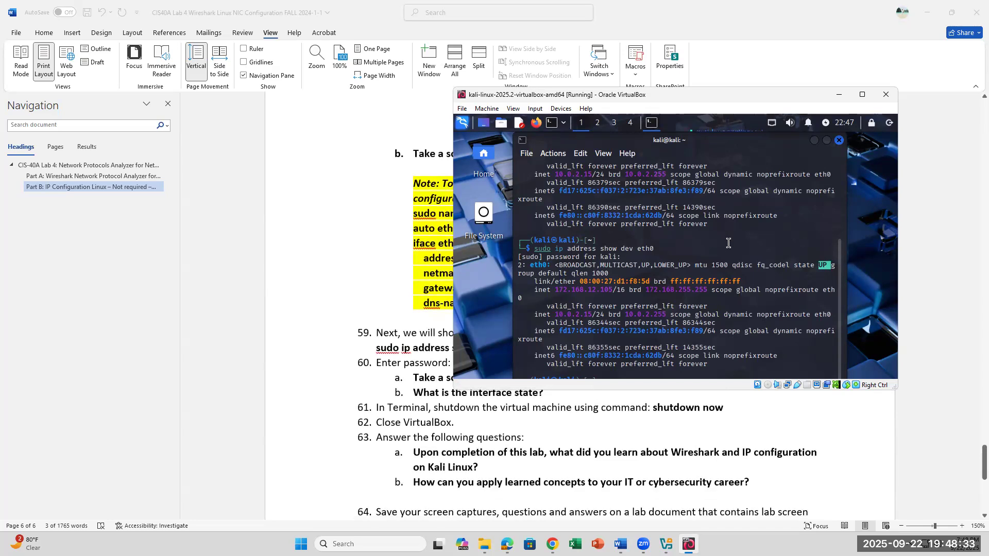
pyautogui.doubleClick(740, 139)
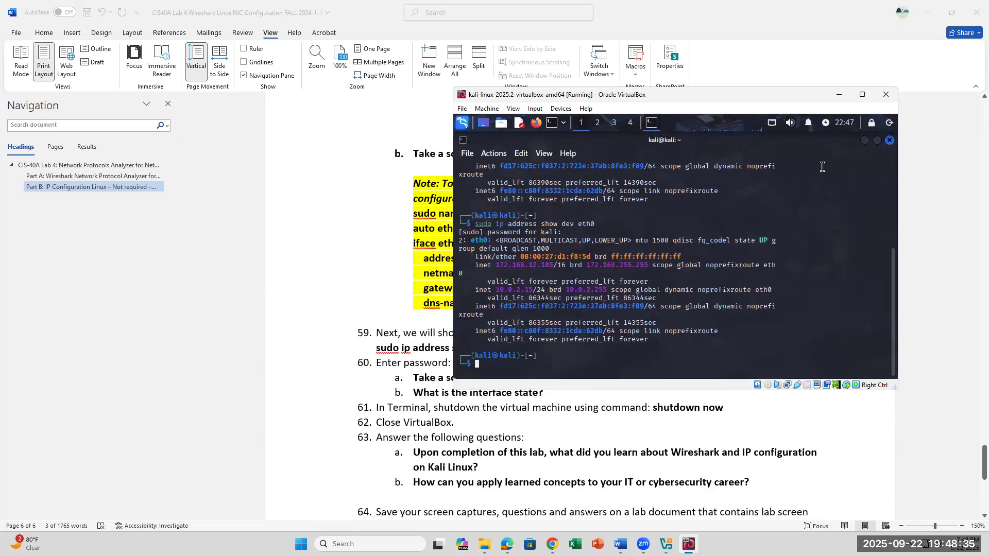
pyautogui.write('shutdown')
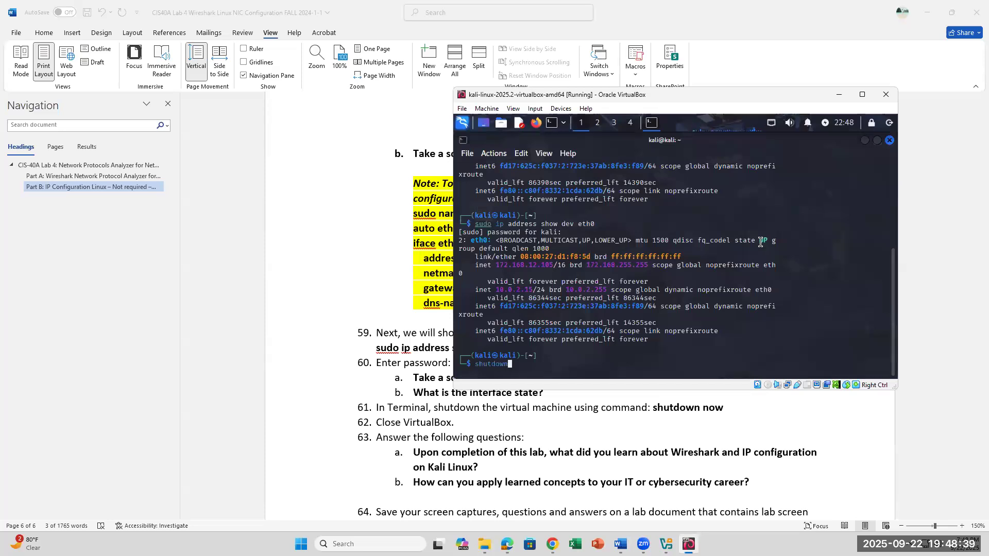
pyautogui.write(' now')
pyautogui.press('Return')
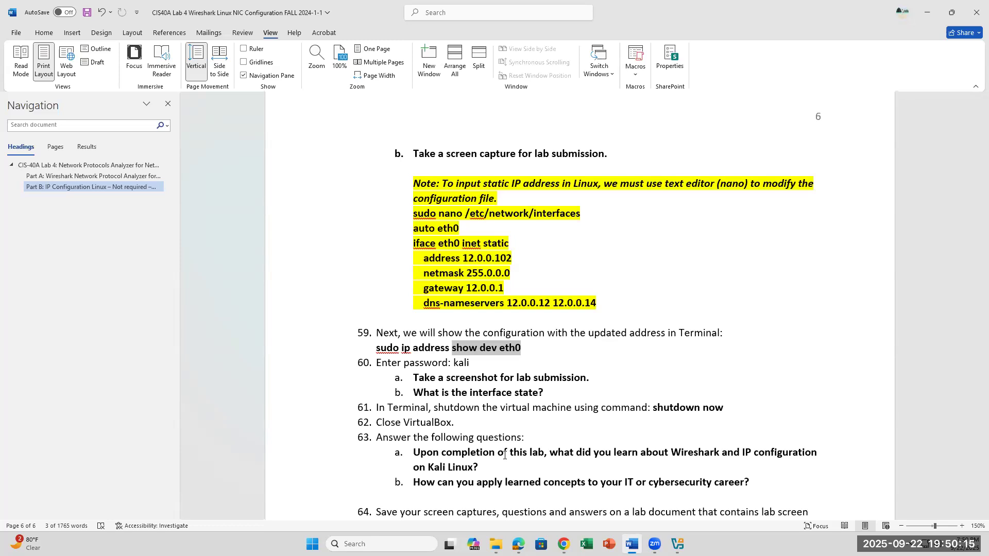
# Close the VirtualBox Manager and return to the end of the lab document, below step 66.
pyautogui.scroll(-3, 564, 418)
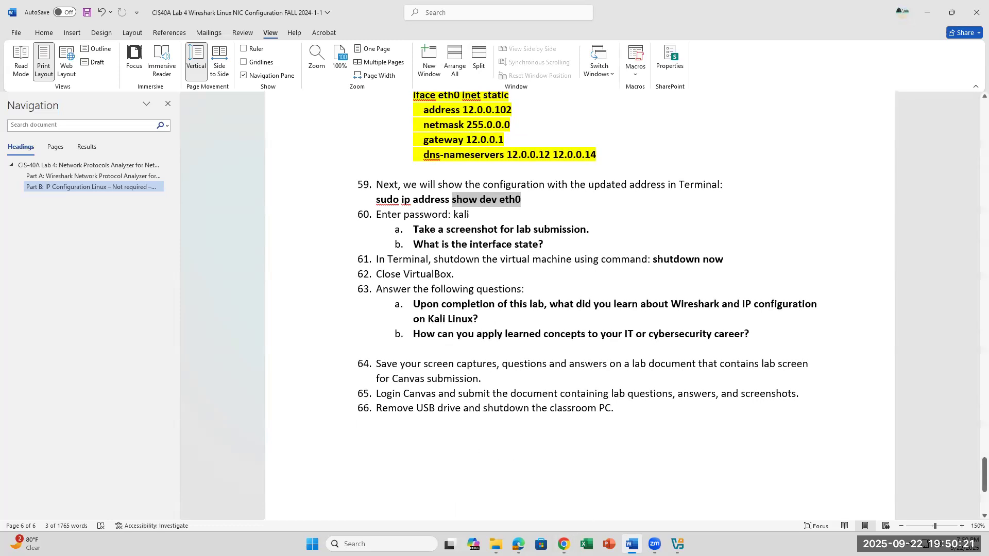
pyautogui.click(677, 544)
pyautogui.click(729, 139)
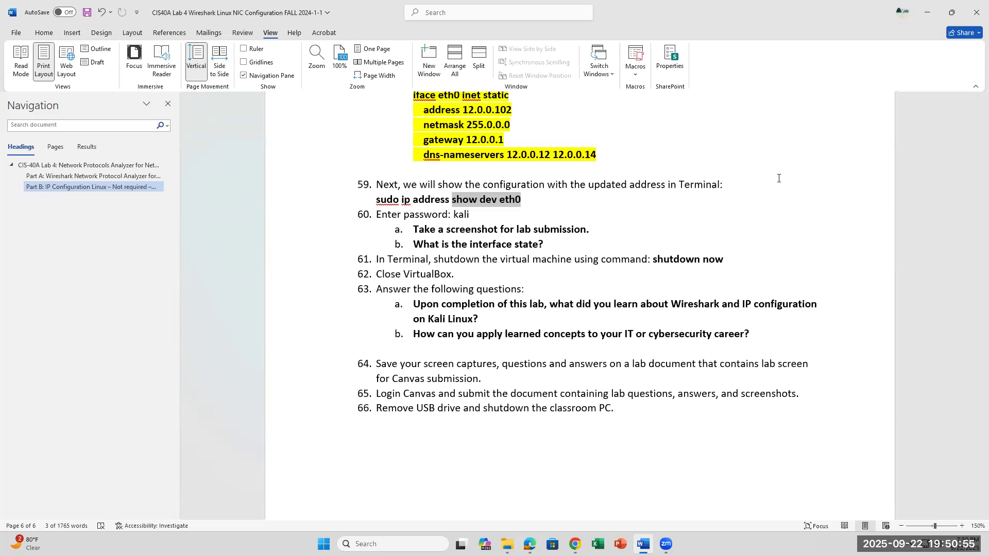
pyautogui.click(651, 471)
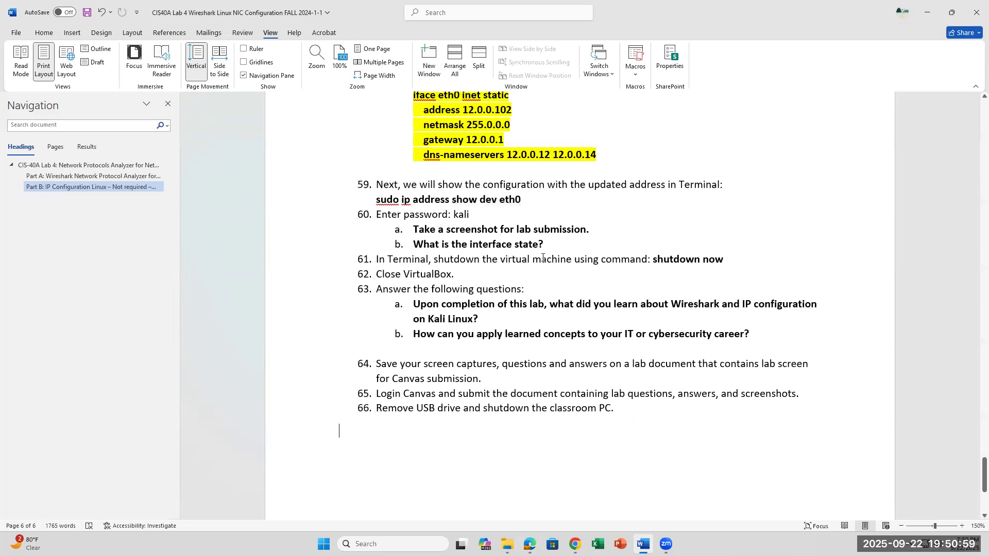